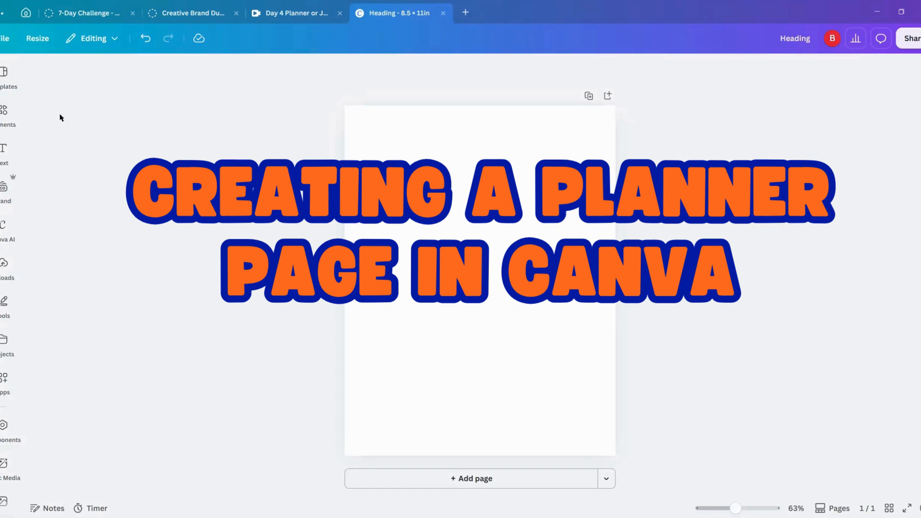
Step: Search the element library for "watercolor background" and show all matching graphics
left_click(16, 124)
left_click(125, 75)
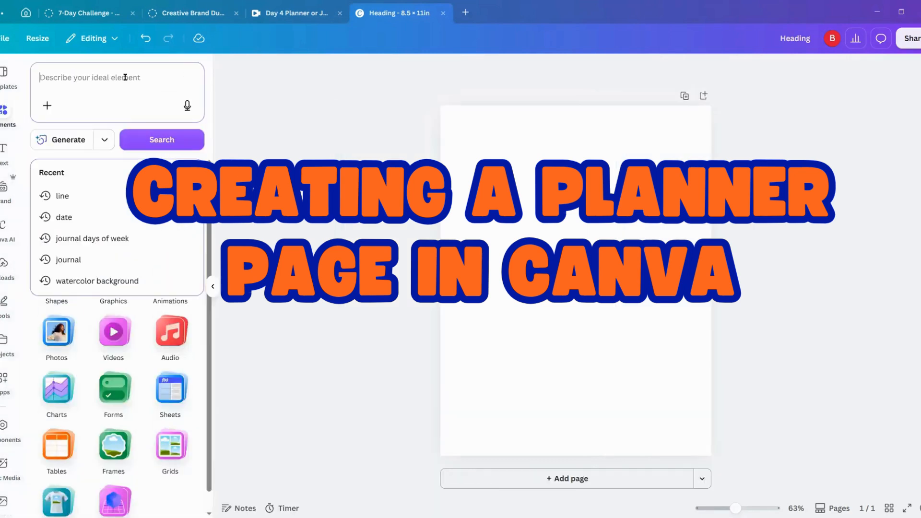
type("wa")
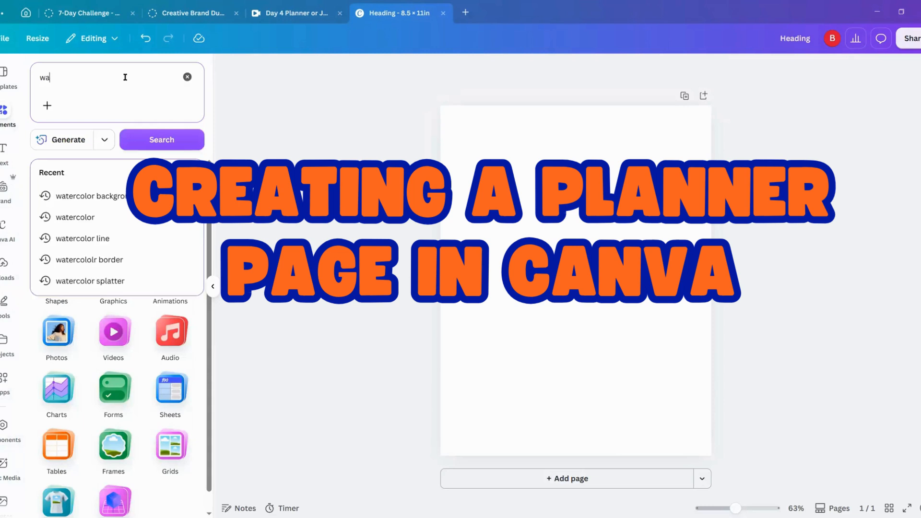
type("tercolor b")
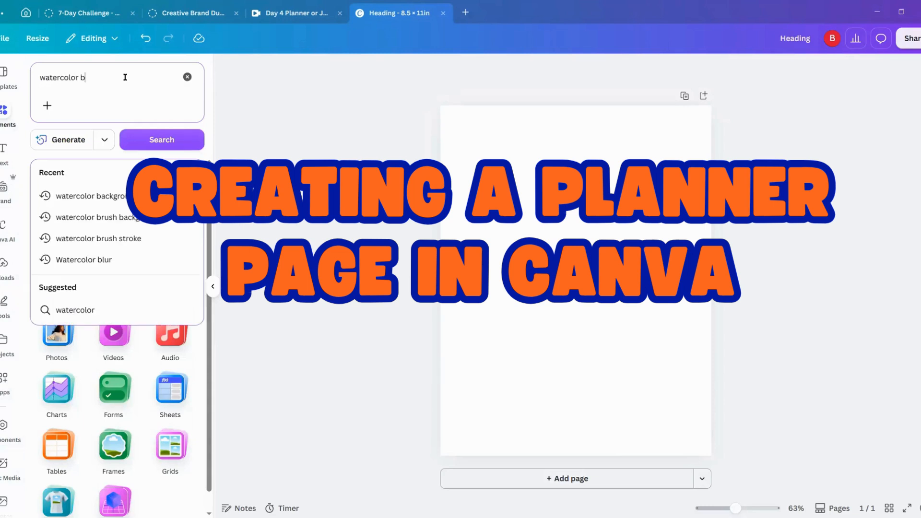
type("ackground")
key("Return")
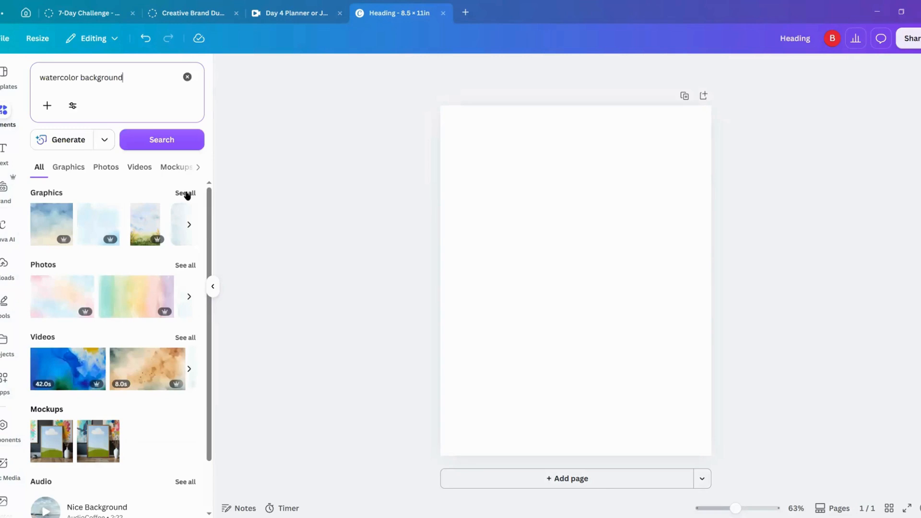
left_click(185, 192)
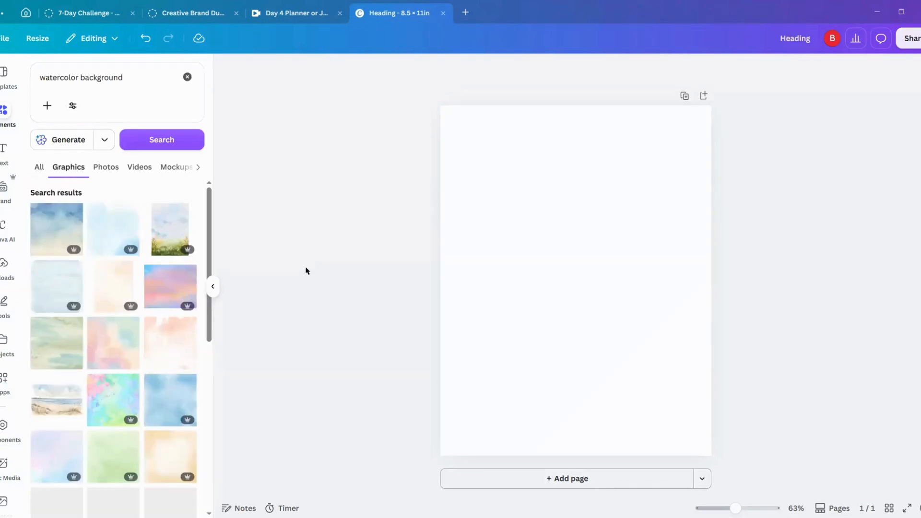
scroll(169, 372, "down", 3)
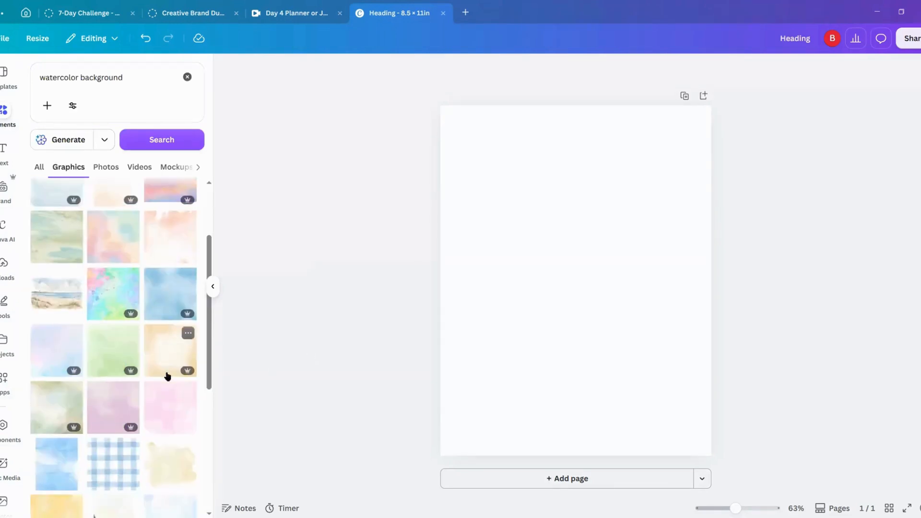
Step: Filter the watercolor background graphics by price so only Free ones are listed
left_click(73, 106)
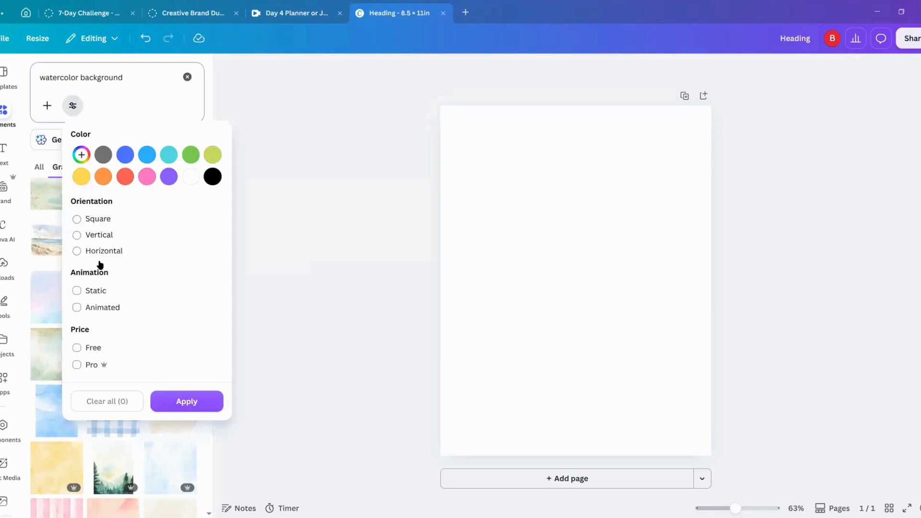
left_click(78, 347)
left_click(181, 402)
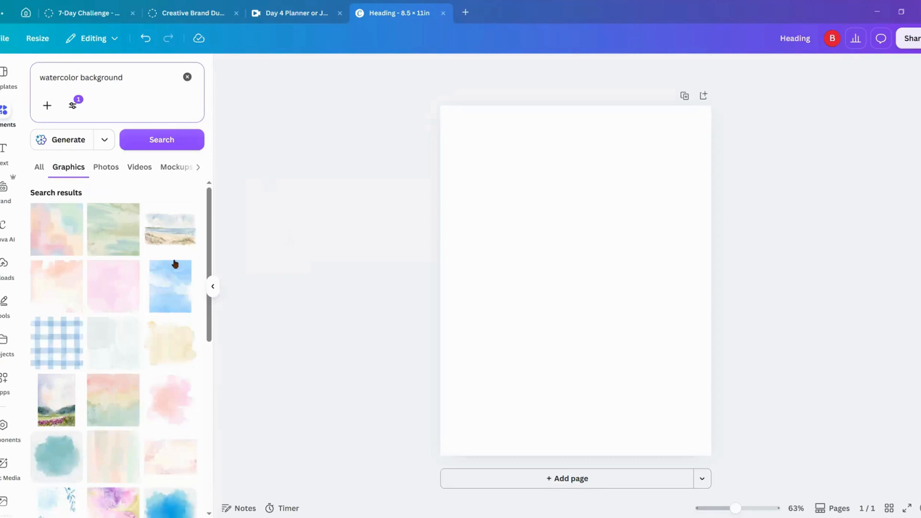
Step: Add the square pink watercolor graphic with darker upper and lower edges to the page and set it as the page background
scroll(154, 283, "down", 1)
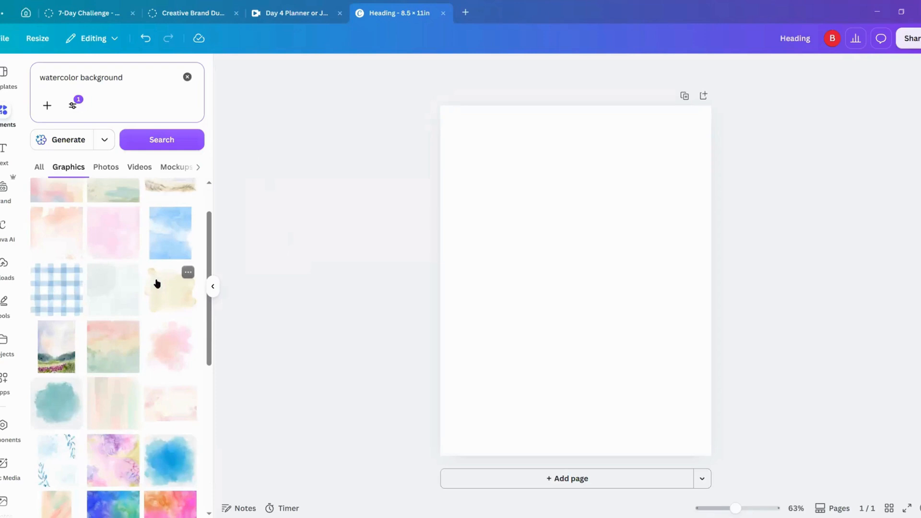
scroll(169, 352, "down", 2)
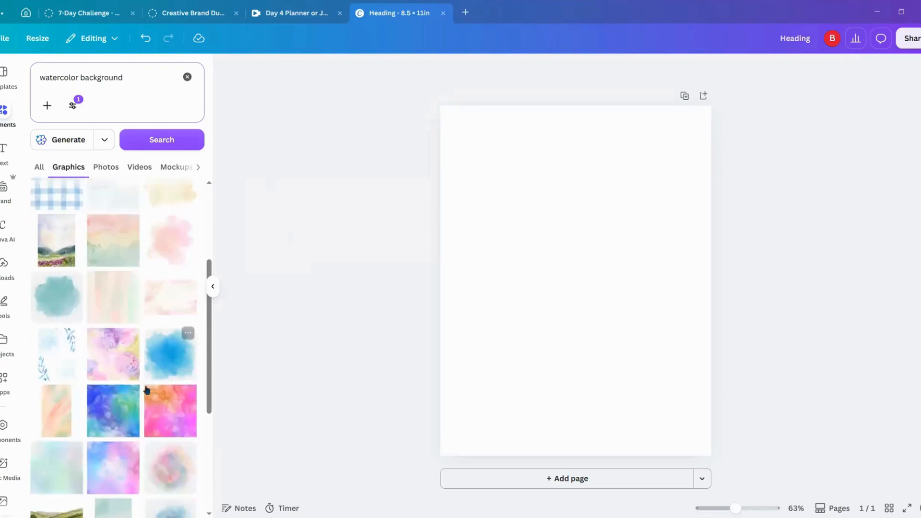
scroll(147, 388, "down", 2)
scroll(151, 395, "down", 5)
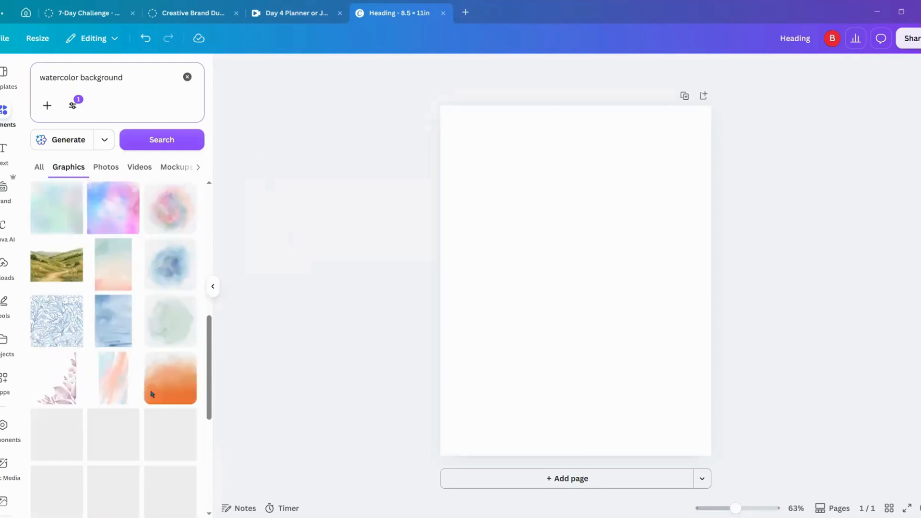
scroll(147, 391, "down", 3)
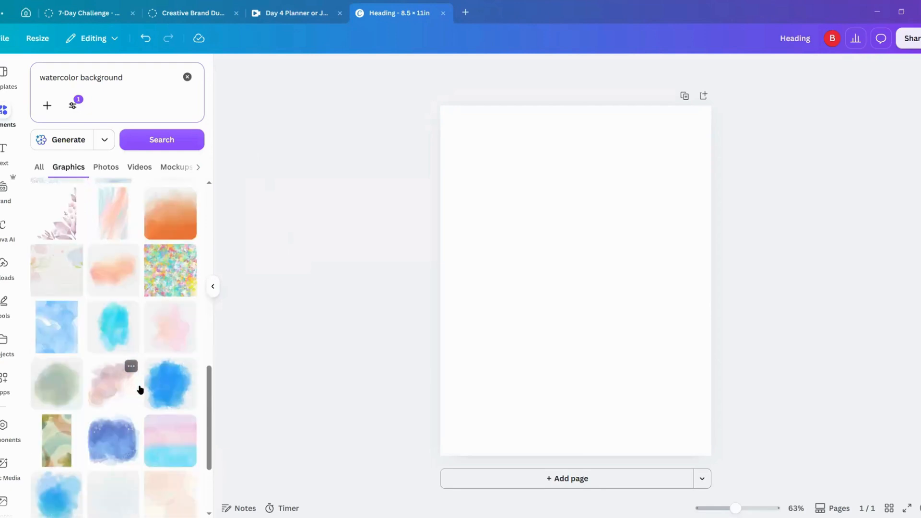
scroll(144, 392, "down", 6)
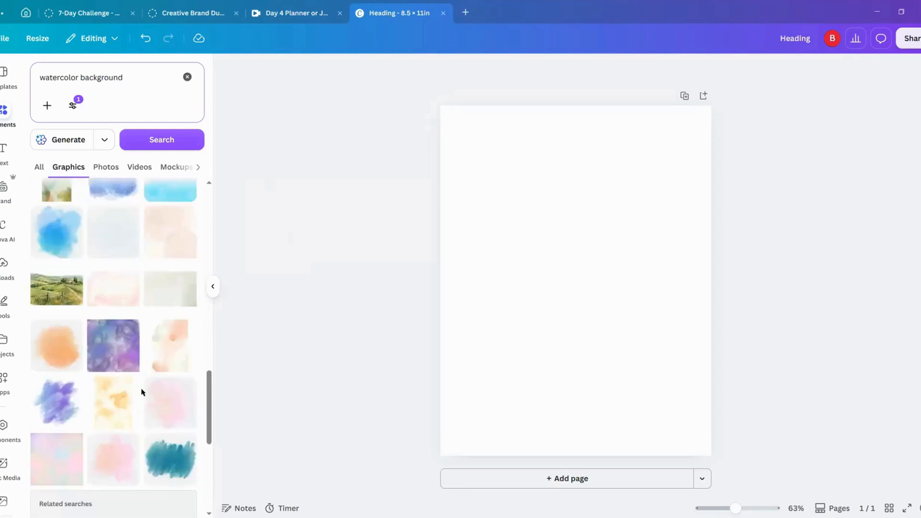
scroll(147, 396, "down", 5)
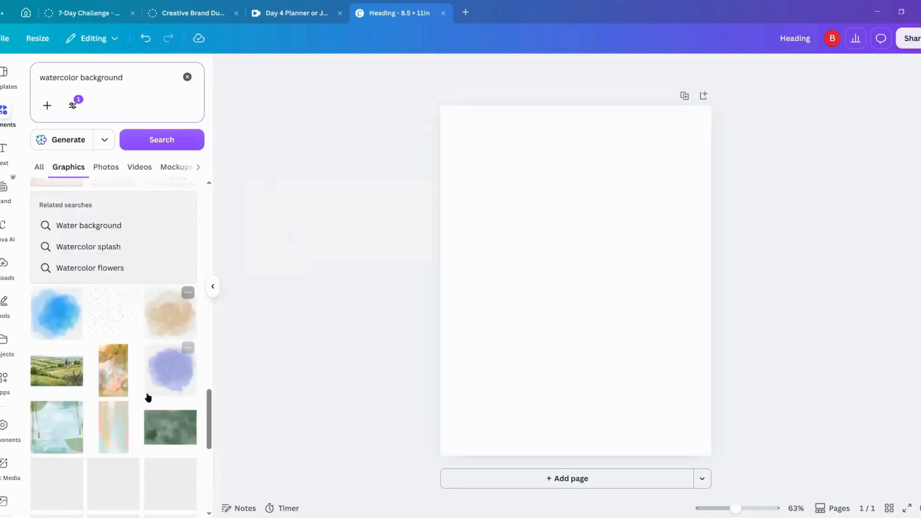
scroll(149, 396, "down", 3)
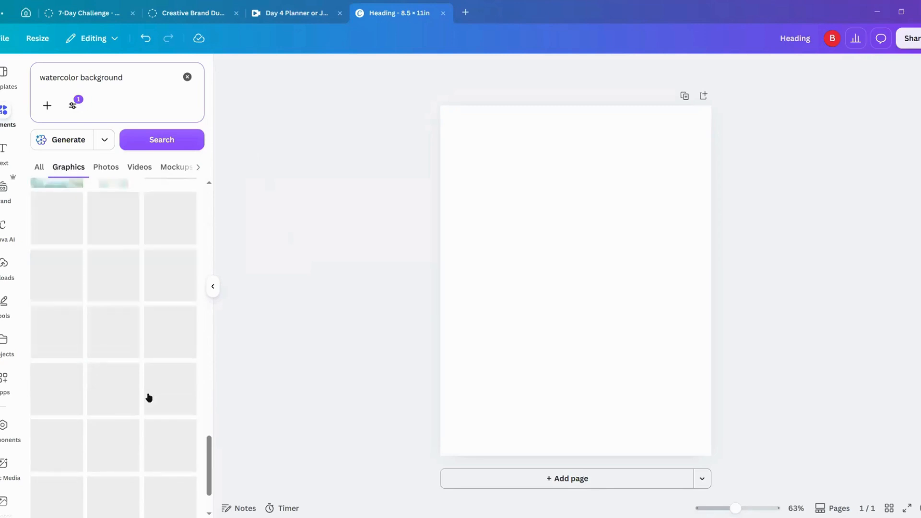
scroll(149, 396, "down", 4)
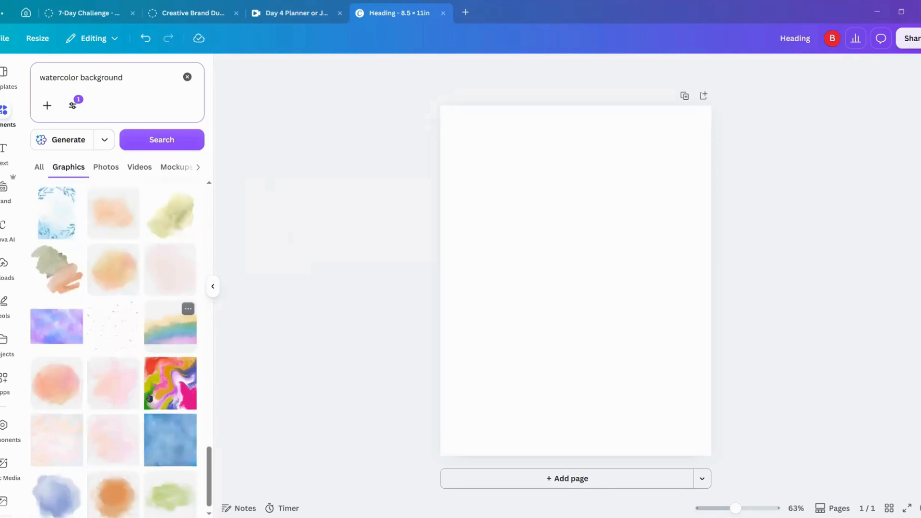
scroll(149, 400, "down", 2)
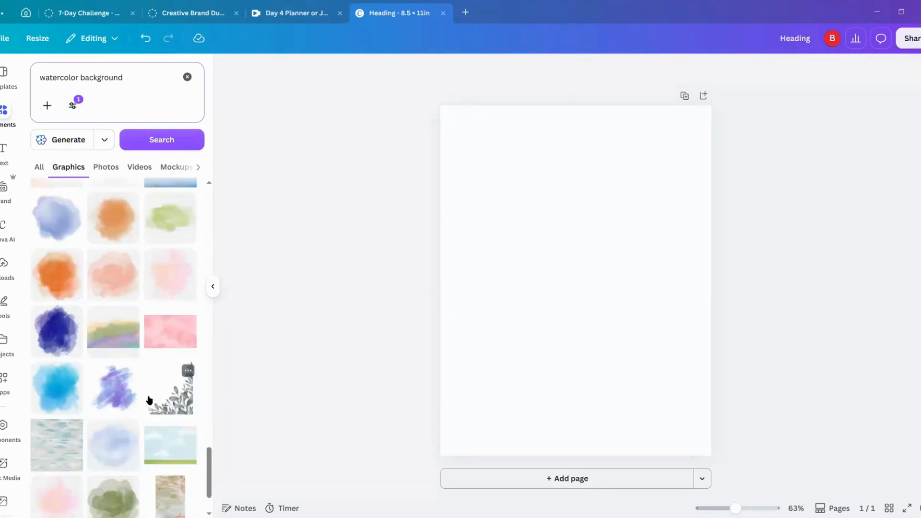
scroll(150, 400, "down", 3)
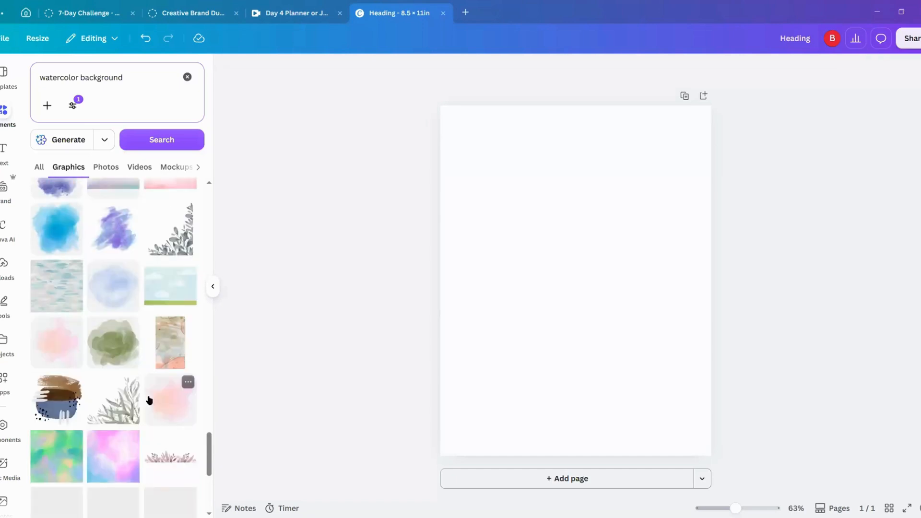
scroll(149, 398, "down", 5)
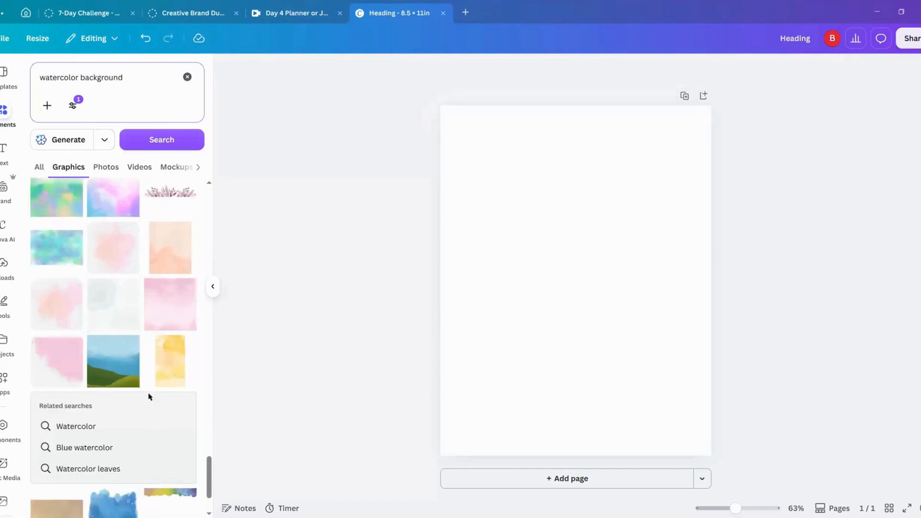
scroll(149, 393, "down", 2)
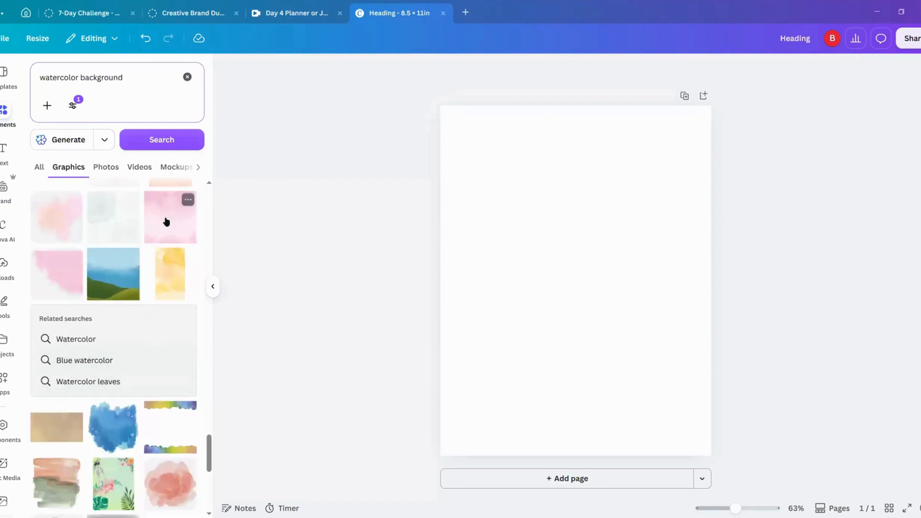
left_click(166, 222)
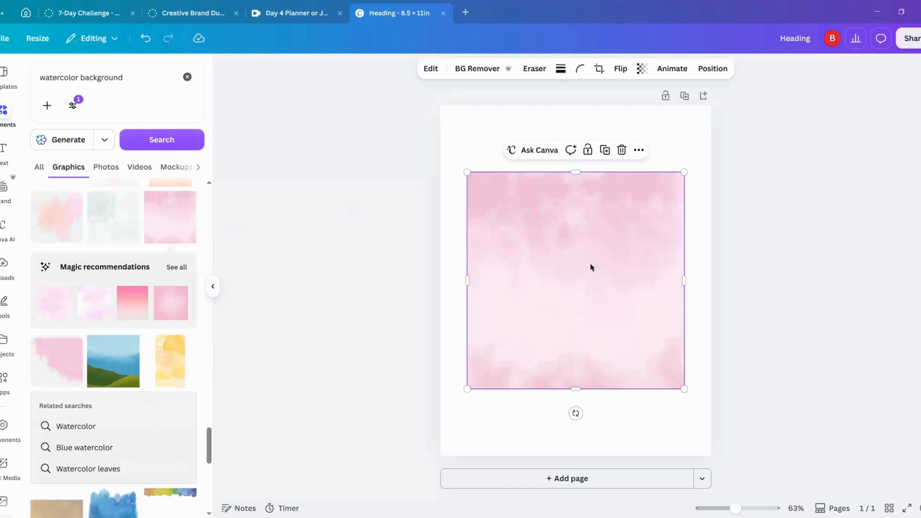
right_click(580, 232)
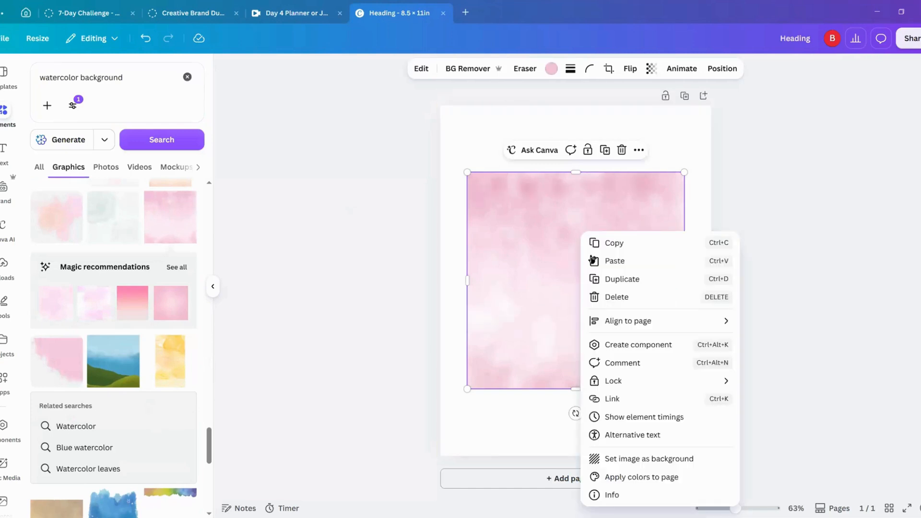
left_click(633, 460)
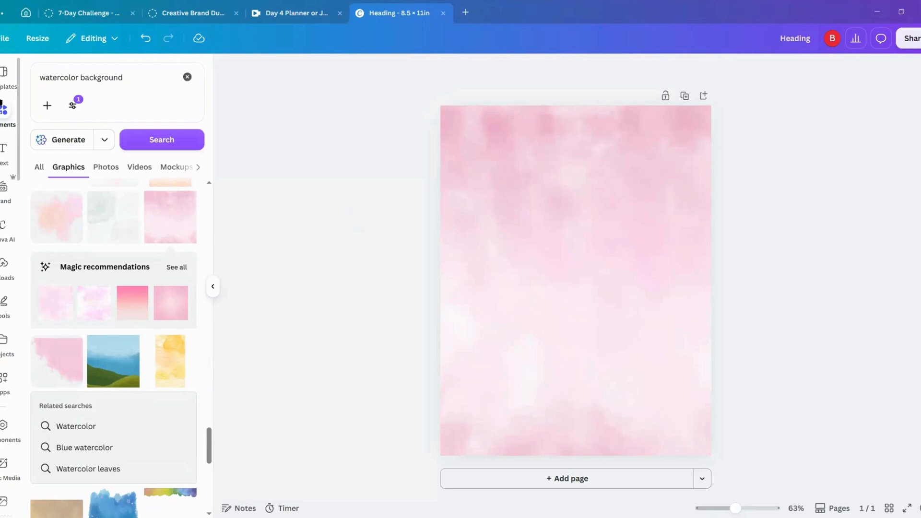
Step: Clear the element search and add the rounded-corner square from the basic shape frames to the page
left_click(187, 78)
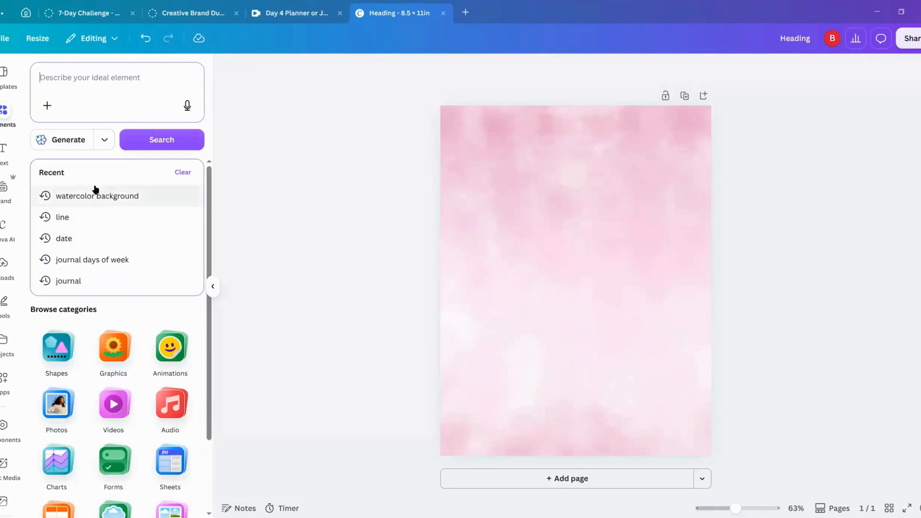
scroll(152, 460, "down", 2)
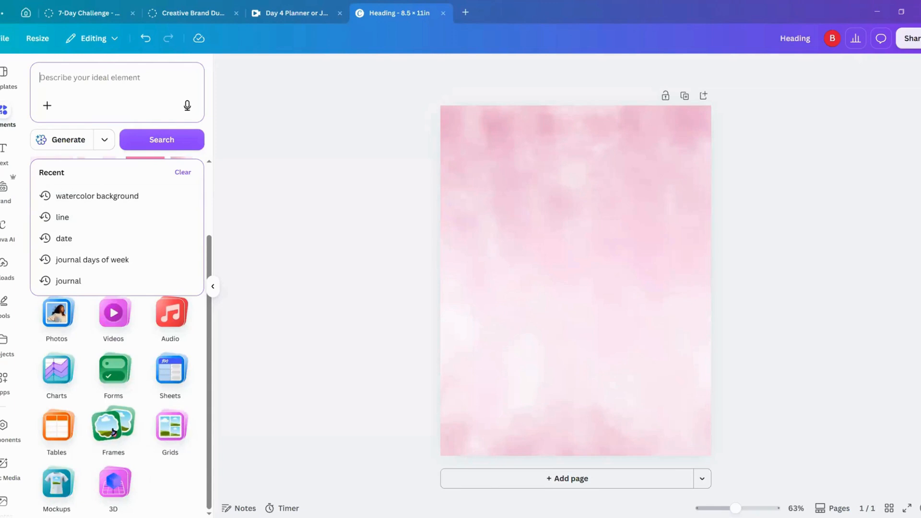
left_click(113, 432)
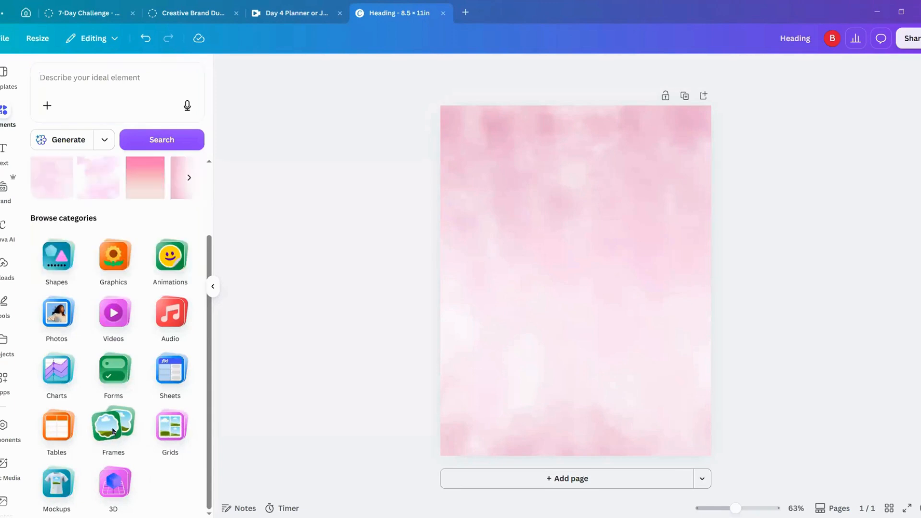
left_click(113, 431)
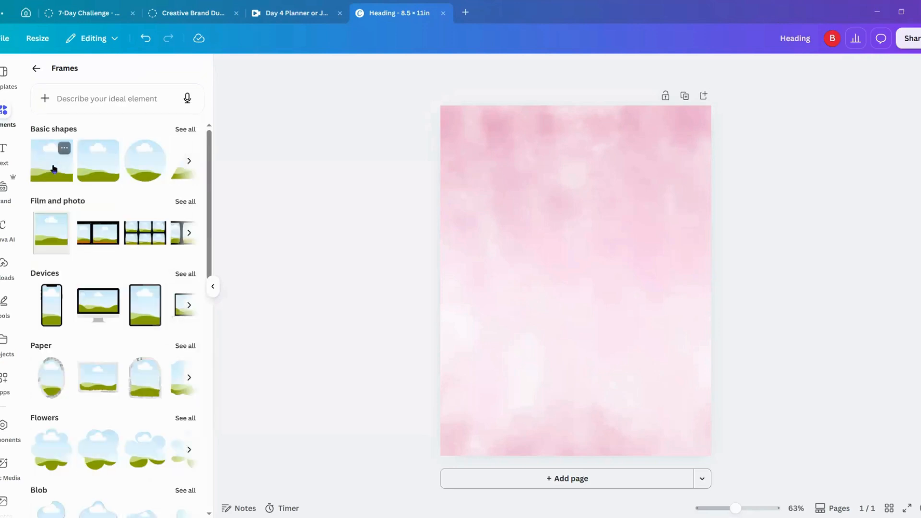
left_click(107, 179)
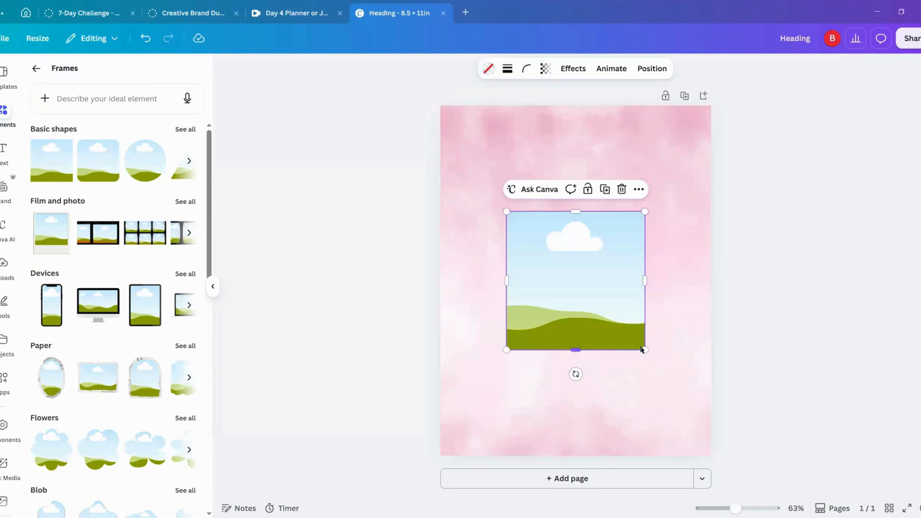
Step: Resize the rounded frame into a smaller portrait rectangle and place it in the upper-left part of the page
left_click_drag(645, 281, 607, 281)
left_click_drag(551, 286, 518, 238)
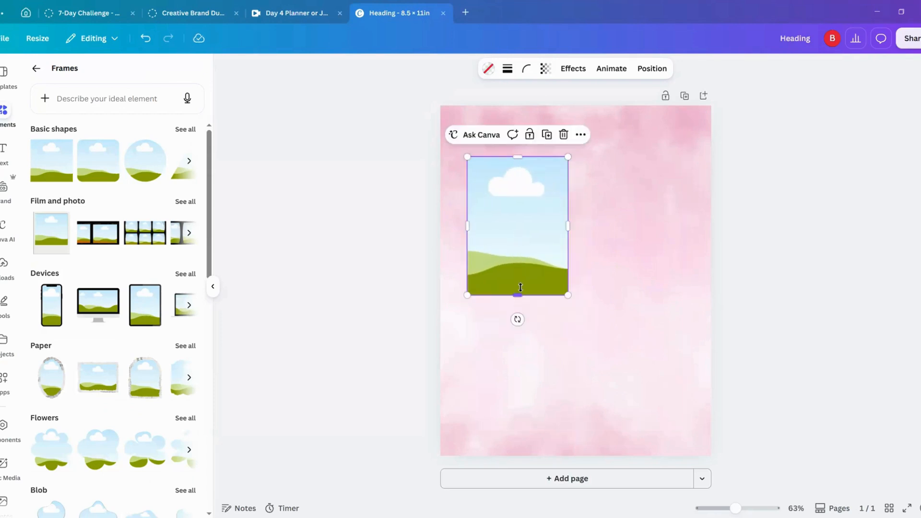
left_click_drag(517, 293, 518, 281)
left_click_drag(539, 222, 539, 229)
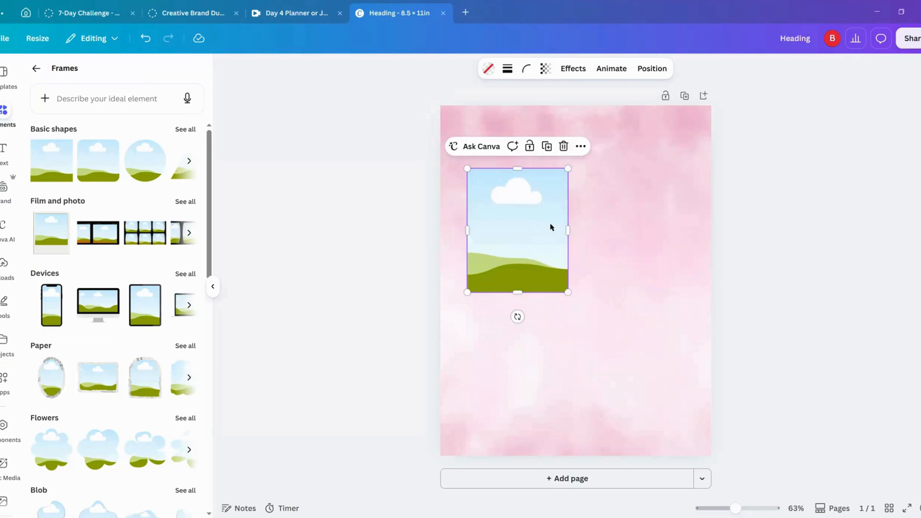
left_click(331, 196)
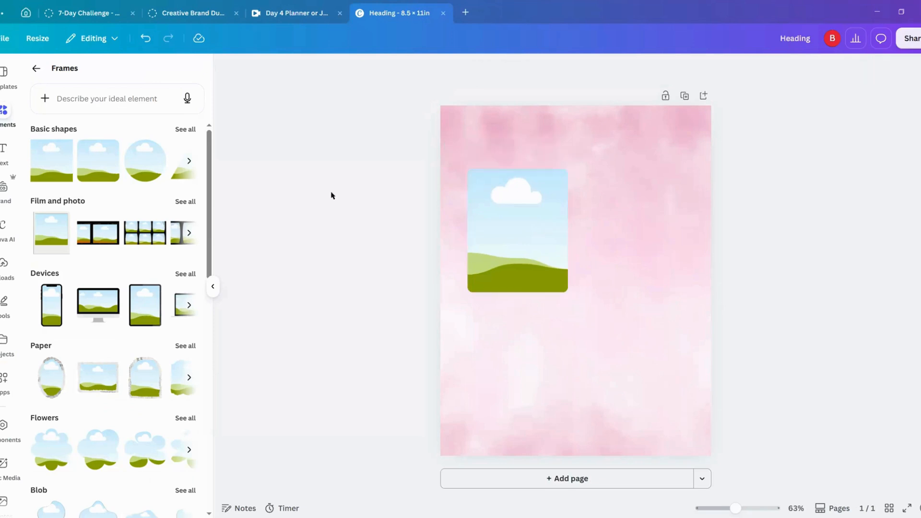
Step: Clear the old "journal" search from the text fonts and combinations, and return to the element categories
left_click(37, 70)
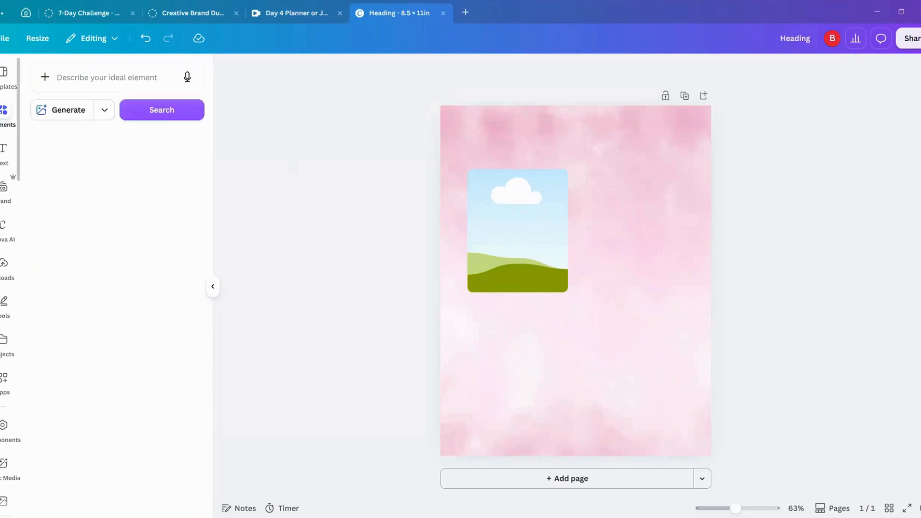
left_click(2, 150)
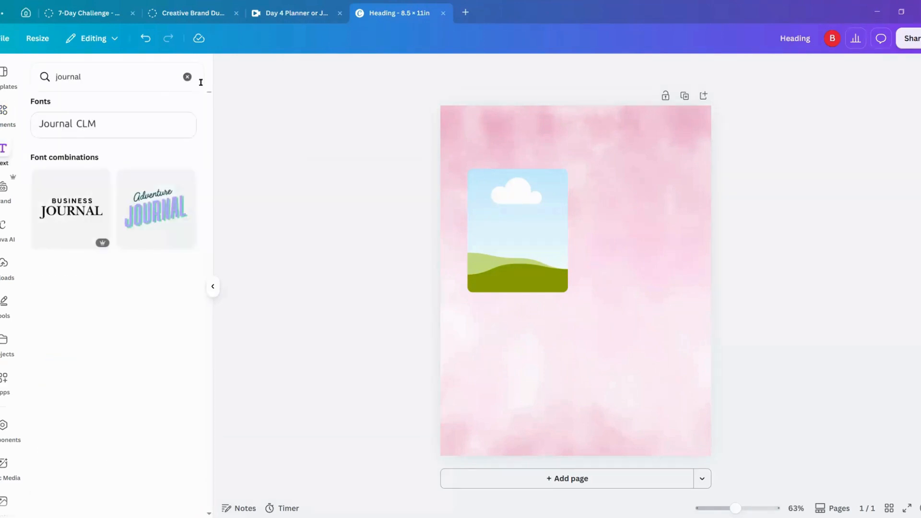
left_click(187, 77)
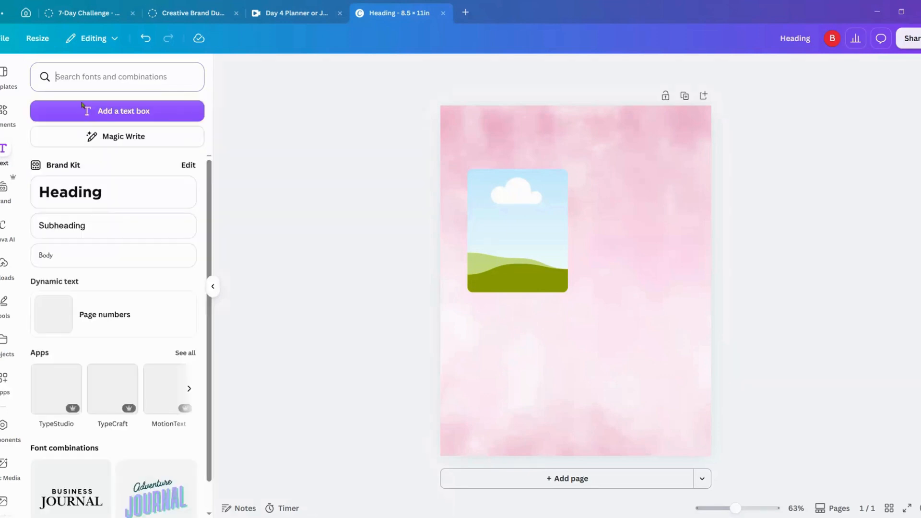
left_click(3, 110)
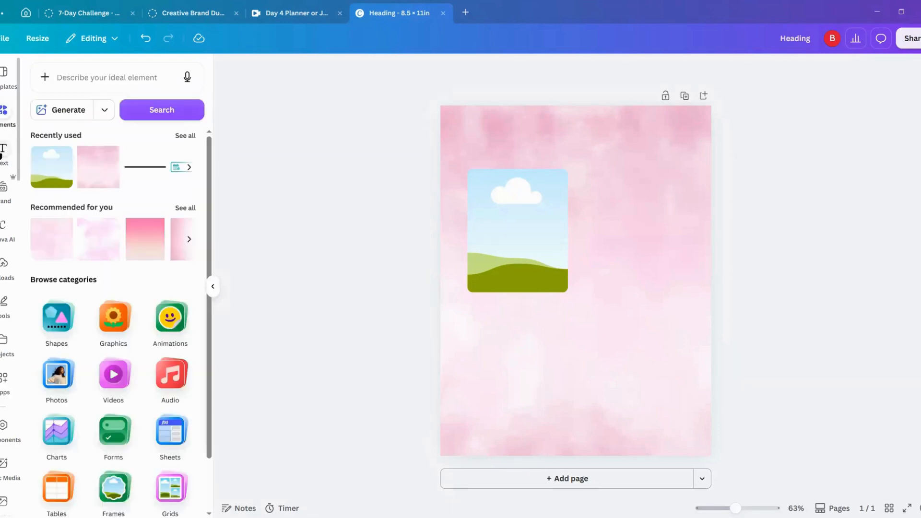
Step: Add a text box to the page and place it centered just above the photo frame
left_click(4, 149)
left_click(116, 112)
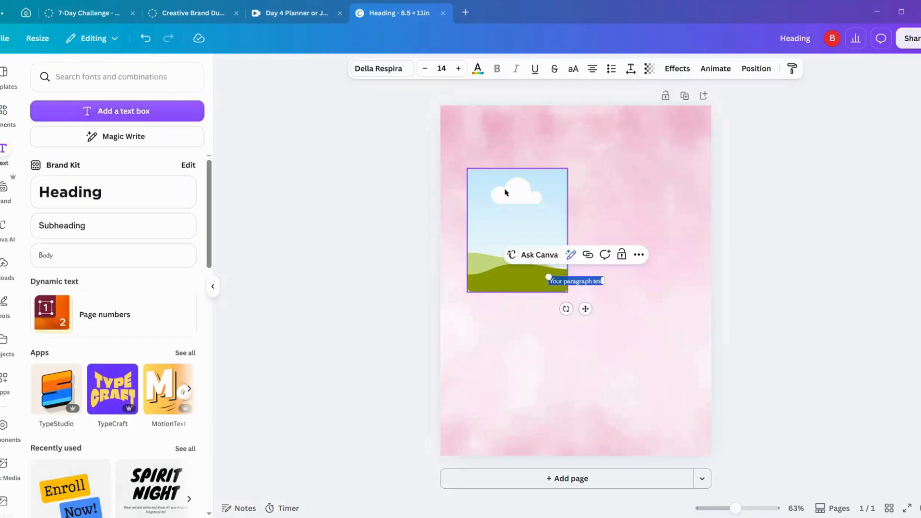
left_click_drag(585, 309, 526, 190)
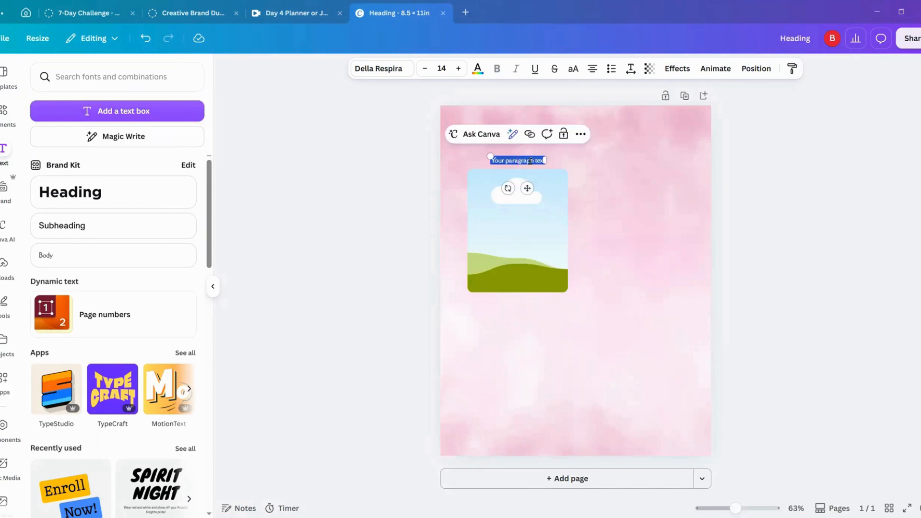
left_click(529, 161)
left_click(567, 146)
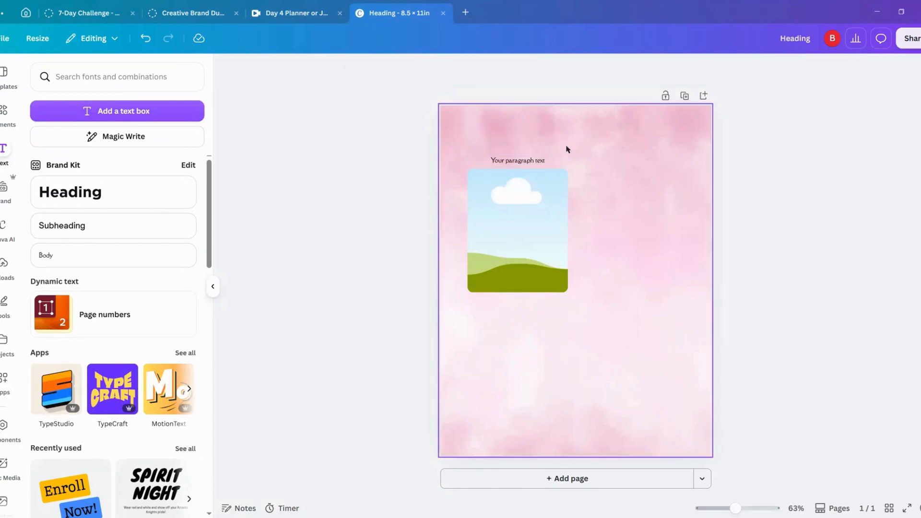
Step: Replace the placeholder text above the photo frame with "Im grateful for:"
left_click(532, 162)
left_click(533, 161)
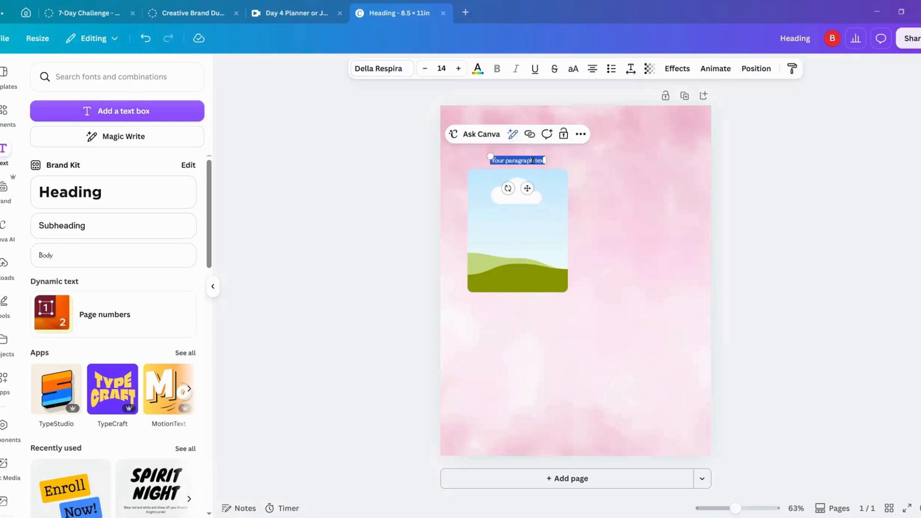
type("Grat")
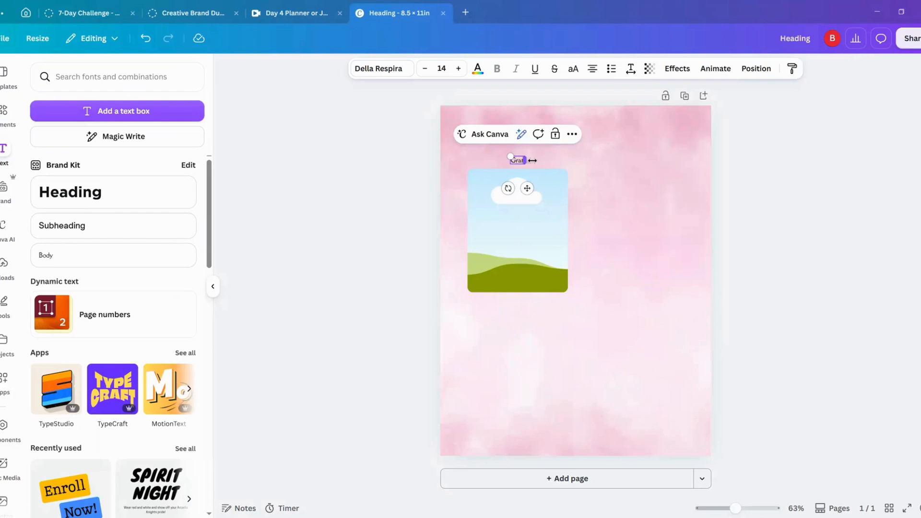
key("BackSpace")
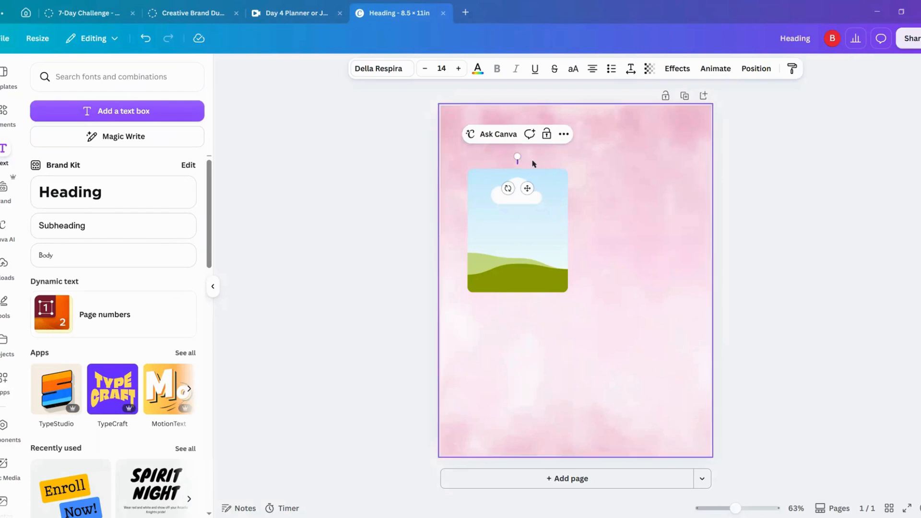
type("I'm grate")
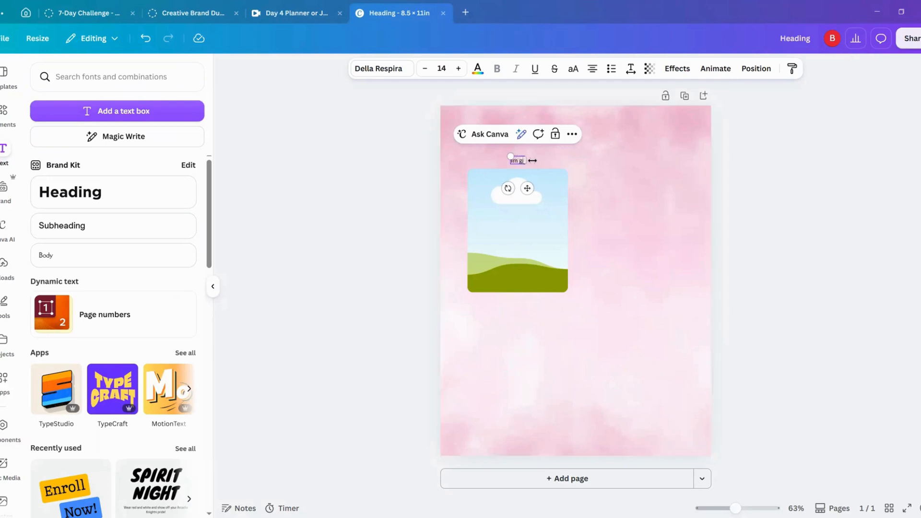
type("ful for:")
left_click(378, 174)
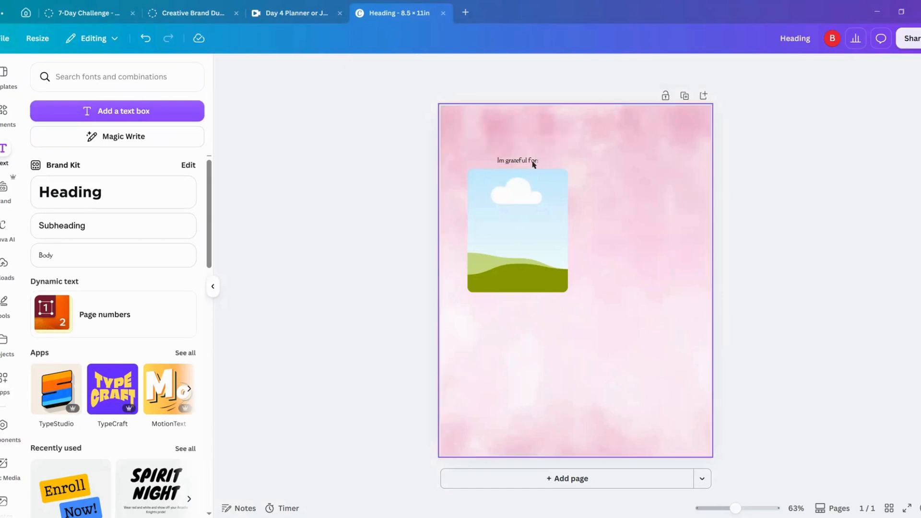
Step: Insert the missing apostrophe so the heading above the frame reads "I'm grateful for:"
left_click(500, 161)
double_click(500, 160)
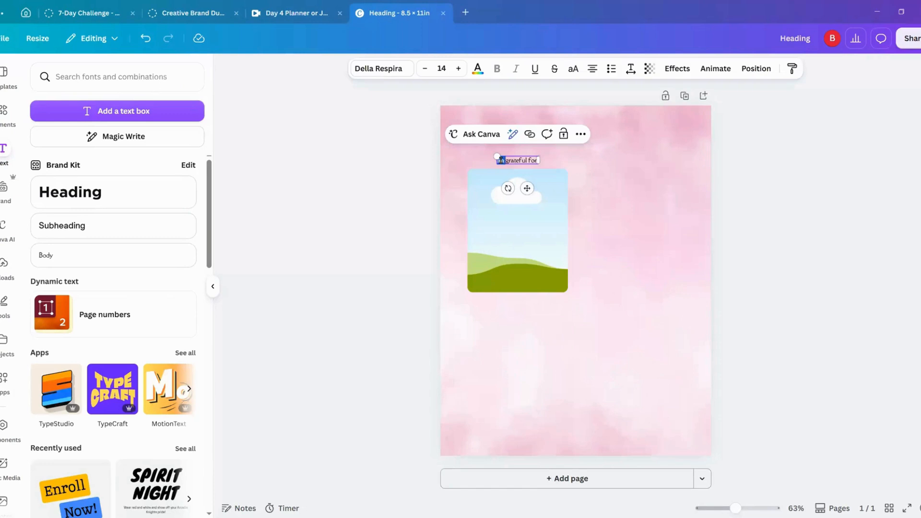
left_click(421, 192)
double_click(501, 163)
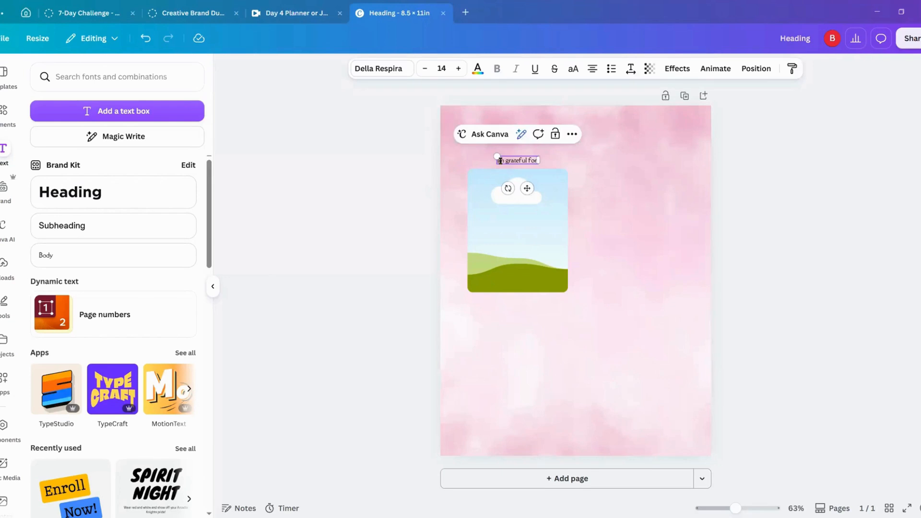
type("'")
left_click(346, 169)
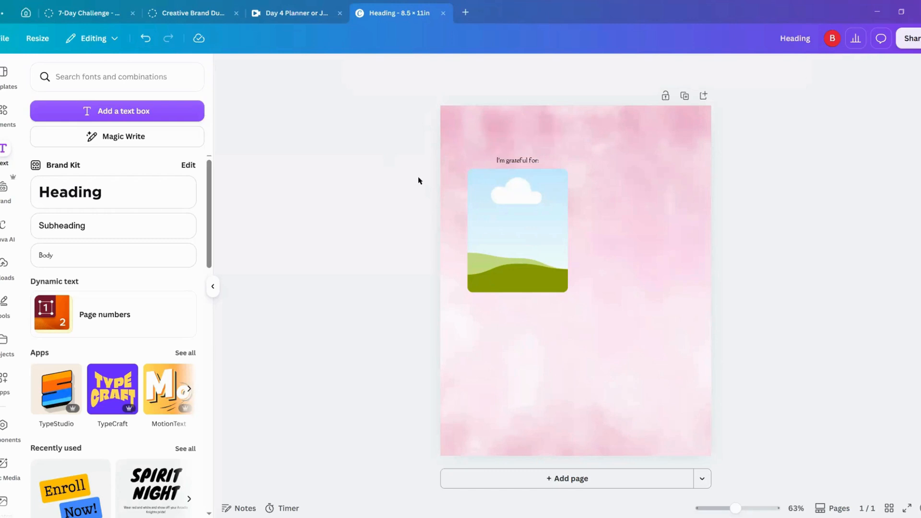
Step: Increase the font size of the "I'm grateful for:" heading to 18
left_click(522, 163)
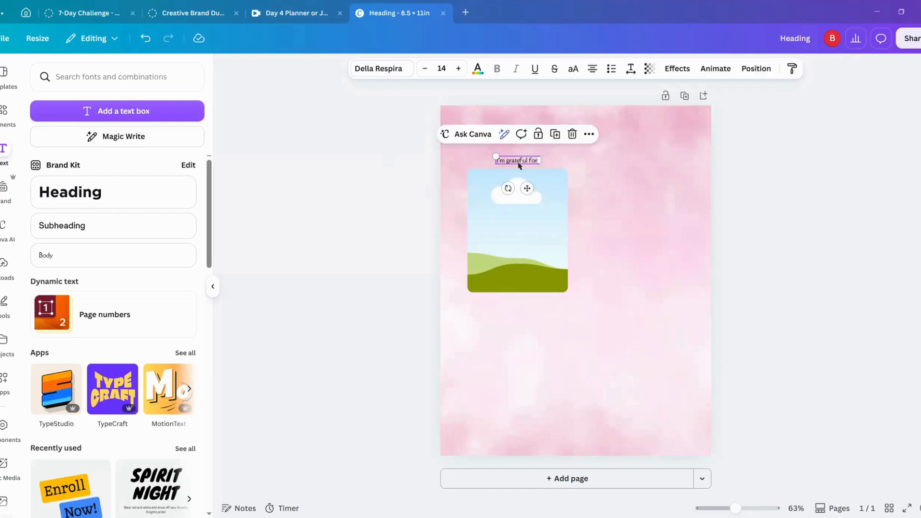
left_click(459, 69)
left_click(459, 69)
left_click(459, 69)
left_click(459, 69)
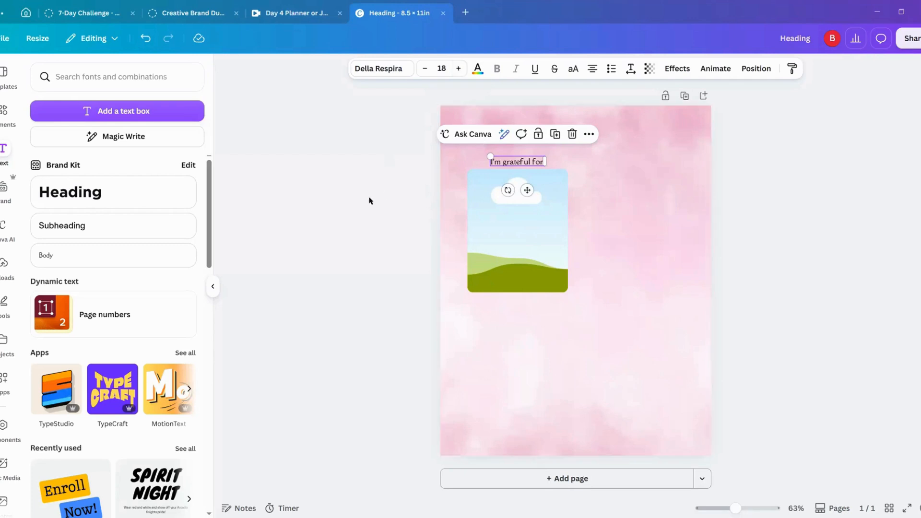
left_click(384, 200)
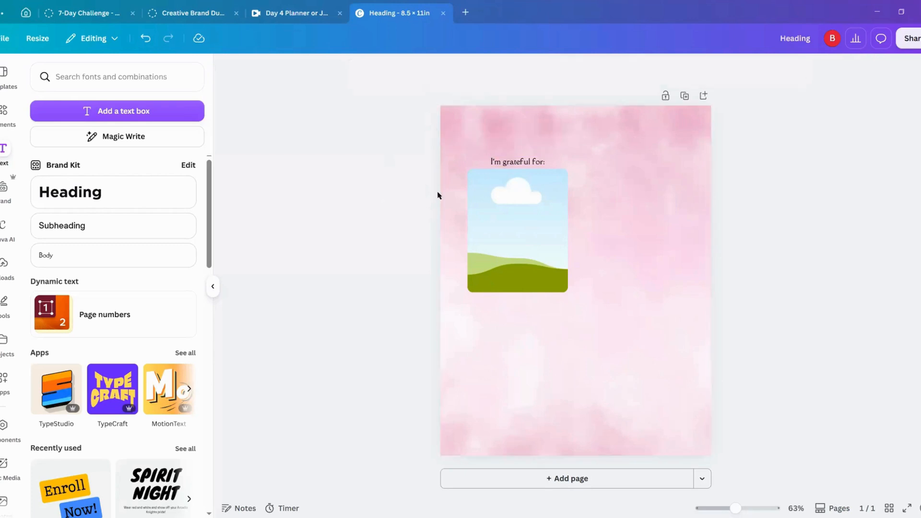
Step: Change the font of the "I'm grateful for:" heading to the handwriting font Better Faster
left_click(523, 163)
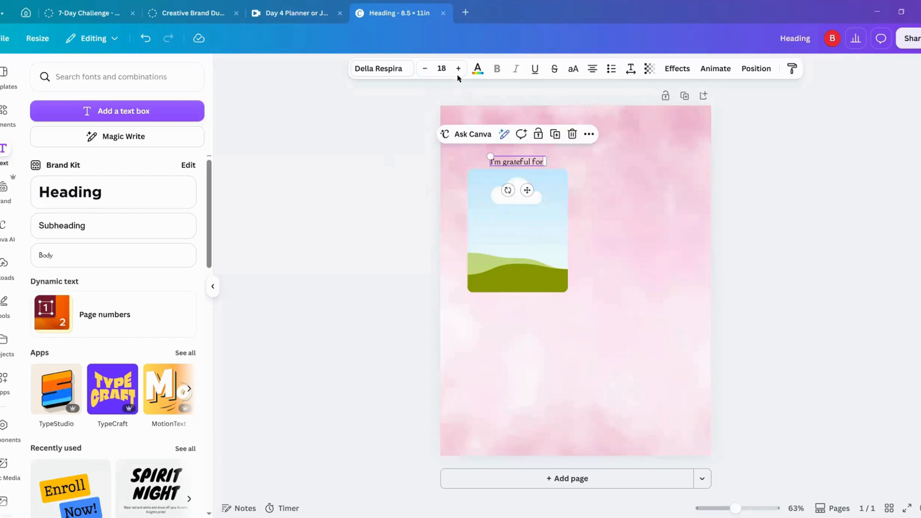
left_click(397, 72)
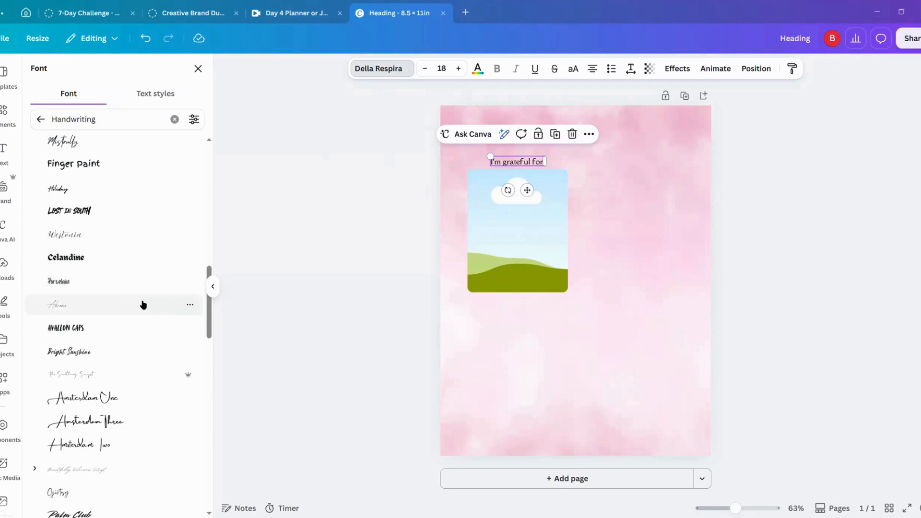
scroll(143, 305, "down", 3)
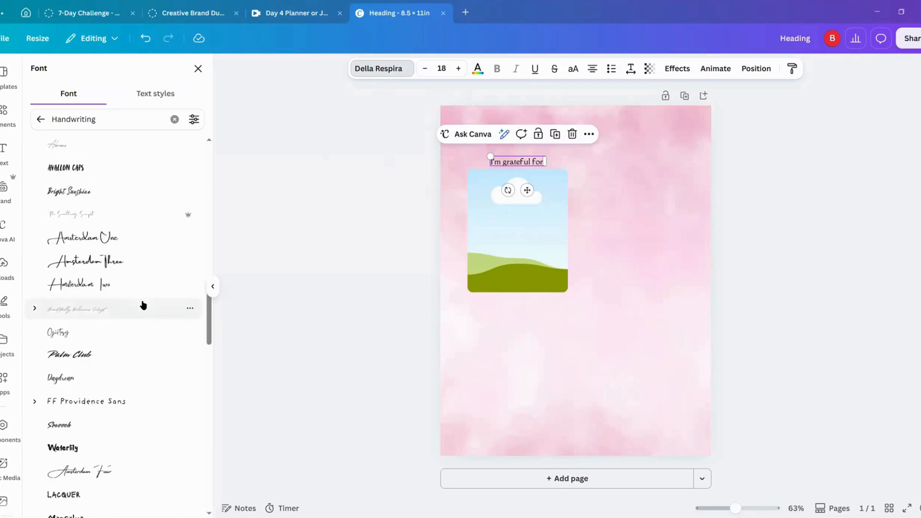
scroll(143, 305, "down", 2)
scroll(97, 338, "down", 1)
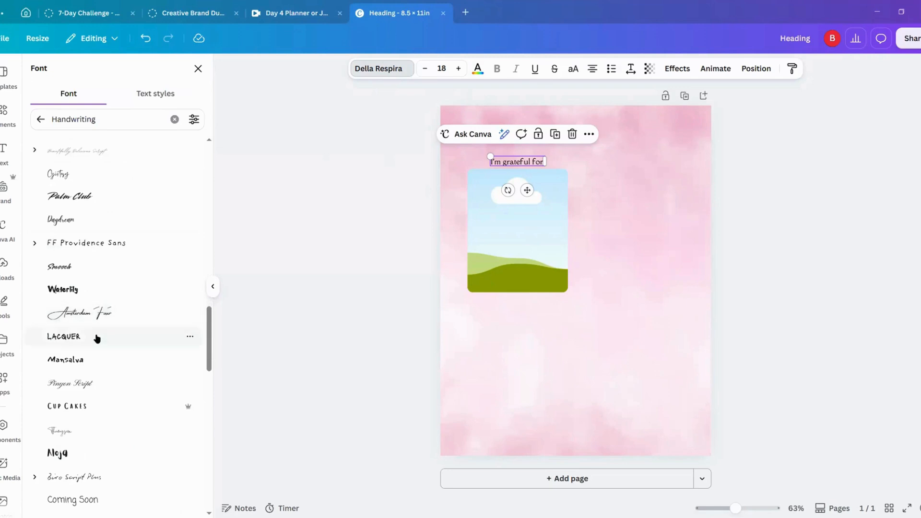
scroll(129, 384, "down", 2)
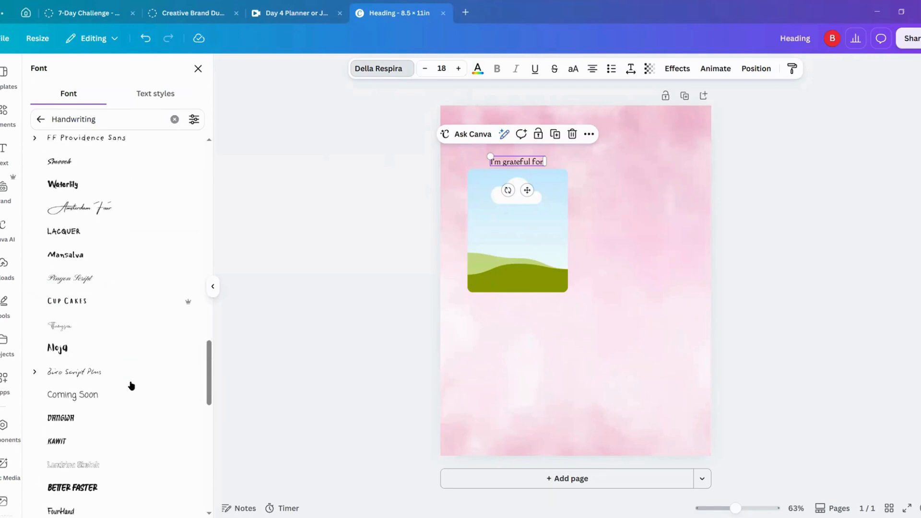
scroll(131, 386, "down", 2)
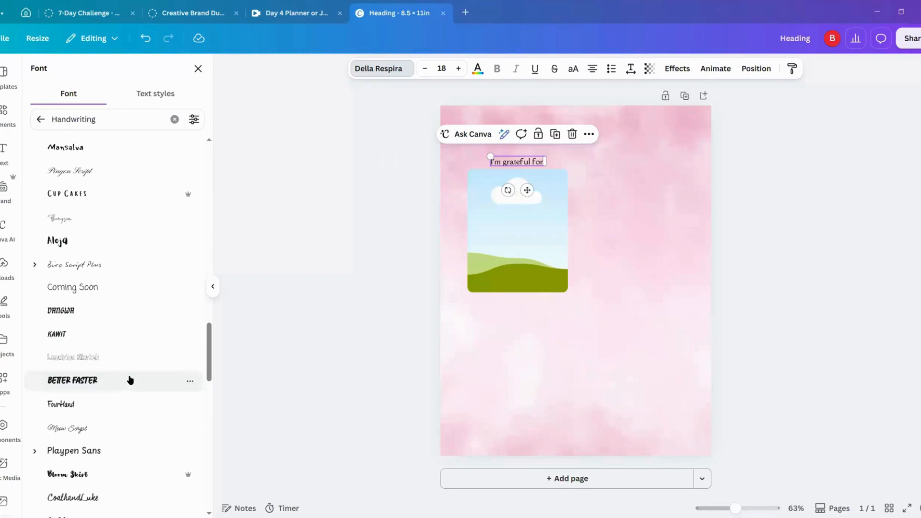
left_click(129, 380)
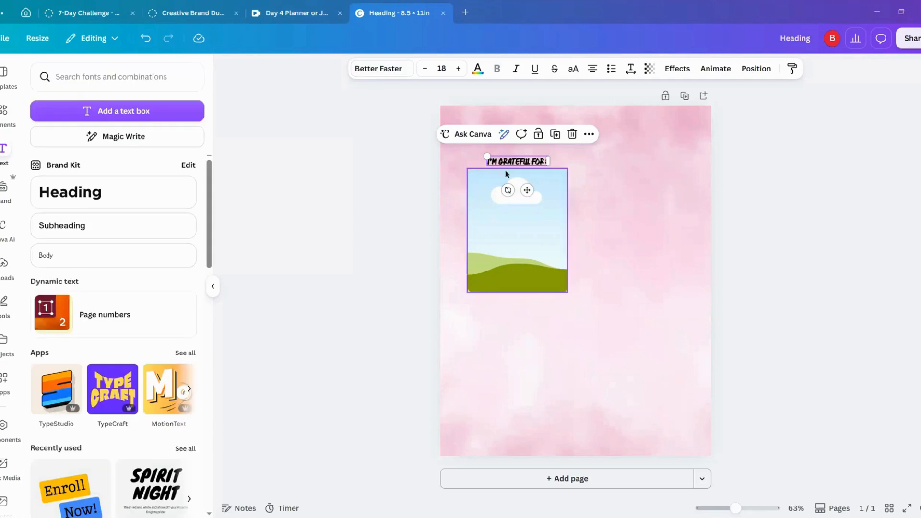
Step: Duplicate the gratitude heading into the page's upper-right area and change the copy's text to "TOP DAILY GOALS"
left_click(554, 134)
left_click_drag(518, 171, 639, 163)
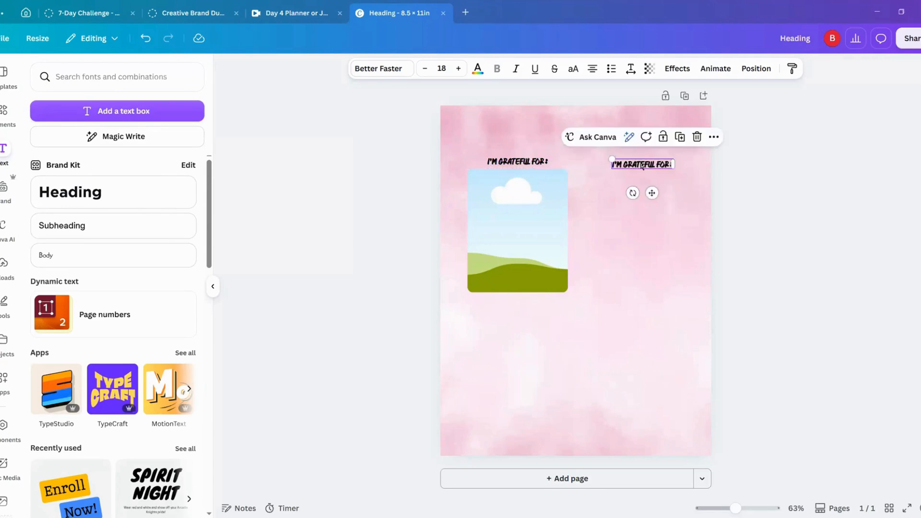
double_click(640, 163)
type("To")
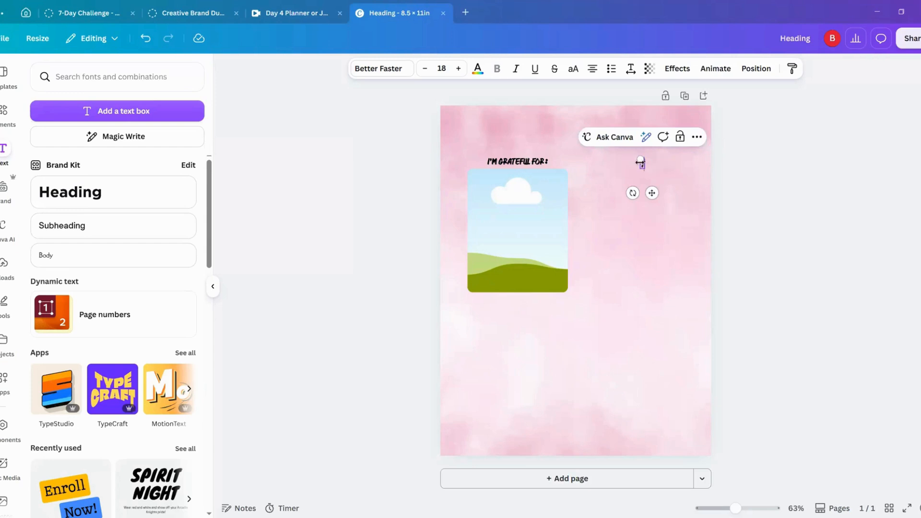
key("BackSpace")
key("BackSpace")
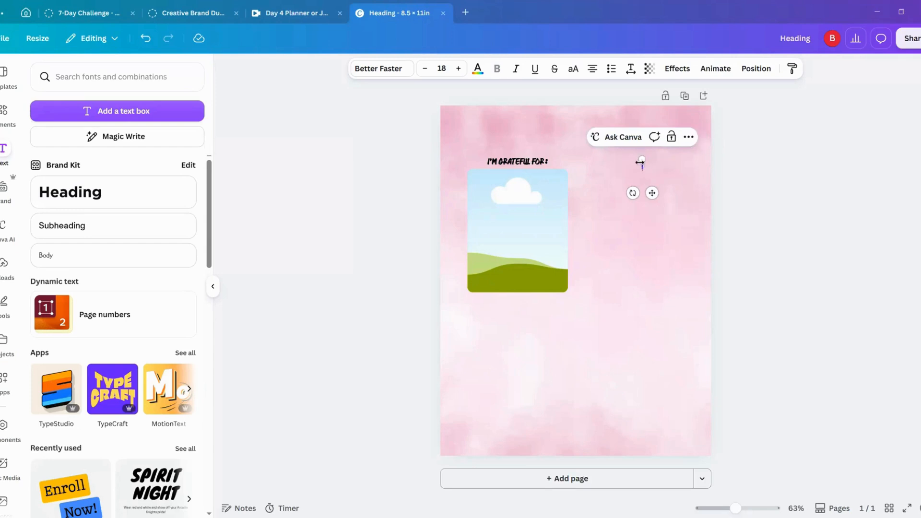
type("TO")
type("P")
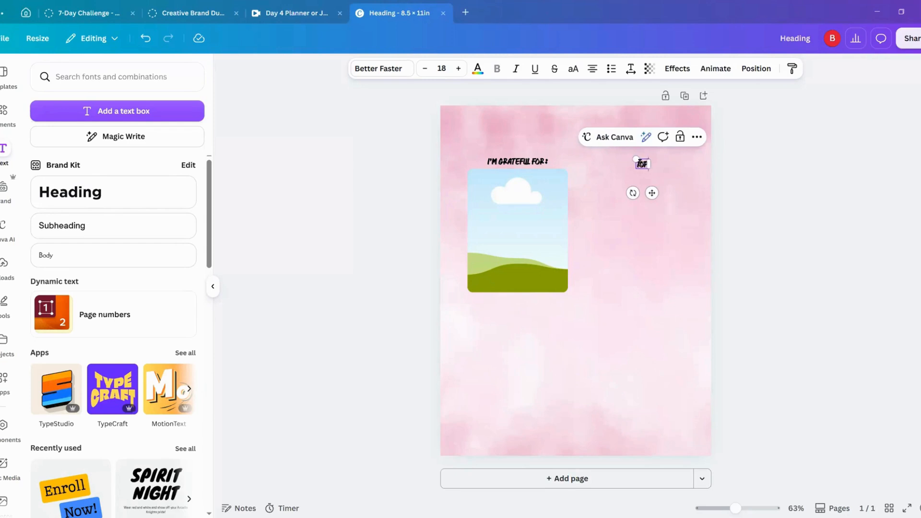
type(" DAILY GOALS")
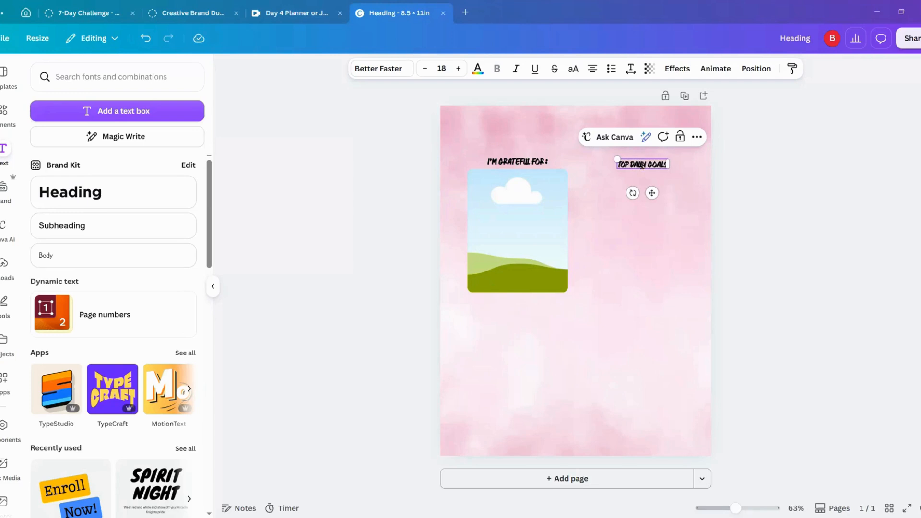
left_click(786, 196)
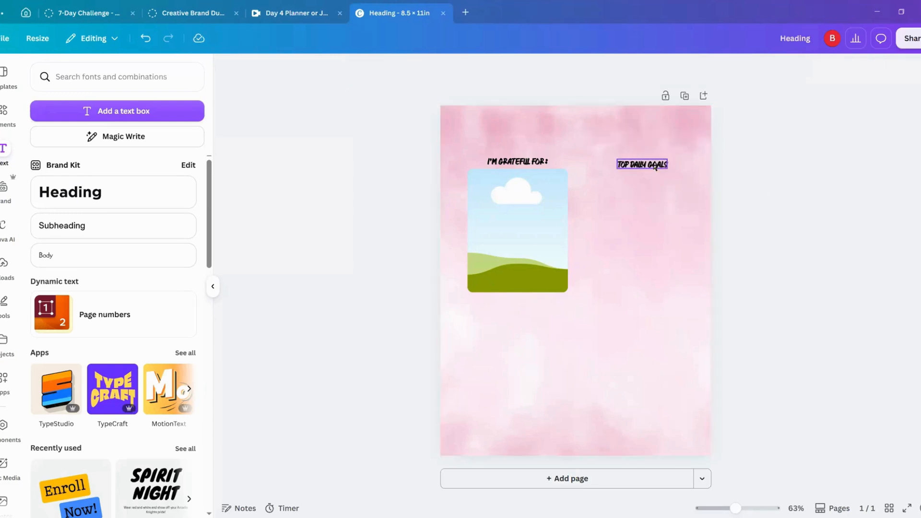
Step: Duplicate the "TOP DAILY GOALS" heading, change the copy's text to "NOTES" and place it in the page's lower-left area
left_click(655, 162)
left_click(679, 136)
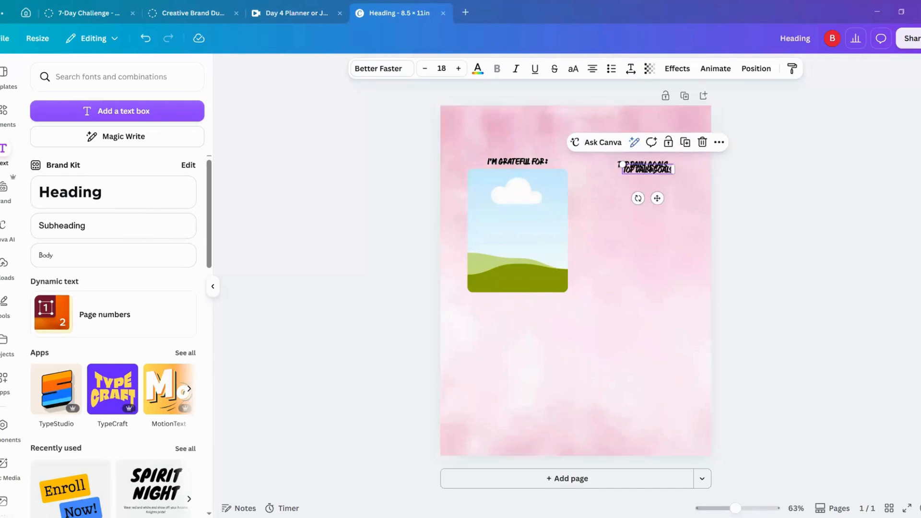
left_click_drag(652, 170, 641, 381)
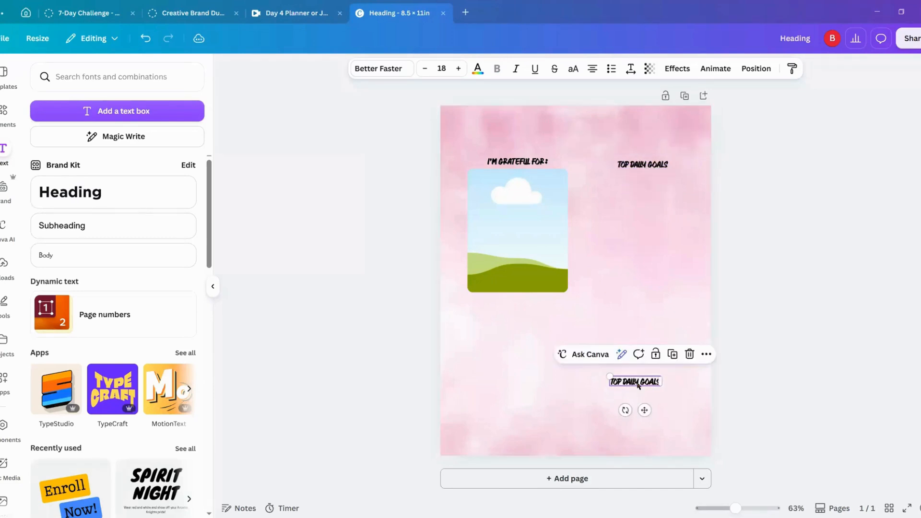
double_click(641, 382)
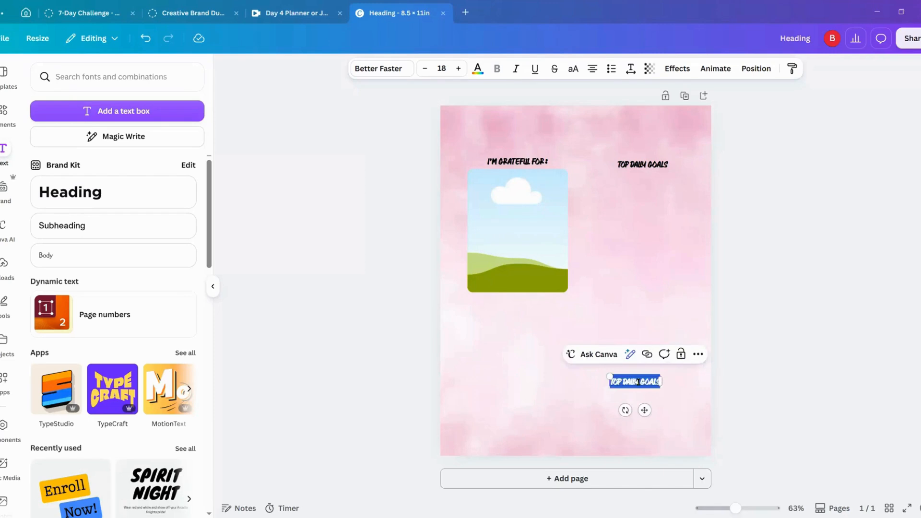
type("NOTES")
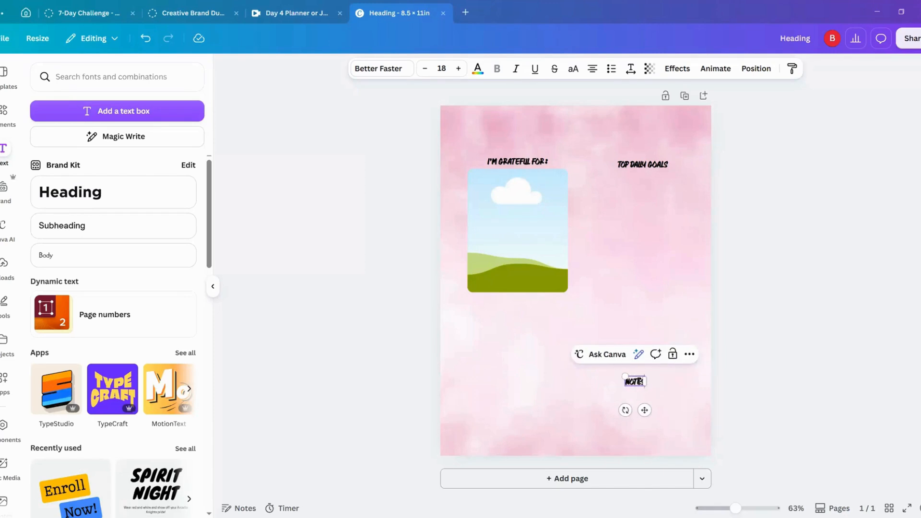
left_click(784, 317)
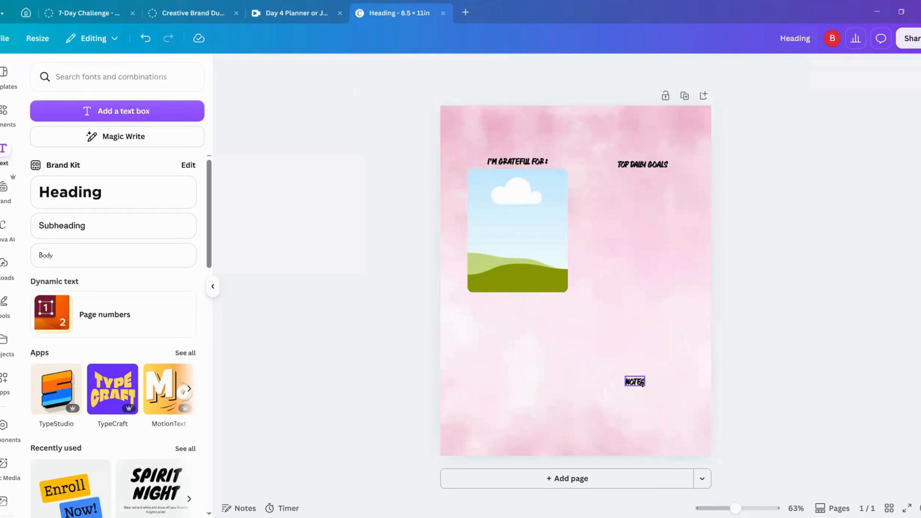
left_click_drag(634, 383, 474, 412)
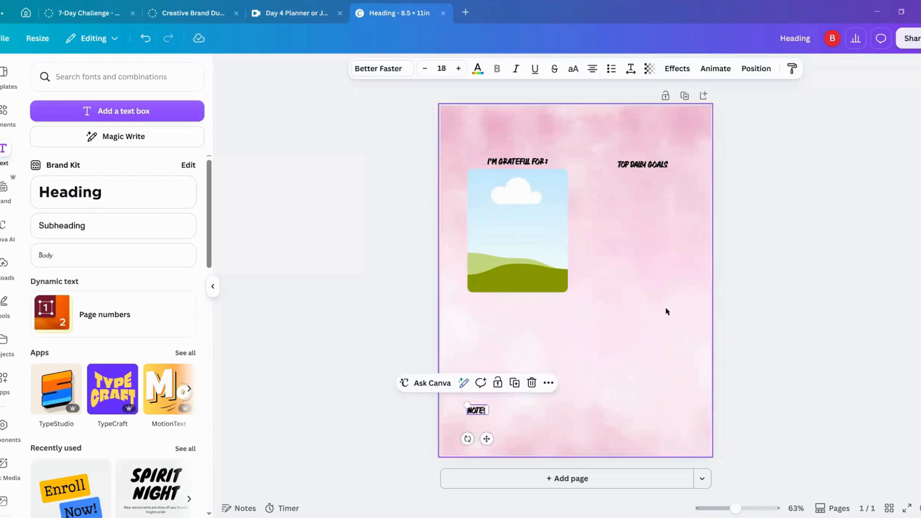
Step: Duplicate the "TOP DAILY GOALS" heading, place the copy just beneath it and change its text to "DAILY AFFIRMATION"
left_click(653, 165)
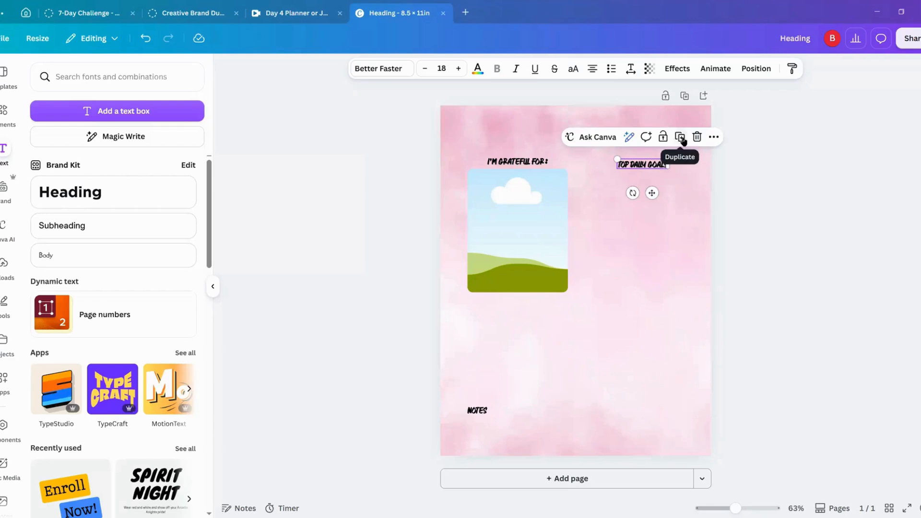
left_click(681, 138)
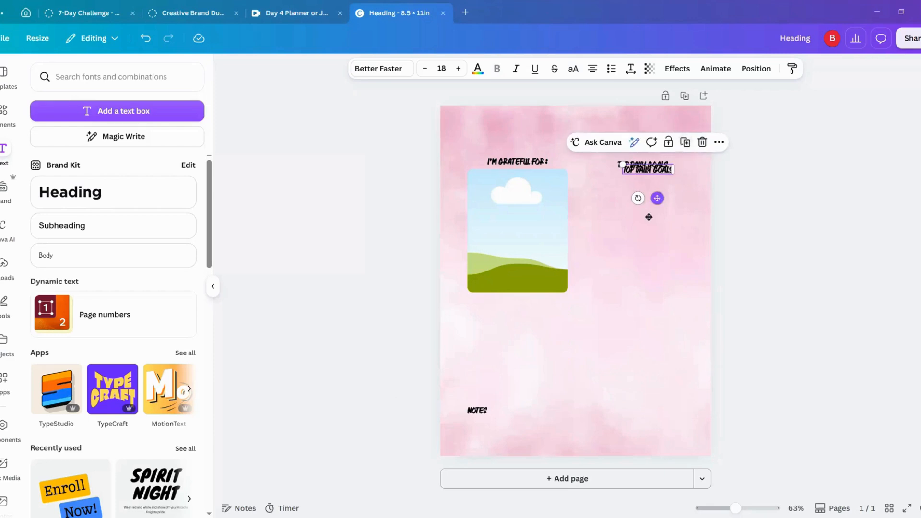
mouse_move(659, 194)
left_mouse_down()
mouse_move(718, 194)
mouse_move(674, 194)
left_mouse_up()
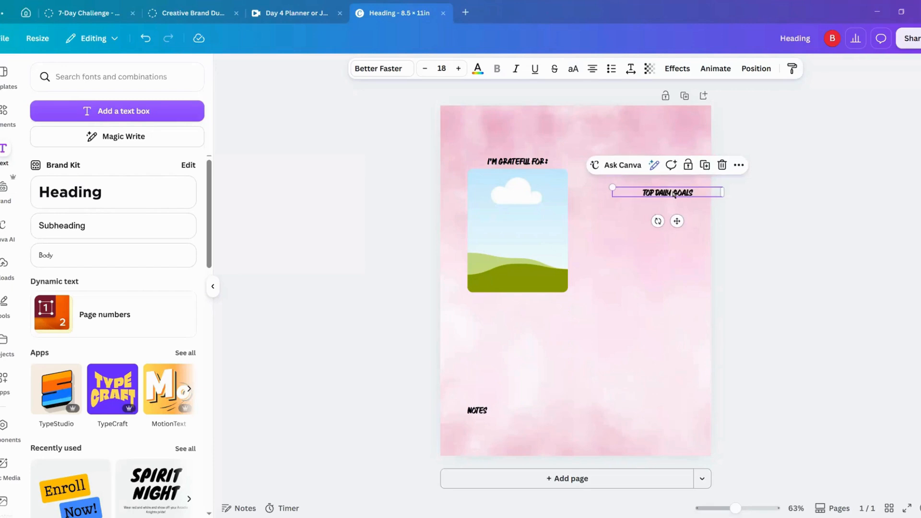
double_click(674, 194)
type("D")
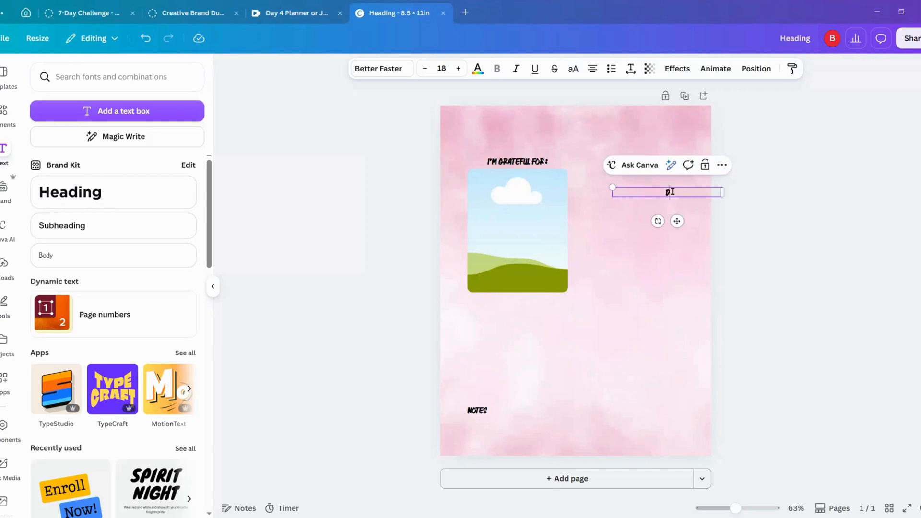
type("AILY TASFIRMATION")
left_click(798, 203)
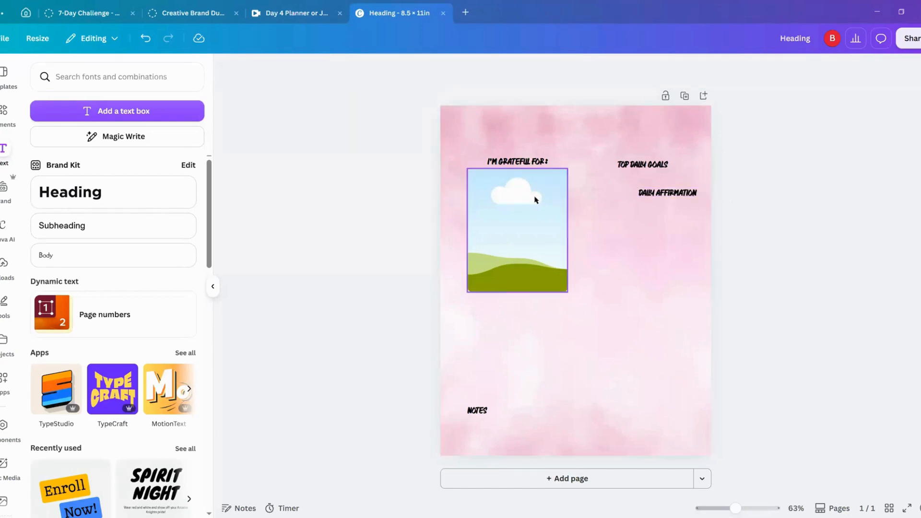
Step: Move the photo frame down to just above "NOTES" and place the "I'm grateful for:" heading directly above the frame
left_click_drag(518, 212, 517, 304)
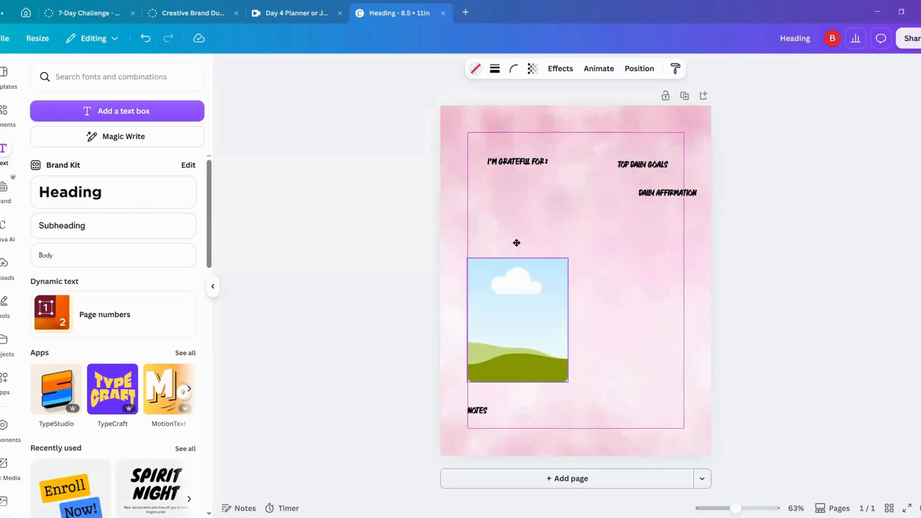
left_click_drag(520, 170, 519, 248)
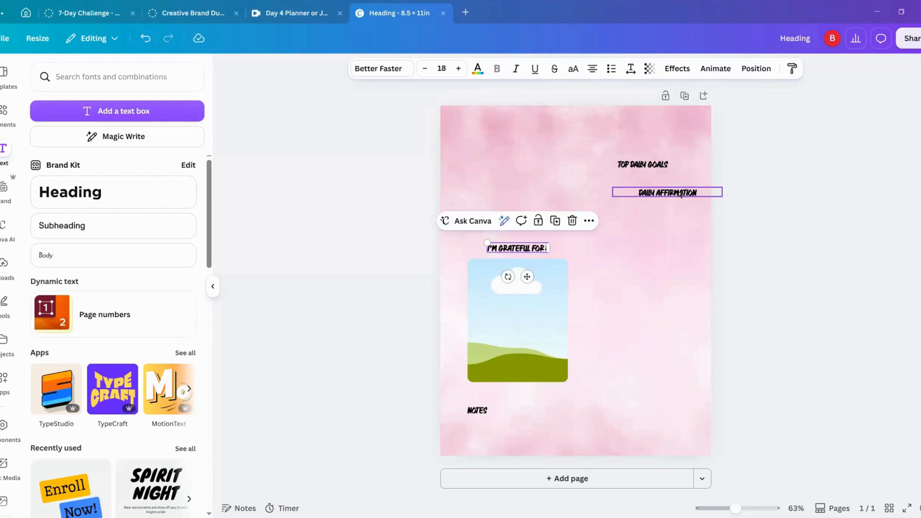
Step: Place the "DAILY AFFIRMATION" heading left-aligned in the page's upper-left area and lower "TOP DAILY GOALS" to the level of the gratitude heading
left_click_drag(676, 191, 541, 147)
left_click(592, 68)
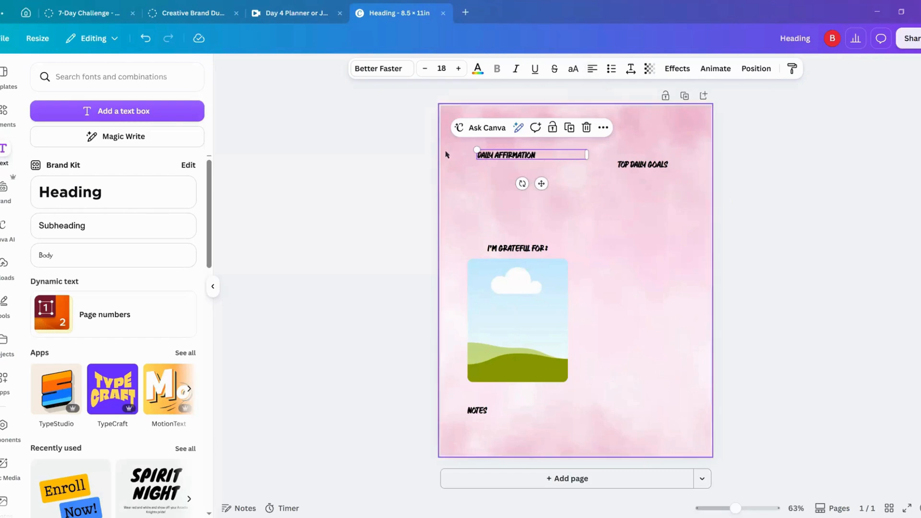
left_click_drag(645, 166, 651, 245)
left_click(362, 179)
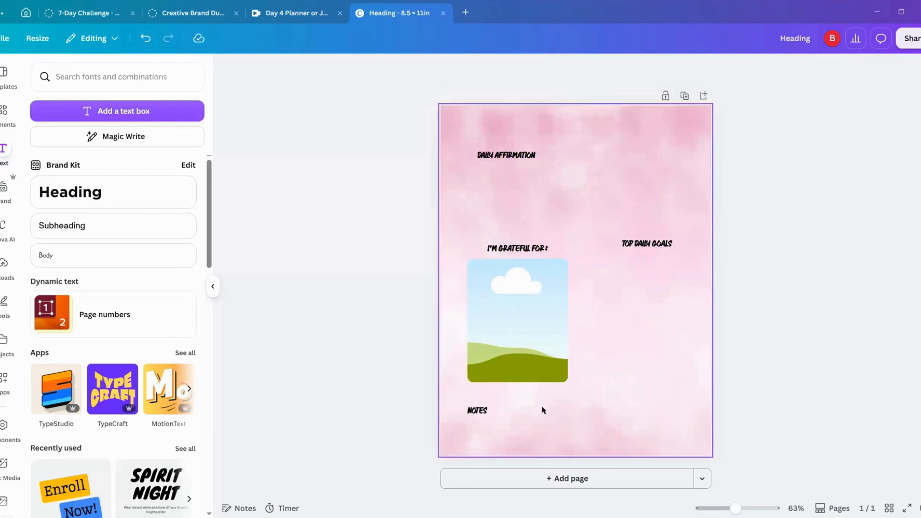
Step: Duplicate the photo frame and fit the copy beneath "DAILY AFFIRMATION" as a short, wide frame spanning both columns
left_click(512, 301)
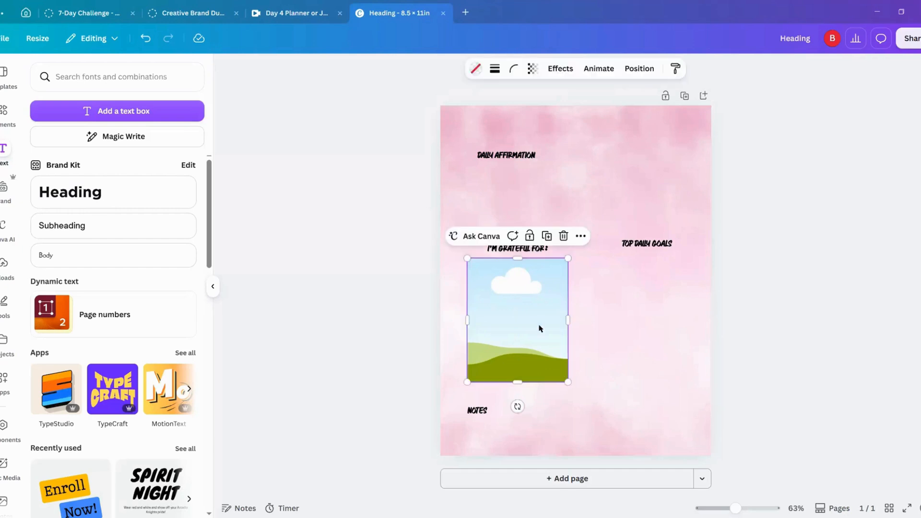
left_click(547, 236)
left_click_drag(526, 327, 525, 227)
left_click_drag(526, 287, 532, 234)
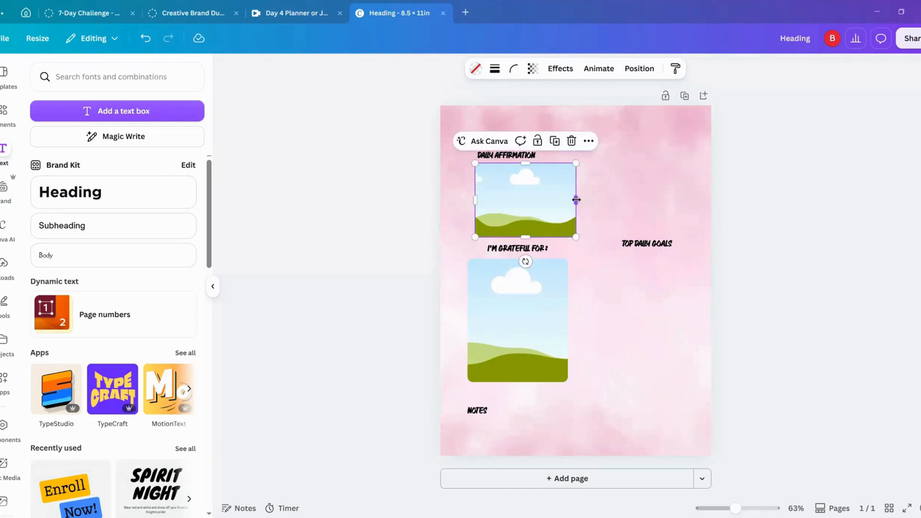
left_click_drag(576, 198, 684, 197)
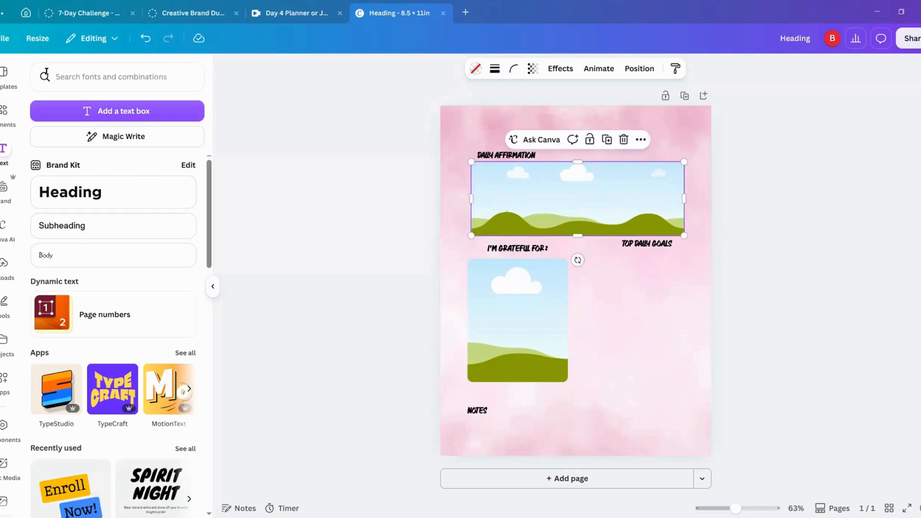
Step: Search the elements library for "watercolor background" and browse all the graphics results
left_click(22, 110)
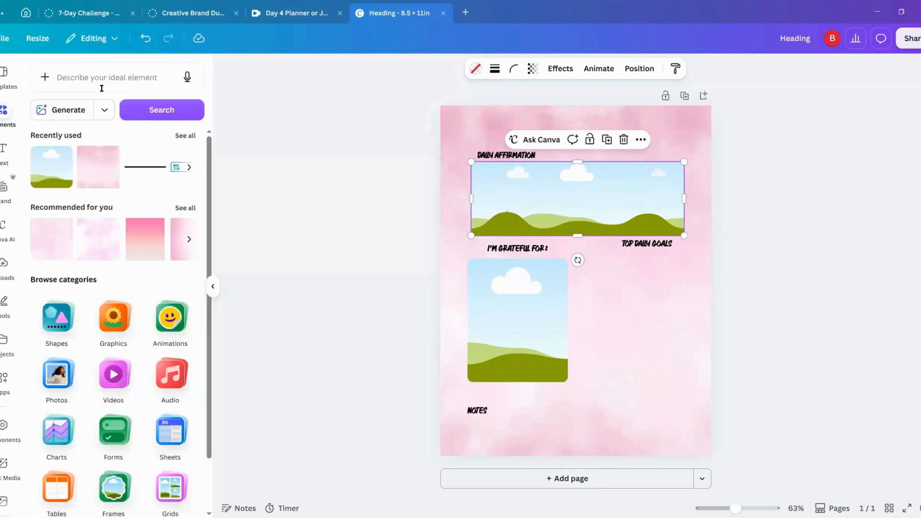
left_click(108, 77)
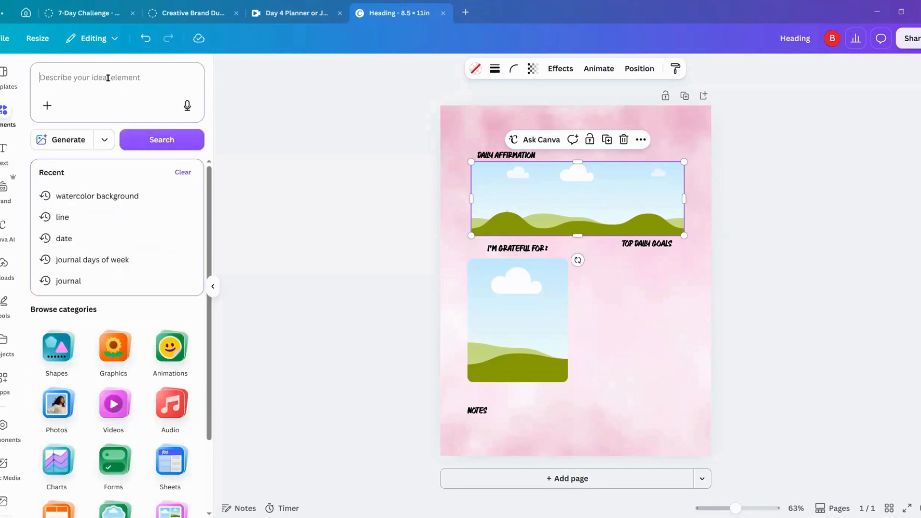
type("watercolor")
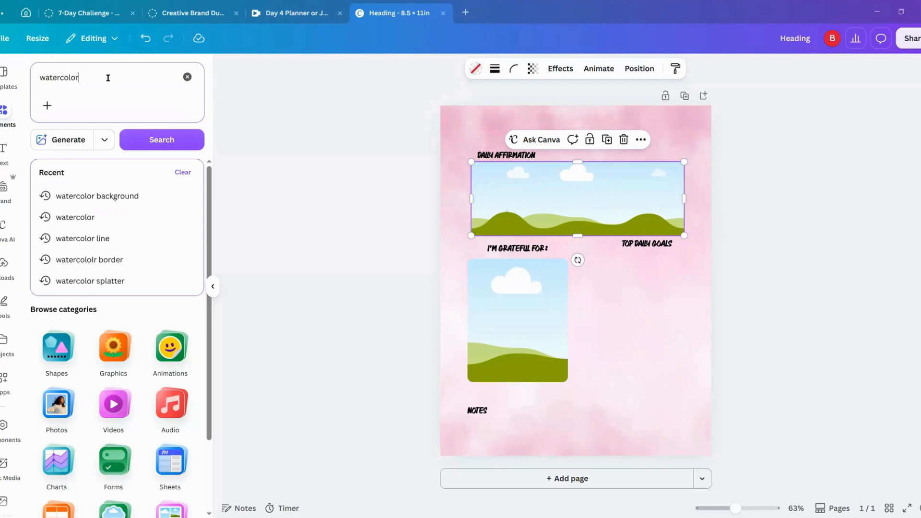
type(" backgrund")
key("BackSpace")
key("BackSpace")
key("BackSpace")
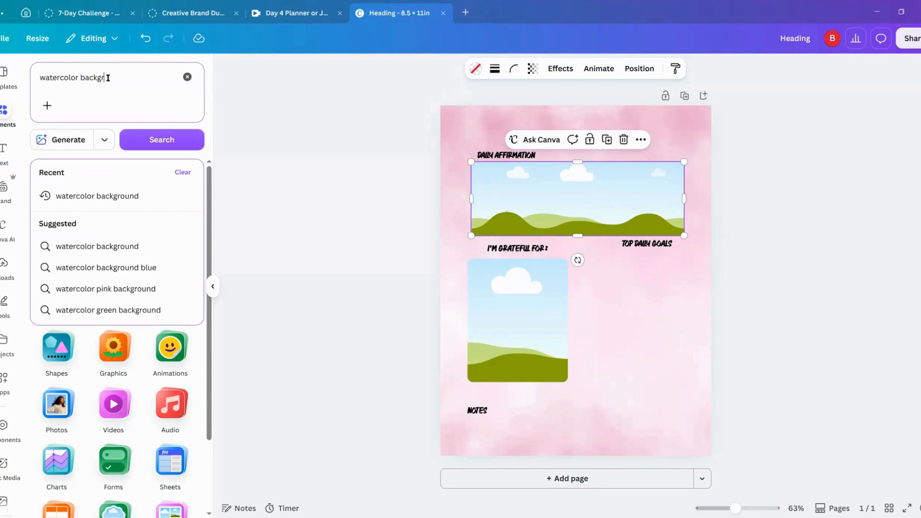
type("ound")
key("Return")
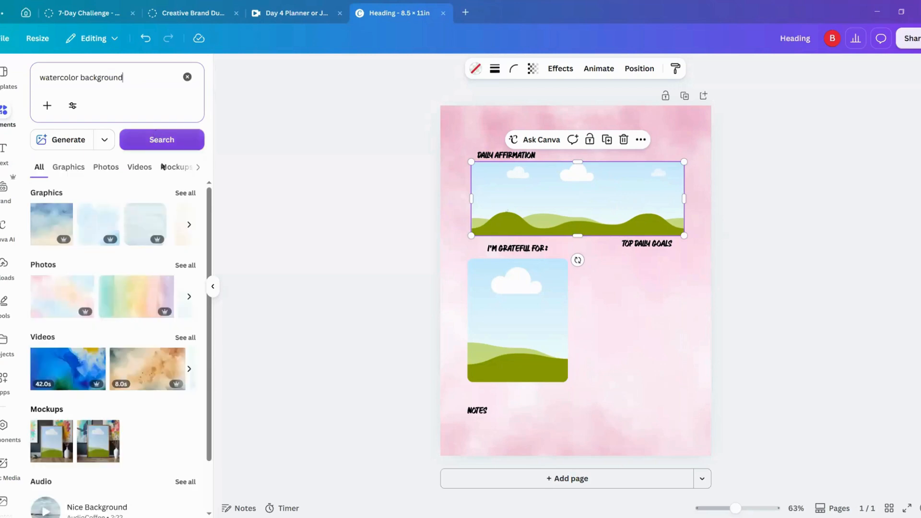
left_click(179, 193)
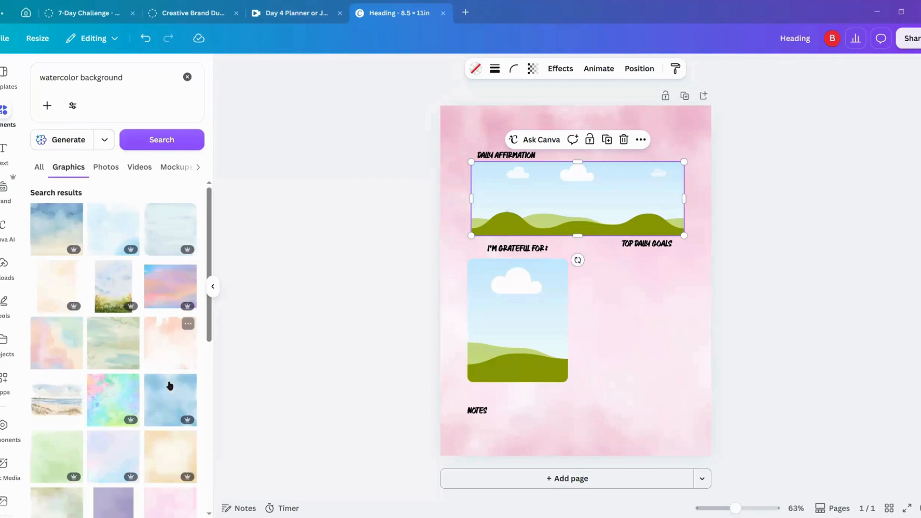
scroll(168, 390, "down", 3)
scroll(165, 397, "down", 5)
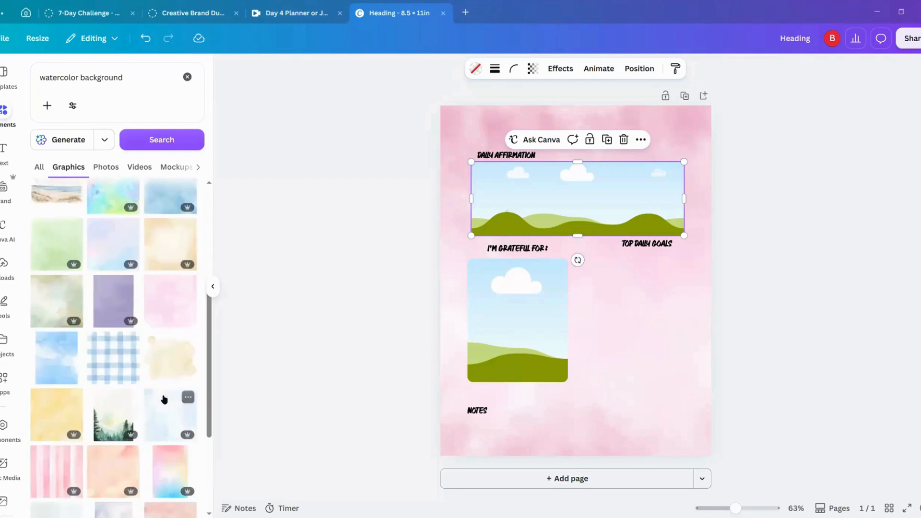
scroll(145, 428, "down", 5)
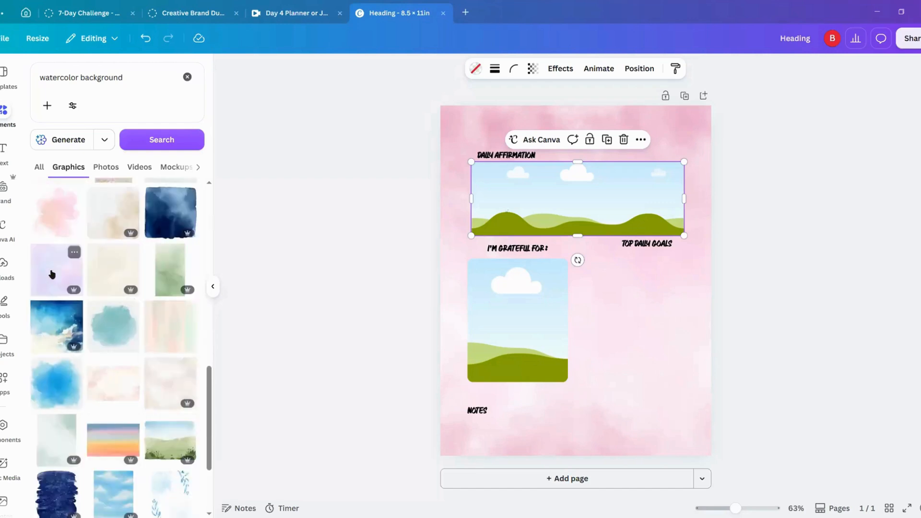
Step: Try the pale lavender-blue watercolor graphic as the fill of the wide "DAILY AFFIRMATION" frame, then undo the fill and the added graphic
left_click(51, 274)
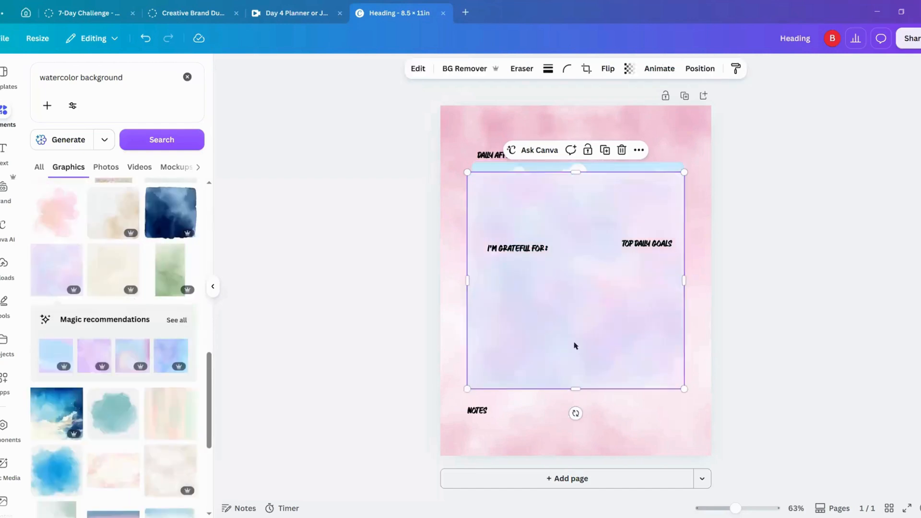
left_click_drag(585, 294, 585, 218)
left_click(341, 281)
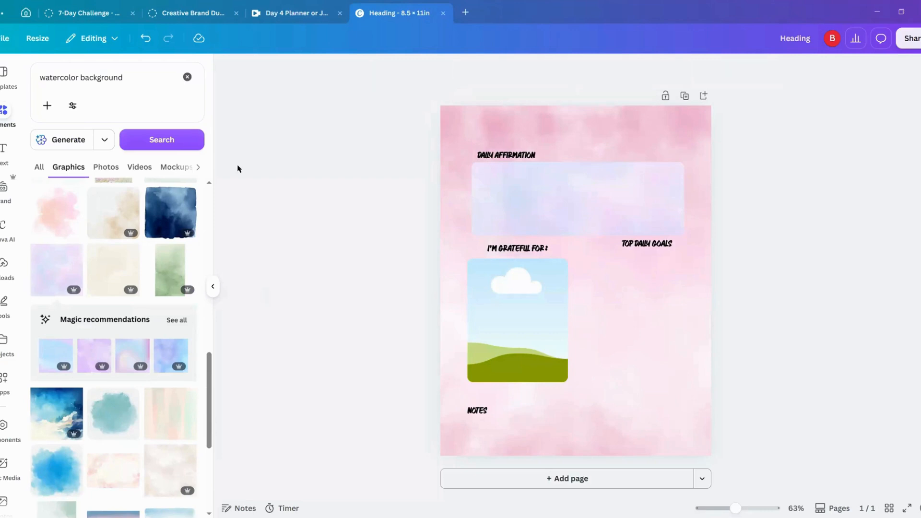
left_click(147, 42)
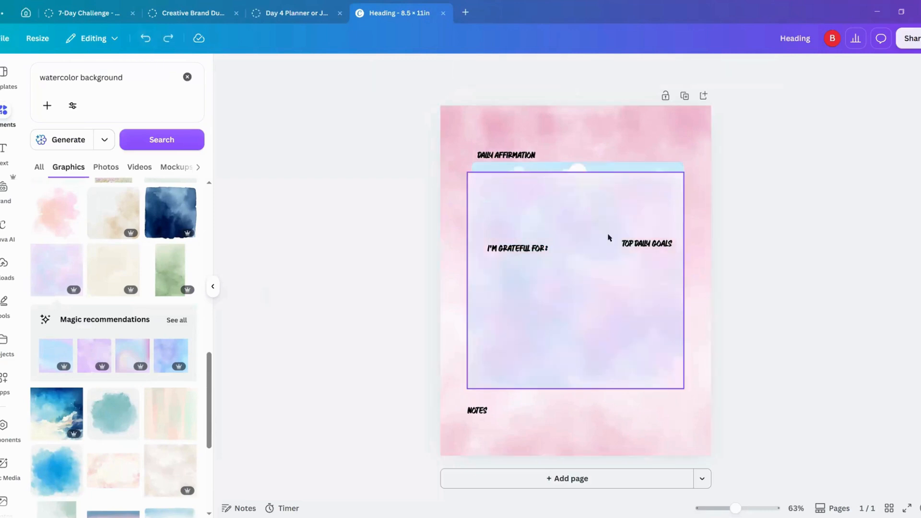
key("ctrl+z")
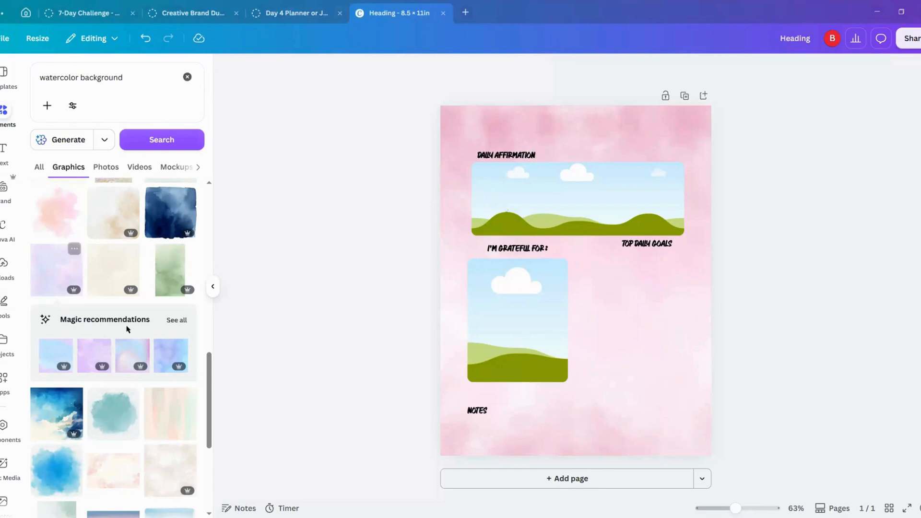
Step: Add the recommended purple watercolor graphic to the page, try it inside the wide frame, and undo that placement
left_click(88, 360)
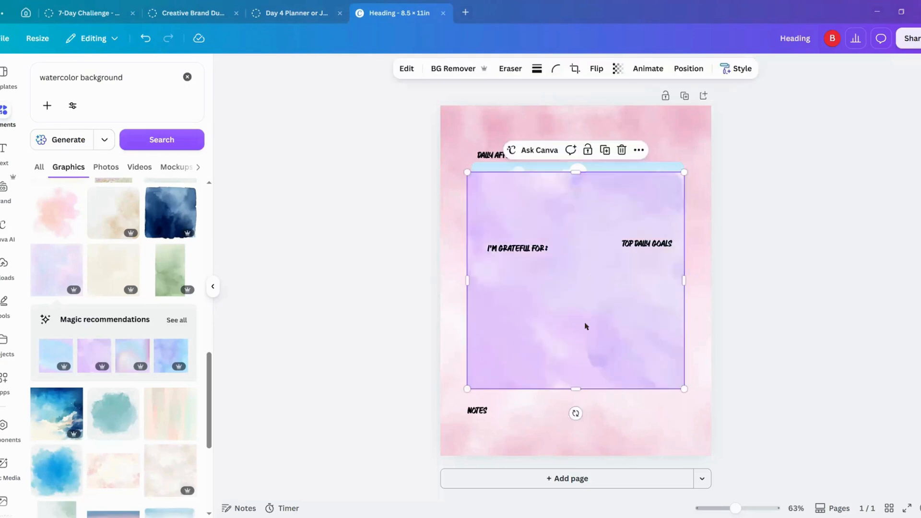
left_click_drag(585, 325, 591, 246)
left_click_drag(597, 199, 603, 189)
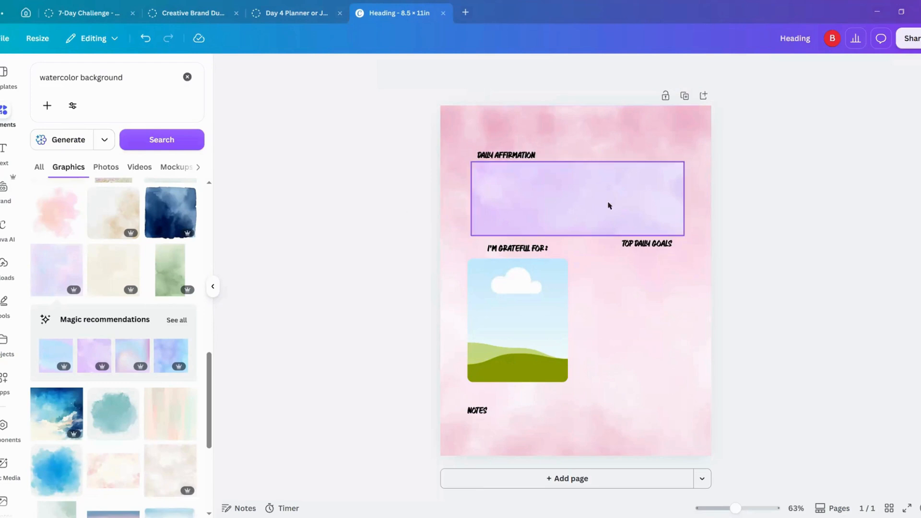
left_click(605, 205)
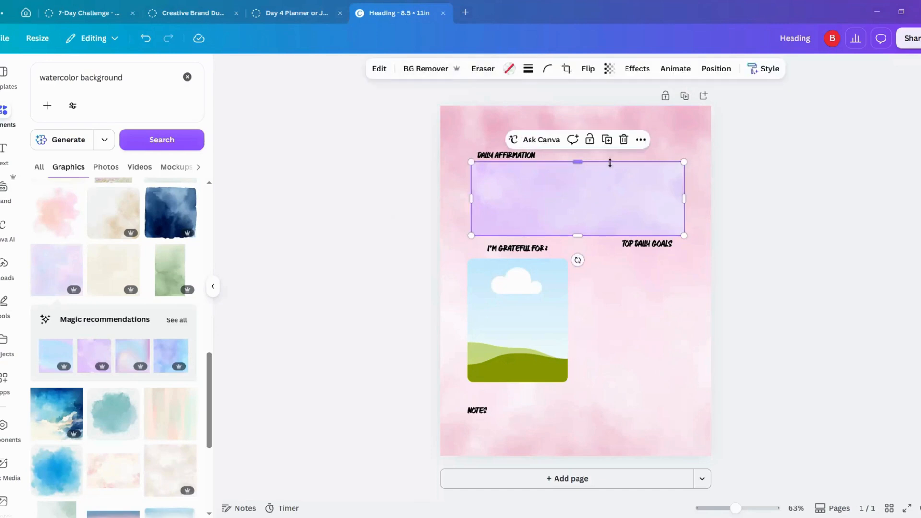
left_click(146, 39)
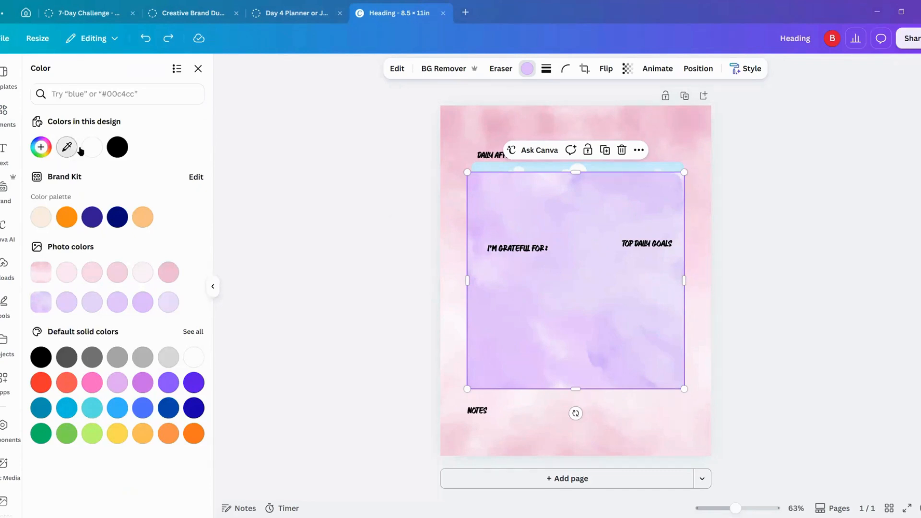
Step: Recolor the purple watercolor graphic to light pink #FFE2F1 and fill the wide "DAILY AFFIRMATION" frame with it
left_click(72, 148)
left_click(495, 130)
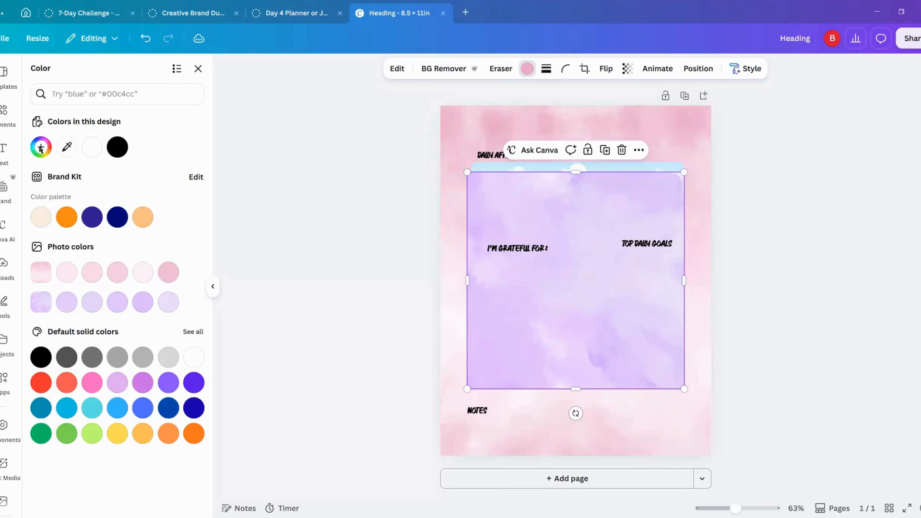
left_click(41, 147)
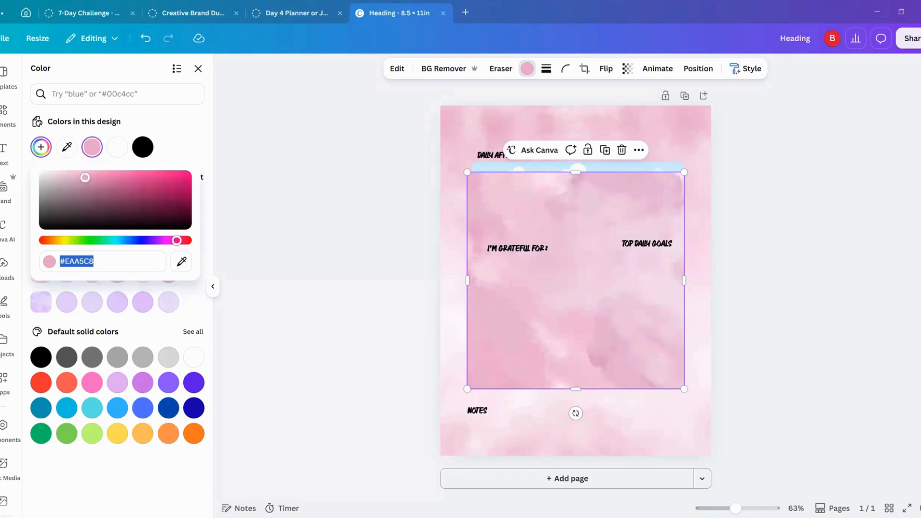
left_click_drag(84, 177, 57, 161)
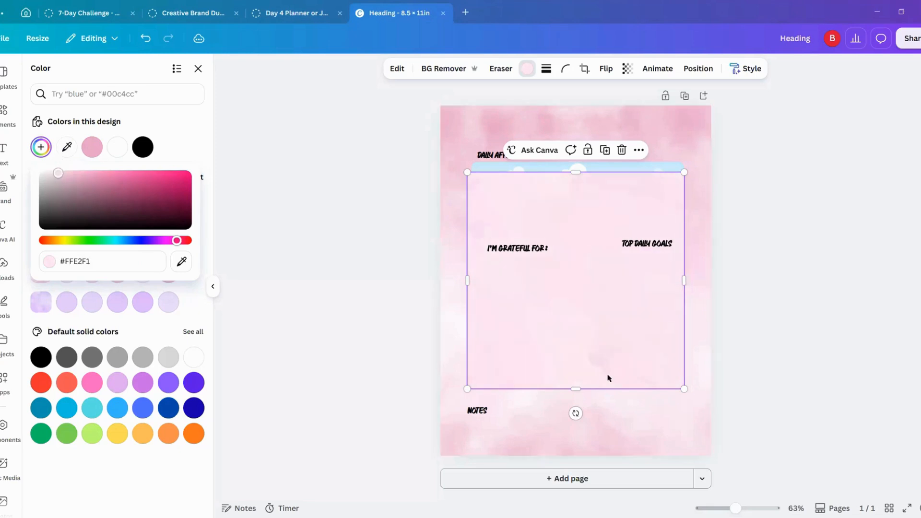
left_click_drag(605, 290, 597, 199)
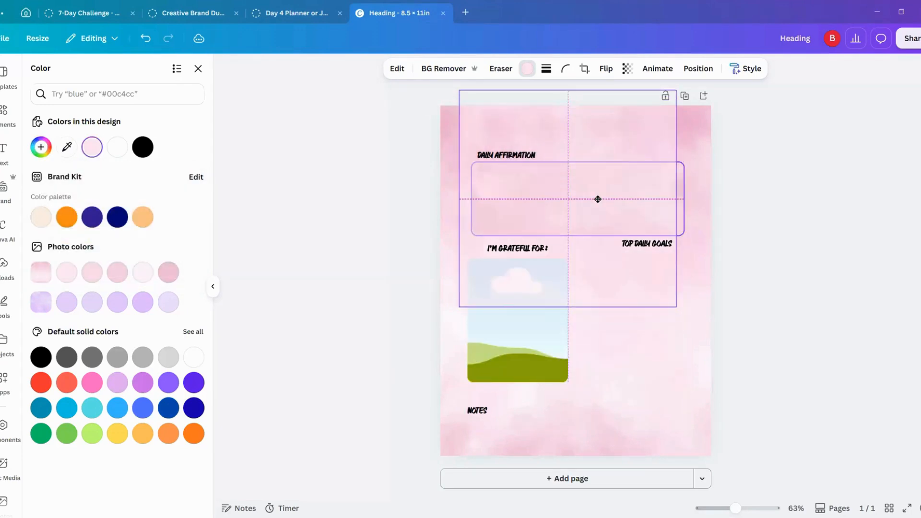
left_click(695, 210)
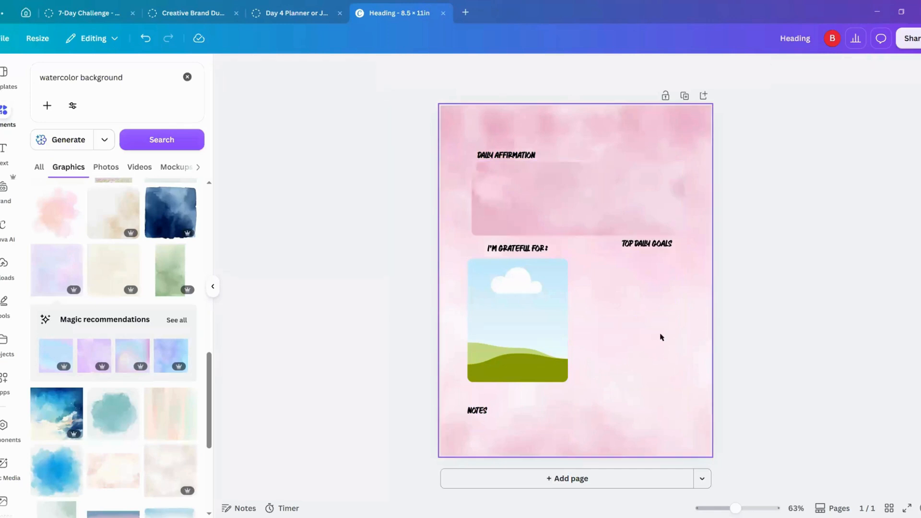
Step: Give the wide "DAILY AFFIRMATION" frame a solid pink #FF66C4 stroke with a weight of 2
left_click(643, 204)
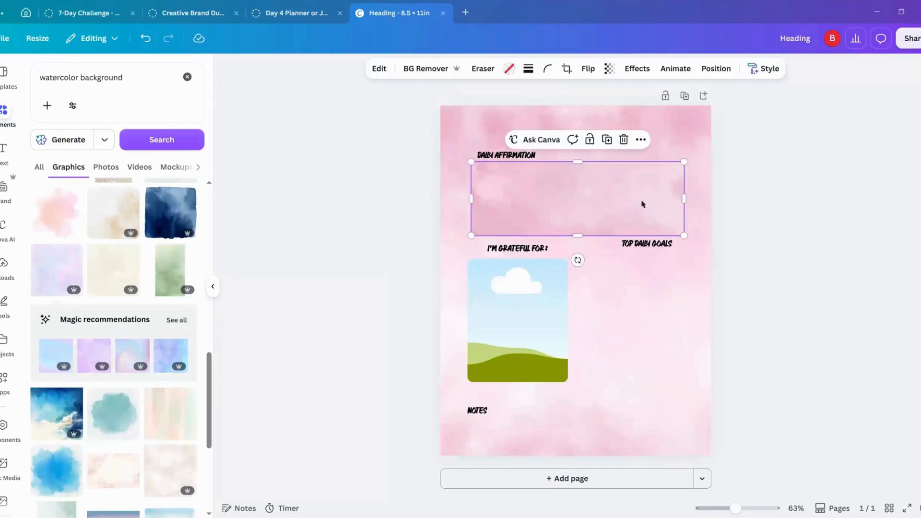
left_click(528, 70)
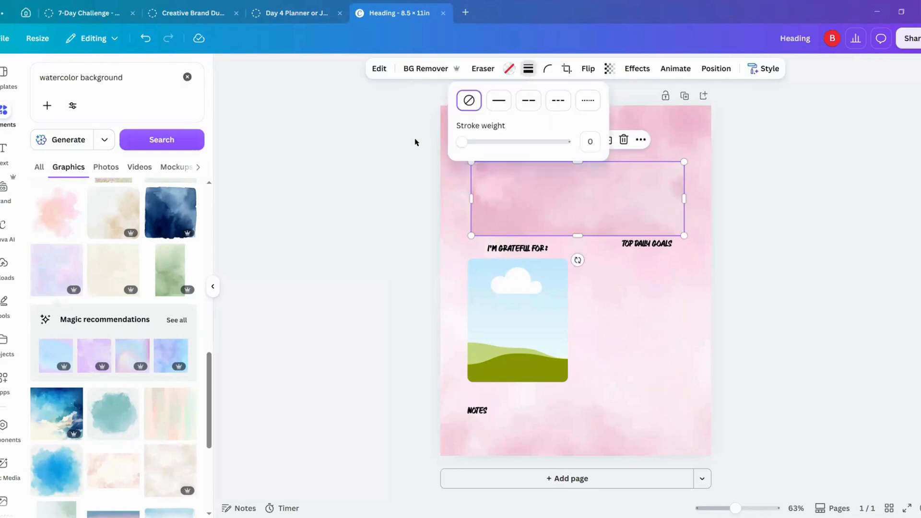
left_click(499, 101)
left_click_drag(464, 142, 463, 144)
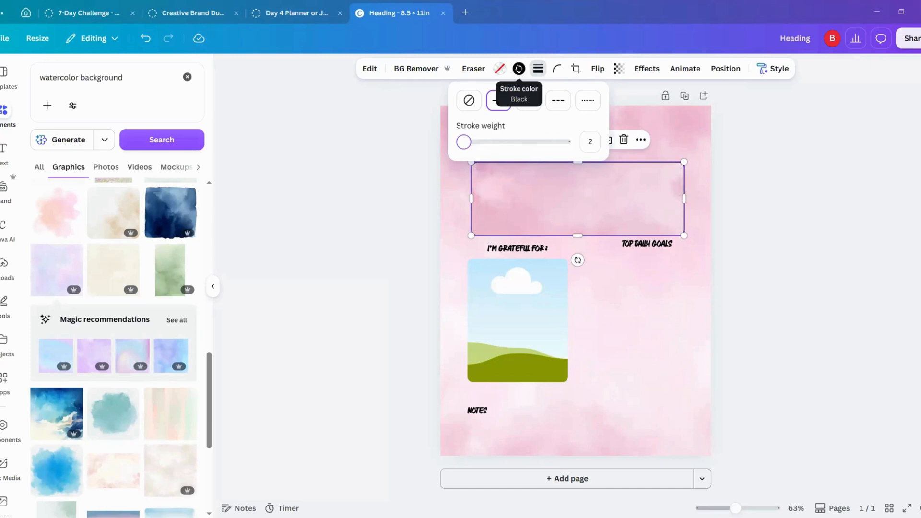
left_click(521, 72)
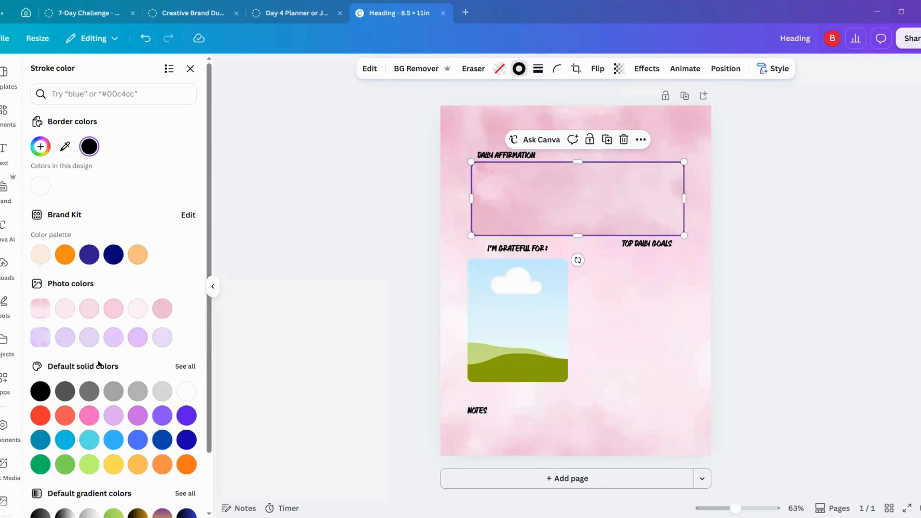
left_click(89, 416)
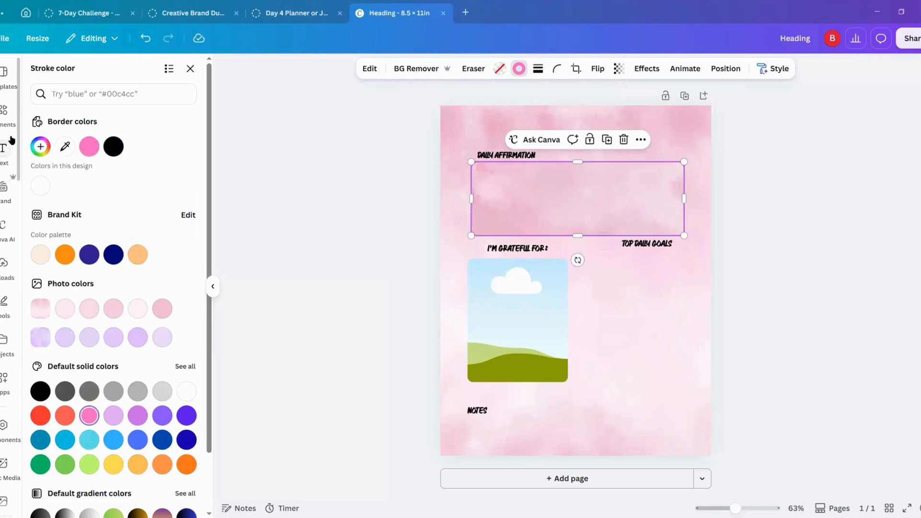
left_click(394, 223)
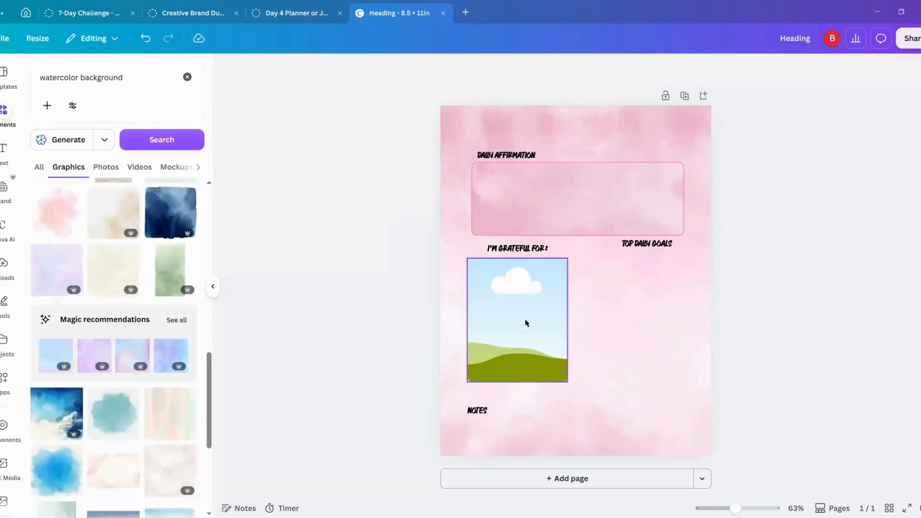
Step: Detach the pink watercolor image from the wide "DAILY AFFIRMATION" frame and duplicate it twice
left_click(494, 338)
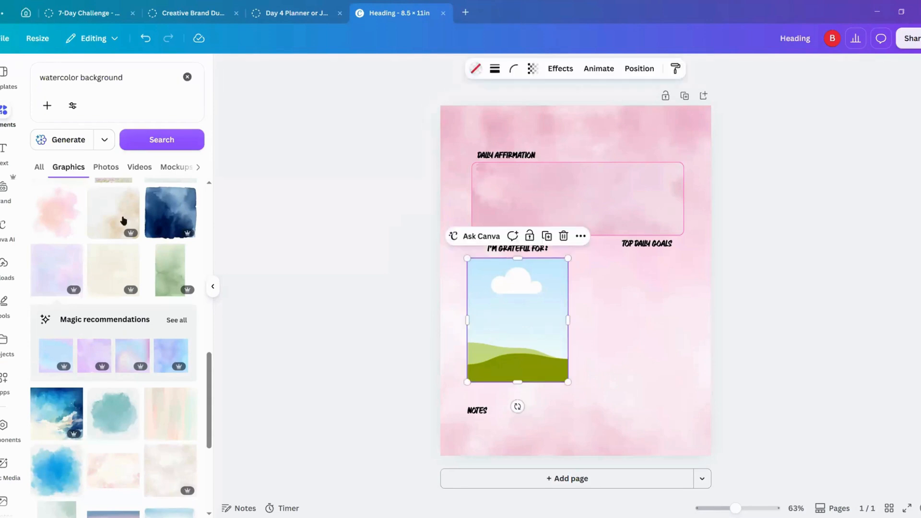
left_click(523, 196)
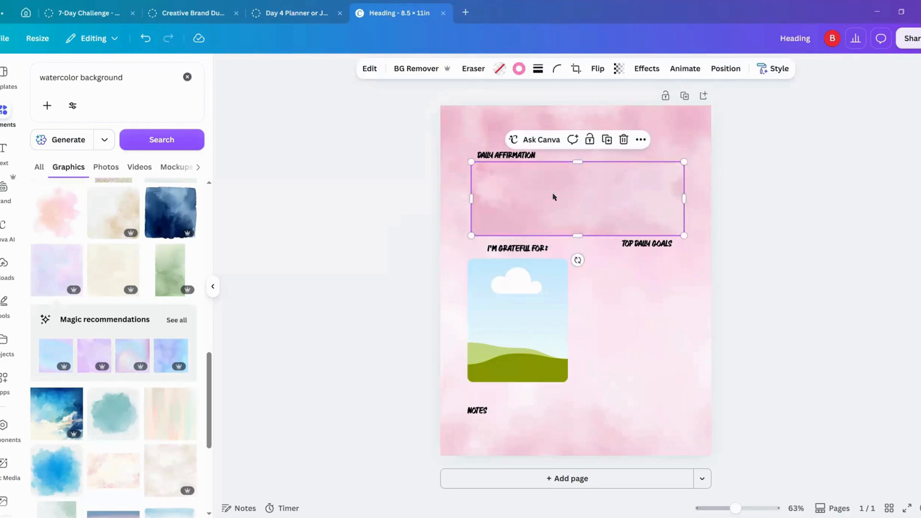
left_click(640, 140)
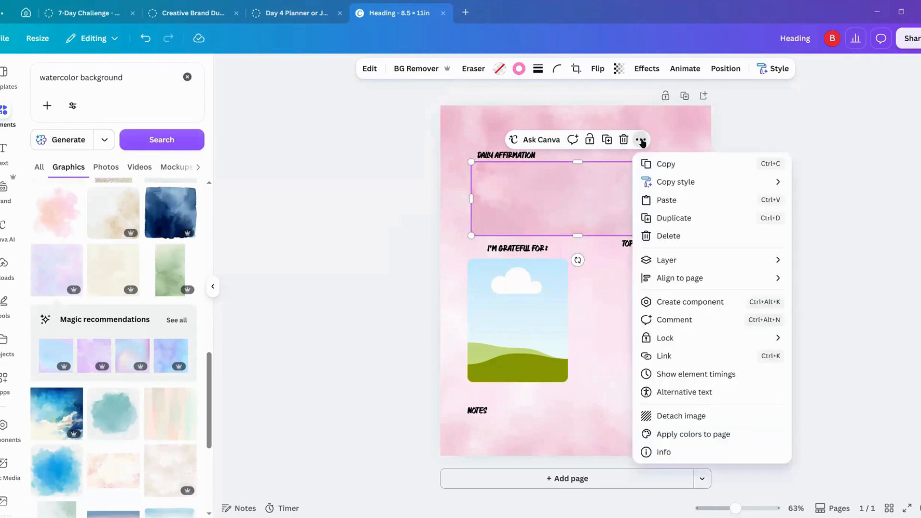
left_click(681, 415)
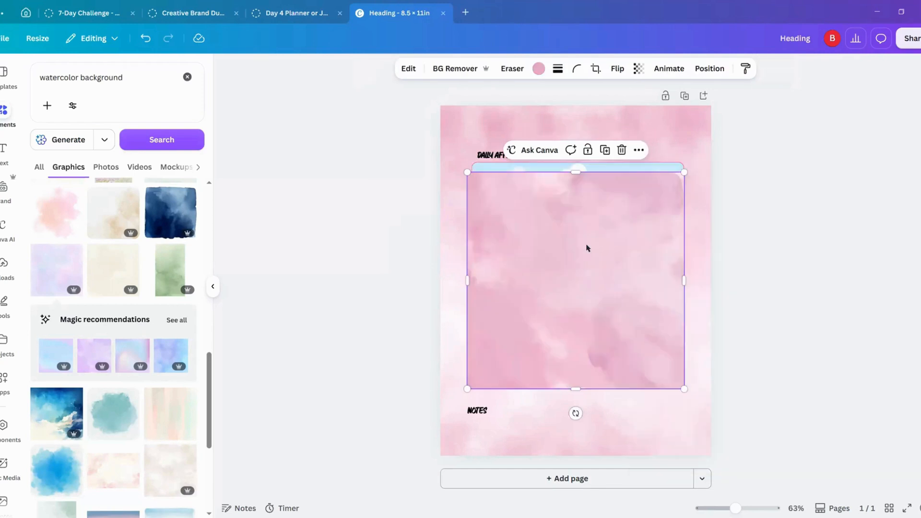
left_click(605, 150)
left_click(609, 155)
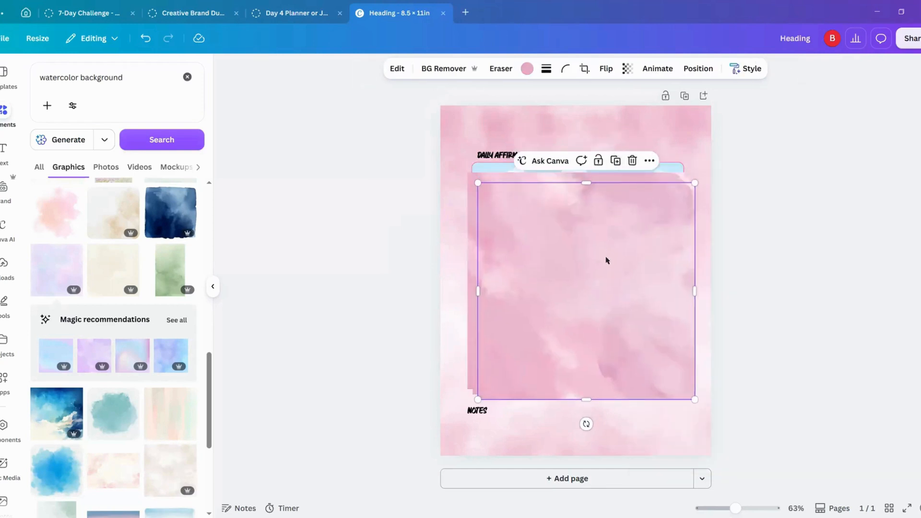
Step: Fill the wide "DAILY AFFIRMATION" frame and the "I'M GRATEFUL FOR:" frame with copies of the pink watercolor, setting the spare copy aside
left_click_drag(606, 269, 614, 201)
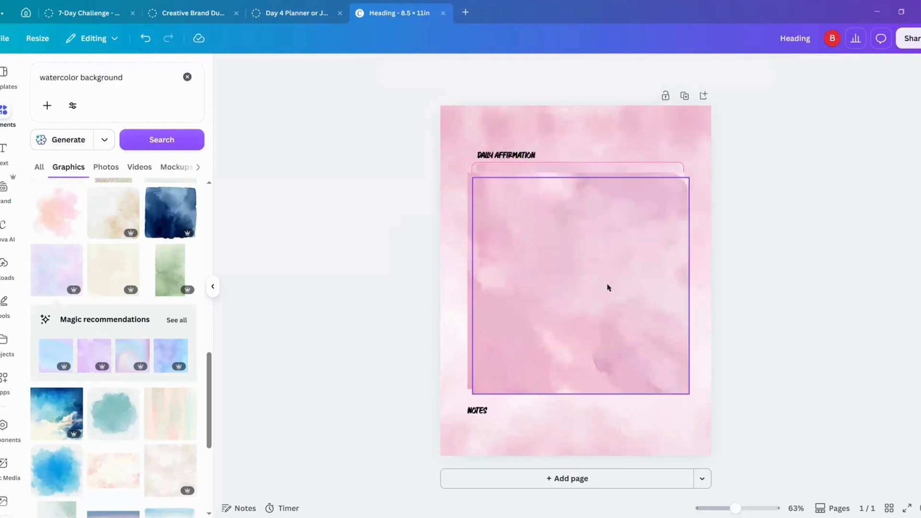
left_click_drag(613, 312, 781, 313)
left_click_drag(713, 321, 504, 322)
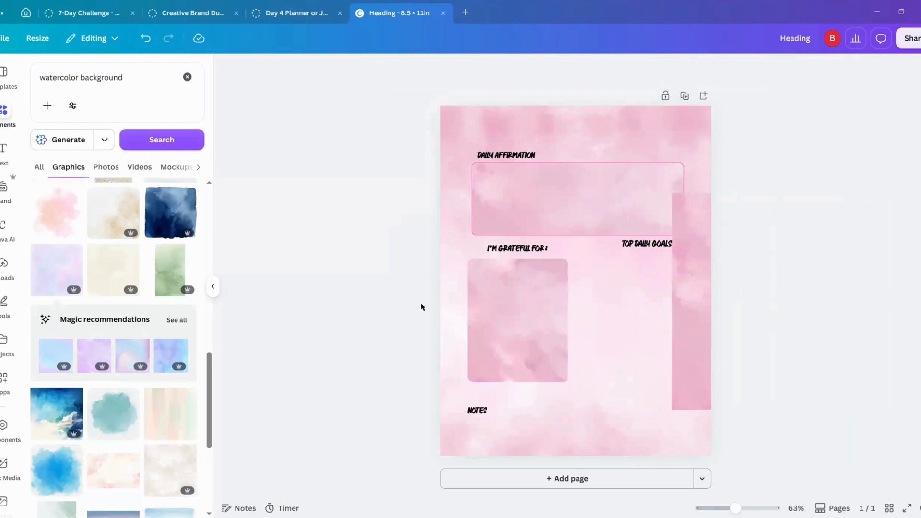
Step: Give the "I'M GRATEFUL FOR:" frame a solid pink #FF66C4 stroke with a weight of 2
left_click(530, 311)
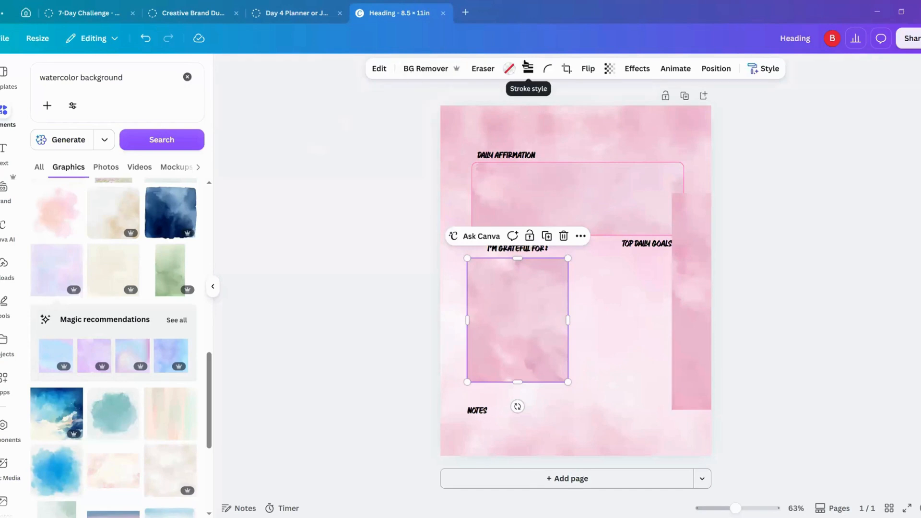
left_click(528, 69)
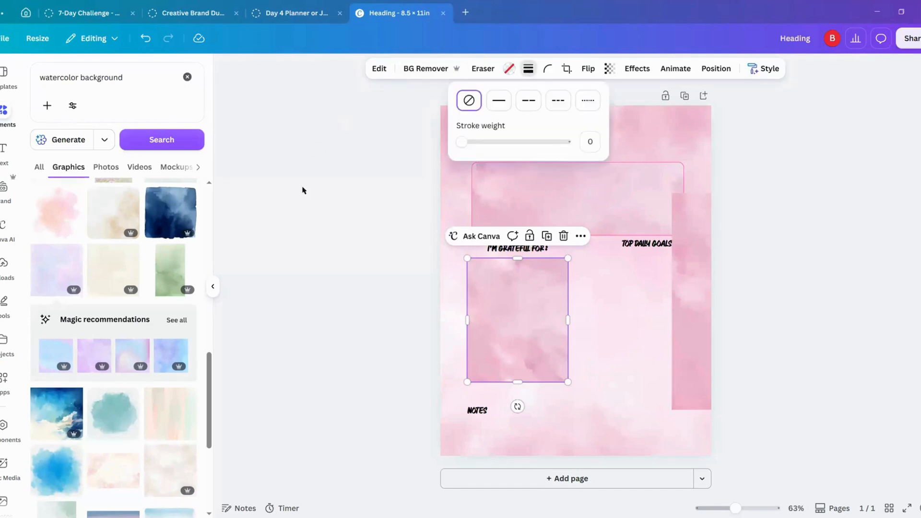
left_click(499, 100)
left_click_drag(465, 141, 463, 142)
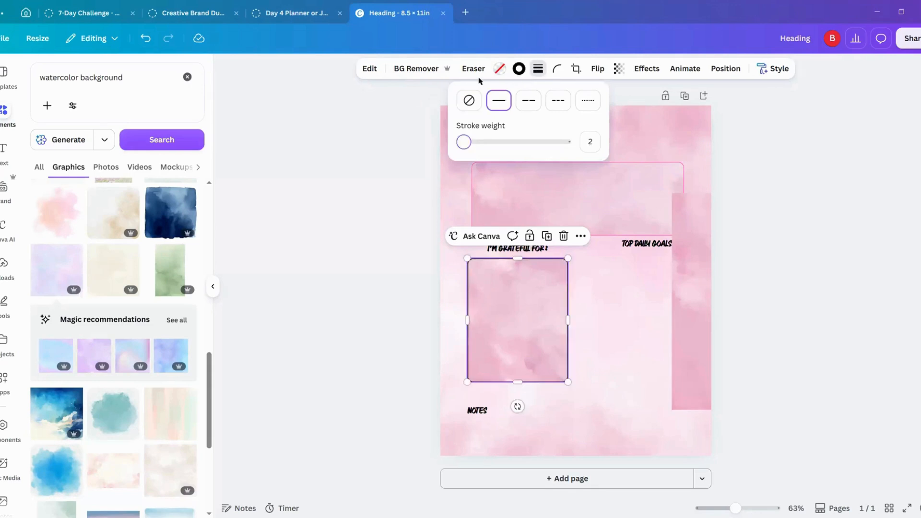
left_click(518, 69)
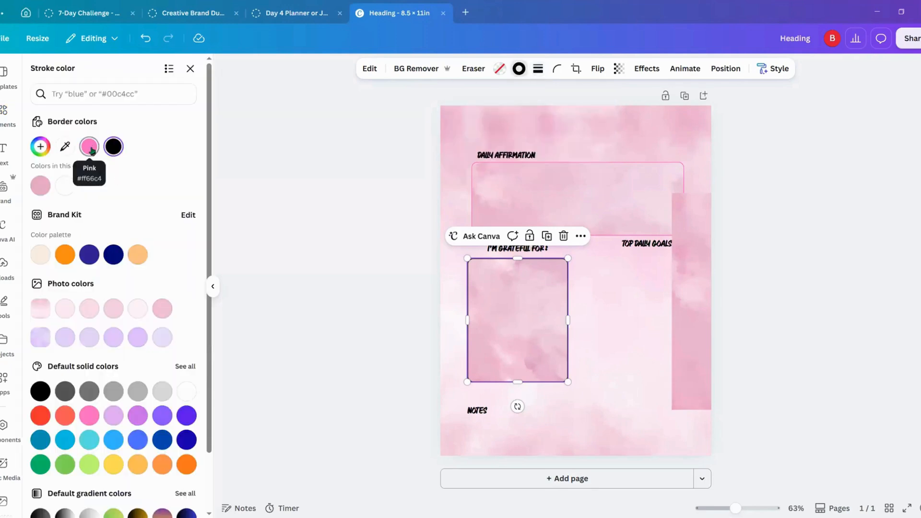
left_click(89, 146)
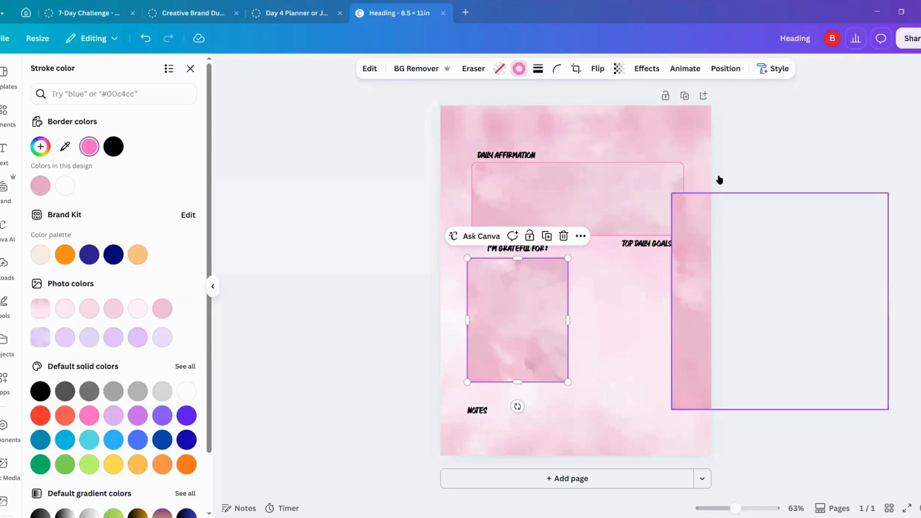
Step: Delete the leftover watercolor graphic and place a duplicate of the gratitude frame beneath "TOP DAILY GOALS", level with the original
left_click(717, 199)
left_click(827, 172)
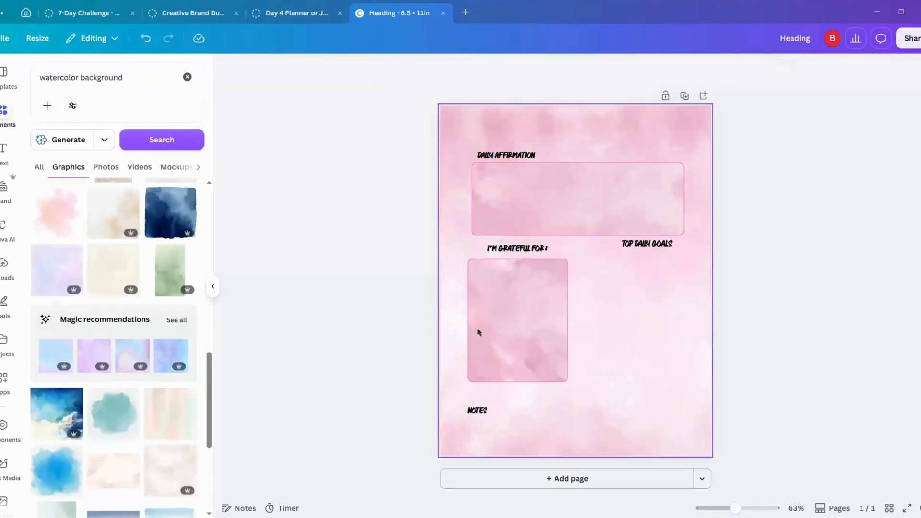
left_click(511, 329)
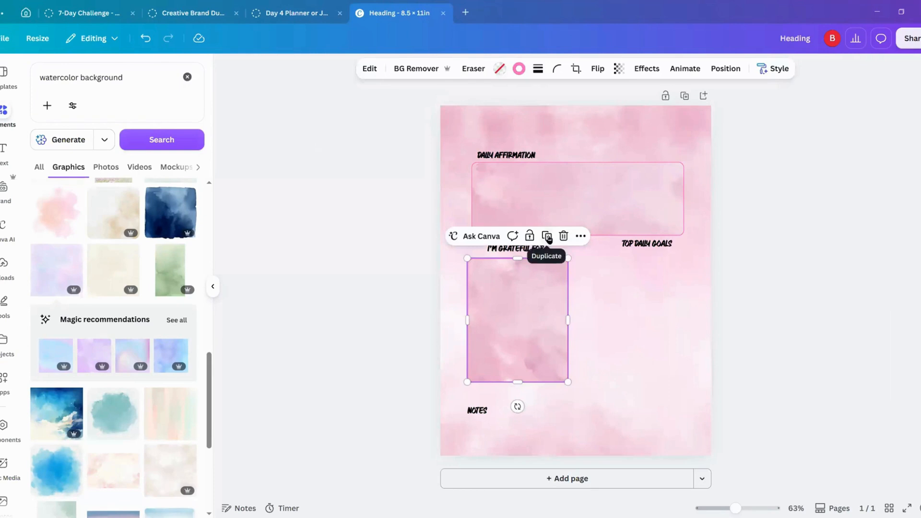
left_click(545, 236)
left_click_drag(524, 303, 634, 298)
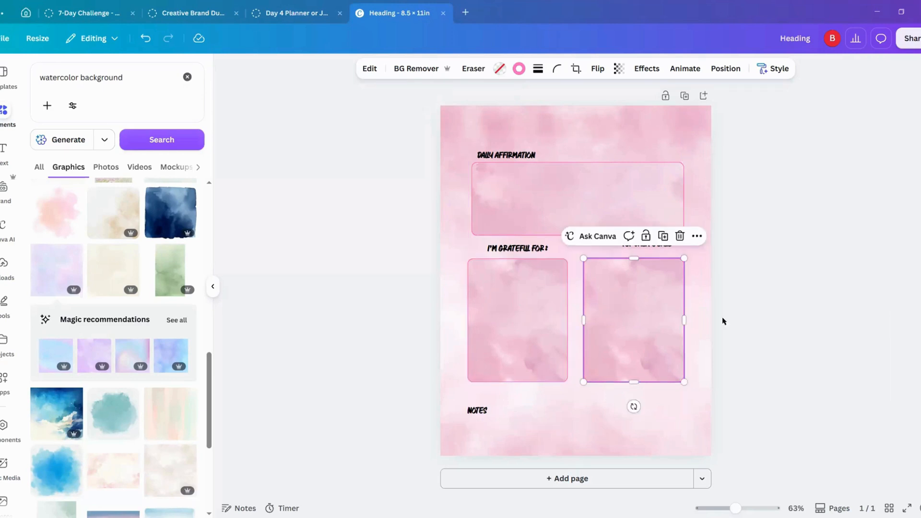
Step: Move the "NOTES" heading up beneath the gratitude frame and place a shortened duplicate of the wide frame under it
left_click_drag(481, 413, 484, 394)
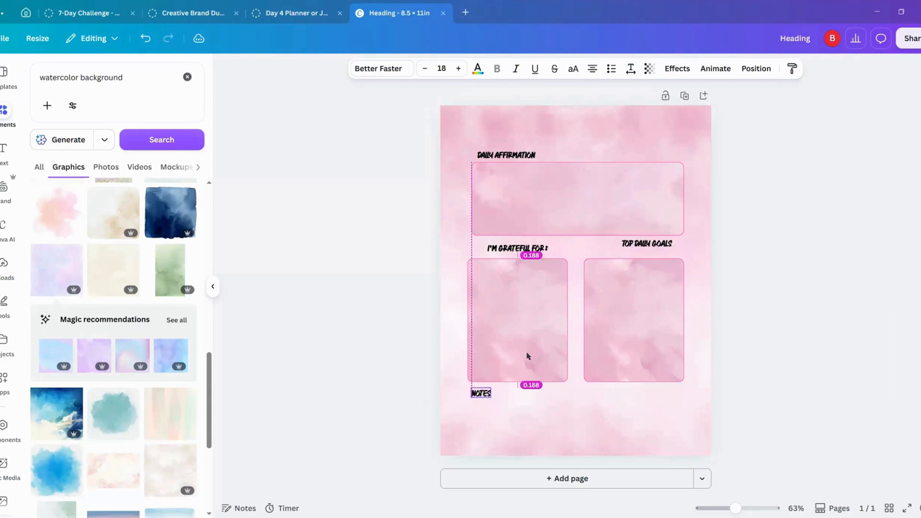
left_click(528, 346)
left_click(604, 214)
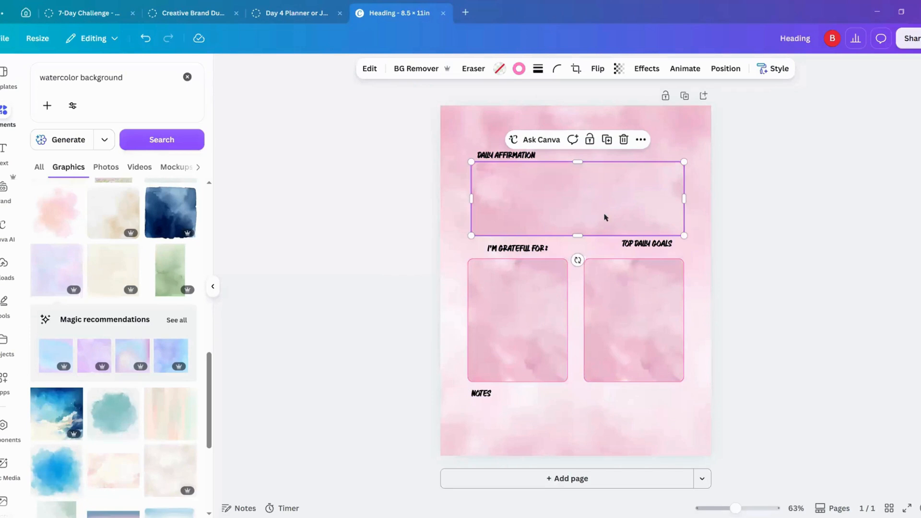
left_click(607, 140)
left_click_drag(609, 199, 599, 424)
left_click_drag(574, 469, 584, 436)
left_click(372, 210)
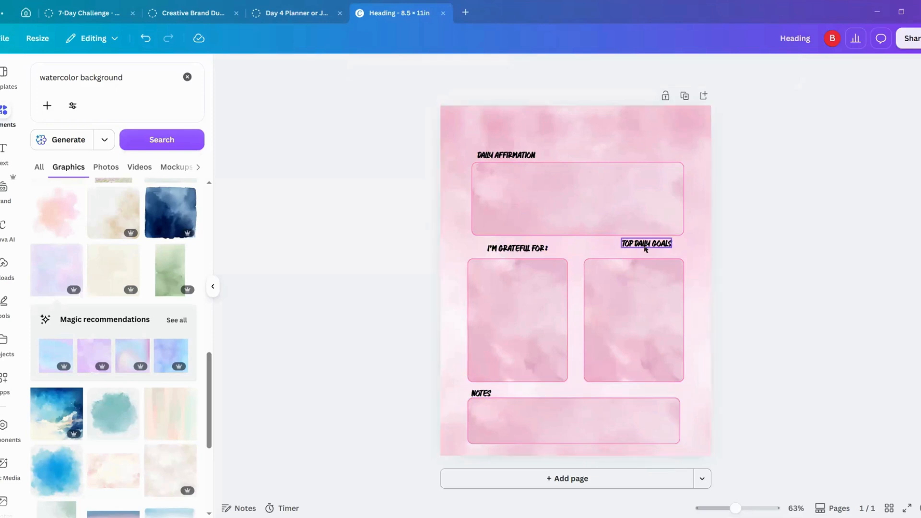
Step: Align the "TOP DAILY GOALS" heading level with "I'M GRATEFUL FOR:" and centered over its frame
left_click_drag(645, 244, 638, 256)
left_click(341, 208)
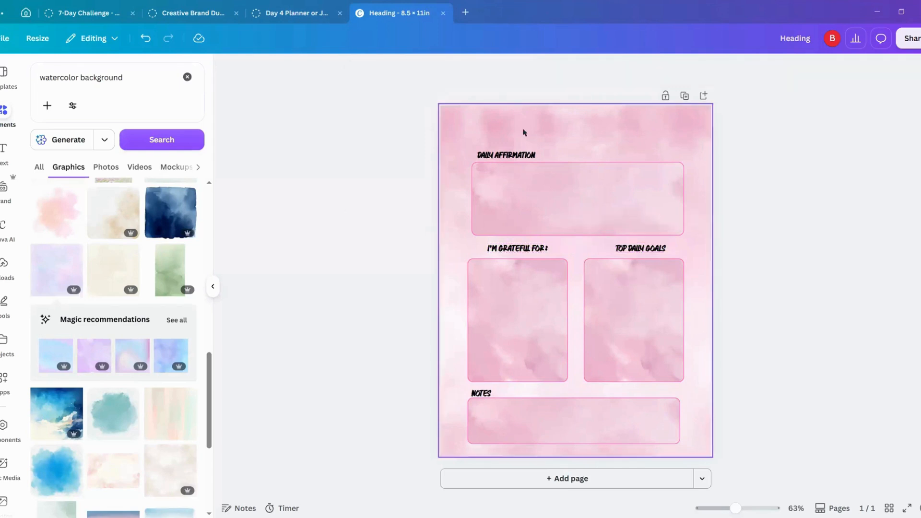
Step: Duplicate the "DAILY AFFIRMATION" heading, center its text, and place the copy above the original as the page title "DAILY JOURNAL"
left_click(529, 148)
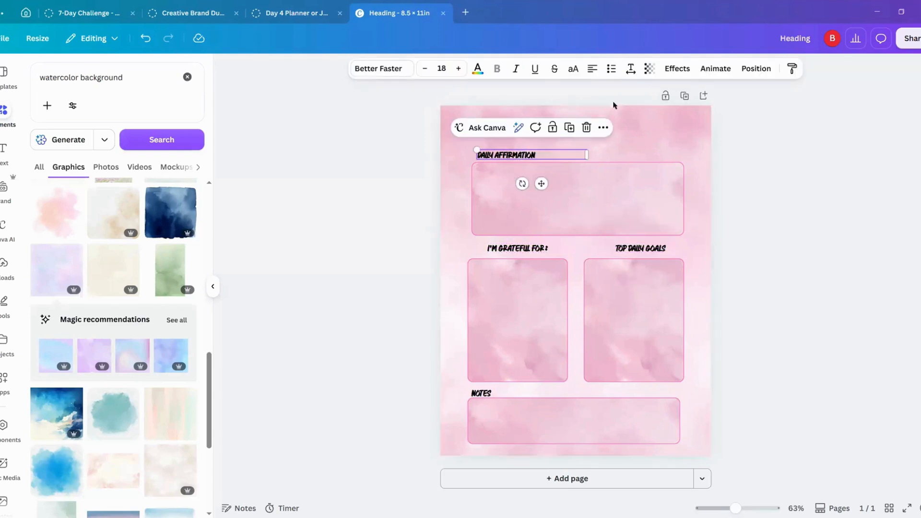
left_click(574, 133)
left_click_drag(527, 163, 580, 130)
left_click(593, 69)
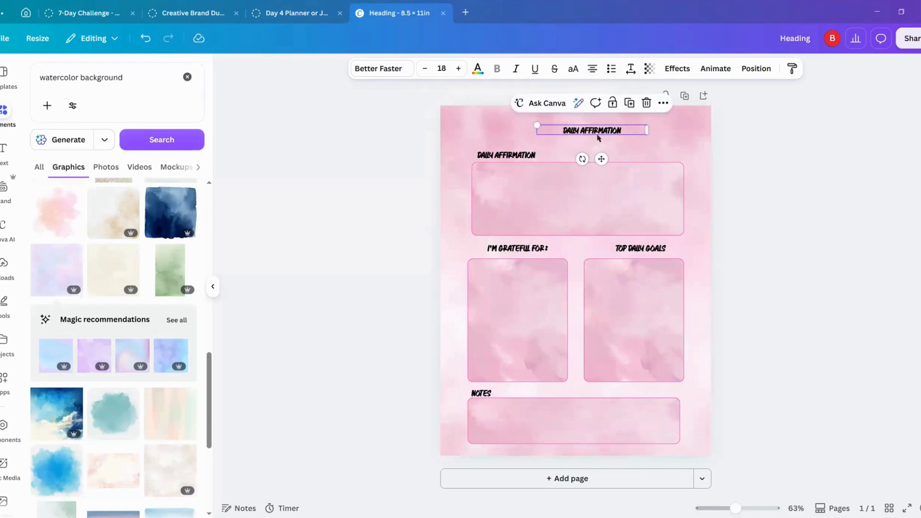
left_click_drag(600, 157, 568, 128)
double_click(616, 129)
type("JOURNAL")
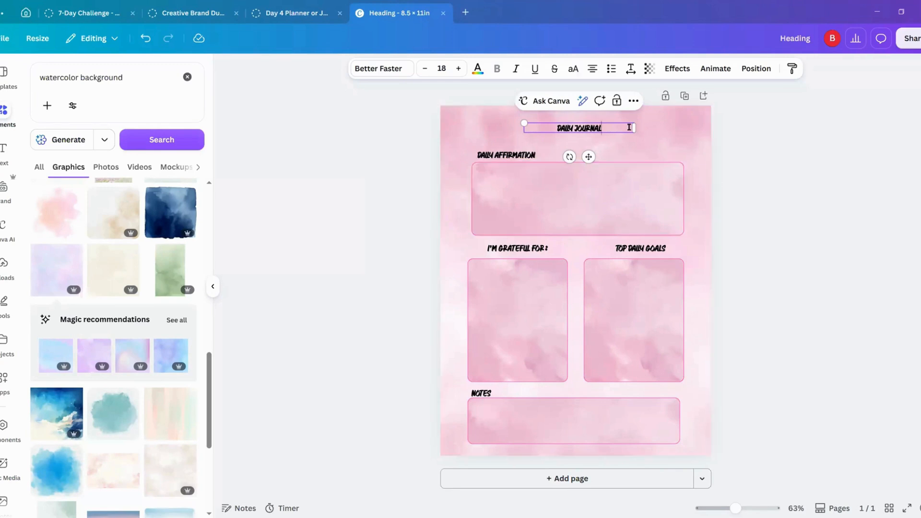
Step: Narrow the "DAILY JOURNAL" text box, enlarge the title to font size 32.9, and place it above the wide frame
left_click_drag(638, 128, 591, 157)
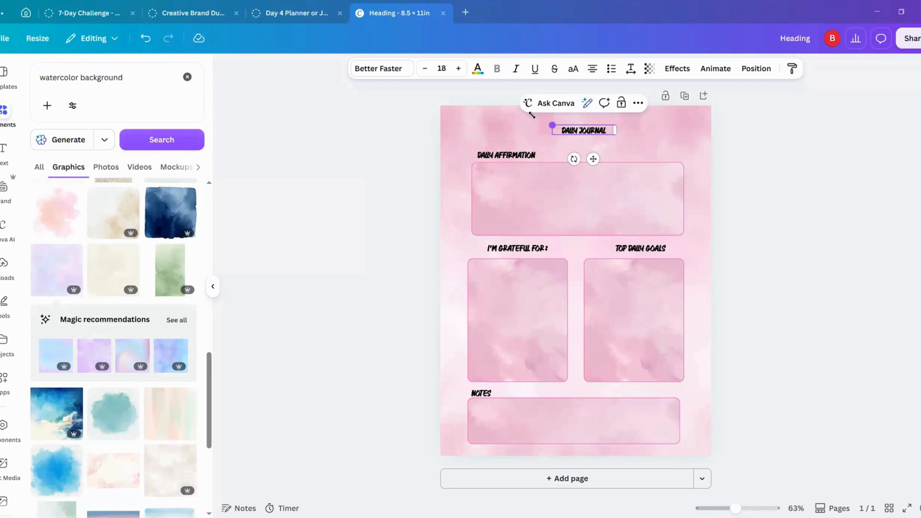
left_click_drag(551, 125, 602, 130)
left_click(726, 147)
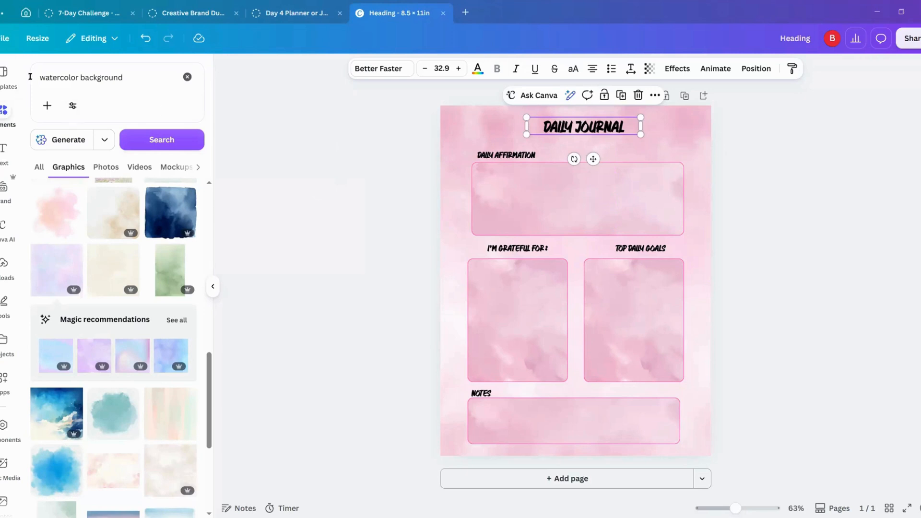
Step: Search the elements library for "line", add the thin black line graphic, and stretch it across the upper part of the "DAILY AFFIRMATION" frame
left_click(186, 78)
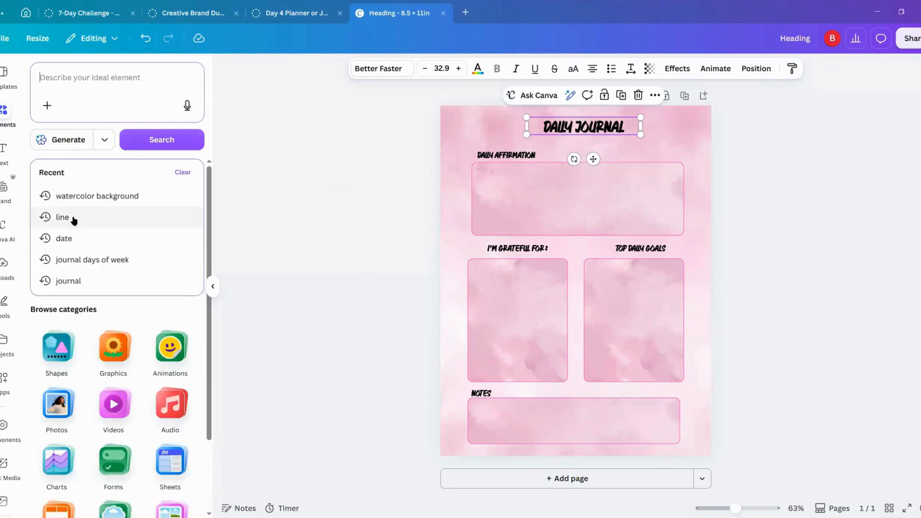
left_click(71, 217)
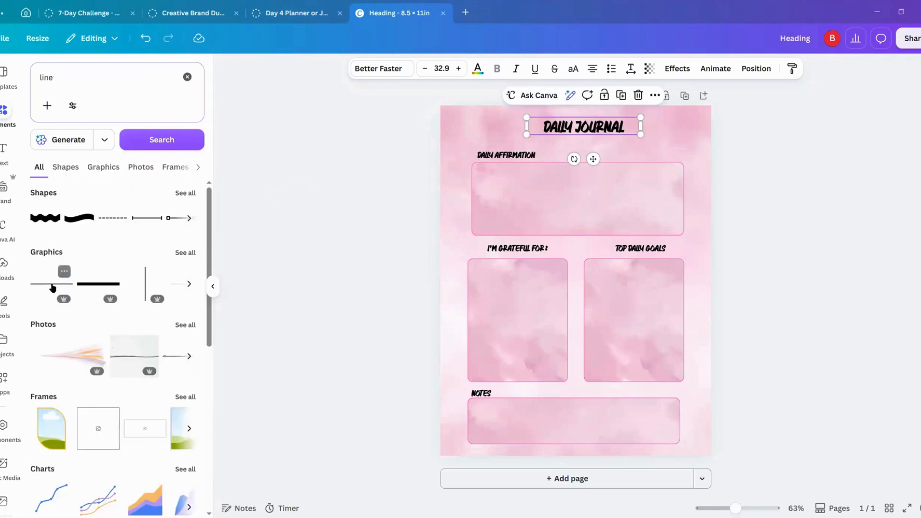
left_click(52, 284)
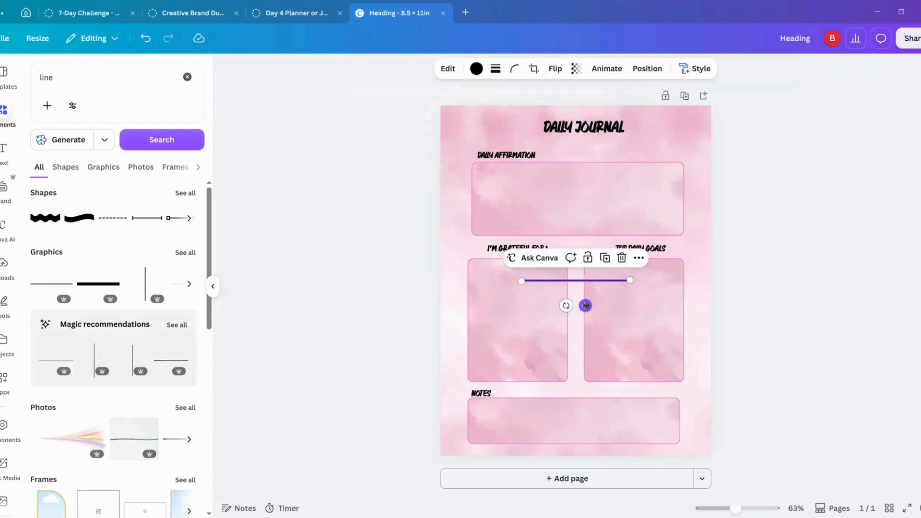
left_click_drag(584, 304, 539, 199)
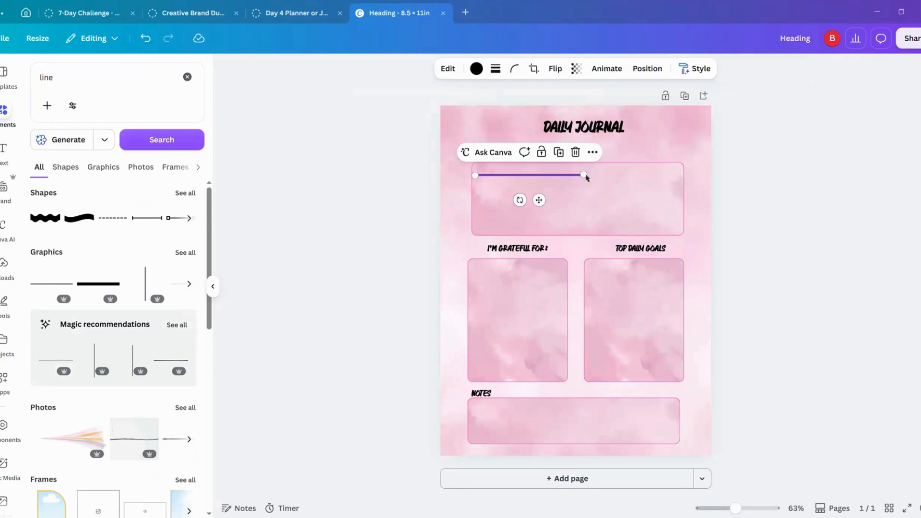
left_click_drag(593, 177, 697, 179)
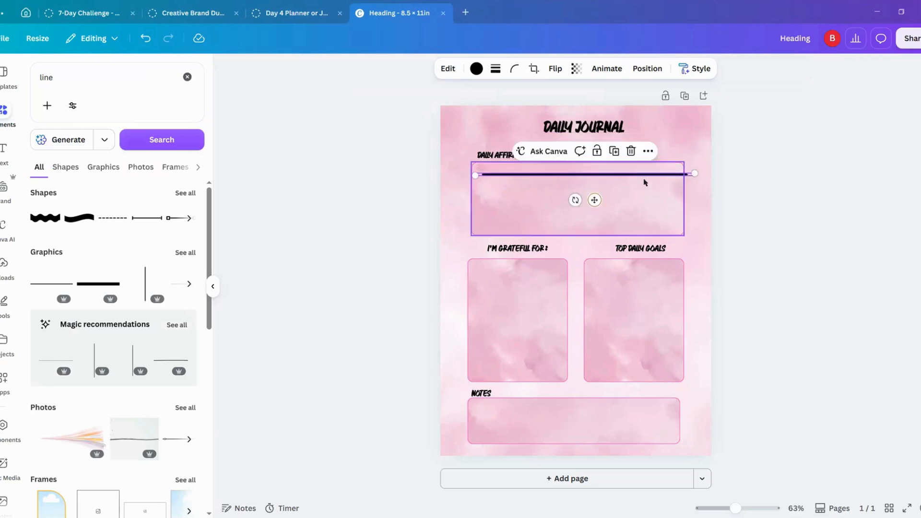
Step: Delete the black line graphic from the "DAILY AFFIRMATION" frame
left_click_drag(593, 200, 591, 197)
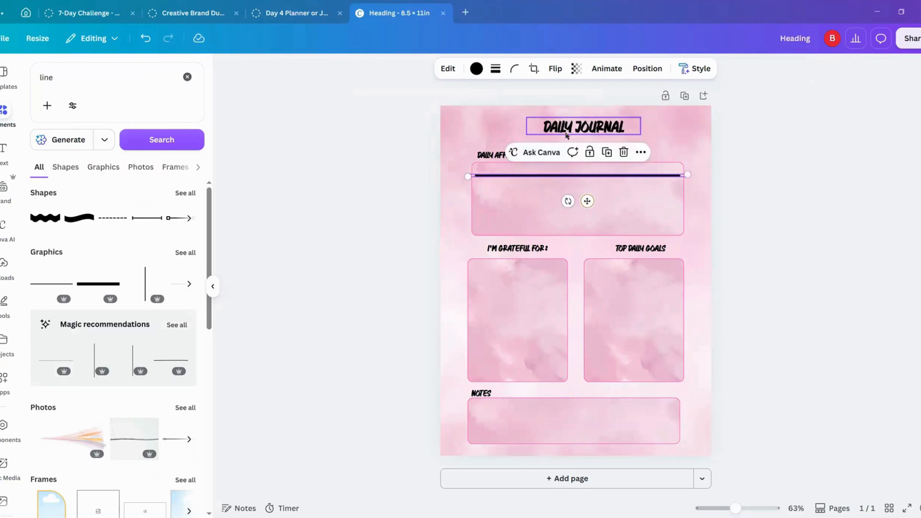
left_click(496, 71)
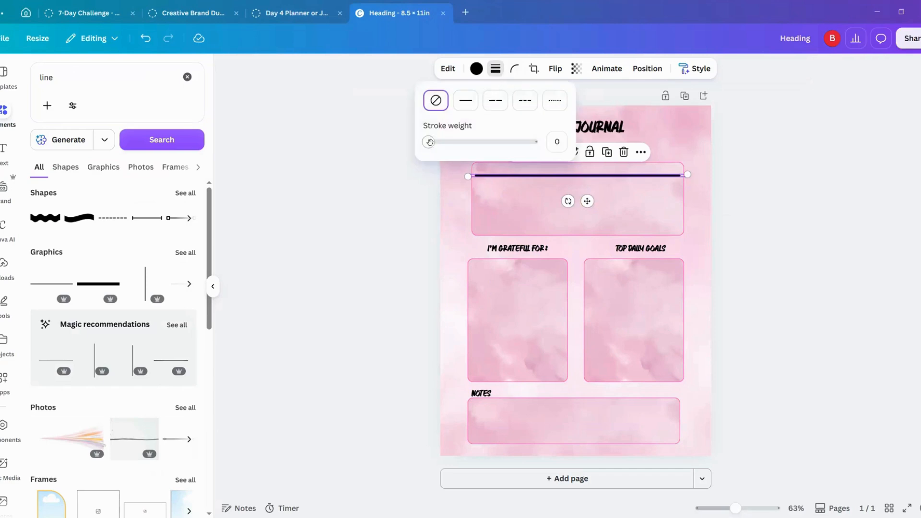
left_click(307, 106)
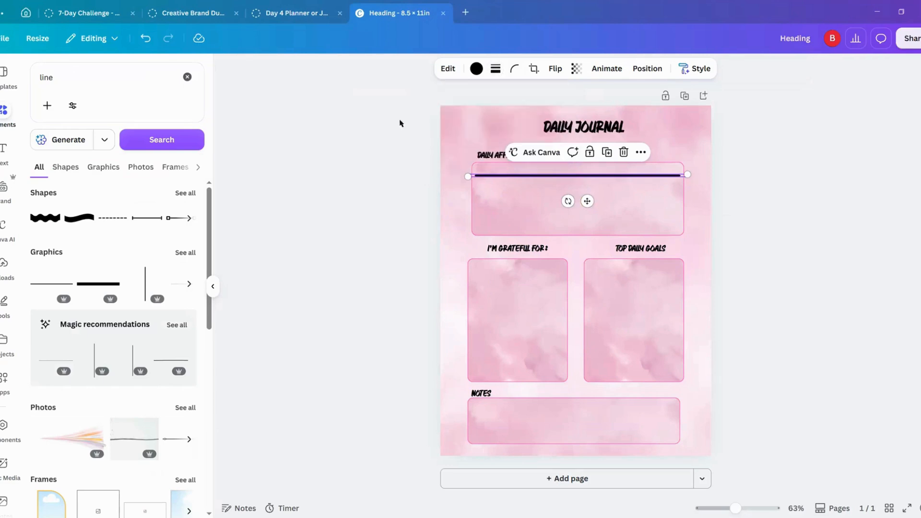
left_click(623, 153)
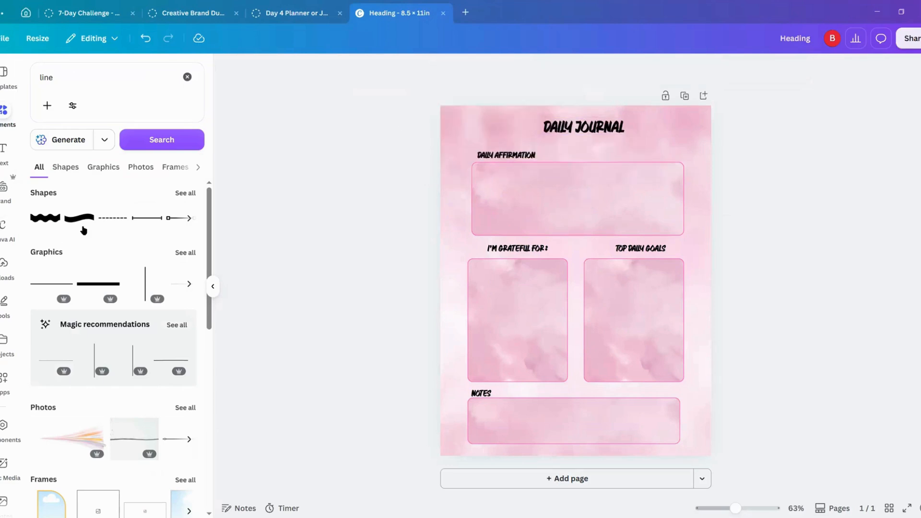
Step: Add the plain solid line from the shape results and stretch it across the upper part of the "DAILY AFFIRMATION" frame
left_click(189, 194)
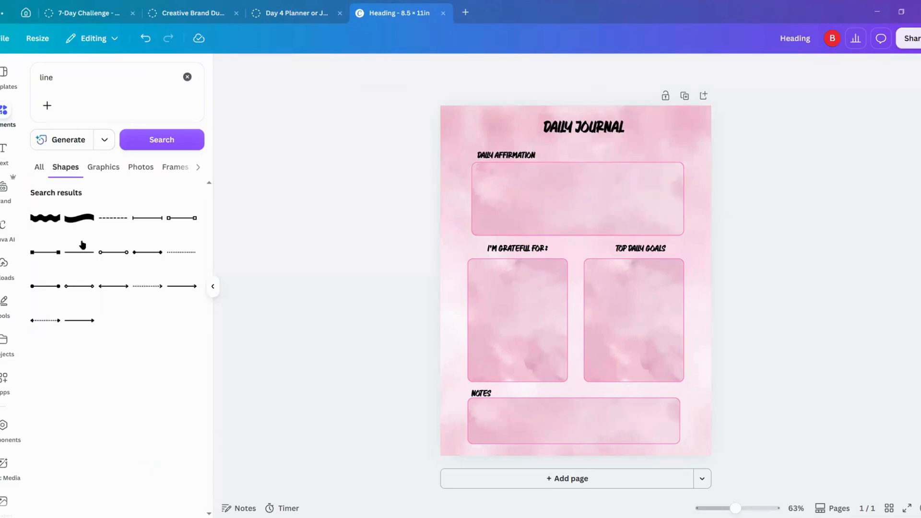
left_click(79, 254)
left_click_drag(584, 306, 537, 203)
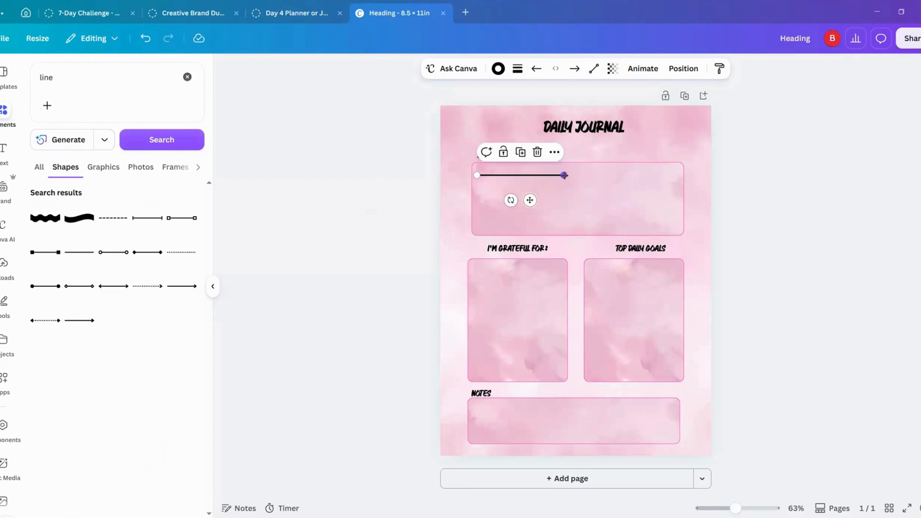
mouse_move(569, 176)
left_mouse_down()
mouse_move(678, 177)
mouse_move(641, 190)
left_mouse_up()
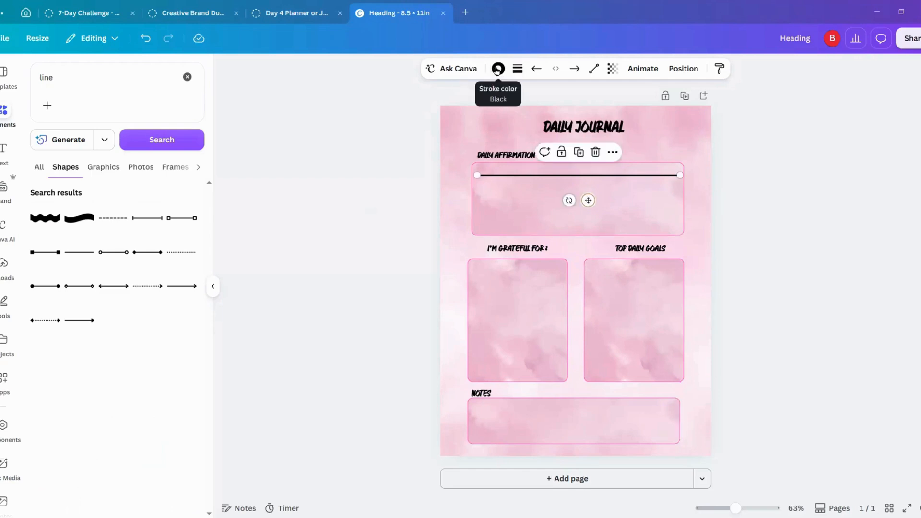
Step: Set the line's stroke color to the custom off-white #FFF5F5
left_click(499, 71)
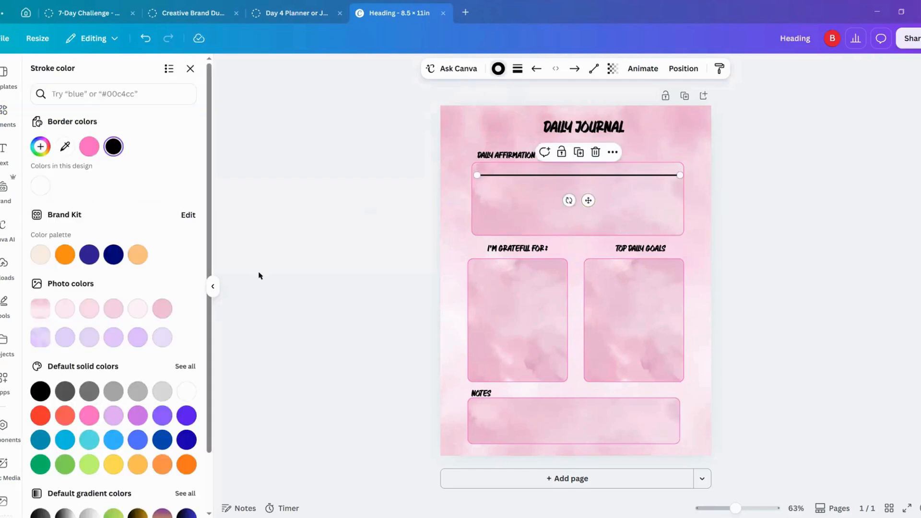
left_click(41, 148)
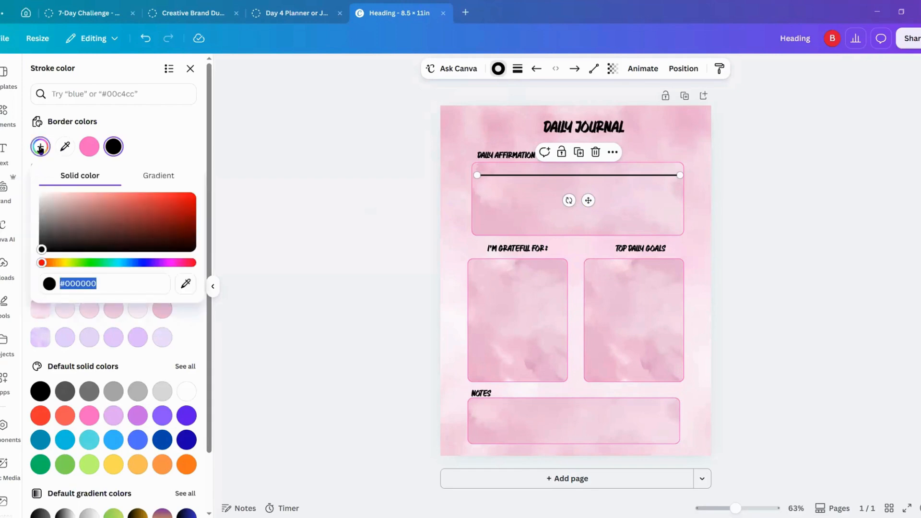
left_click(46, 197)
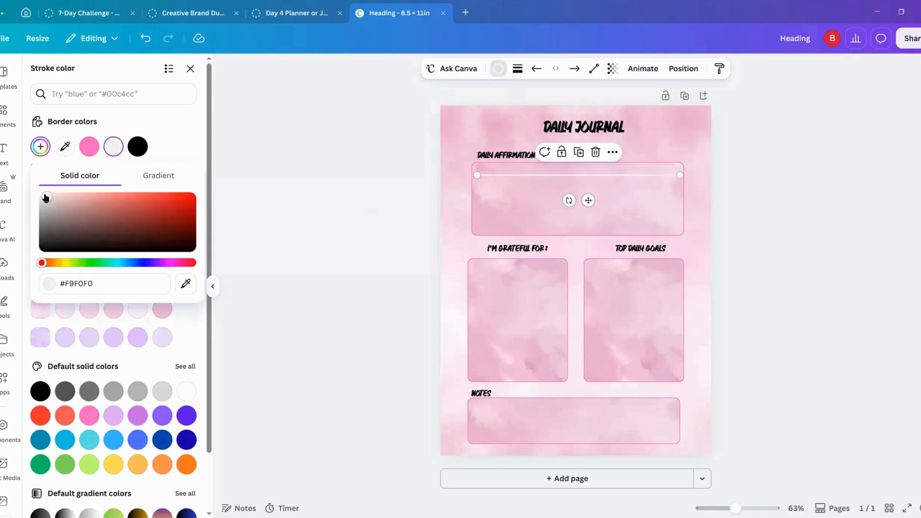
left_click(47, 194)
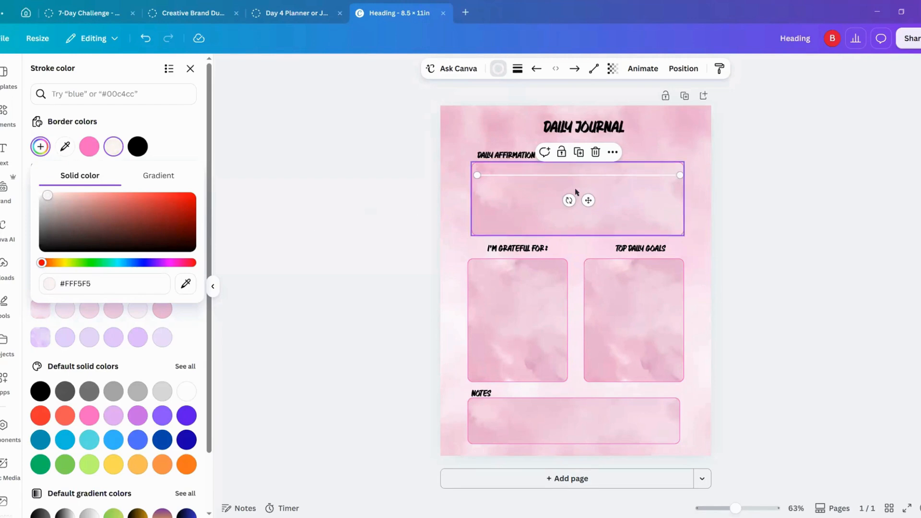
Step: Duplicate the white line downward at even spacing to fill the "DAILY AFFIRMATION" frame with five writing lines
left_click(582, 155)
left_click_drag(593, 204, 591, 211)
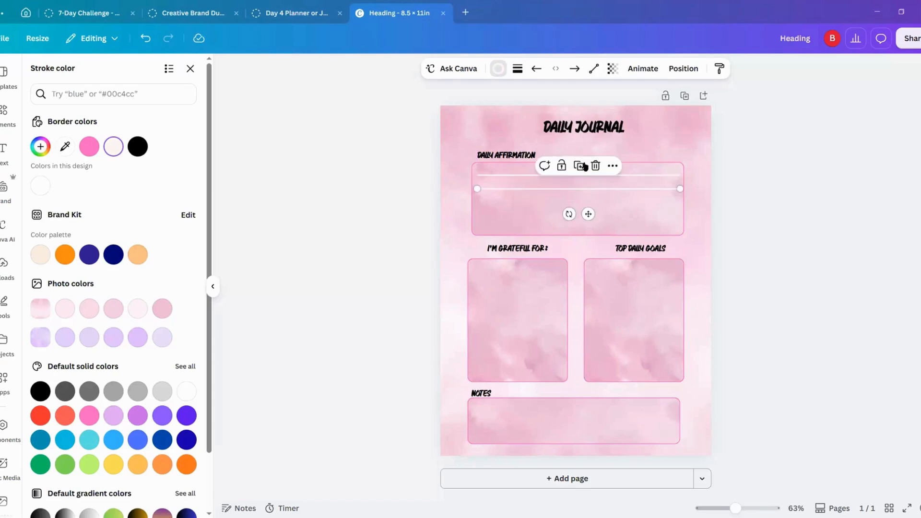
left_click(580, 165)
left_click(578, 179)
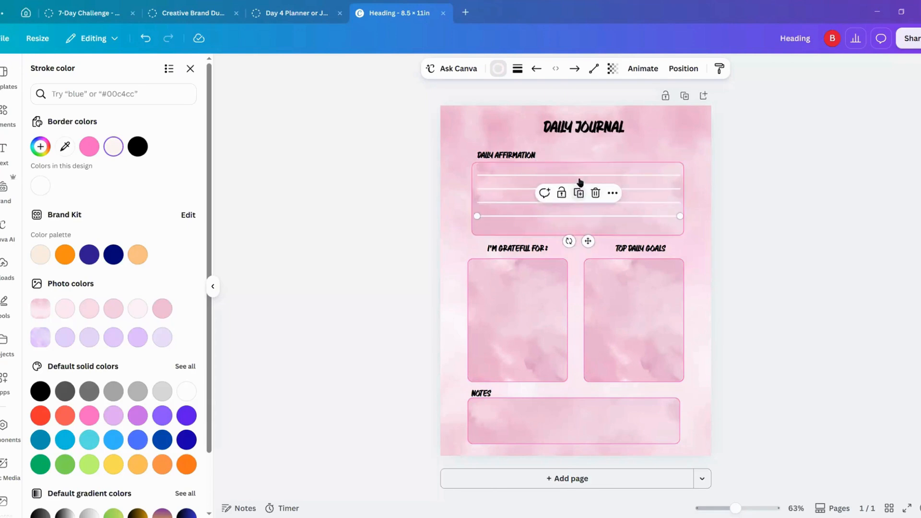
left_click(578, 193)
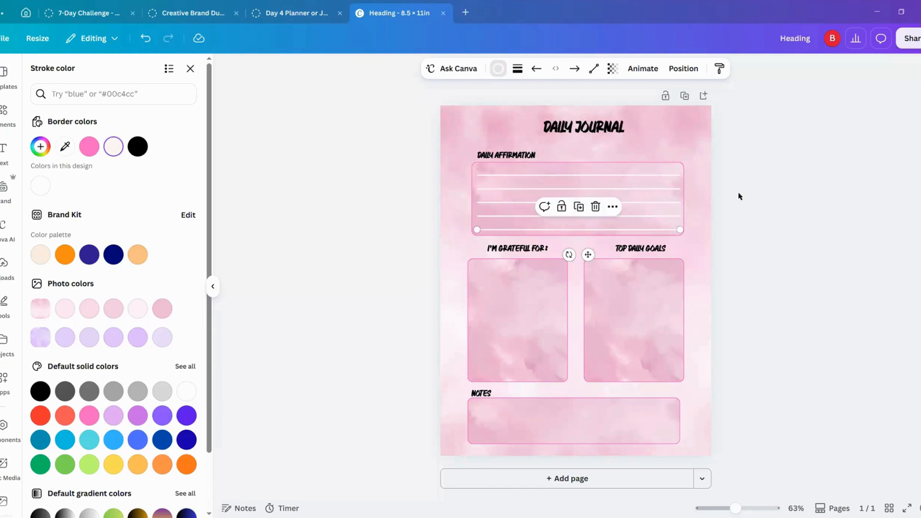
left_click(754, 201)
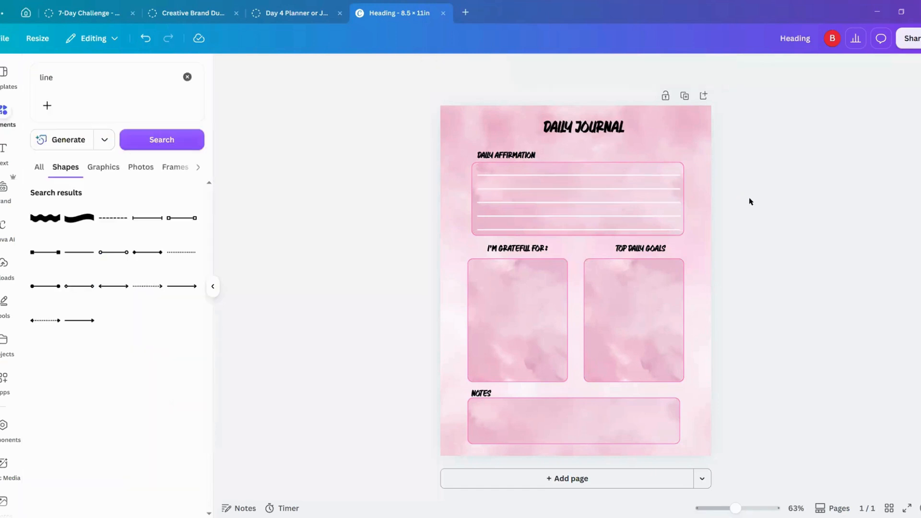
Step: Duplicate the lowest writing line, place the copy in the upper part of the "I'M GRATEFUL FOR:" frame, and shorten it to fit
left_click(529, 232)
left_click(582, 211)
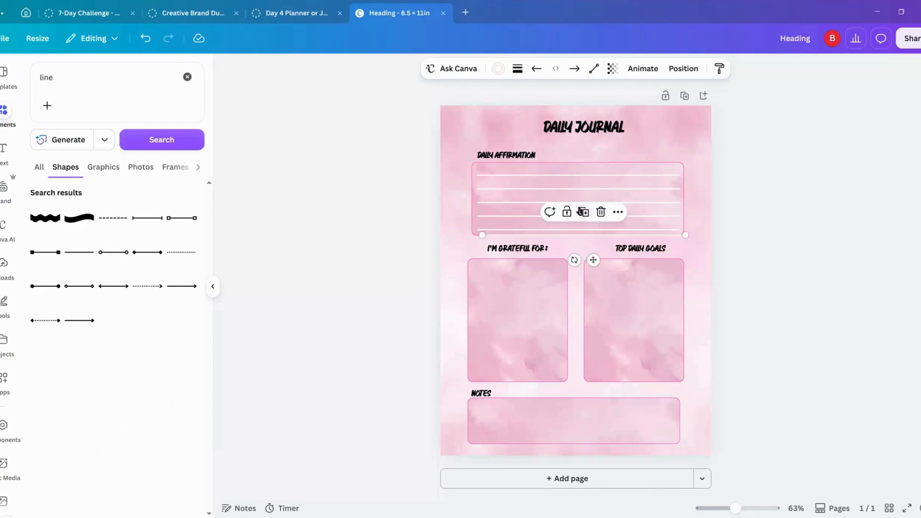
left_click_drag(594, 260, 581, 302)
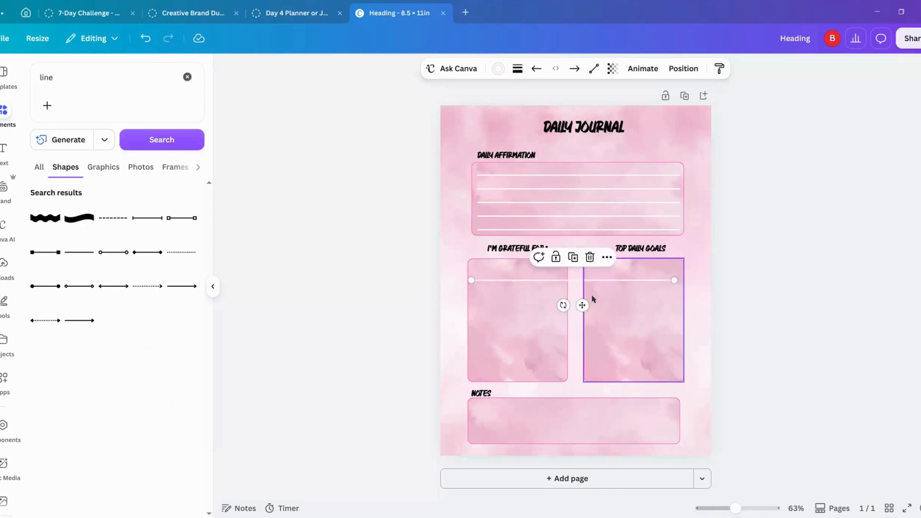
left_click_drag(673, 280, 561, 281)
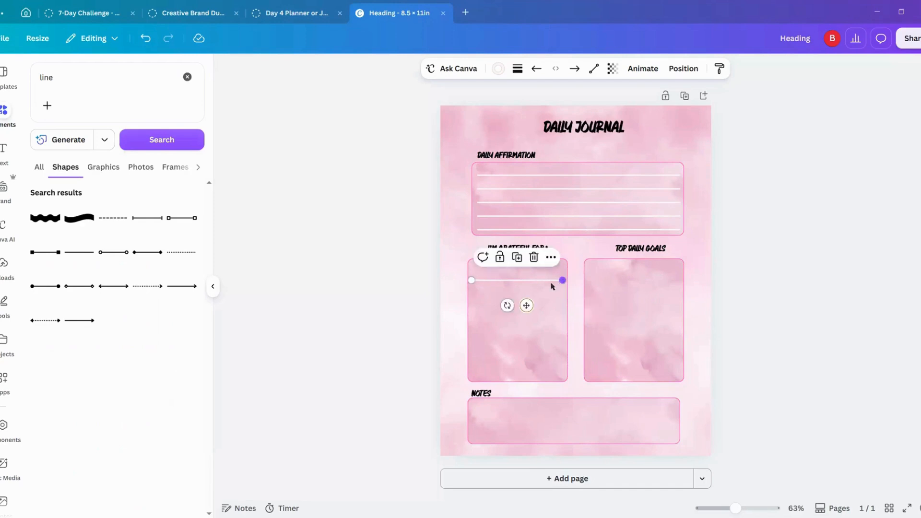
Step: Duplicate the short line downward at even spacing to make five writing lines in the "I'M GRATEFUL FOR:" frame
left_click(517, 258)
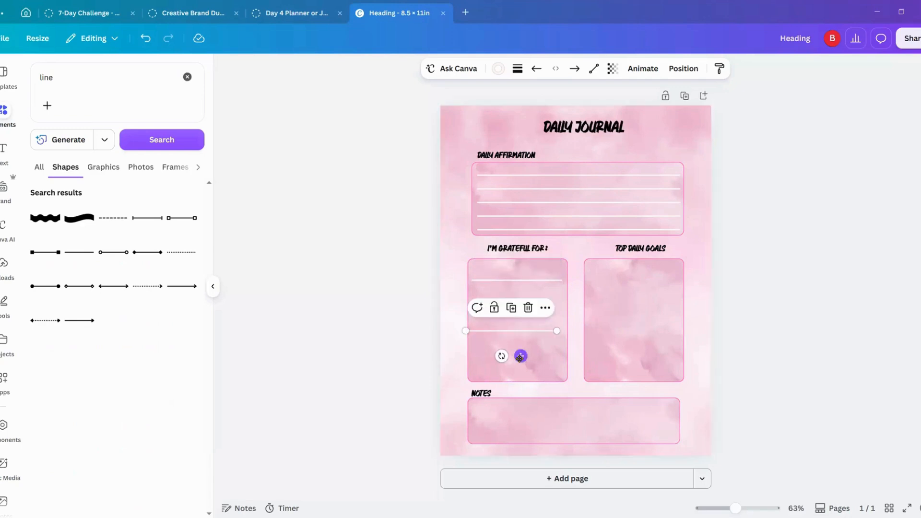
left_click_drag(520, 354, 527, 317)
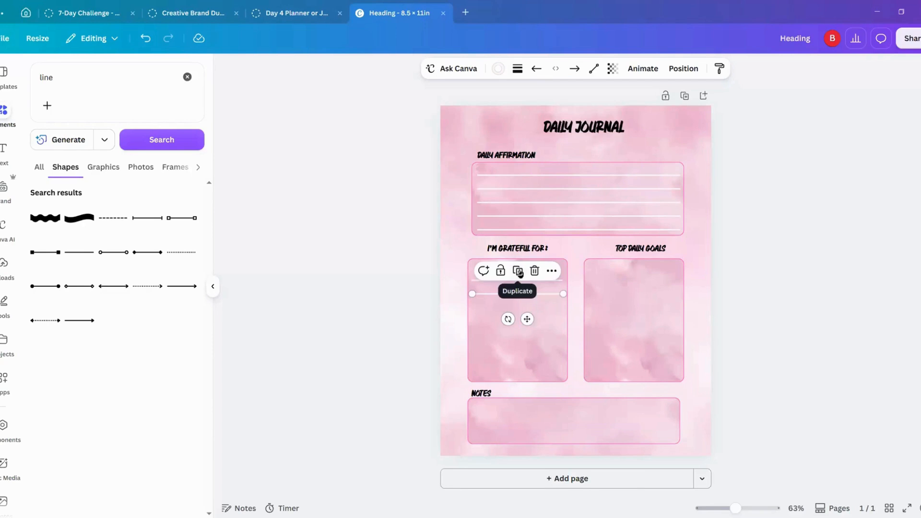
left_click(518, 283)
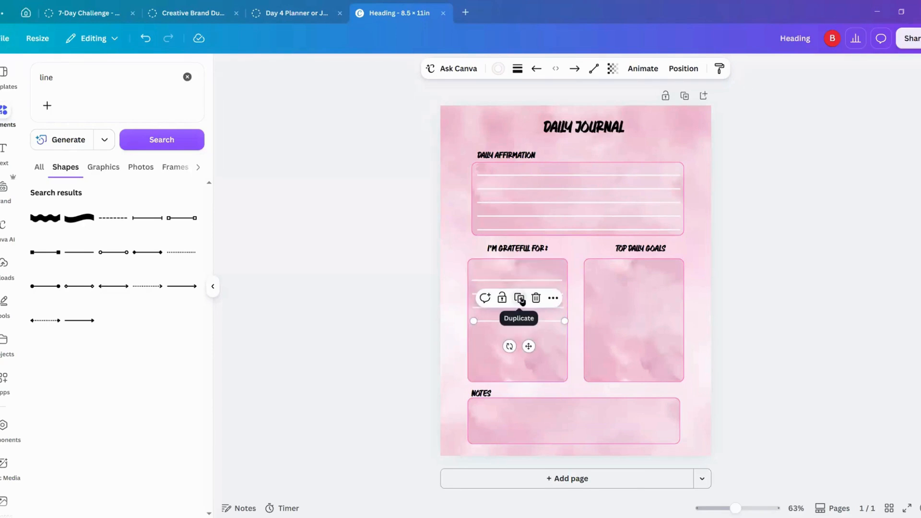
left_click(518, 298)
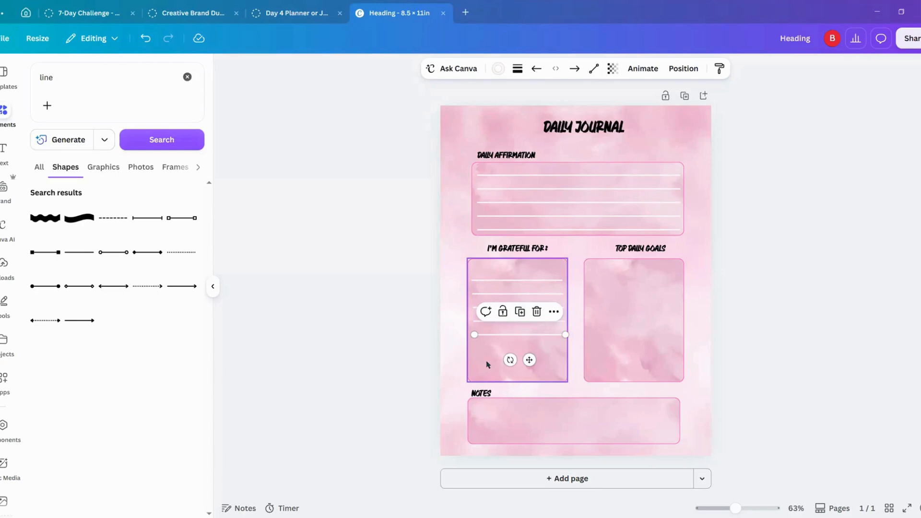
Step: Reduce the height of the "I'M GRATEFUL FOR:" frame so it ends just below its lowest writing line
left_click(504, 374)
left_click_drag(517, 372, 530, 344)
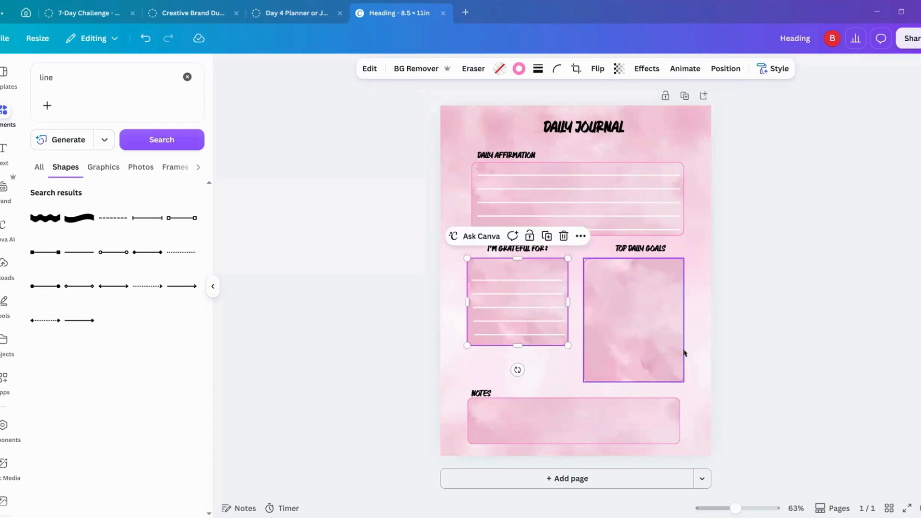
left_click(639, 352)
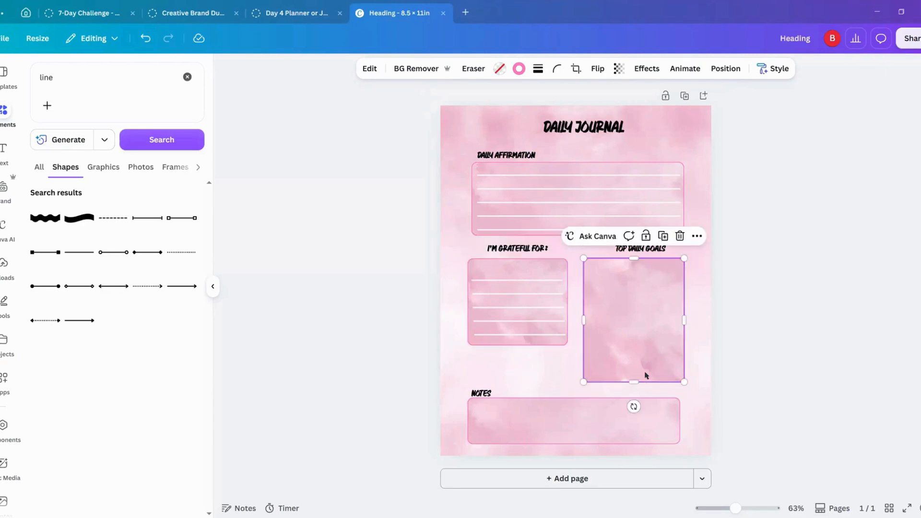
Step: Group the five writing lines in the "I'M GRATEFUL FOR:" frame
left_click(532, 282)
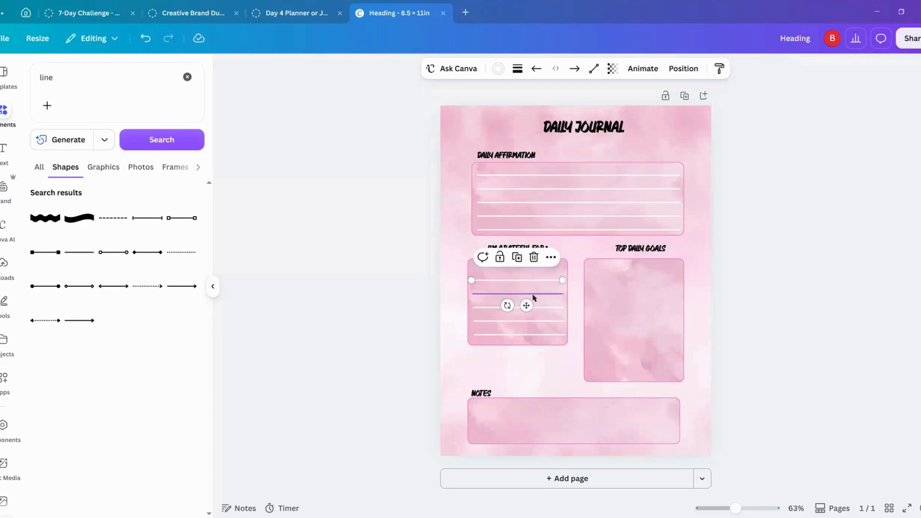
left_click(535, 294, "shift")
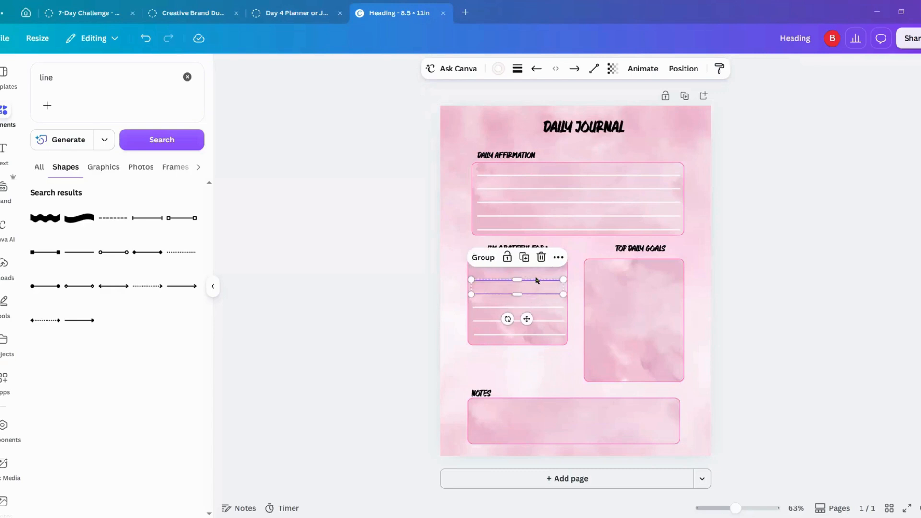
left_click(542, 308, "shift")
left_click(548, 321, "shift")
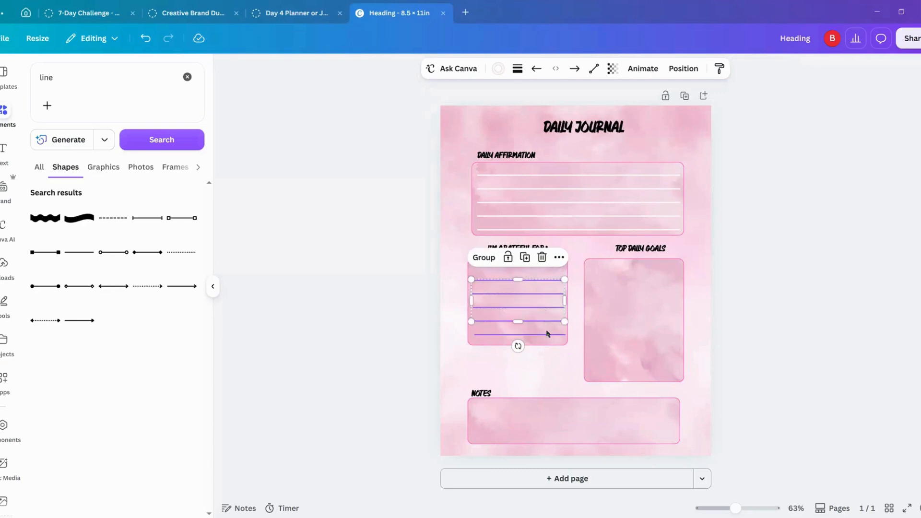
left_click(547, 334, "shift")
left_click(487, 258)
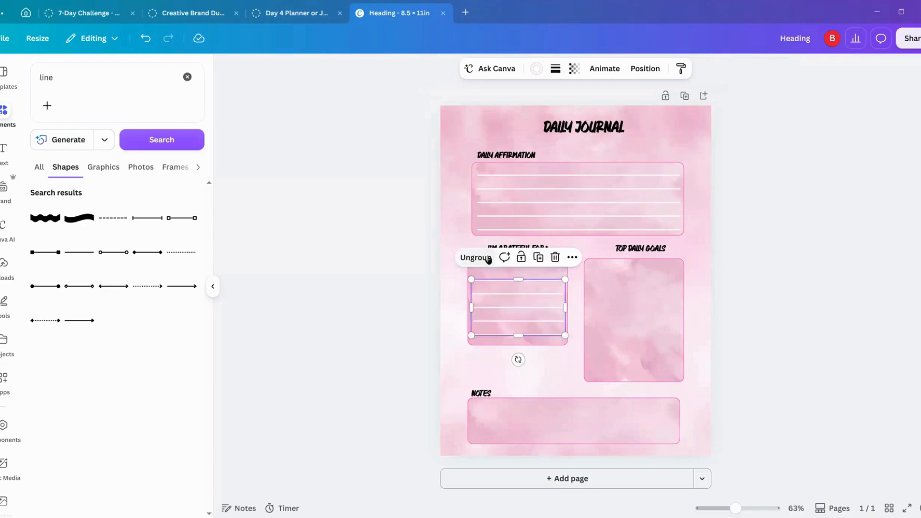
Step: Duplicate the grouped writing lines and place the copy inside the "TOP DAILY GOALS" frame
left_click(539, 258)
left_click_drag(530, 327, 641, 317)
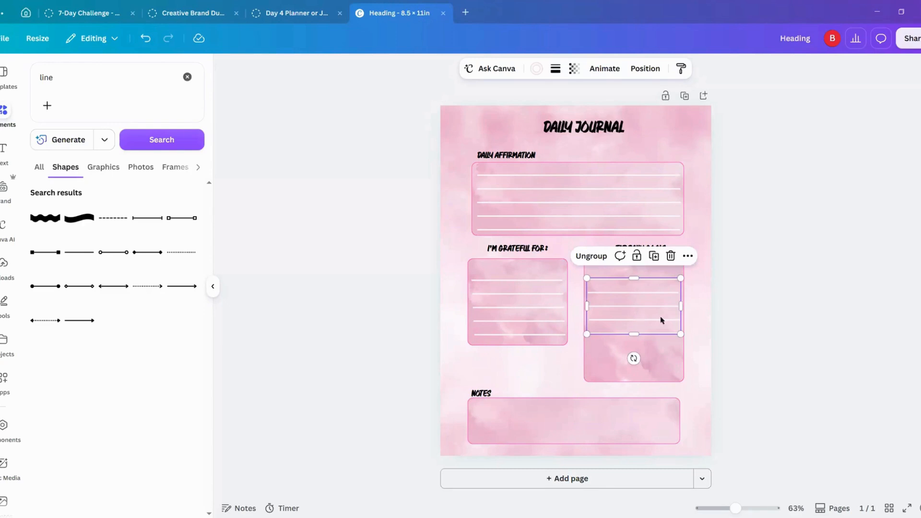
left_click(767, 315)
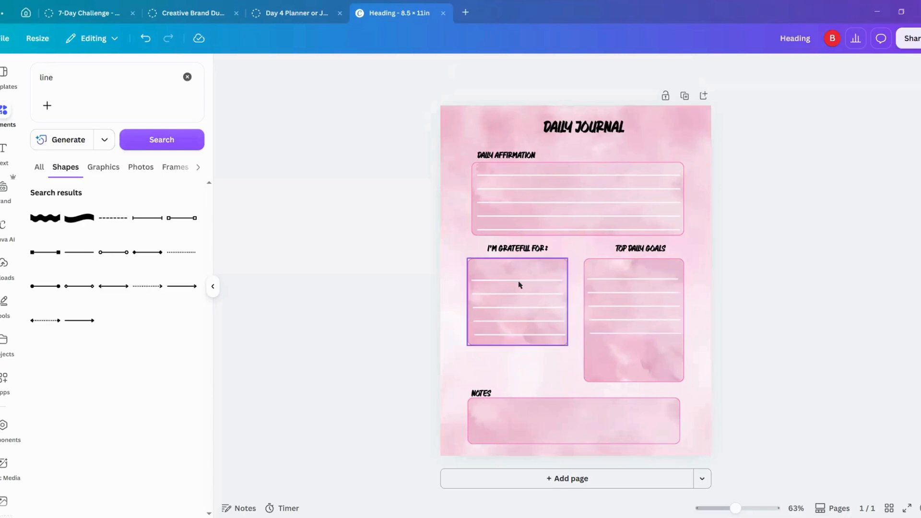
Step: Reduce the height of the "TOP DAILY GOALS" frame to match the "I'M GRATEFUL FOR:" frame
left_click(646, 373)
left_click_drag(635, 381, 646, 344)
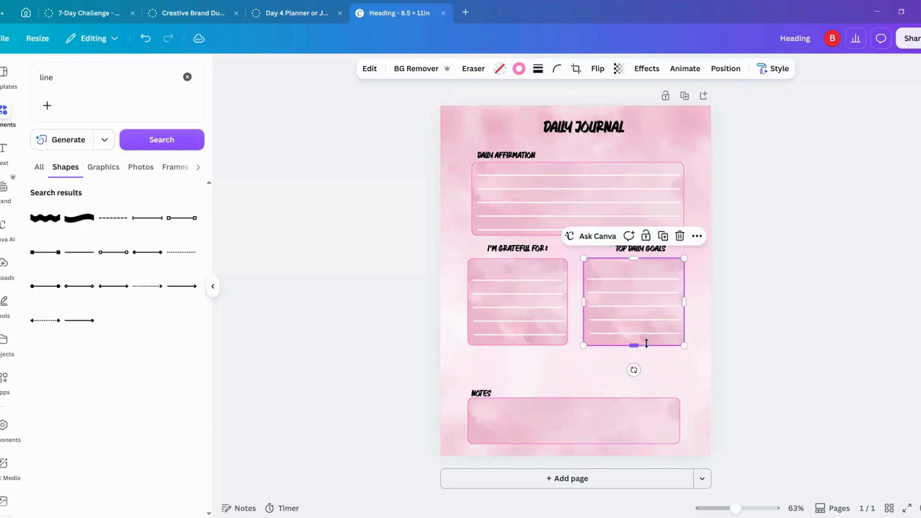
left_click(801, 322)
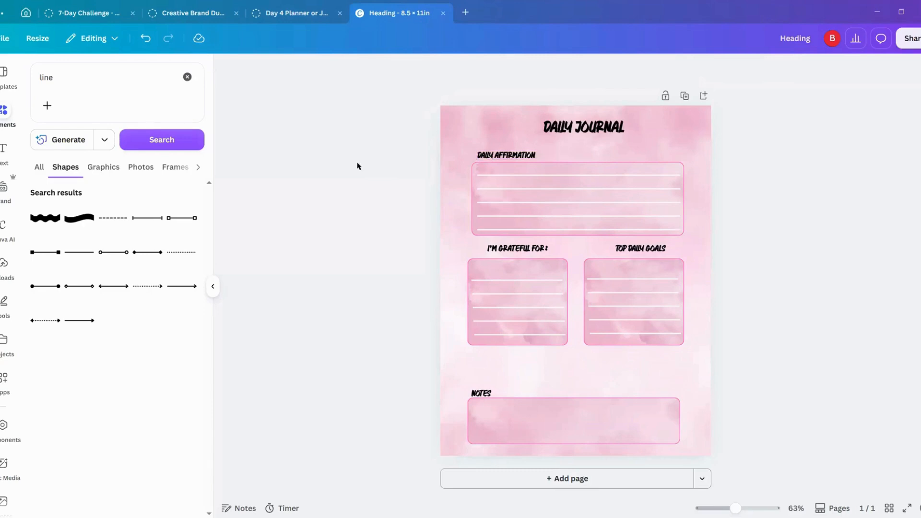
left_click_drag(391, 150, 823, 368)
left_click_drag(700, 284, 623, 274)
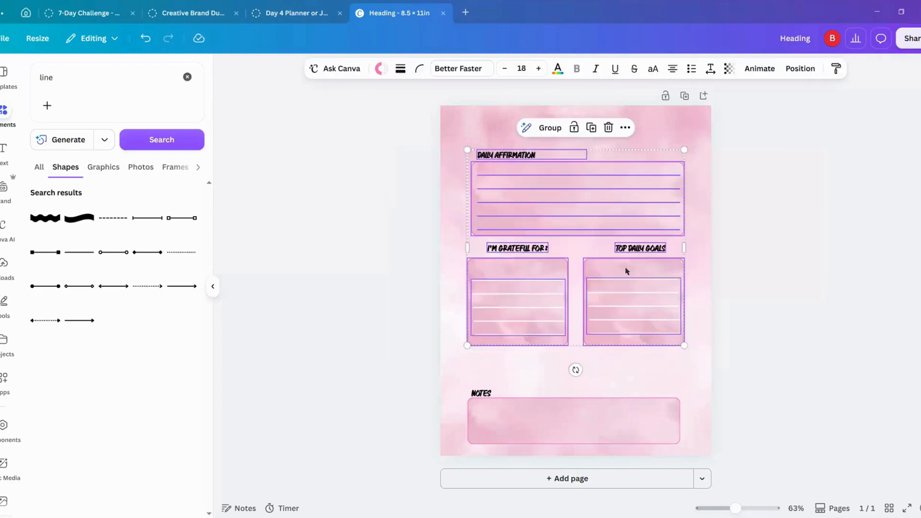
left_click(427, 162)
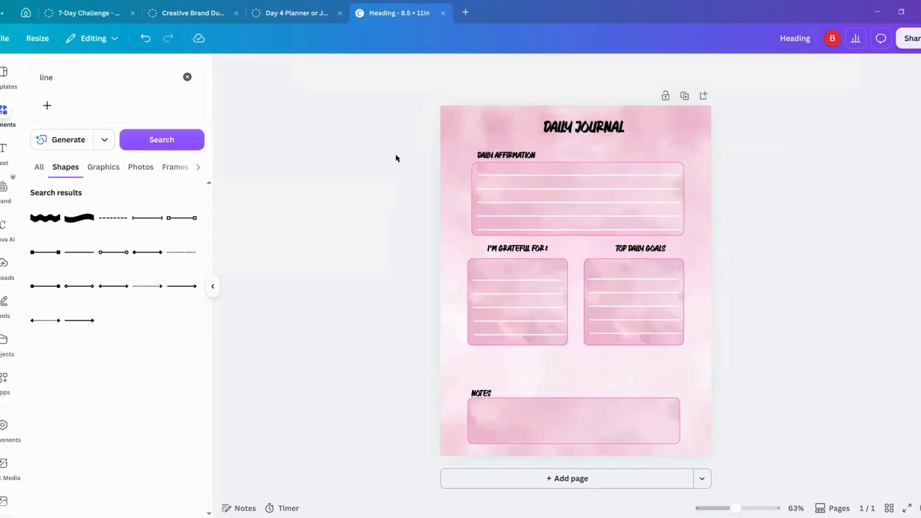
Step: Move the affirmation, gratitude and goals headings, frames and lines down together to just above the "NOTES" heading
left_click_drag(395, 156, 815, 373)
left_click_drag(607, 317, 607, 350)
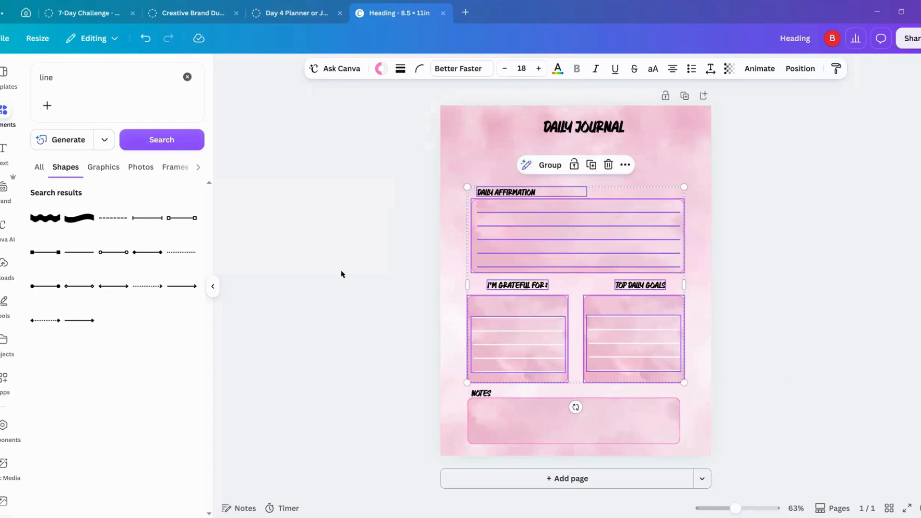
Step: Copy the lowest "DAILY AFFIRMATION" writing line into the "NOTES" frame and duplicate it into four evenly spaced lines
left_click(368, 285)
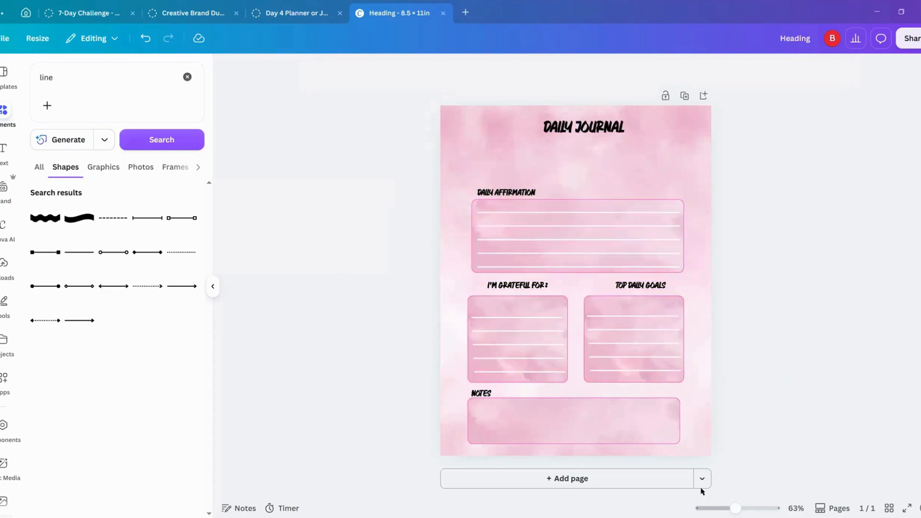
left_click(643, 269)
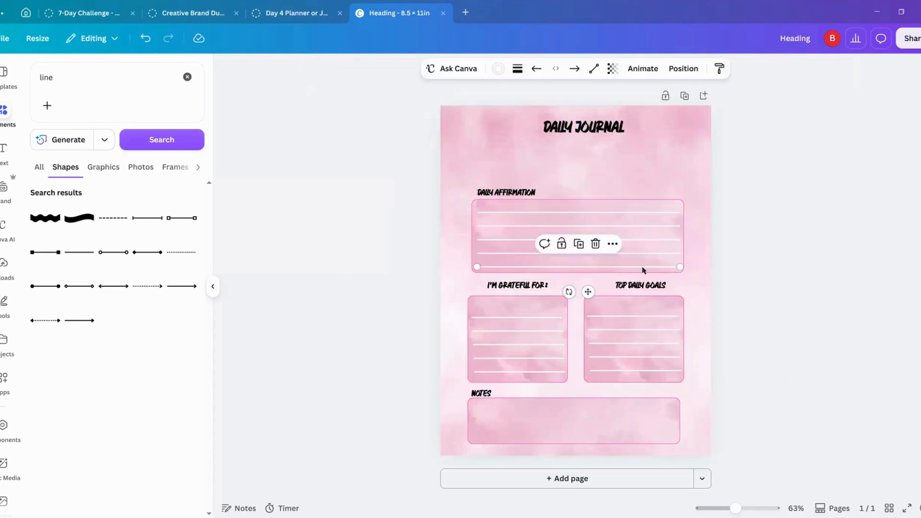
left_click(578, 245)
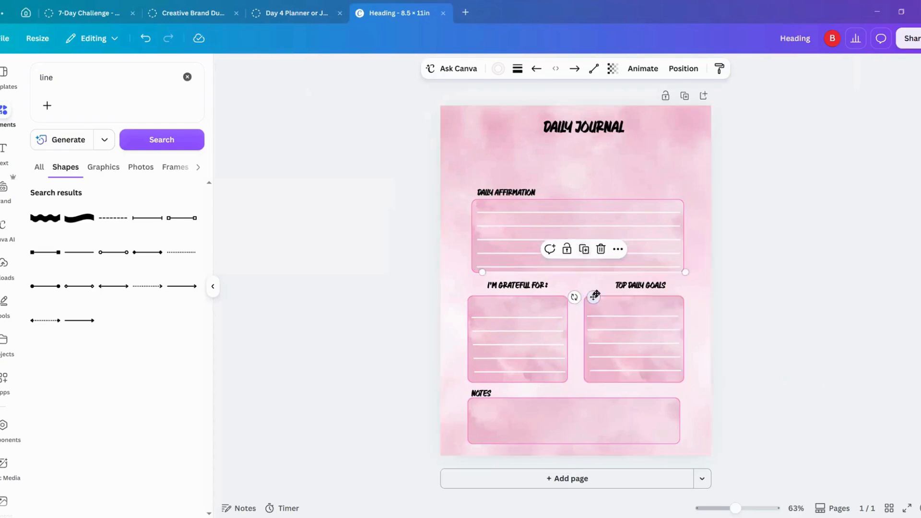
left_click_drag(593, 296, 584, 430)
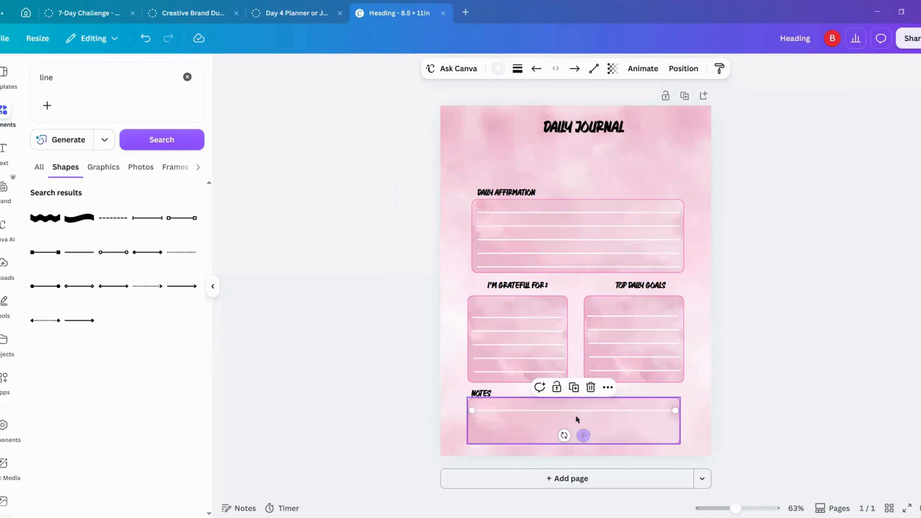
left_click(575, 390)
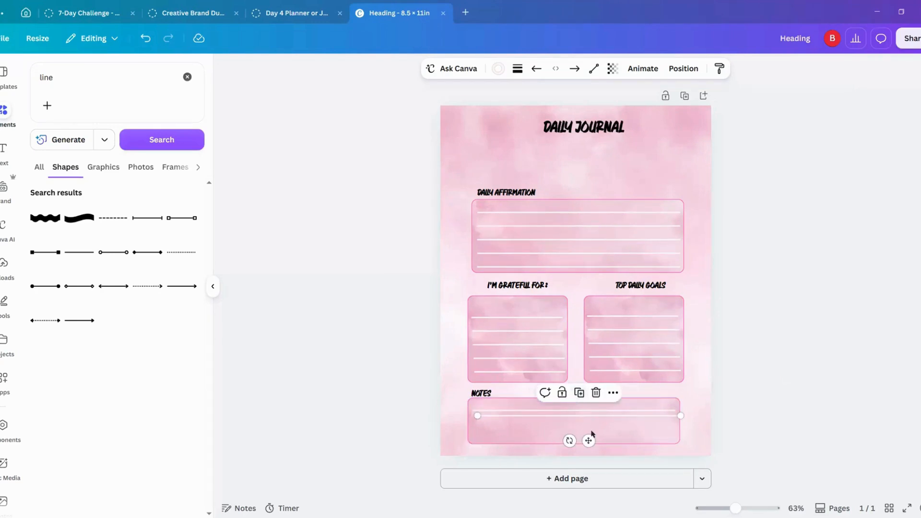
left_click_drag(588, 436, 585, 447)
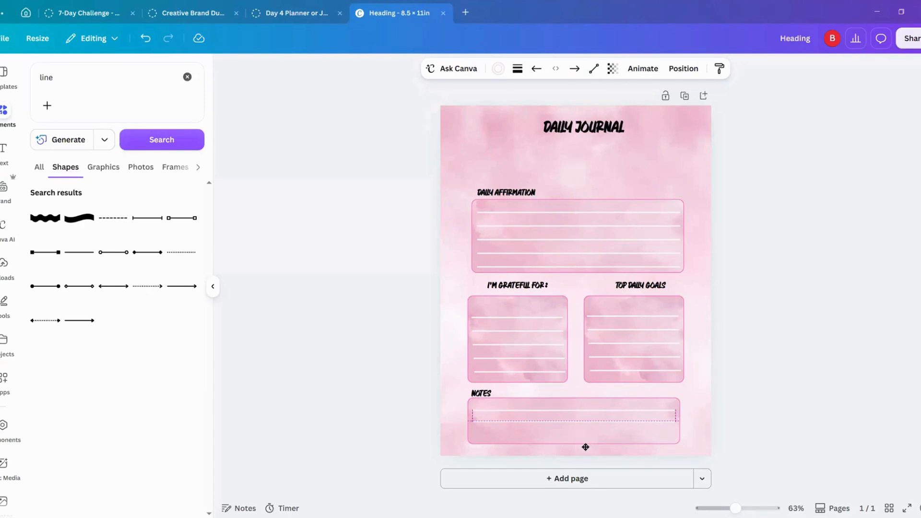
left_click(573, 397)
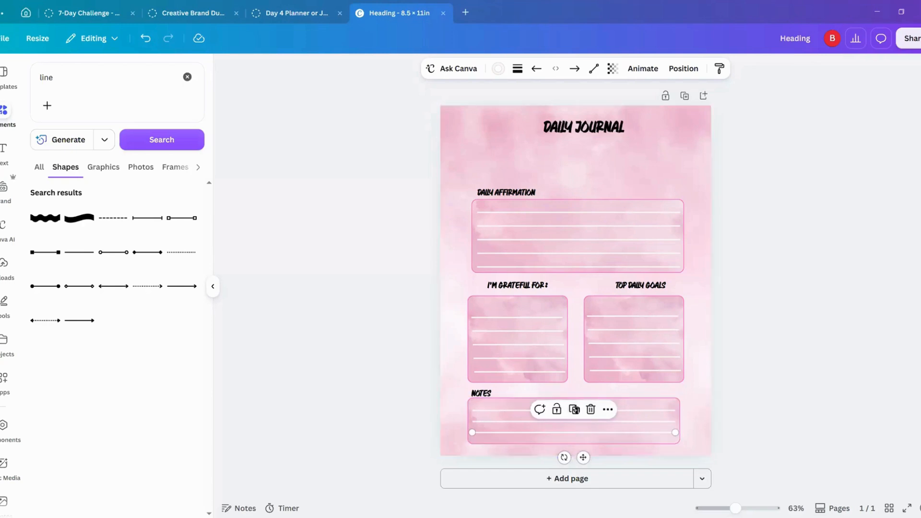
left_click(574, 411)
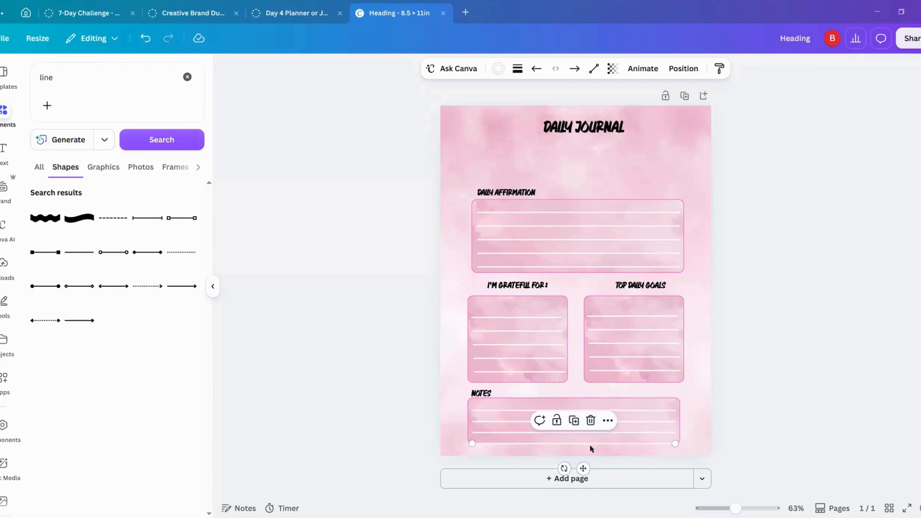
Step: Extend the "NOTES" frame slightly downward so it encloses the fourth writing line
left_click(646, 409)
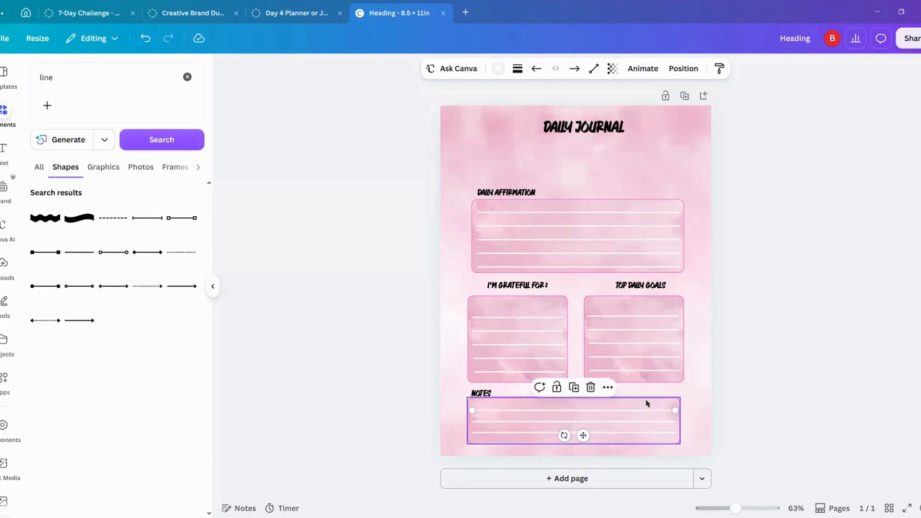
left_click(646, 401)
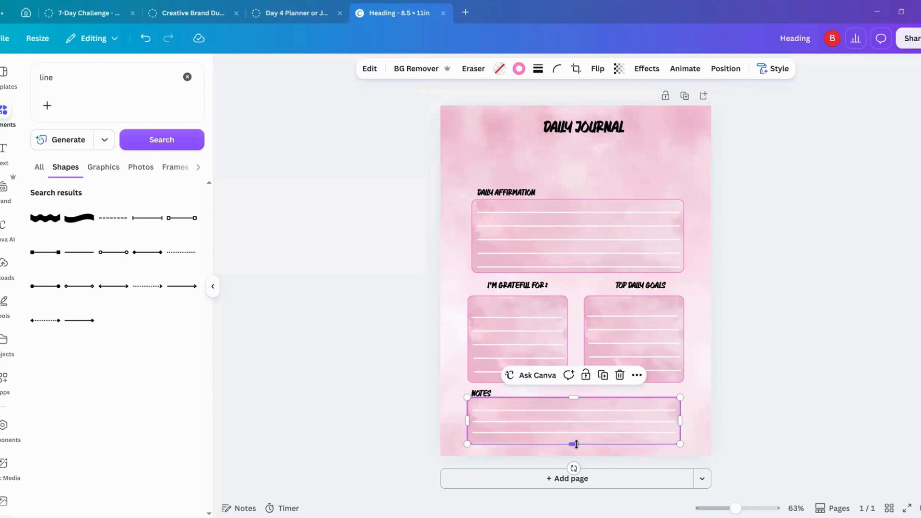
left_click_drag(576, 444, 576, 447)
left_click(663, 234)
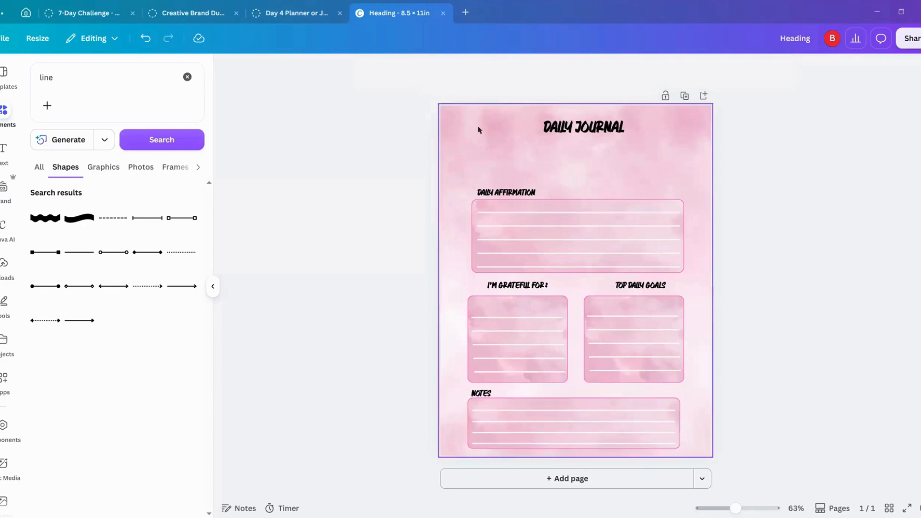
Step: Duplicate the "DAILY AFFIRMATION" heading and place the copy in the empty area above the original
left_click(490, 192)
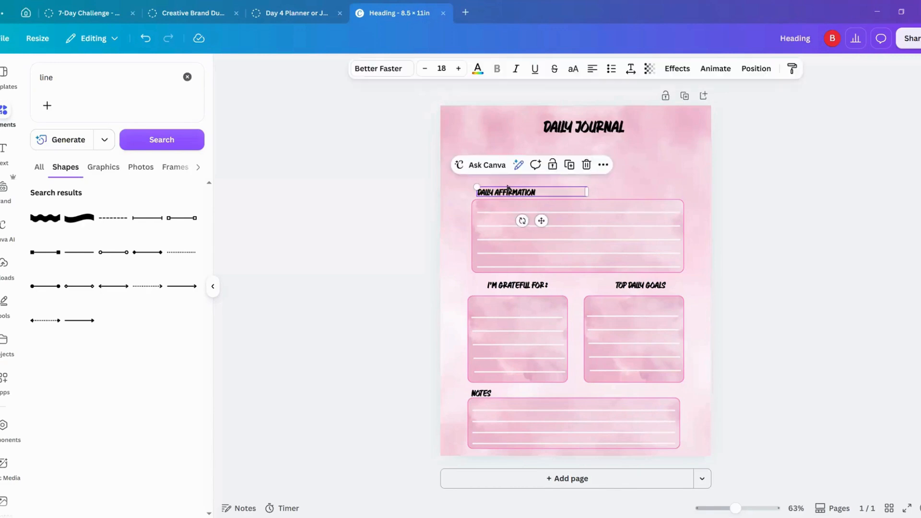
left_click_drag(541, 220, 533, 164)
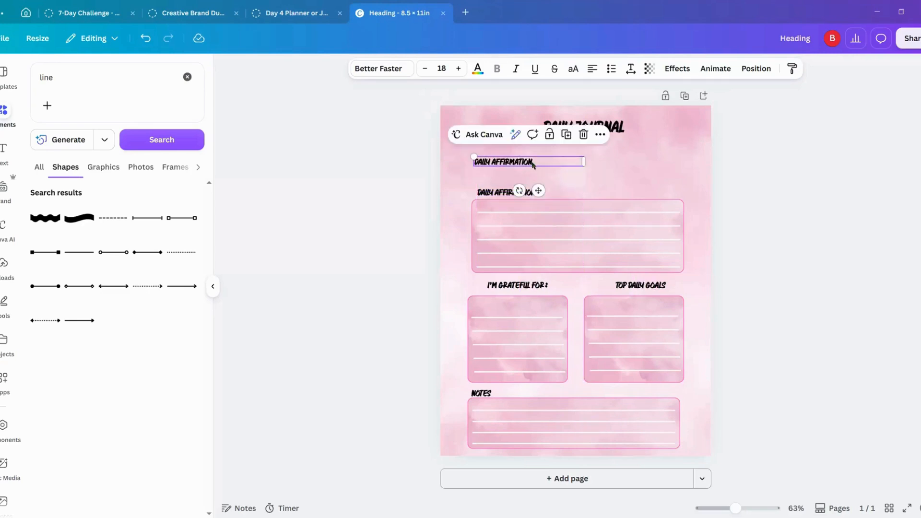
left_click(374, 186)
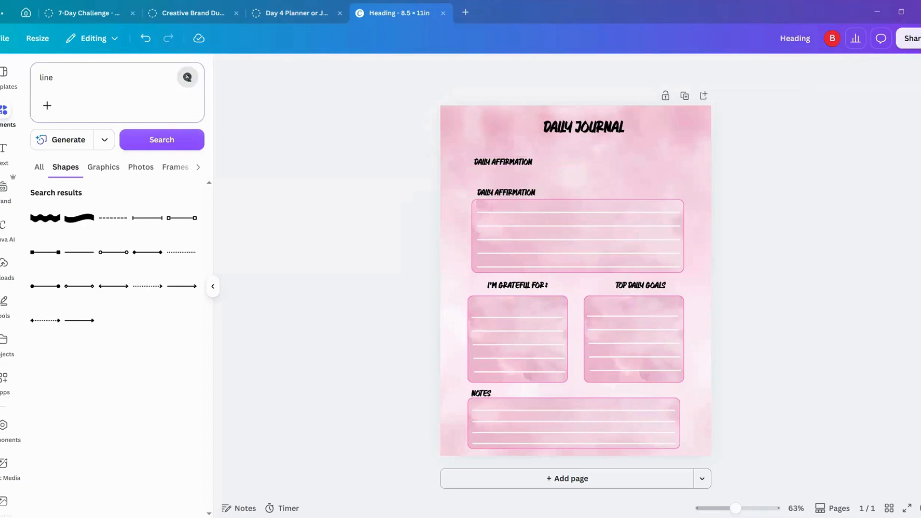
Step: Search the graphics for "date" and add the rounded coral banner with the calendar icon to the page
left_click(187, 77)
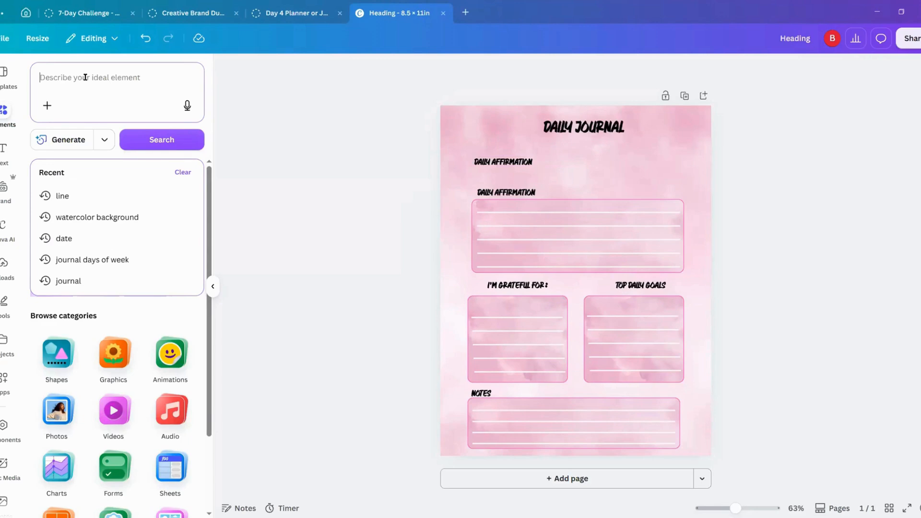
type("date")
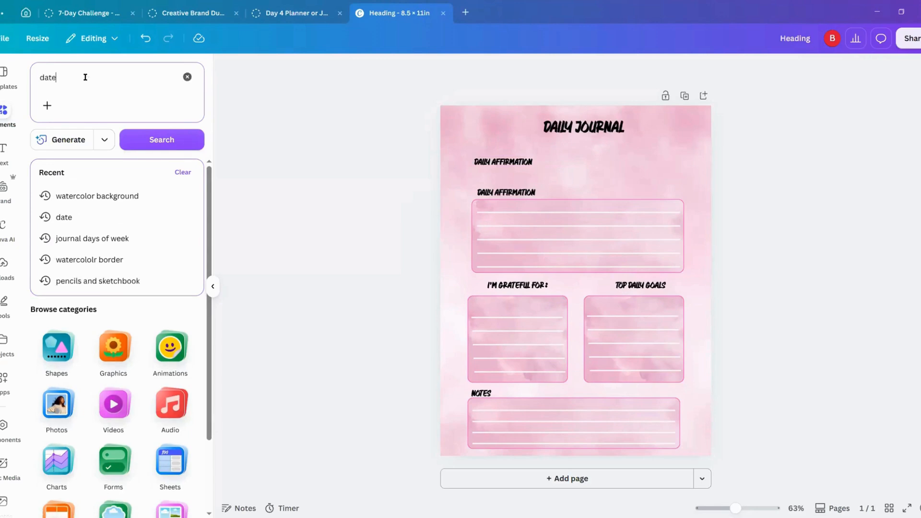
key("Return")
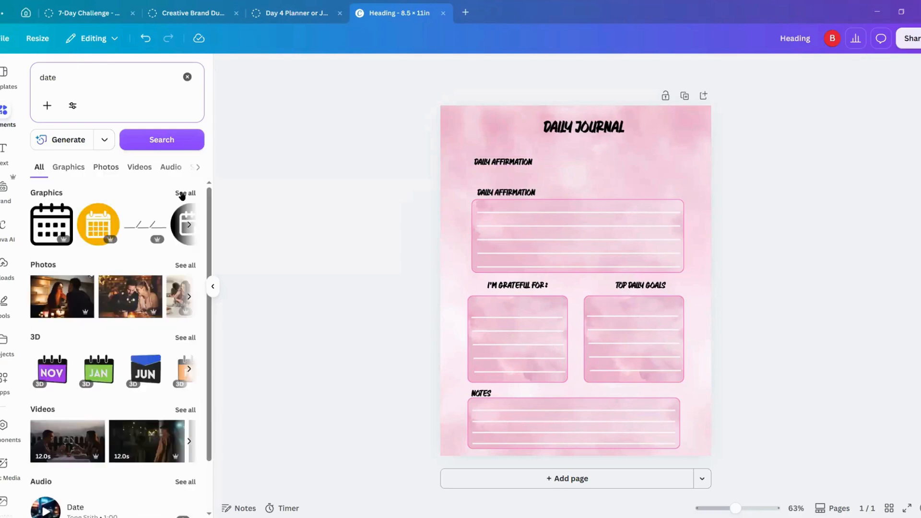
left_click(183, 193)
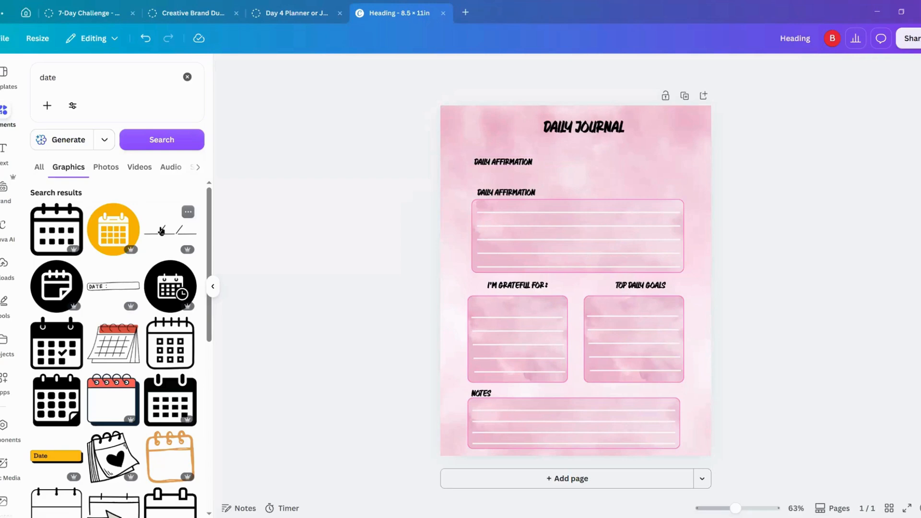
scroll(131, 264, "down", 3)
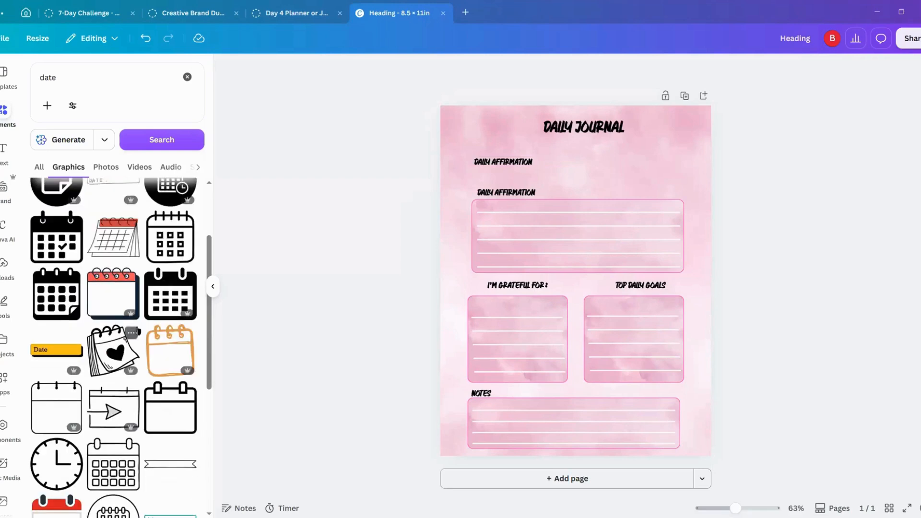
scroll(137, 330, "down", 3)
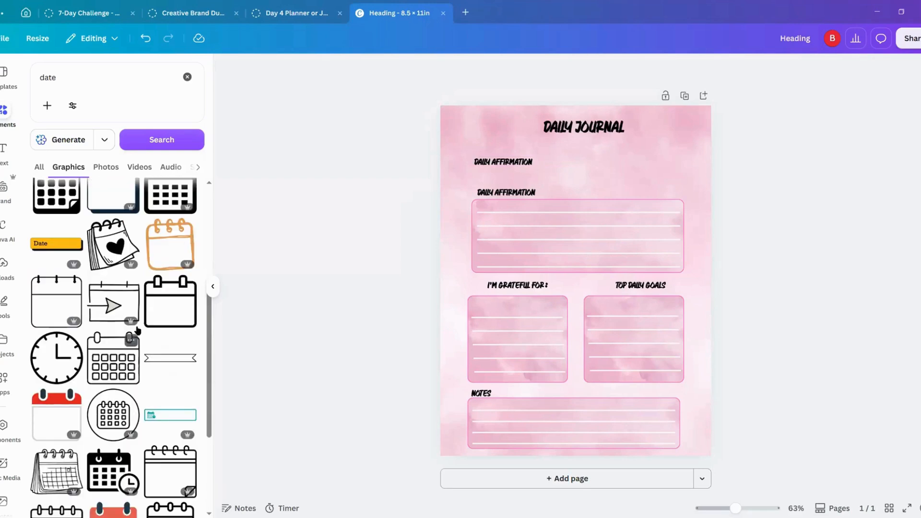
scroll(138, 330, "down", 5)
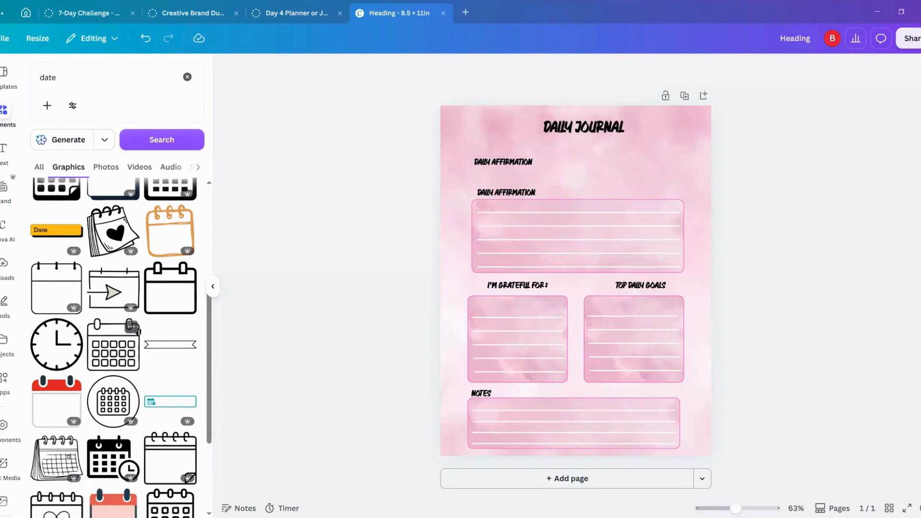
scroll(138, 330, "down", 7)
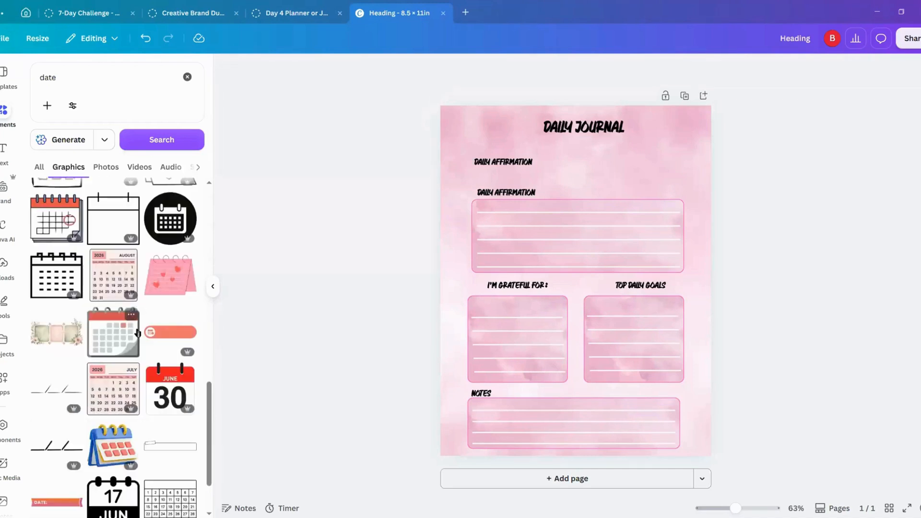
left_click(173, 334)
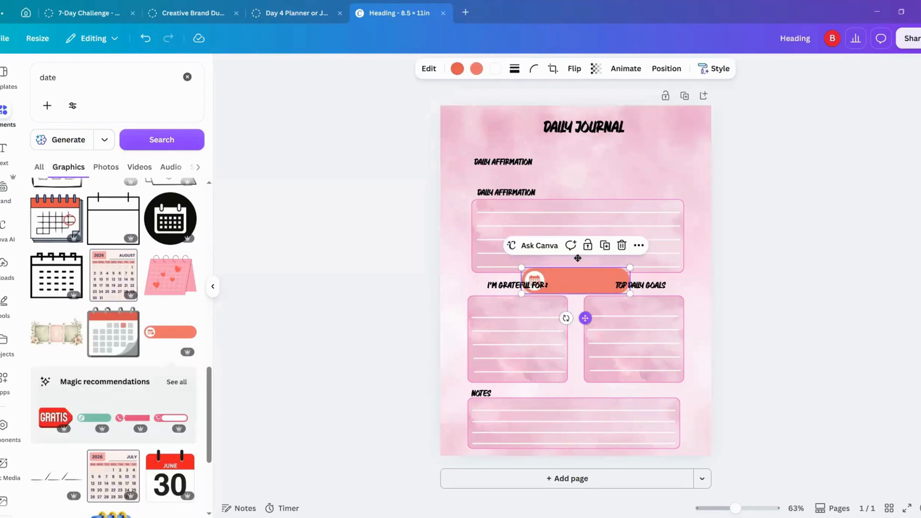
Step: Shrink the coral date banner and place it just above the original "DAILY AFFIRMATION" heading, moving the duplicate heading out of the way
left_click_drag(577, 258, 591, 201)
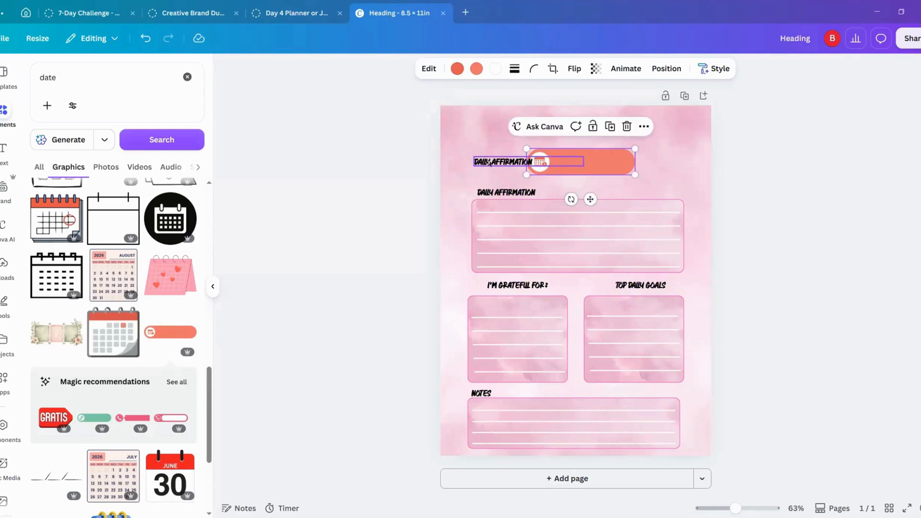
left_click_drag(527, 165, 644, 145)
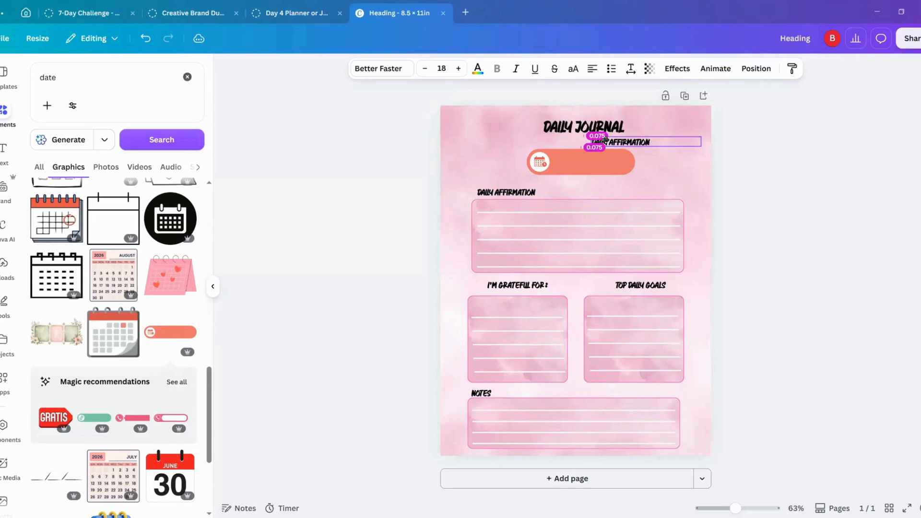
left_click_drag(577, 169, 532, 175)
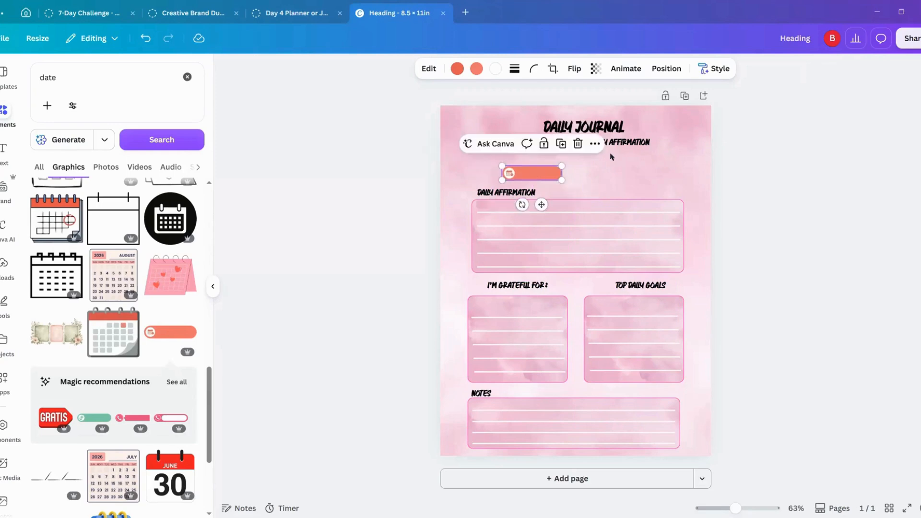
Step: Change the duplicate heading's text to "DATE", narrow its text box, place it beside the coral banner and enlarge it to size 19.4
left_click_drag(612, 146, 504, 173)
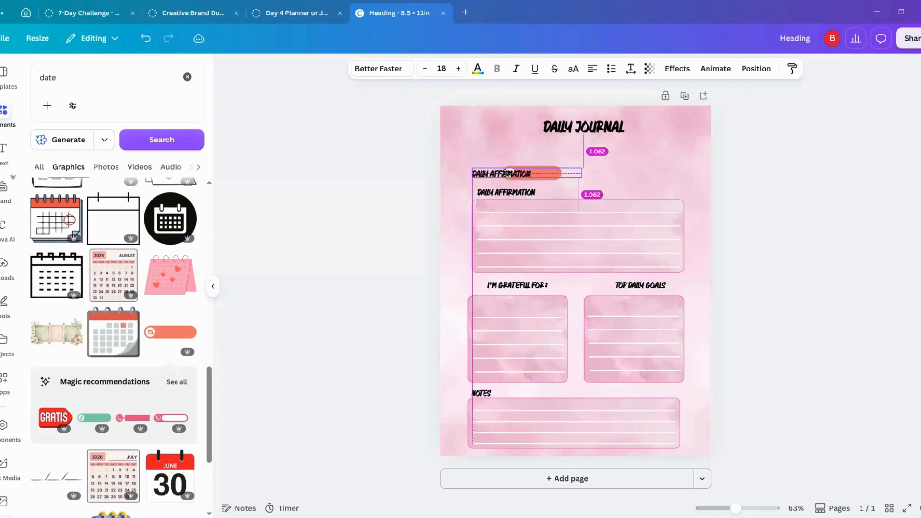
double_click(504, 174)
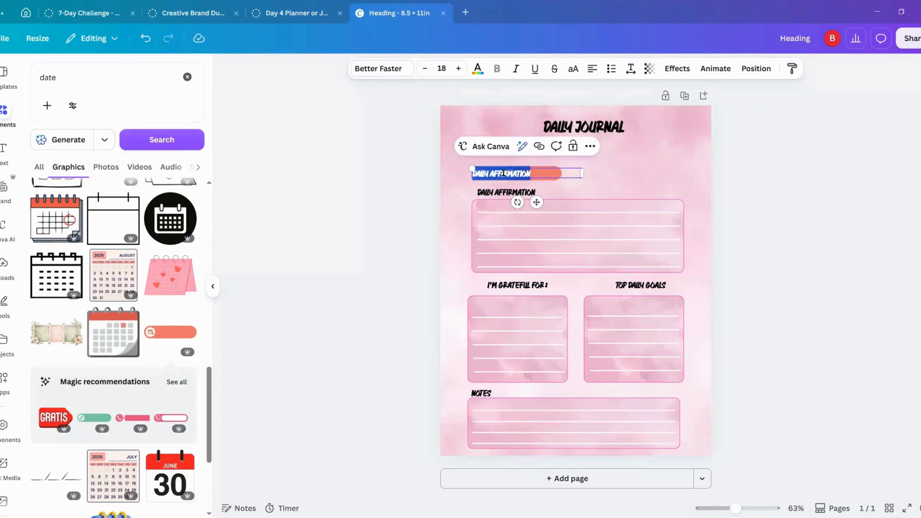
type("DATE")
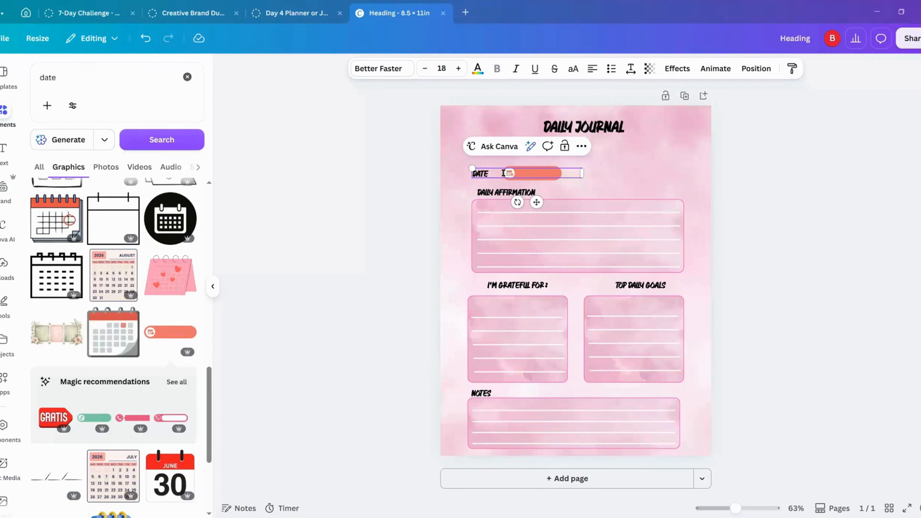
left_click_drag(582, 173, 490, 173)
left_click(438, 178)
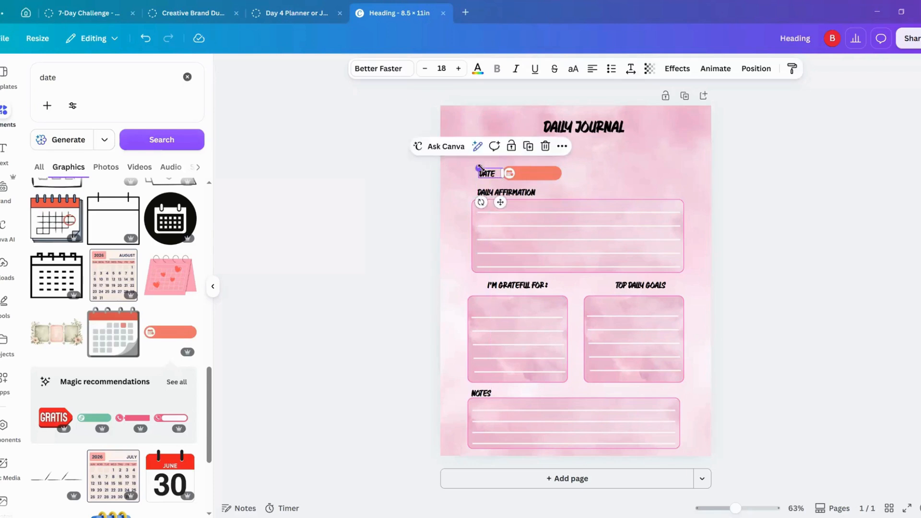
left_click_drag(477, 165, 476, 167)
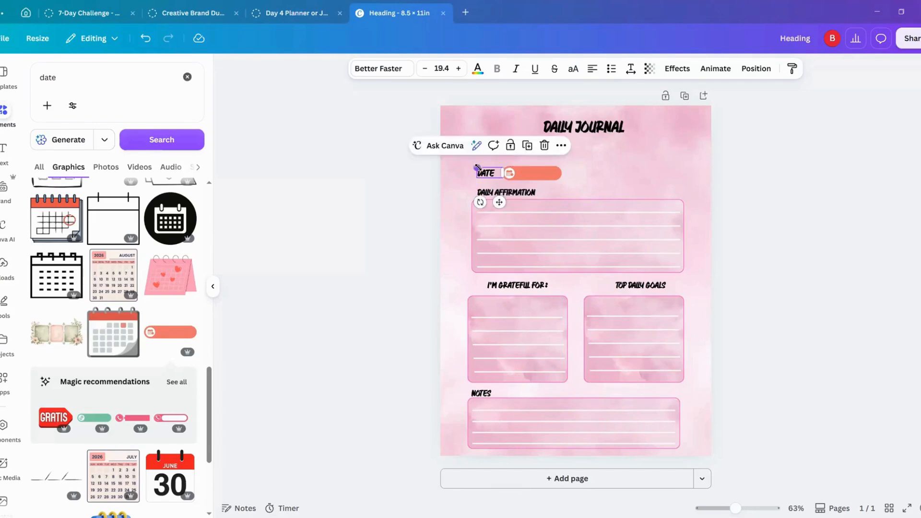
Step: Replace the "date" graphics search with a search for "days of the week"
left_click(106, 75)
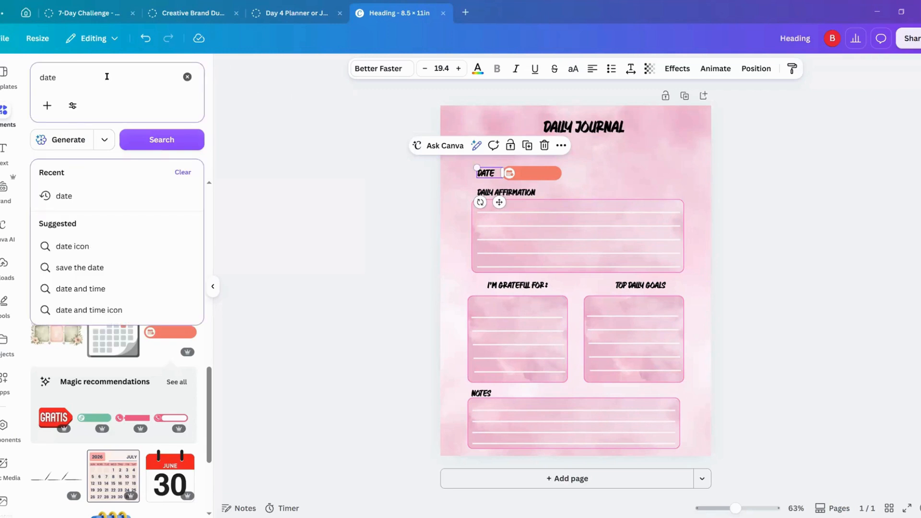
key("BackSpace")
key("BackSpace")
key("BackSpace")
key("BackSpace")
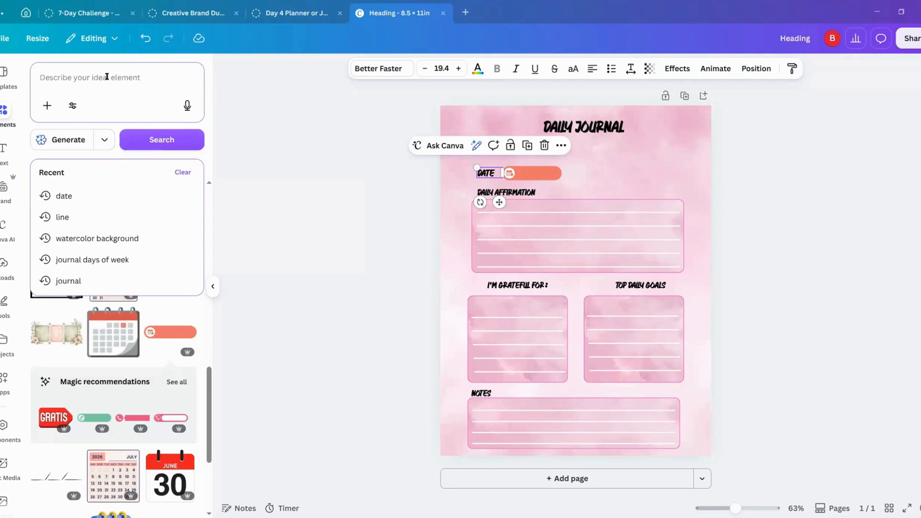
type("day")
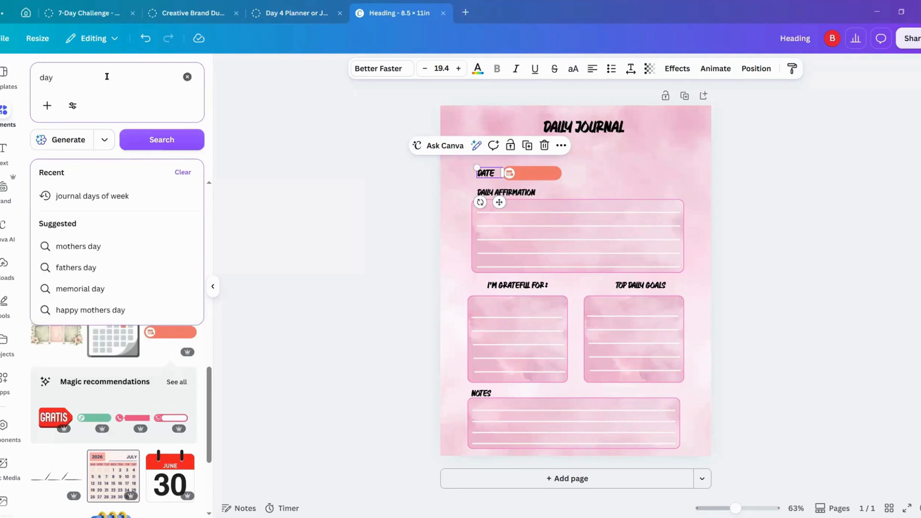
type("s of wht week")
key("Return")
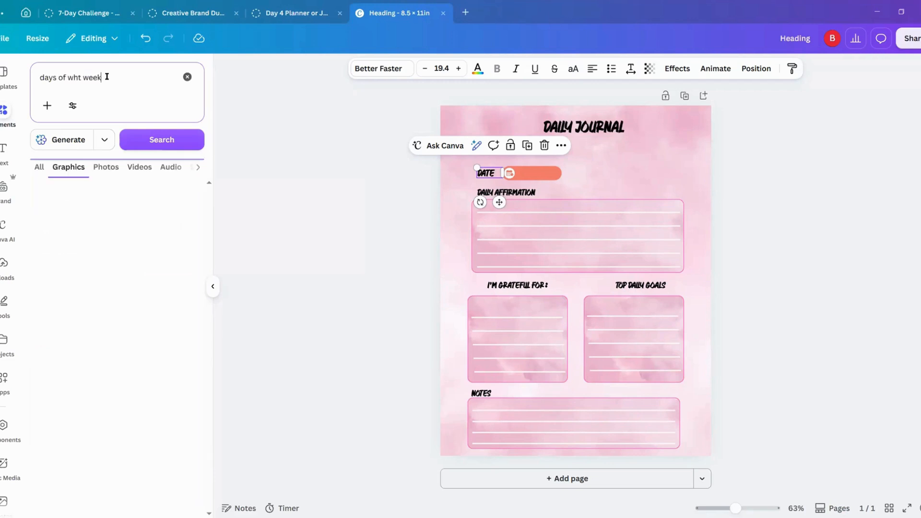
left_click_drag(78, 78, 72, 79)
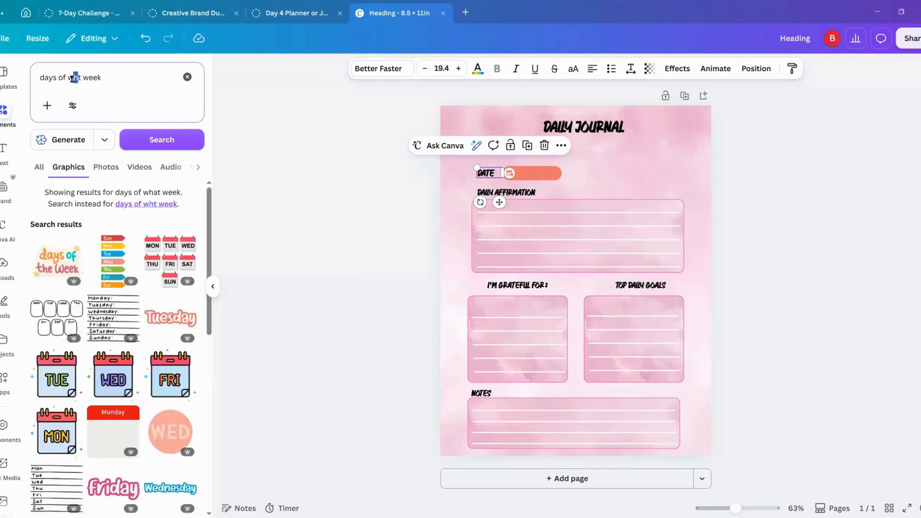
key("BackSpace")
key("BackSpace")
type("the")
key("Delete")
key("Return")
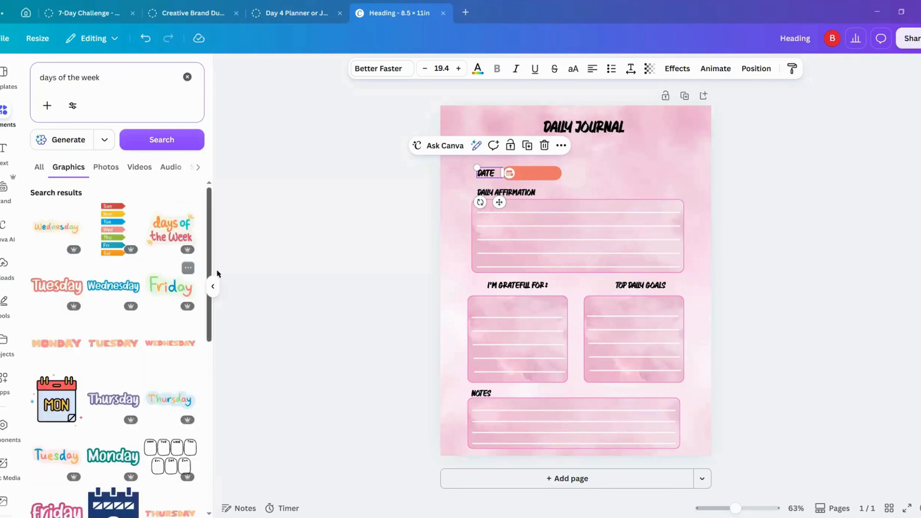
Step: Filter the "days of the week" graphics by price so that only Free items are listed
scroll(158, 358, "down", 4)
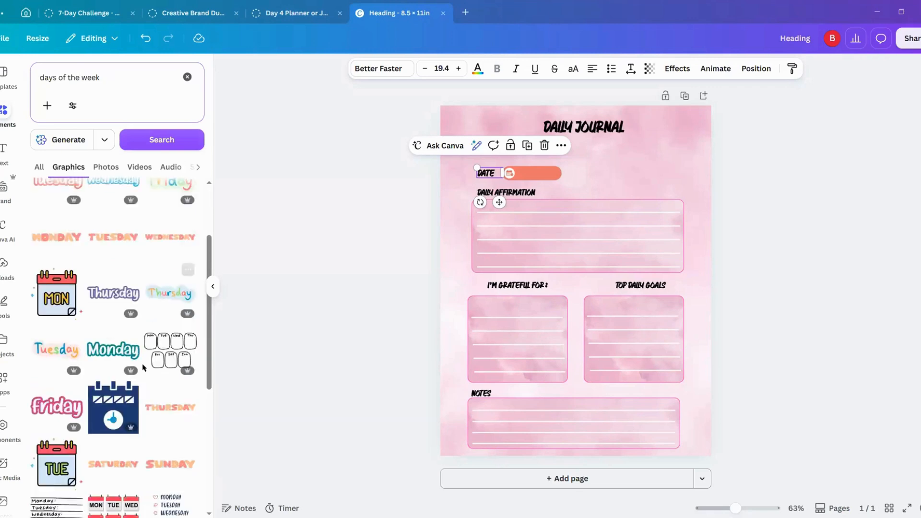
scroll(142, 367, "down", 1)
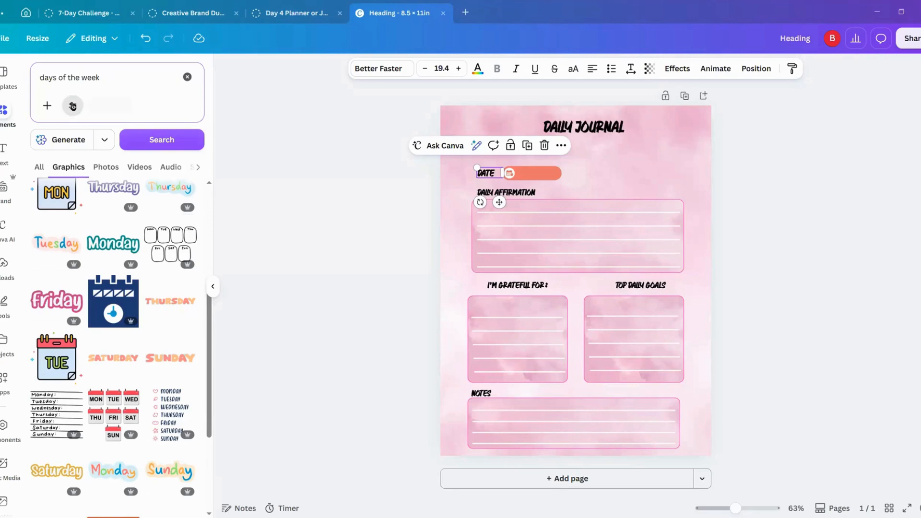
left_click(72, 105)
left_click(77, 349)
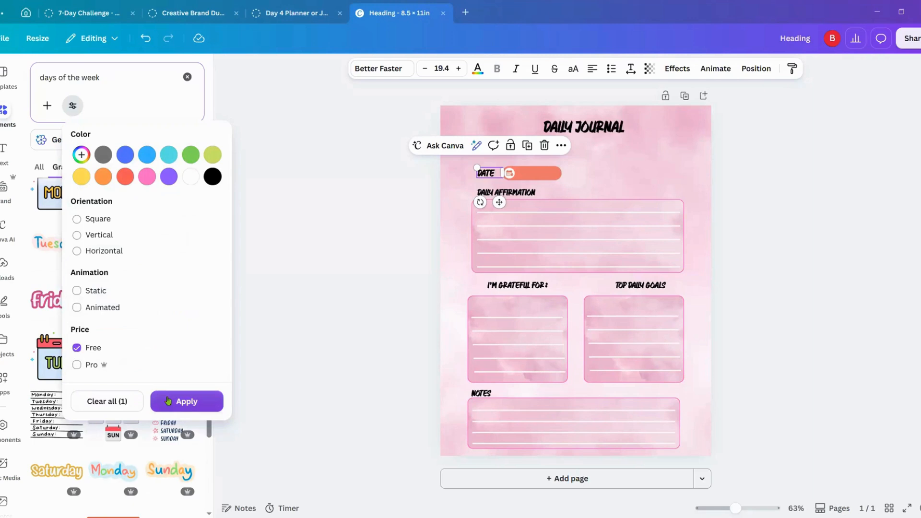
left_click(169, 400)
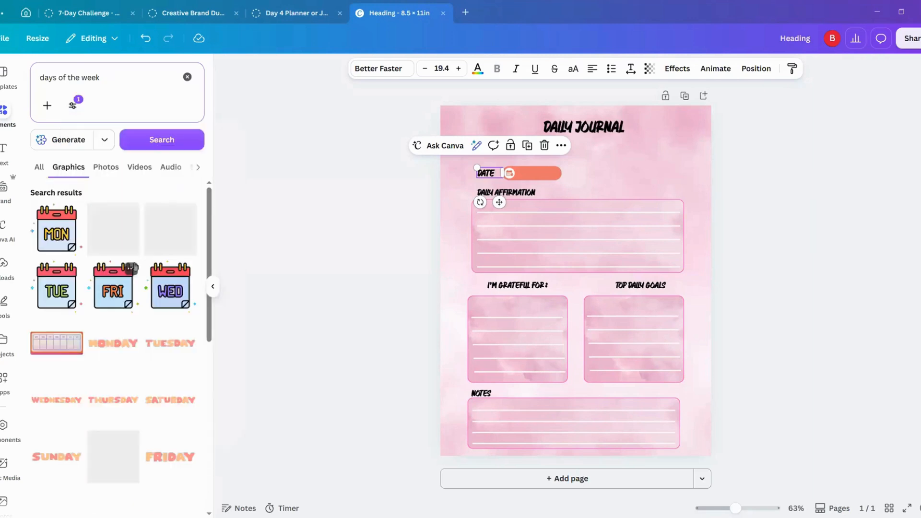
Step: Look through the free "days of the week" graphics for a weekday element that suits the pink journal page
scroll(153, 346, "down", 5)
scroll(146, 349, "down", 3)
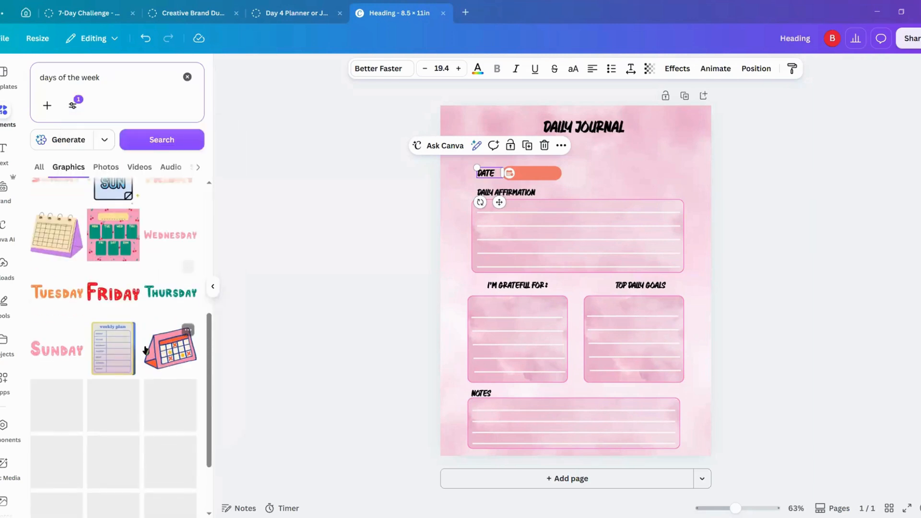
scroll(146, 349, "down", 5)
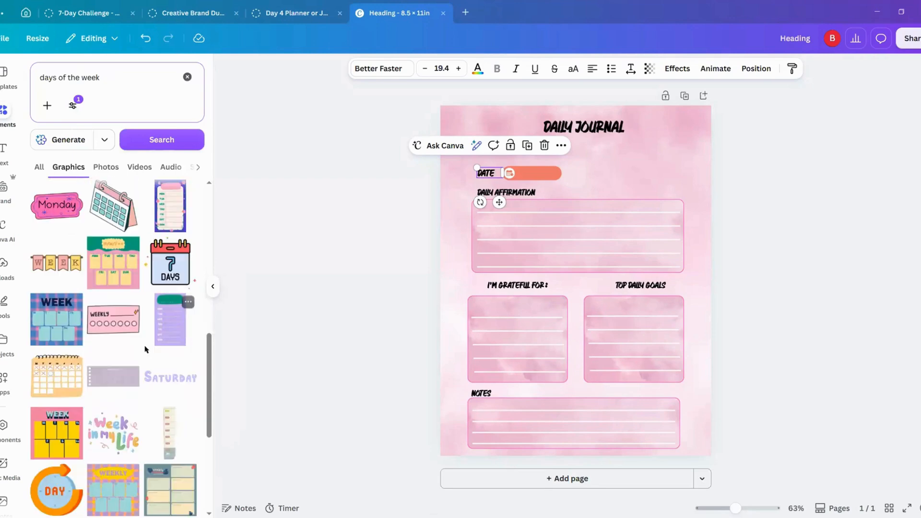
scroll(151, 389, "down", 1)
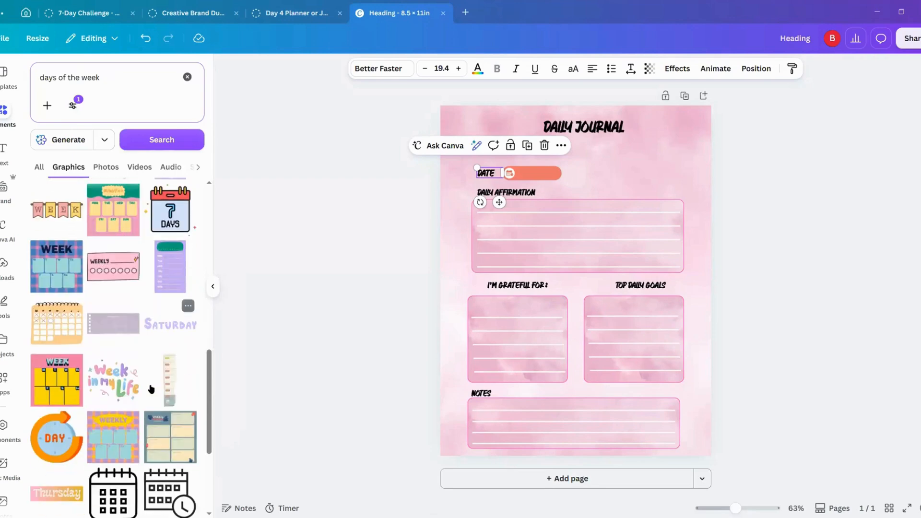
scroll(151, 389, "down", 4)
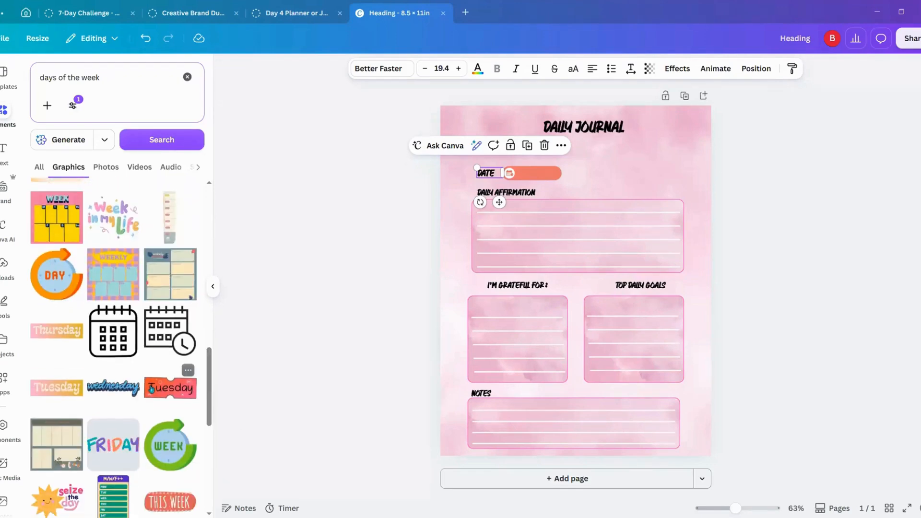
scroll(151, 388, "down", 6)
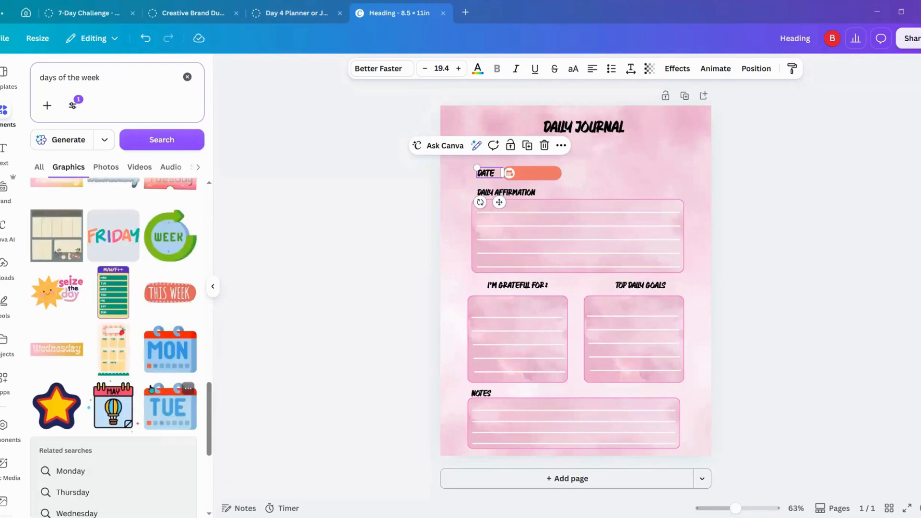
scroll(172, 359, "down", 2)
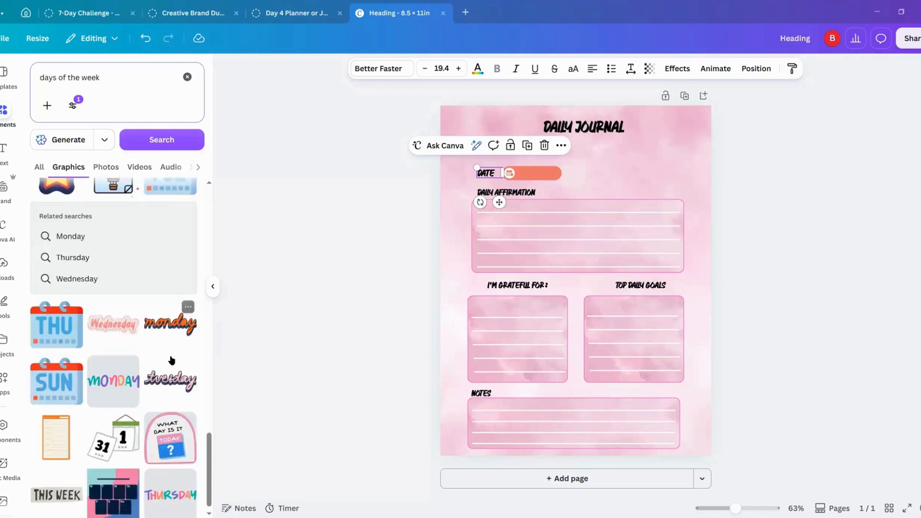
scroll(163, 383, "down", 4)
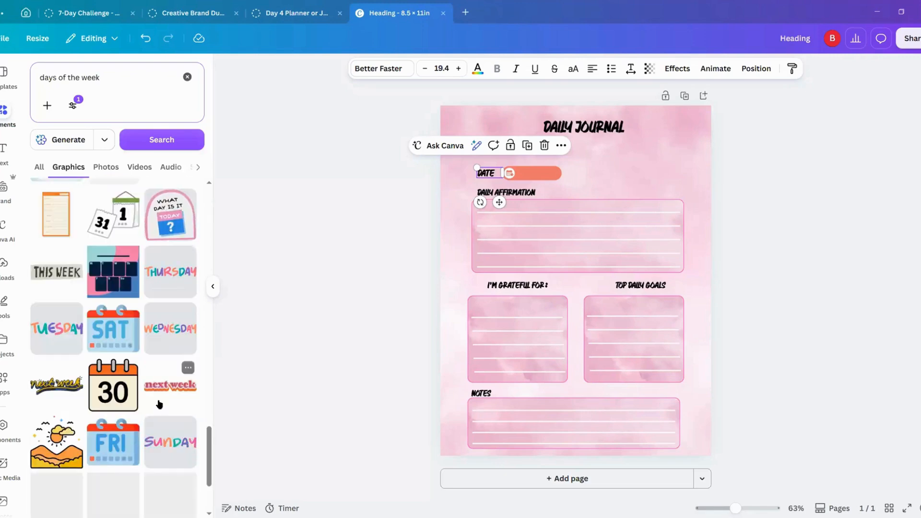
scroll(158, 403, "down", 3)
scroll(157, 400, "down", 4)
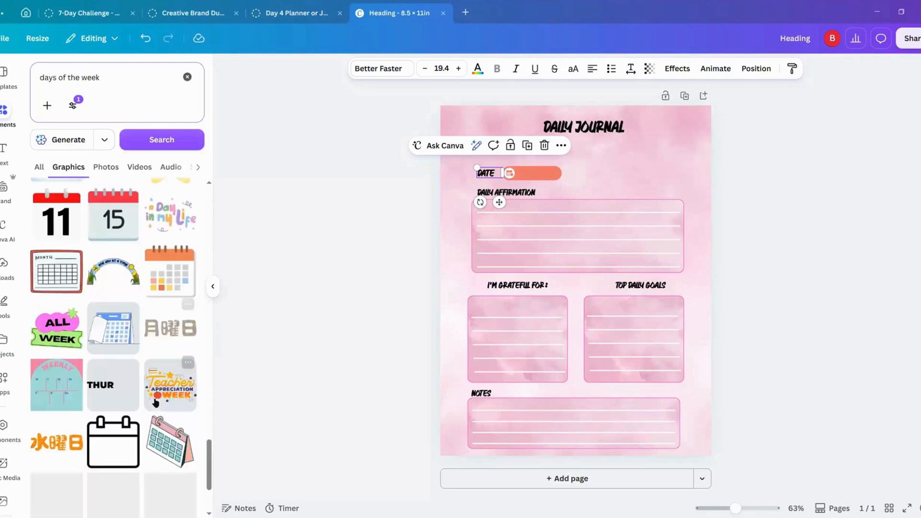
scroll(155, 401, "down", 3)
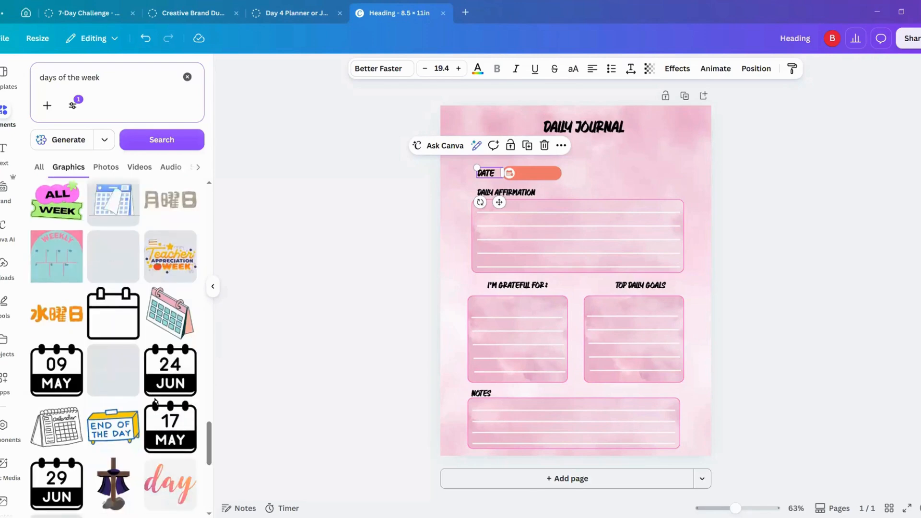
scroll(155, 401, "down", 6)
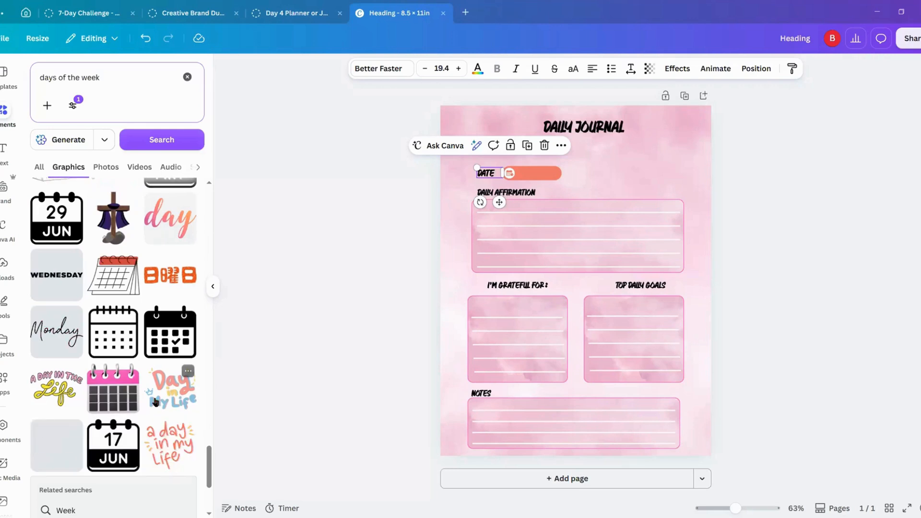
scroll(155, 401, "down", 4)
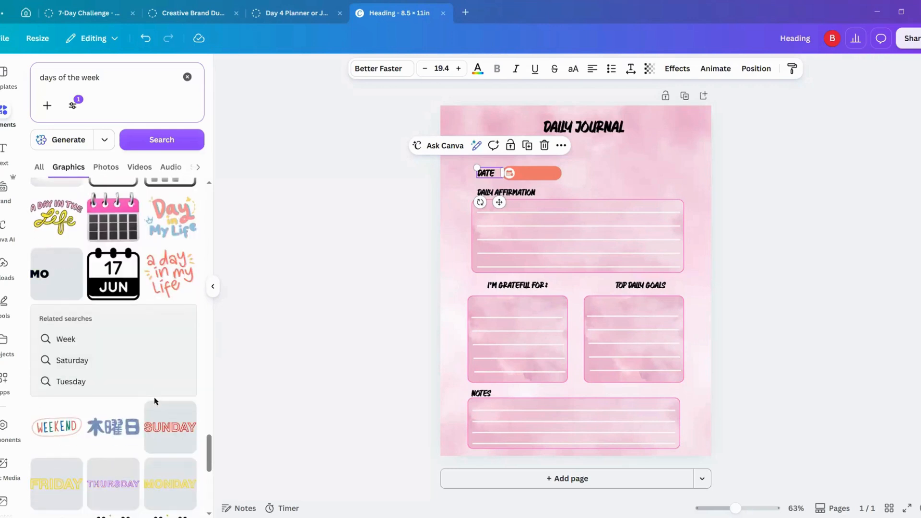
scroll(155, 400, "down", 7)
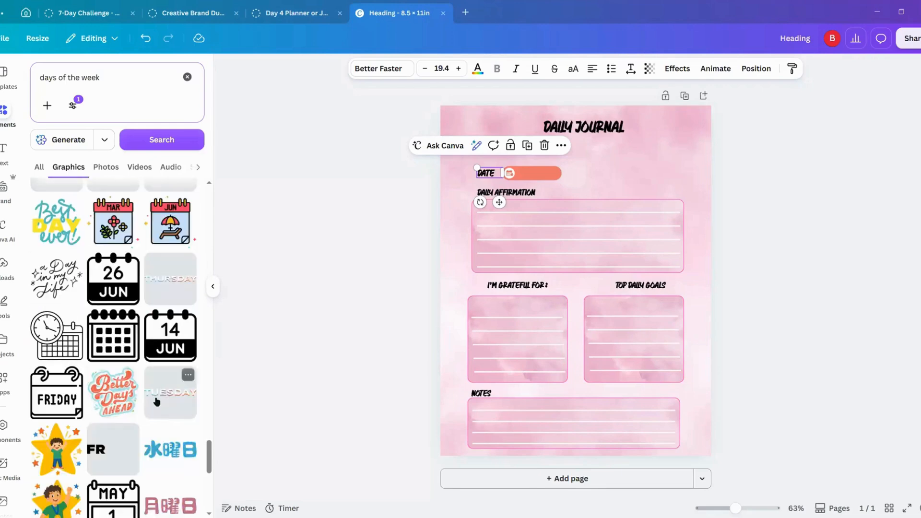
scroll(155, 401, "down", 3)
scroll(157, 401, "up", 3)
scroll(156, 402, "up", 2)
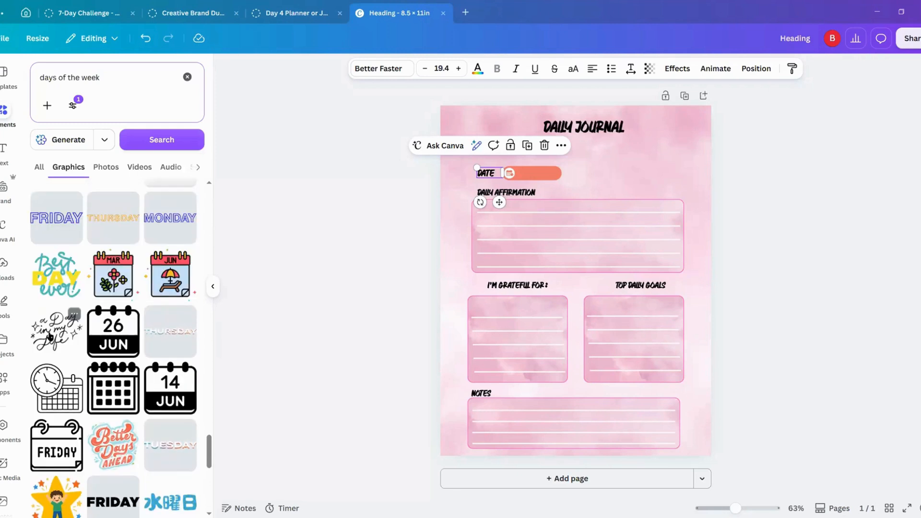
scroll(72, 350, "down", 3)
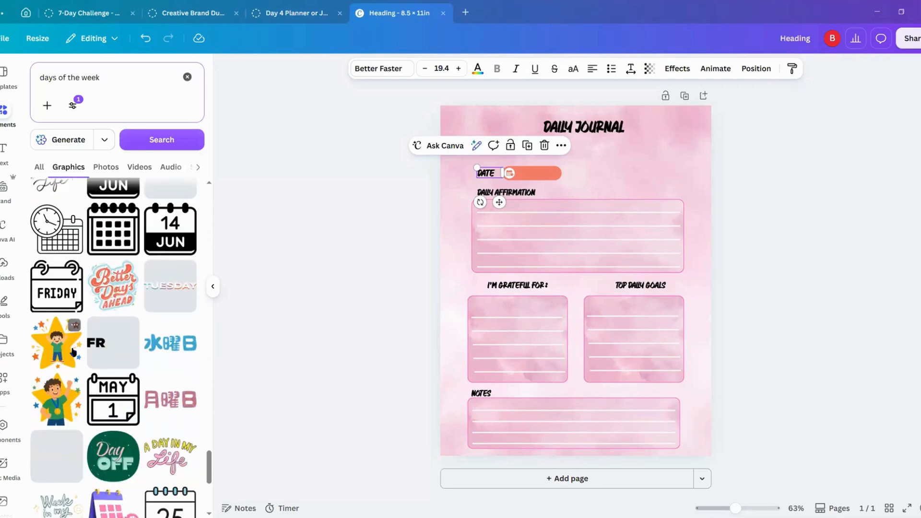
scroll(96, 326, "down", 1)
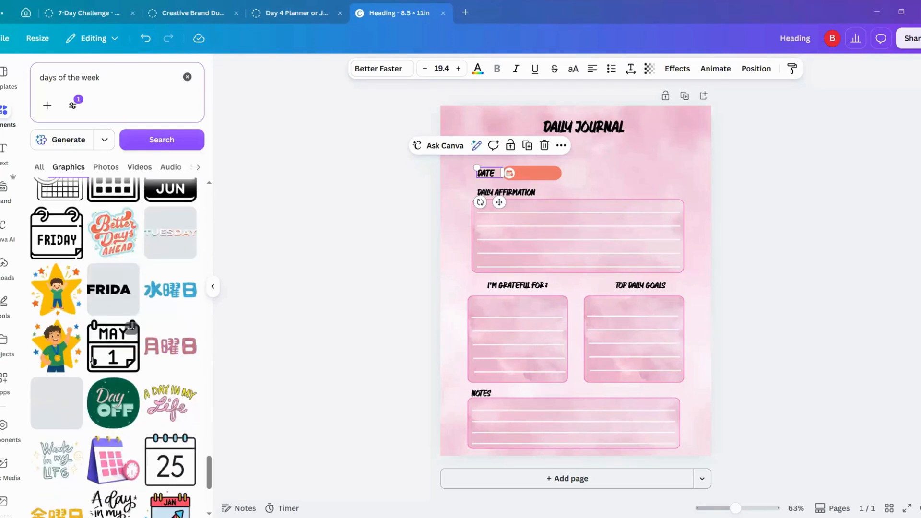
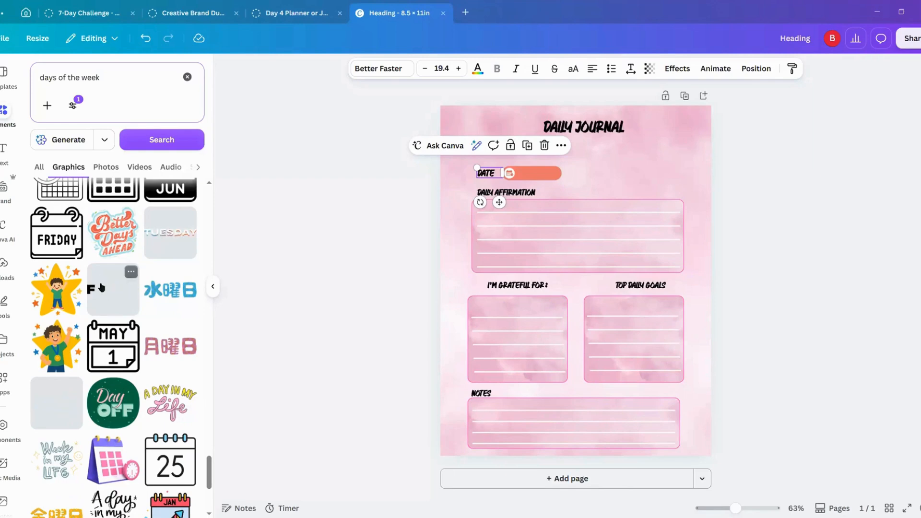
Step: Add the "A Day in My Life" graphic, shrink and tilt it clockwise, and place it in the page's upper-right corner beside the title
scroll(106, 303, "down", 1)
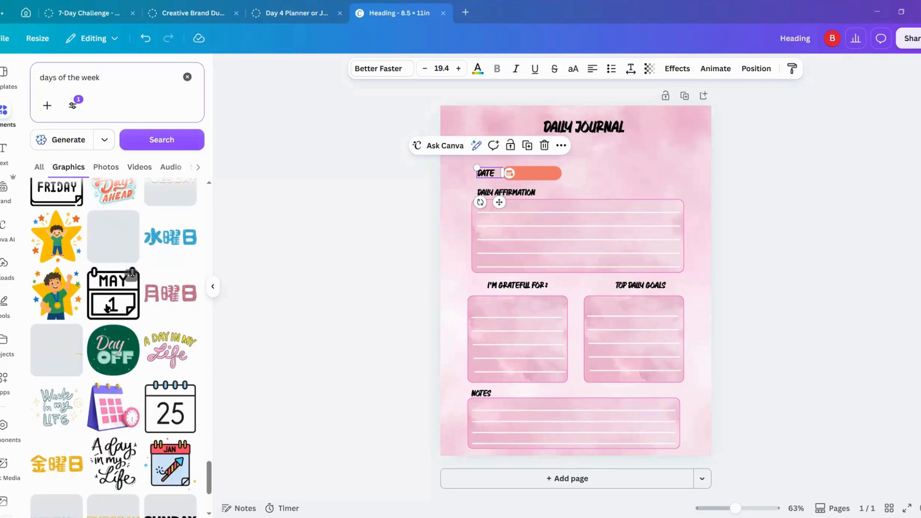
scroll(110, 304, "down", 2)
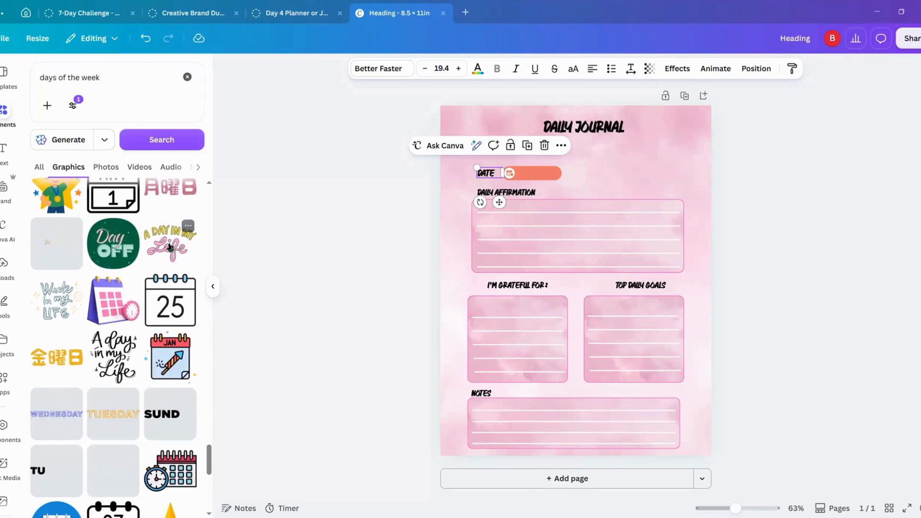
left_click(169, 247)
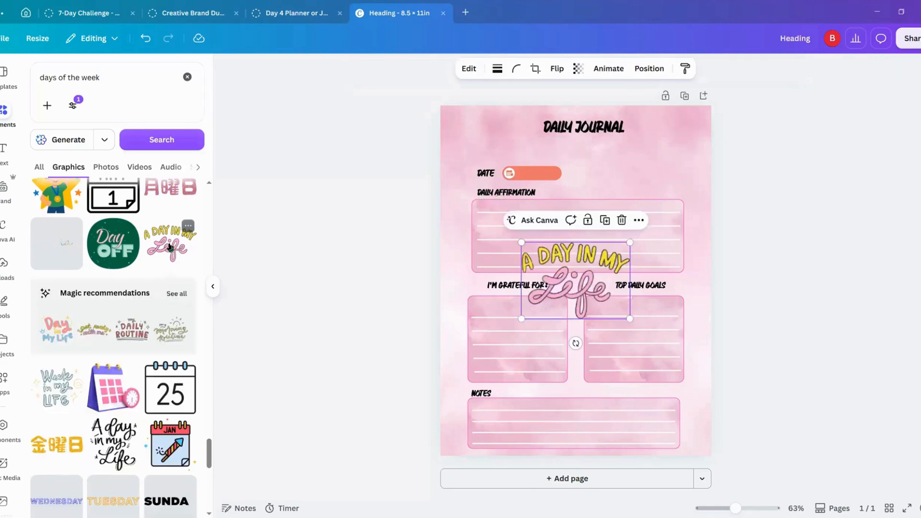
left_click_drag(565, 282, 640, 157)
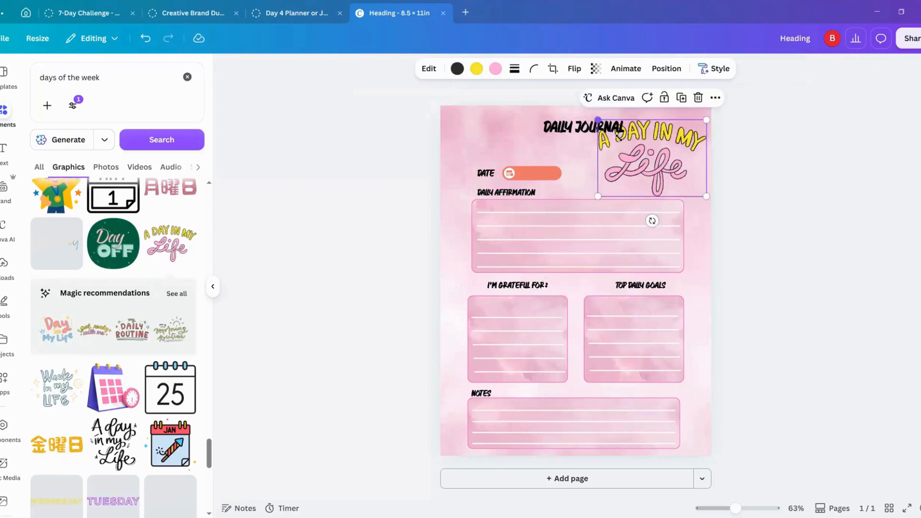
left_click_drag(596, 118, 637, 149)
mouse_move(672, 220)
left_mouse_down()
mouse_move(637, 231)
mouse_move(657, 224)
left_mouse_up()
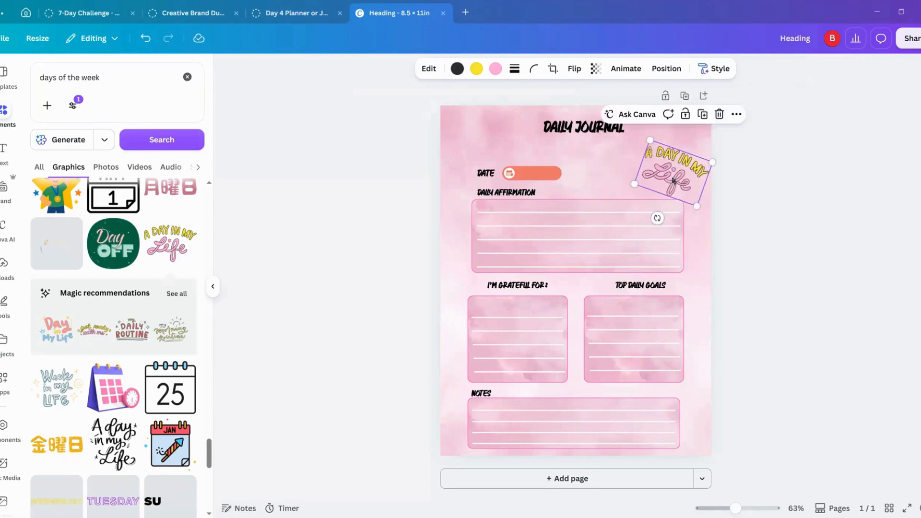
left_click_drag(671, 178, 691, 145)
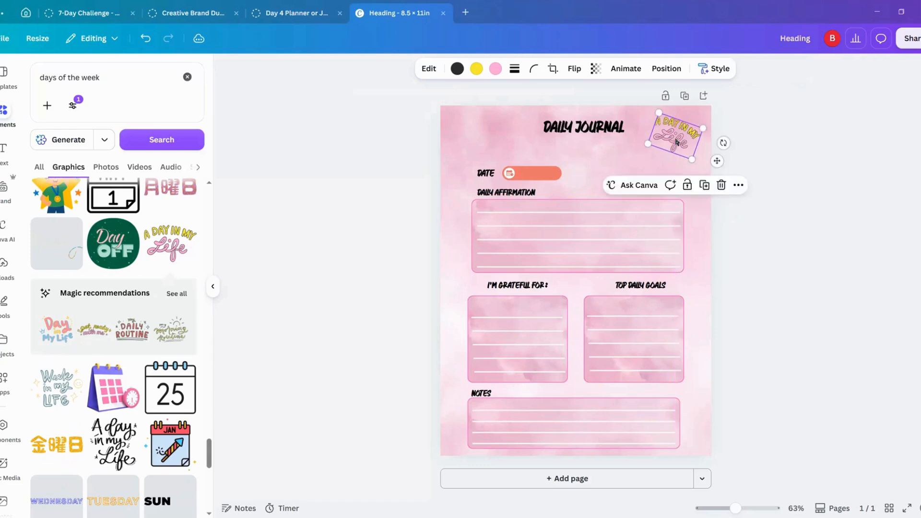
Step: Recolor the date banner's coral background with the very light pink from the photo colors
left_click(547, 173)
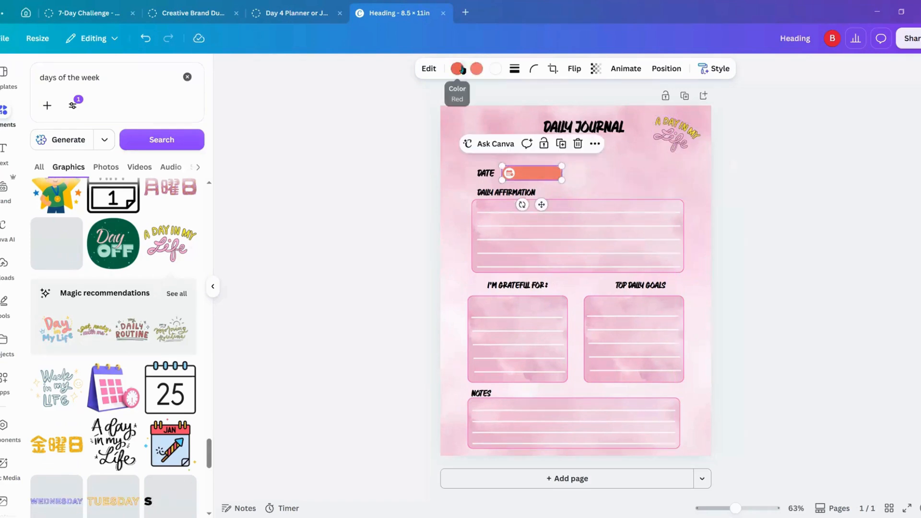
left_click(457, 70)
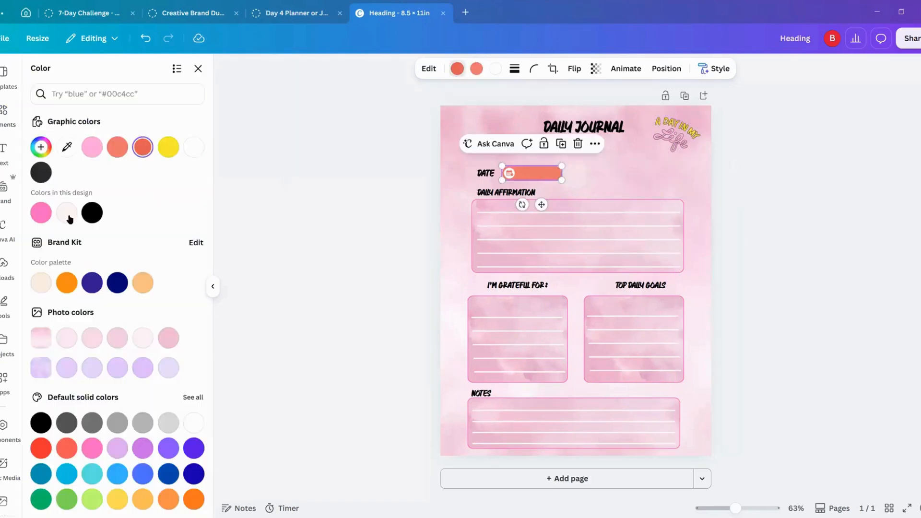
left_click(66, 213)
left_click(476, 69)
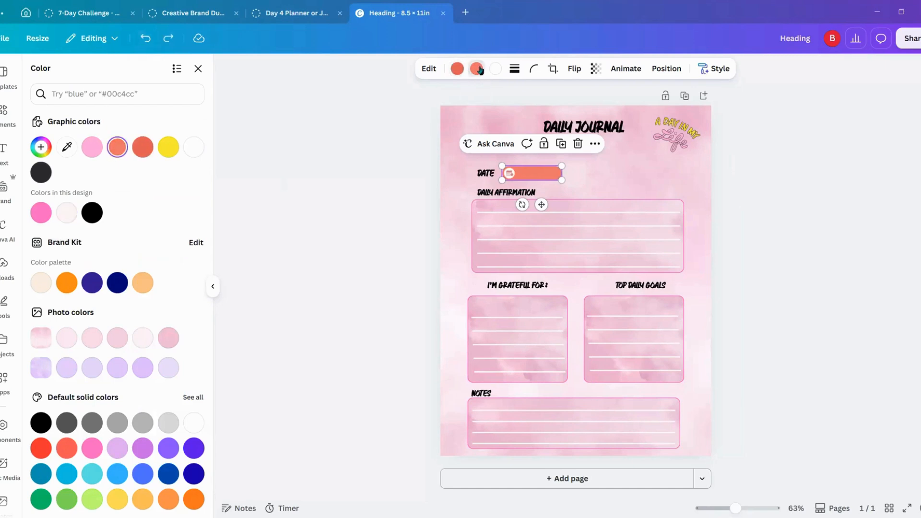
left_click(67, 213)
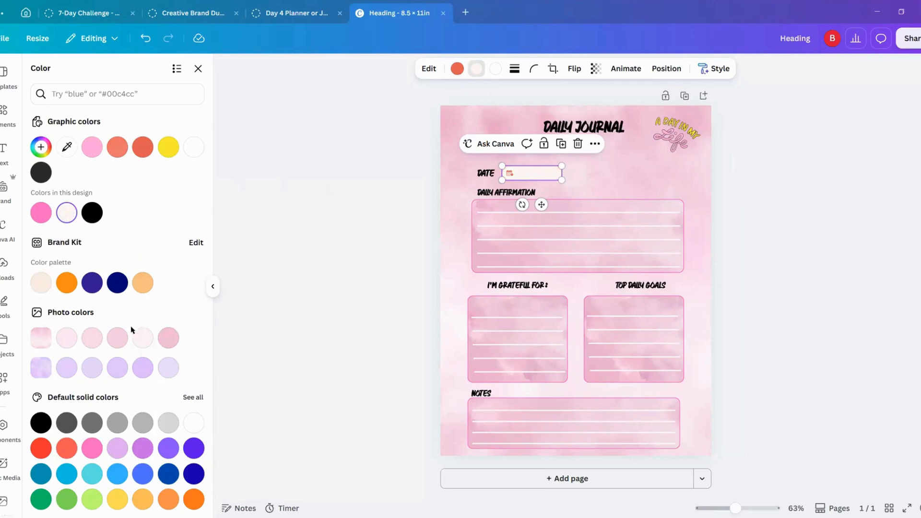
left_click(147, 342)
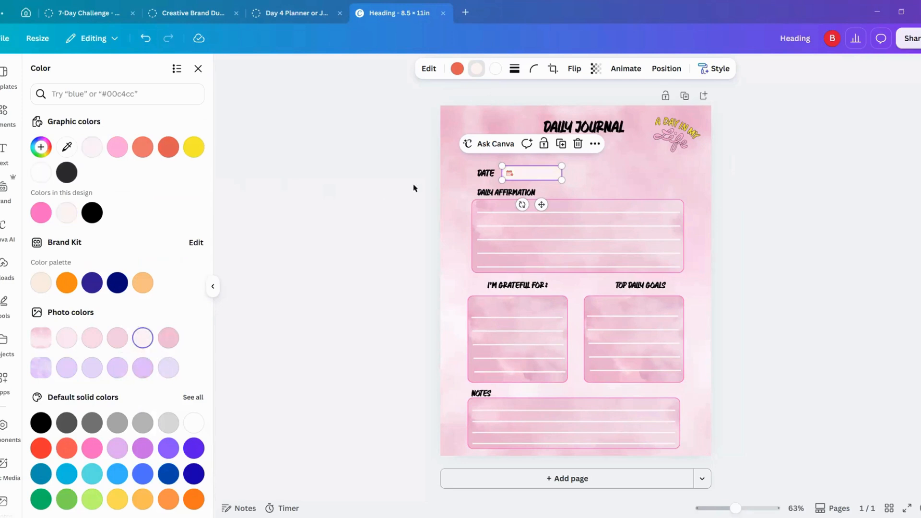
left_click(504, 178)
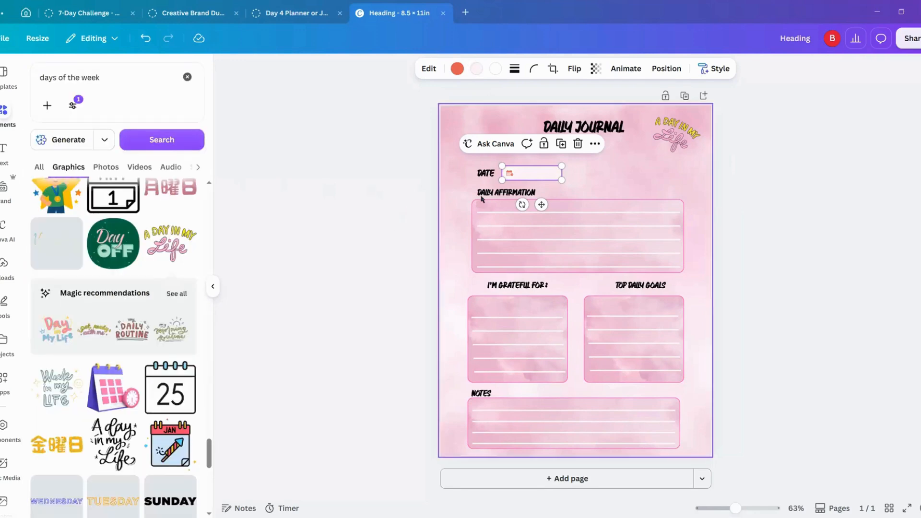
scroll(179, 318, "down", 15)
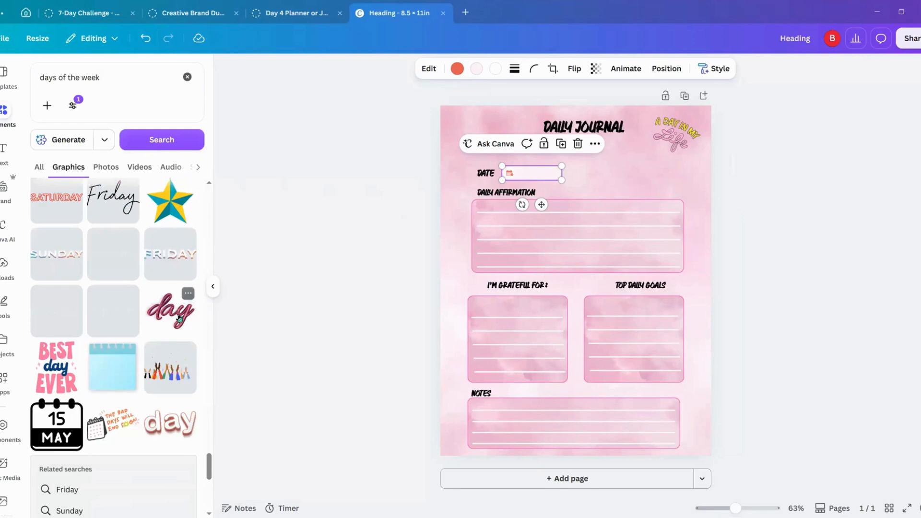
scroll(178, 317, "up", 2)
scroll(178, 318, "up", 4)
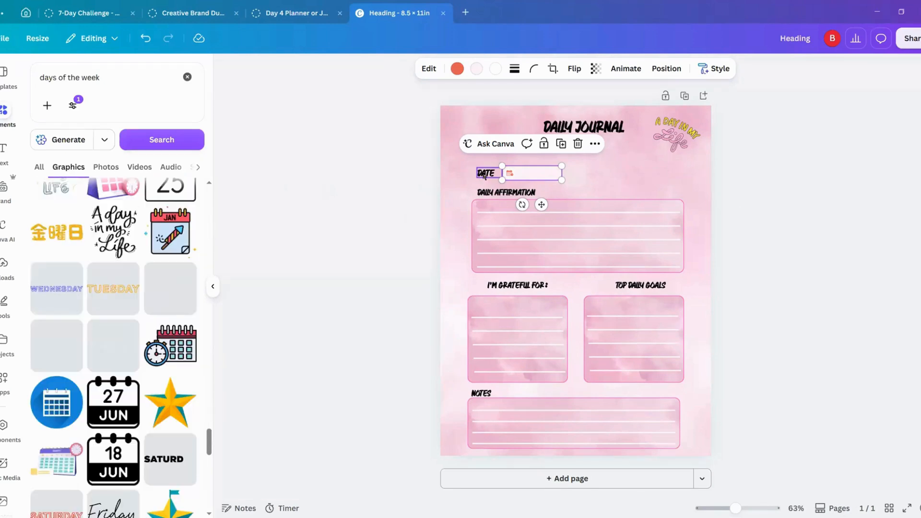
Step: Duplicate the "DATE" label, move the copy to the right of the date banner and change its text to "MON"
left_click(485, 172)
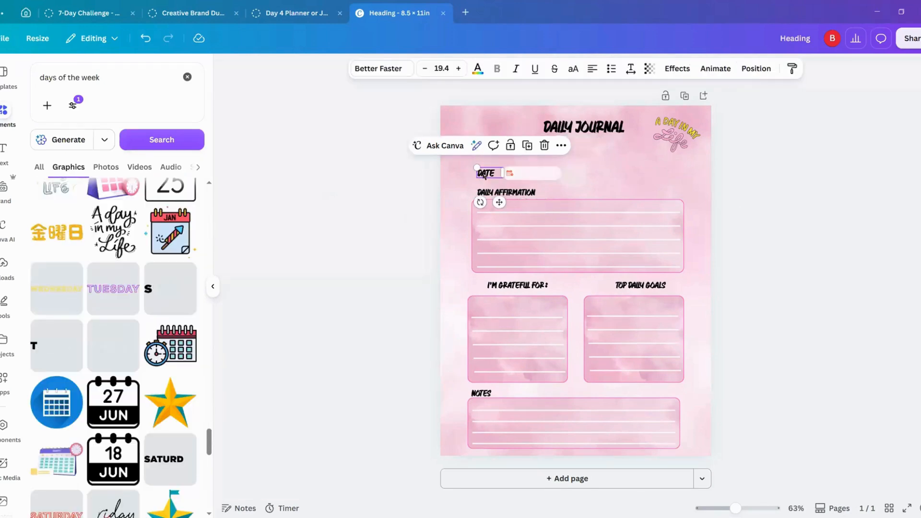
left_click(527, 145)
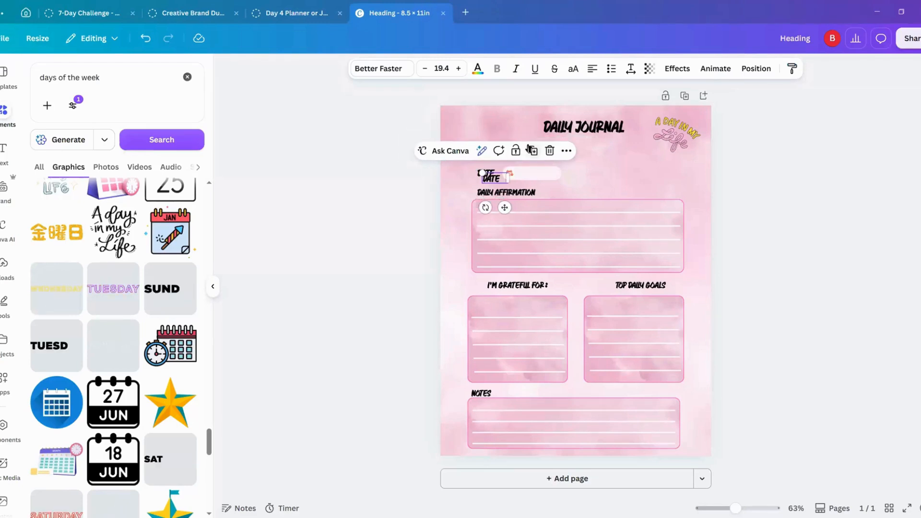
left_click(212, 286)
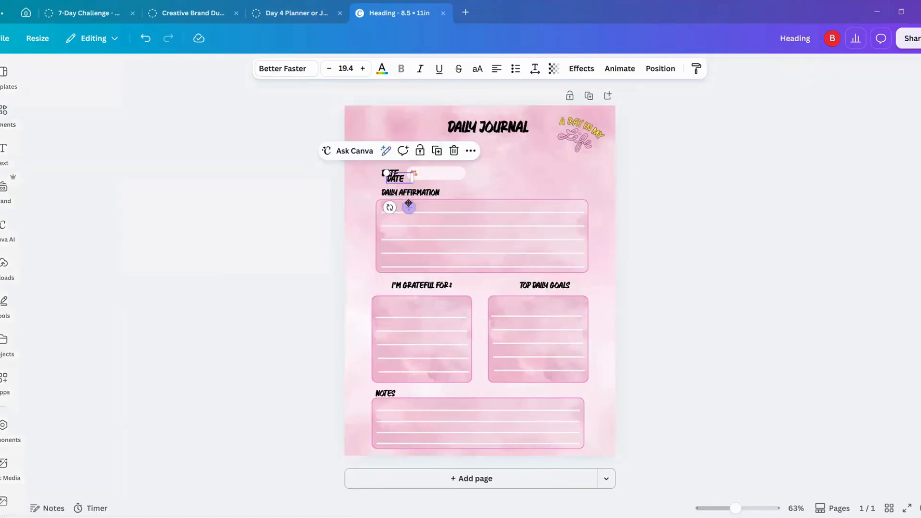
left_click_drag(415, 208, 497, 201)
double_click(487, 174)
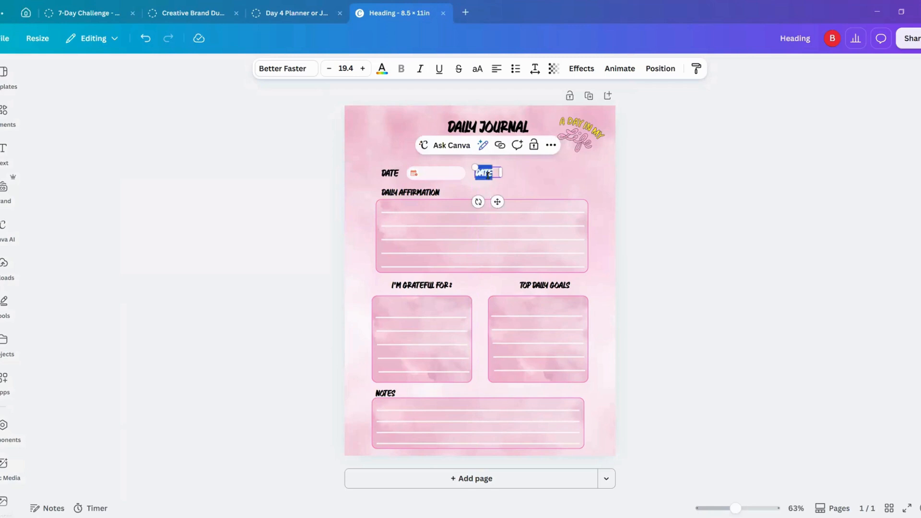
type("MON")
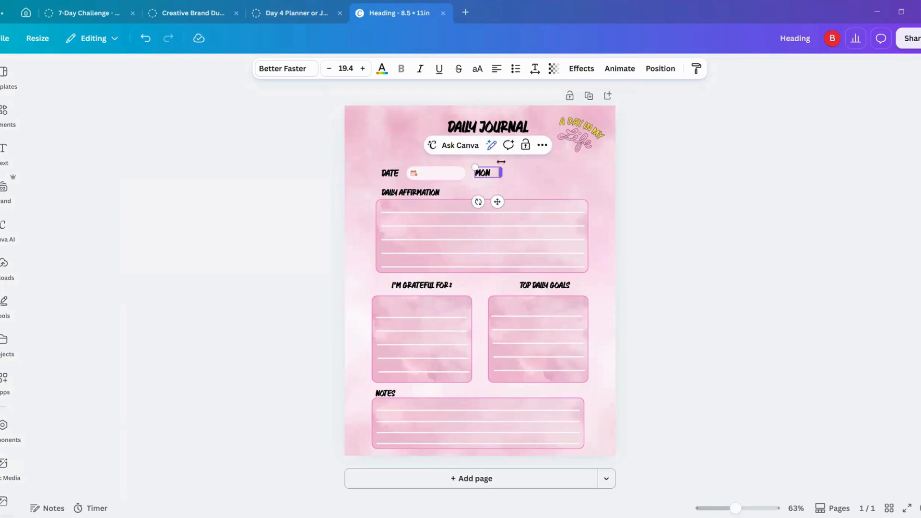
Step: Center-align the "MON" label, shrink it to size 17.3 and move it closer to the date banner
left_click(497, 70)
left_click_drag(475, 168, 477, 170)
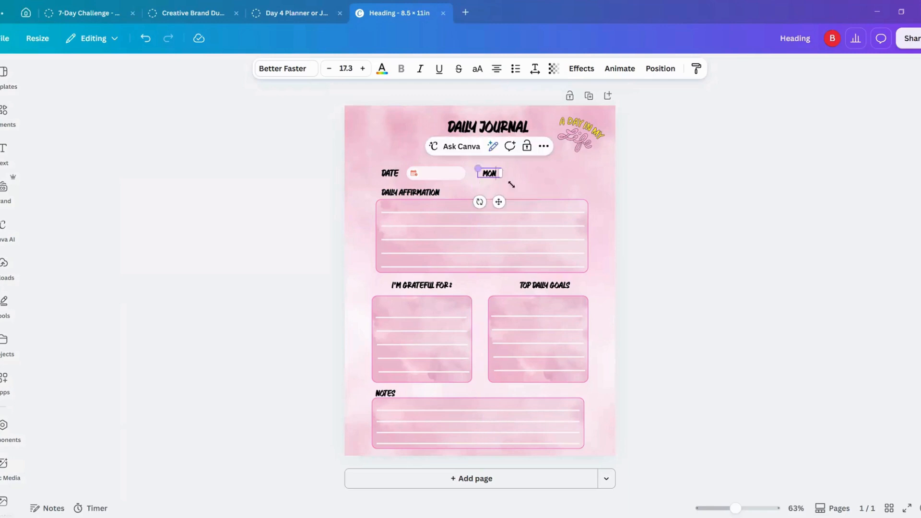
left_click_drag(498, 201, 493, 201)
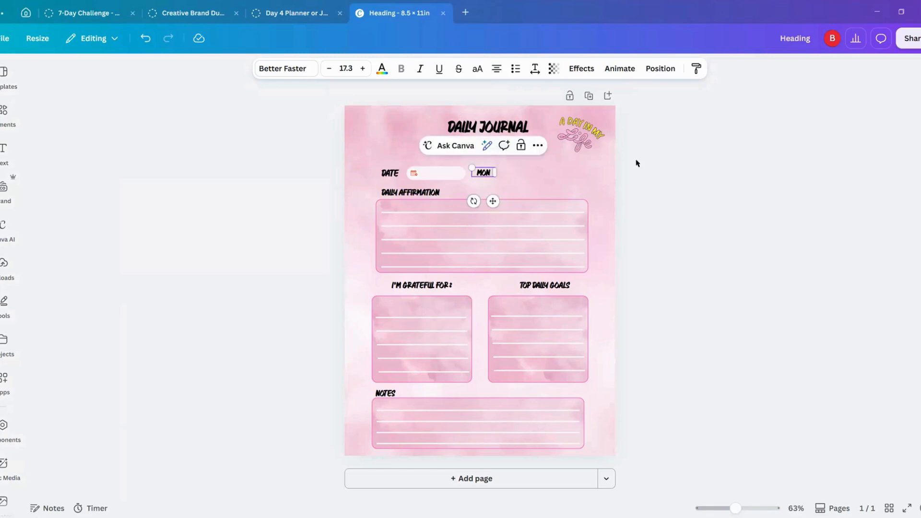
Step: Duplicate the "MON" label, place the copy directly to its right and change its text to "TUES"
left_click(727, 160)
left_click(485, 173)
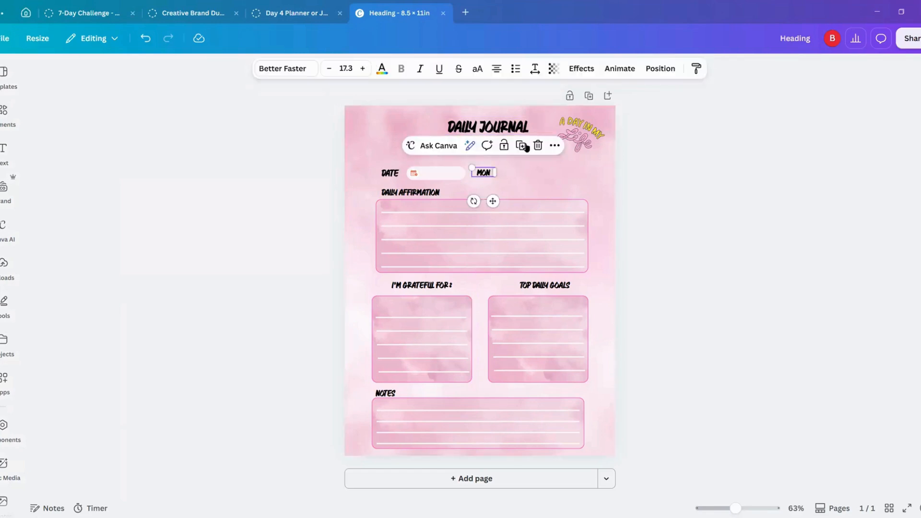
left_click(523, 145)
left_click_drag(496, 205, 514, 188)
double_click(502, 173)
type("TUES")
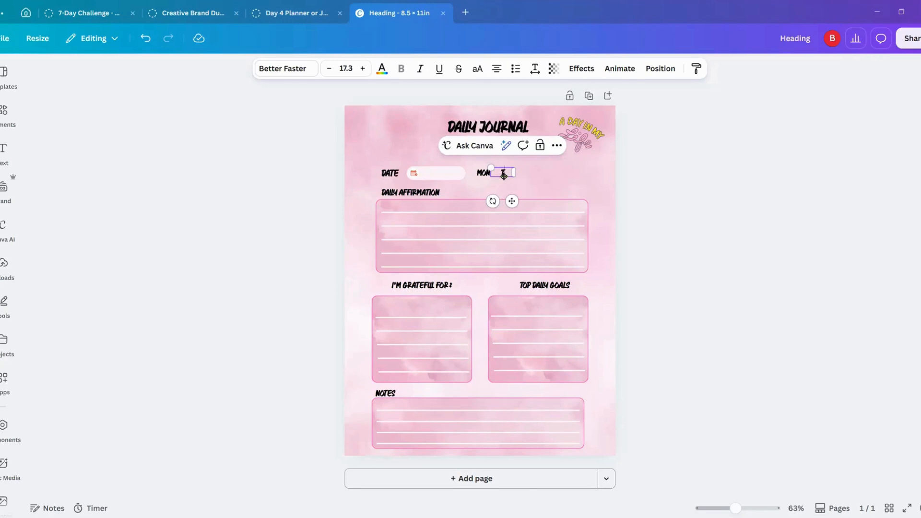
Step: Make four copies of the "TUES" label, spaced evenly in a row to its right
left_click(795, 234)
left_click(504, 173)
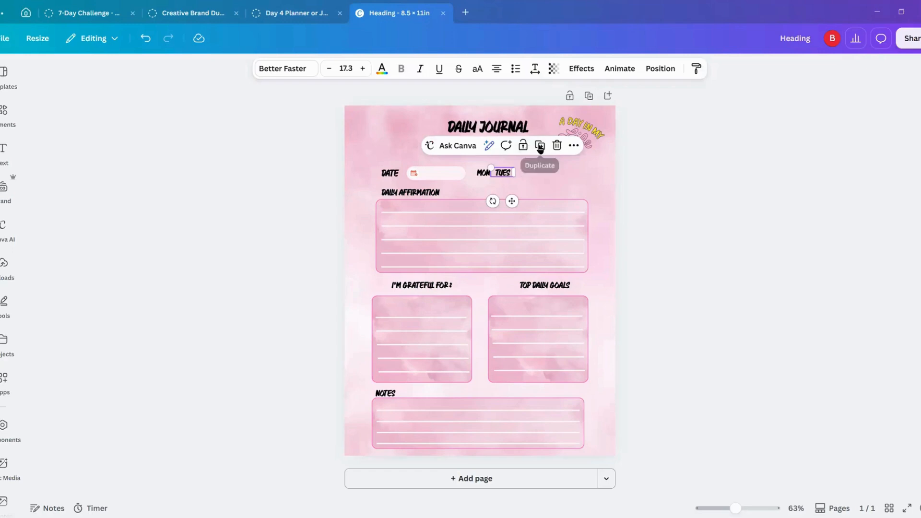
left_click(540, 148)
left_click_drag(516, 206, 535, 201)
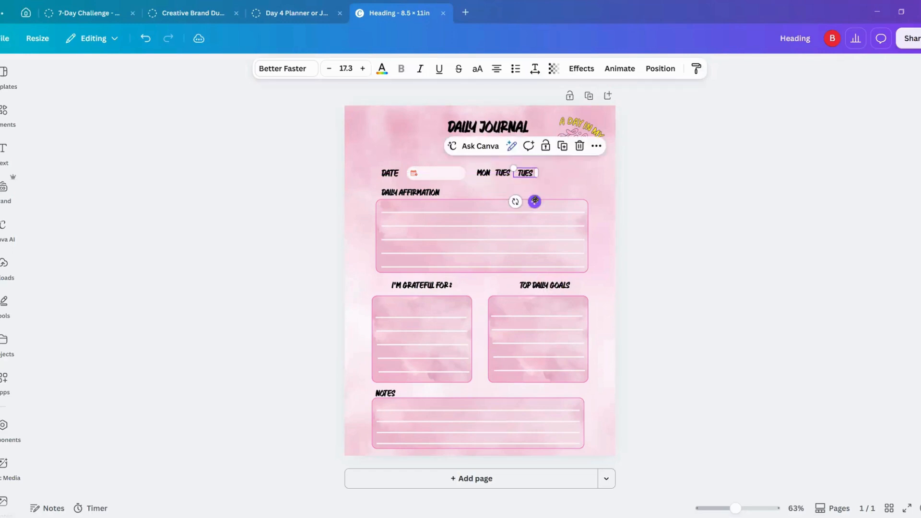
left_click(562, 146)
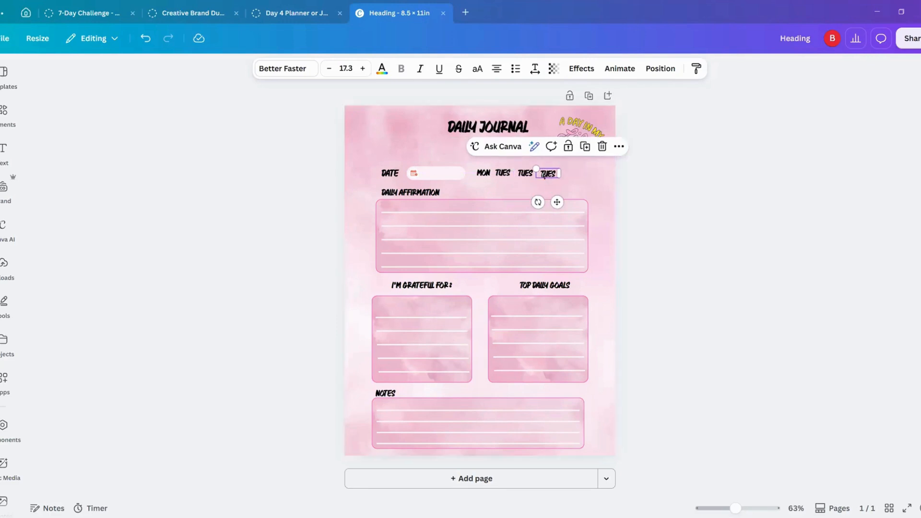
left_click(585, 147)
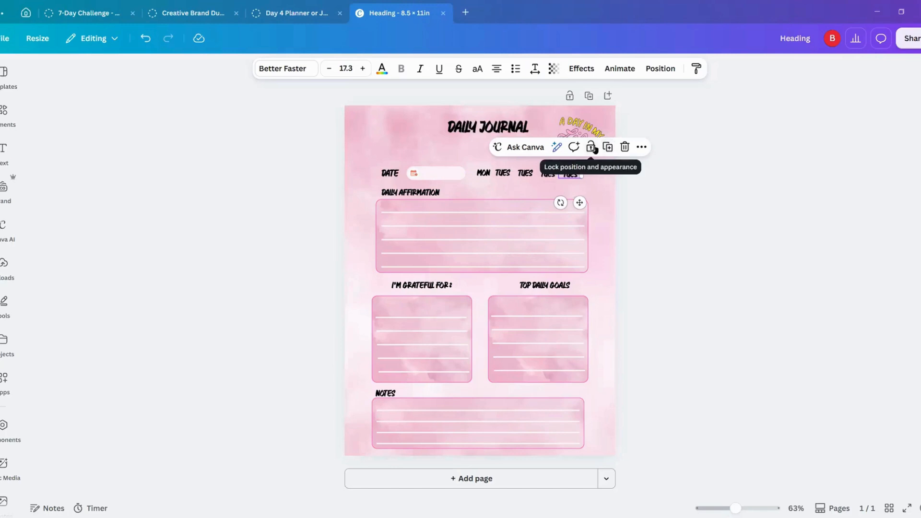
left_click(608, 147)
Step: Change the four duplicate weekday labels, from left to right, to "WED", "THURS", "FRI" and "SAT"
left_click(525, 175)
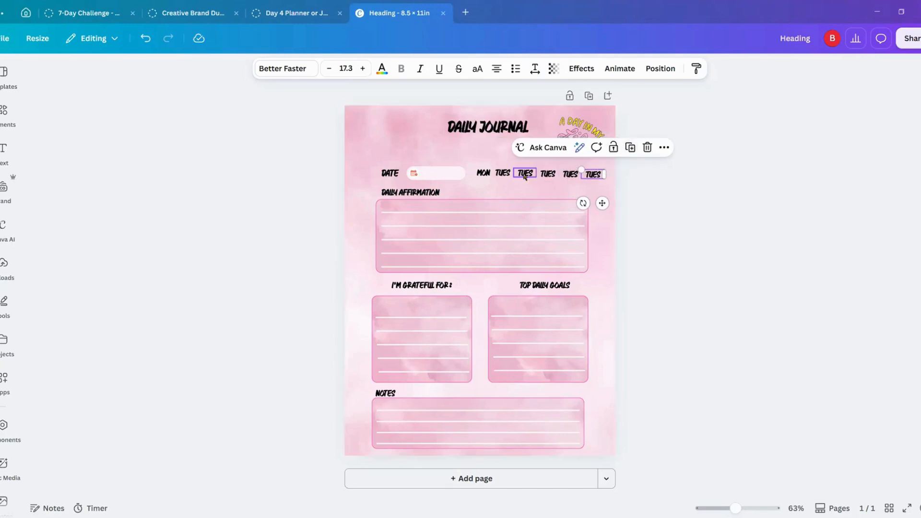
double_click(525, 174)
type("WED")
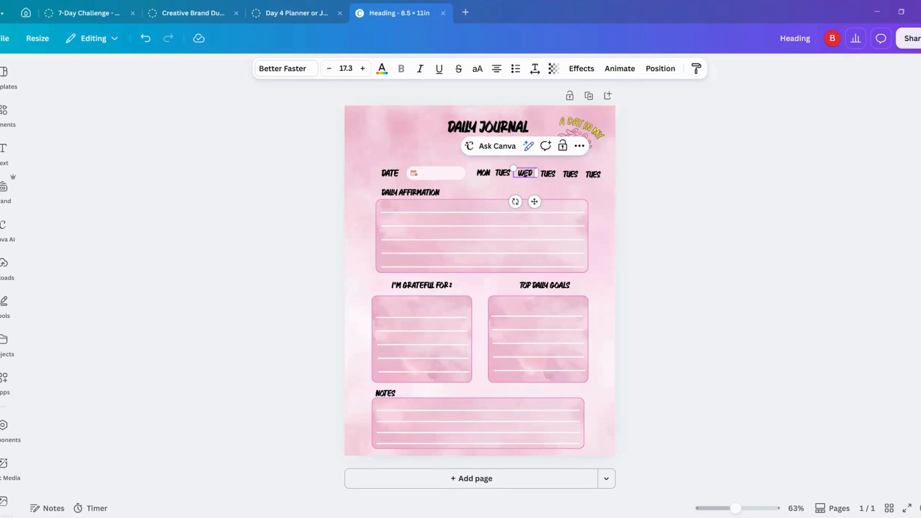
left_click(549, 174)
double_click(551, 175)
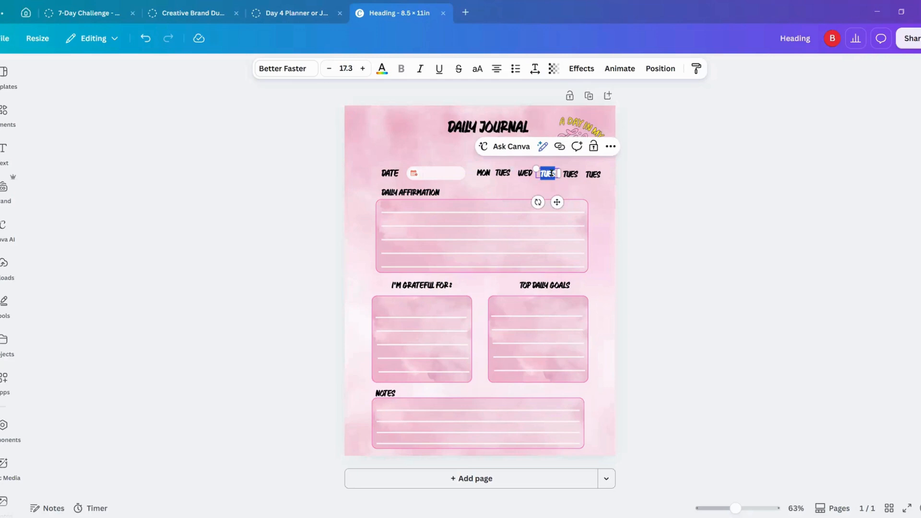
type("THURS")
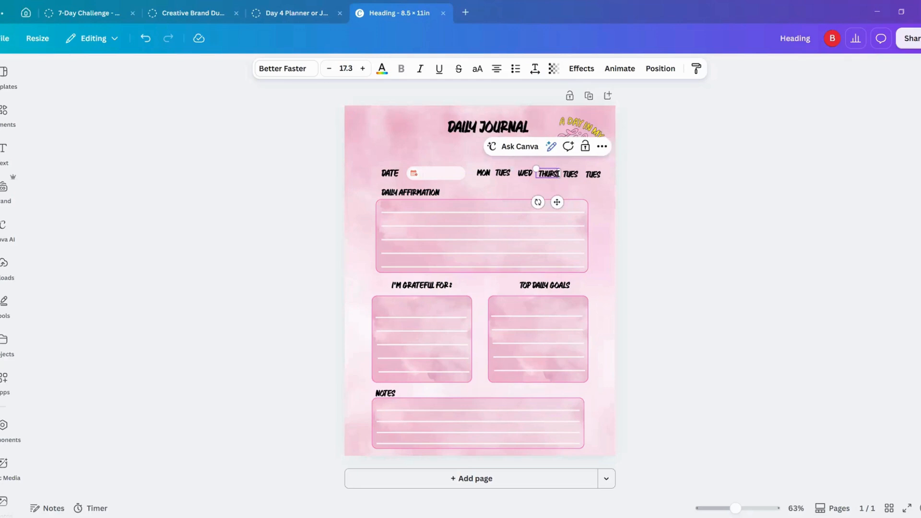
double_click(572, 175)
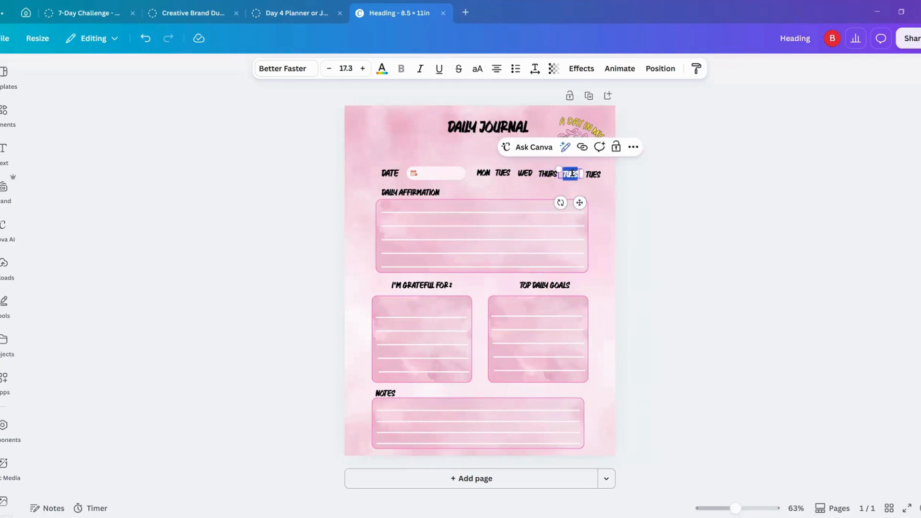
type("FRI")
double_click(595, 174)
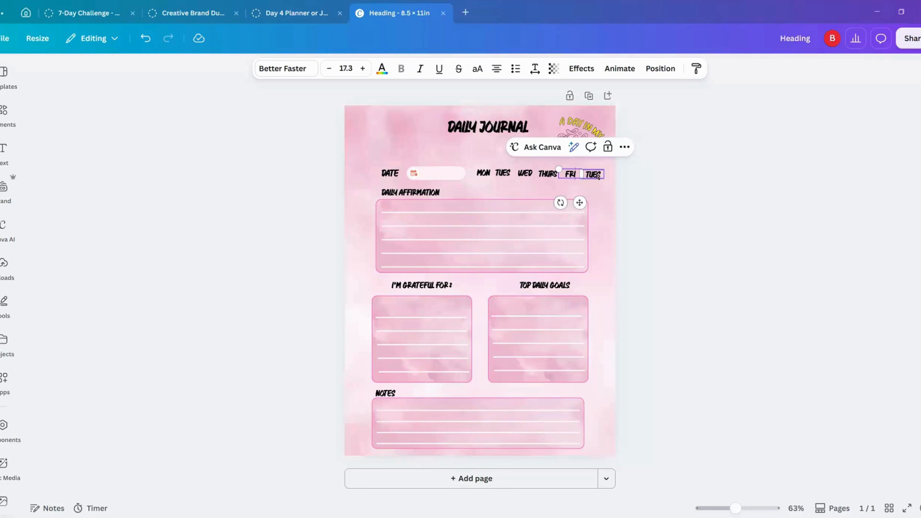
type("SAT")
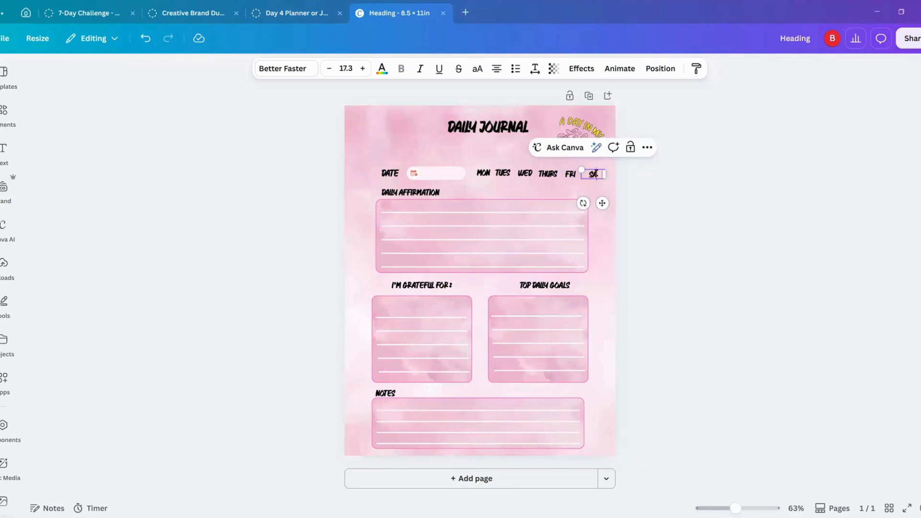
Step: Duplicate the "SAT" label, place the copy directly to its right and change its text to "SUN"
left_click(617, 182)
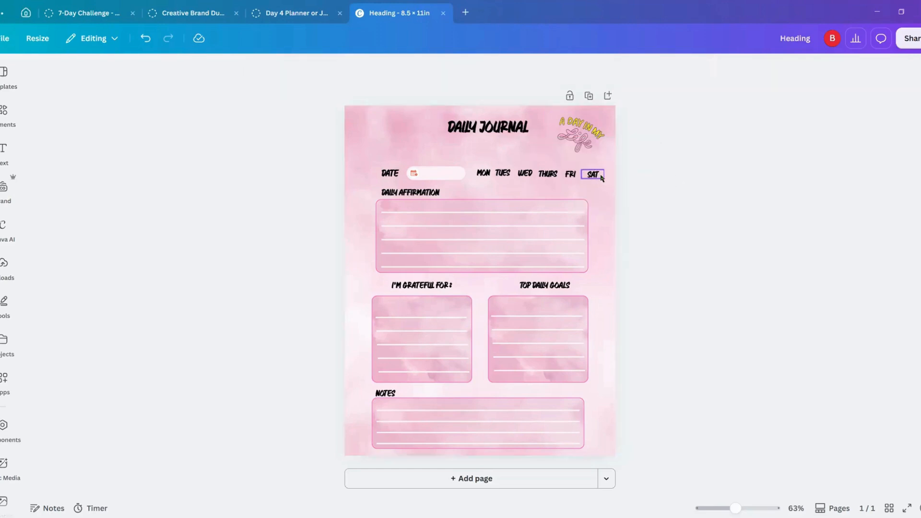
left_click(603, 178)
left_click(627, 149)
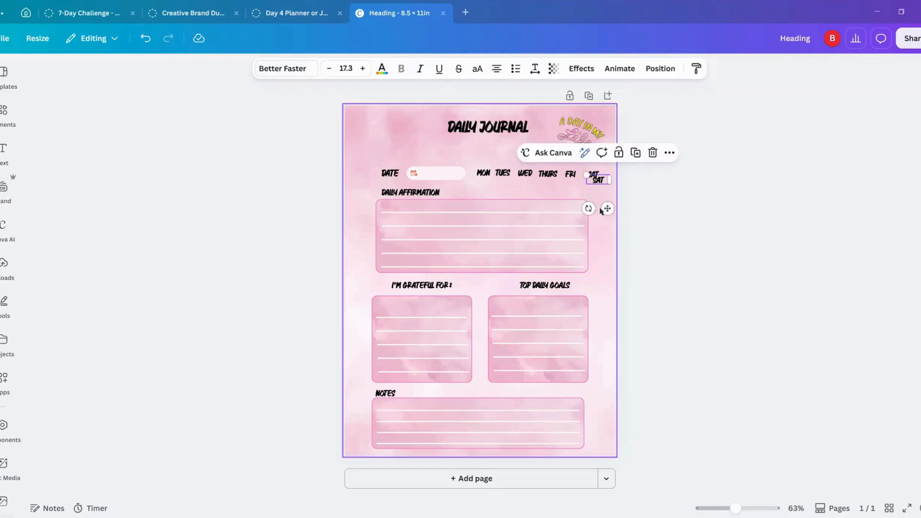
left_click_drag(620, 204, 624, 205)
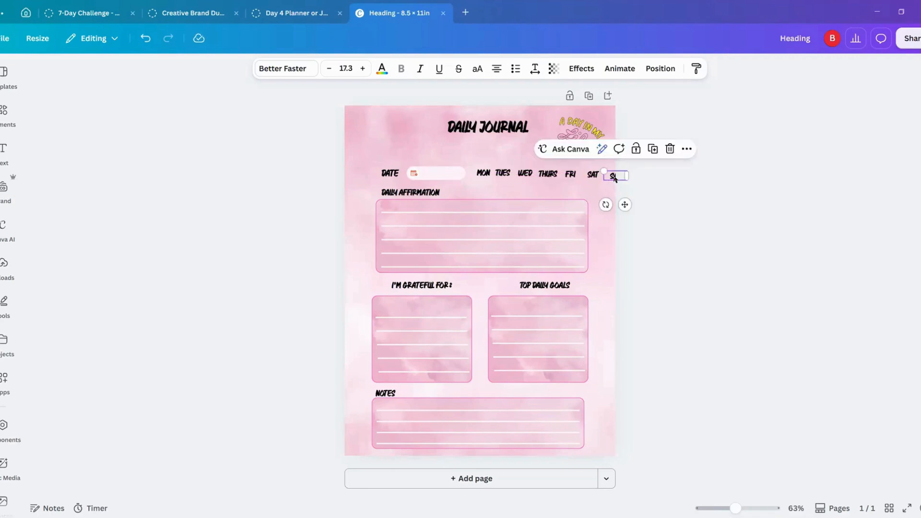
double_click(614, 177)
type("SU")
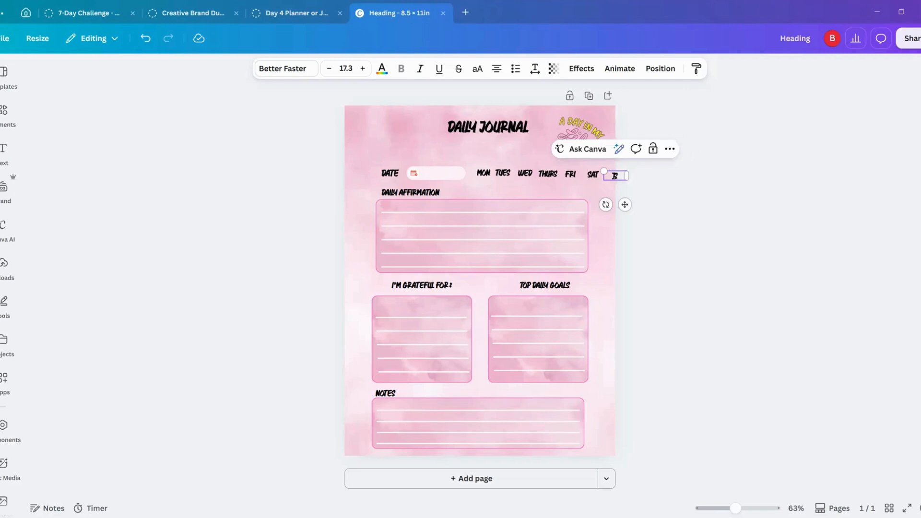
type("N")
Step: Align the seven weekday labels from "MON" to "SUN" along their middles and group them
left_click(581, 175, "shift")
left_click(567, 176, "shift")
left_click(549, 175, "shift")
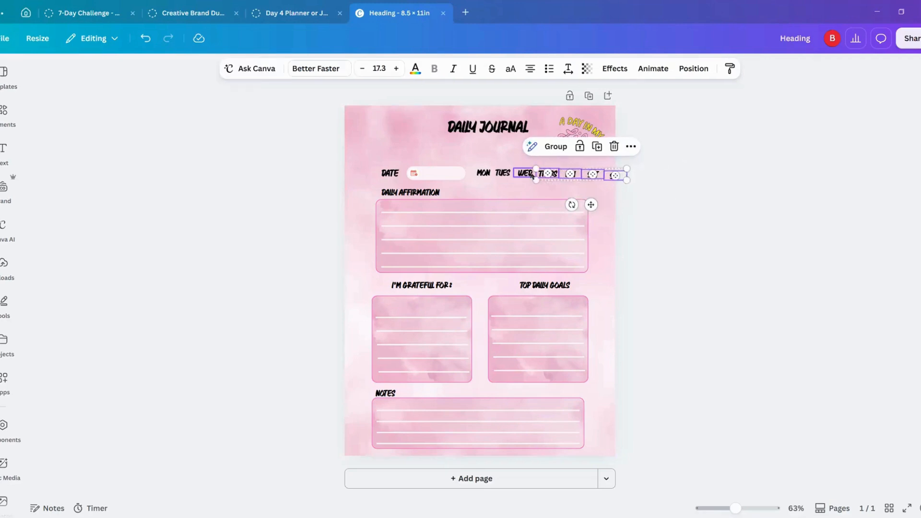
left_click(524, 174, "shift")
left_click(496, 176, "shift")
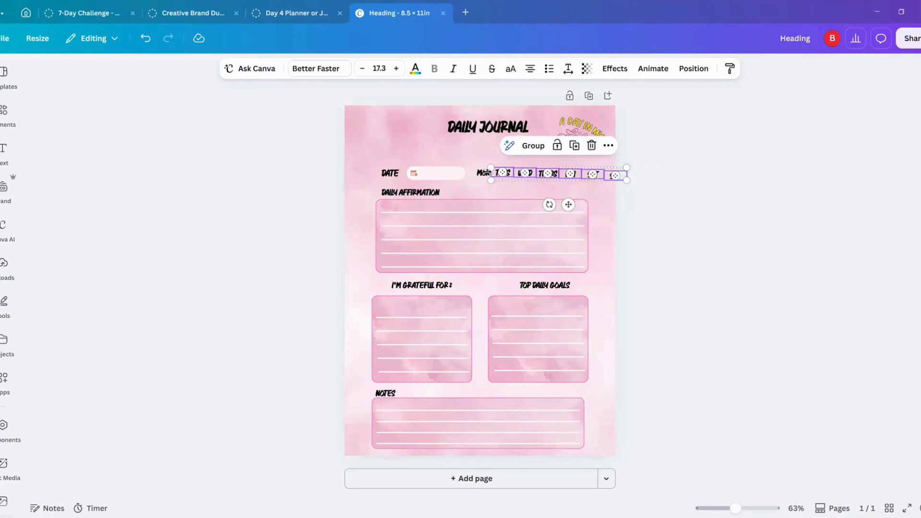
left_click(482, 174, "shift")
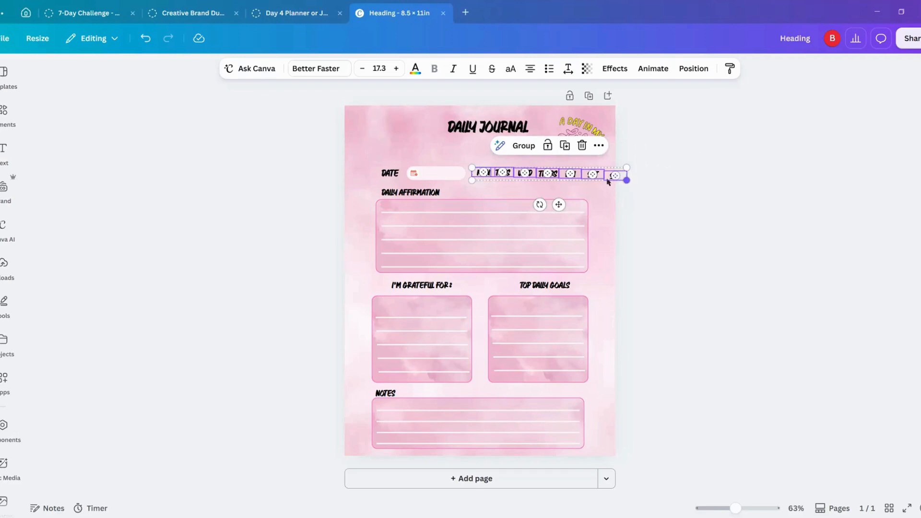
left_click(689, 70)
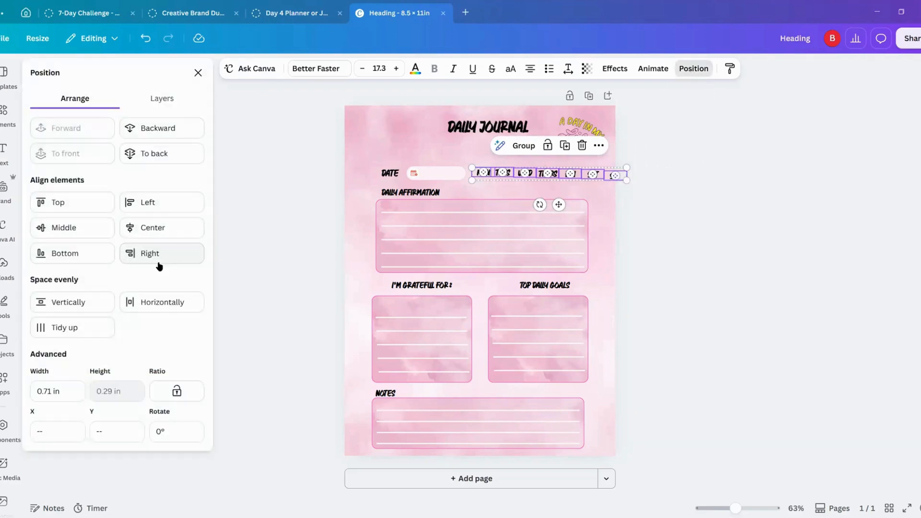
left_click(72, 227)
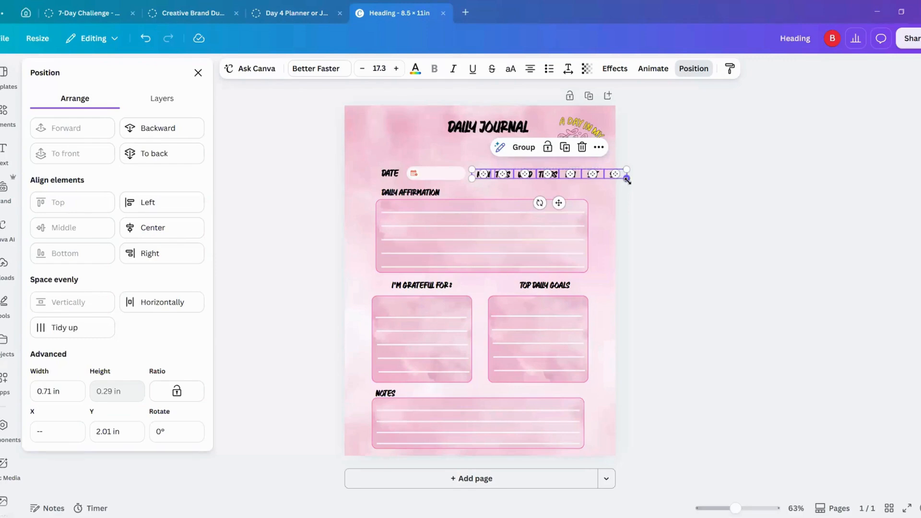
left_click(521, 147)
Step: Shrink the weekday label group to text size 13.8 and place it directly right of the date banner, level with it
left_click_drag(558, 203, 539, 204)
left_click(605, 173)
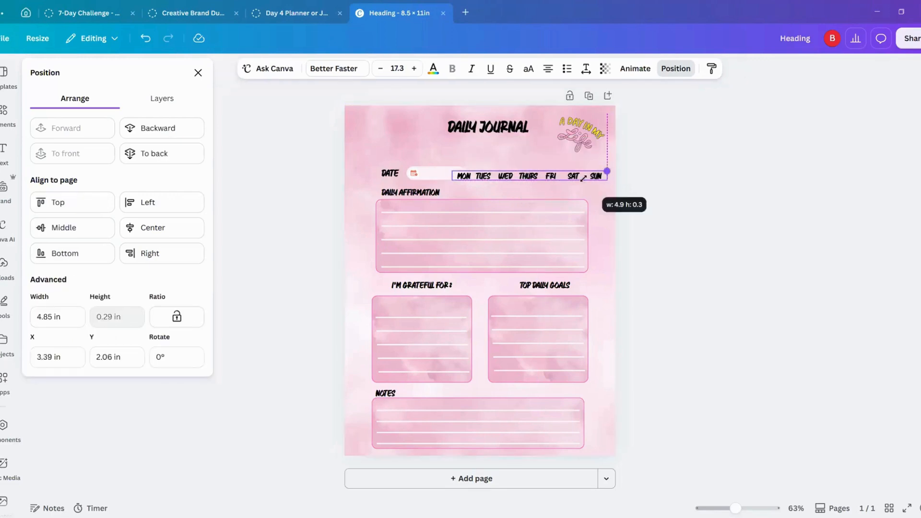
left_click(745, 507)
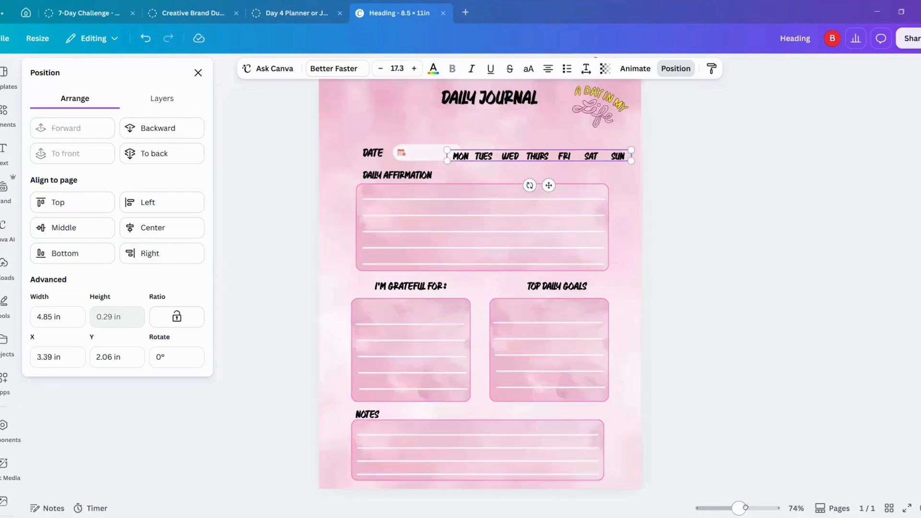
left_click_drag(745, 508, 752, 507)
scroll(801, 173, "up", 4)
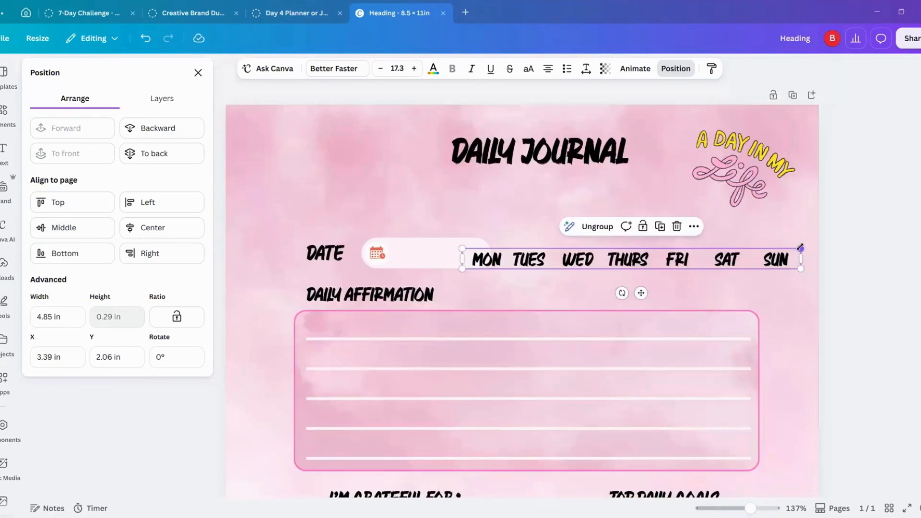
left_click_drag(801, 246, 732, 252)
left_click_drag(603, 263, 632, 254)
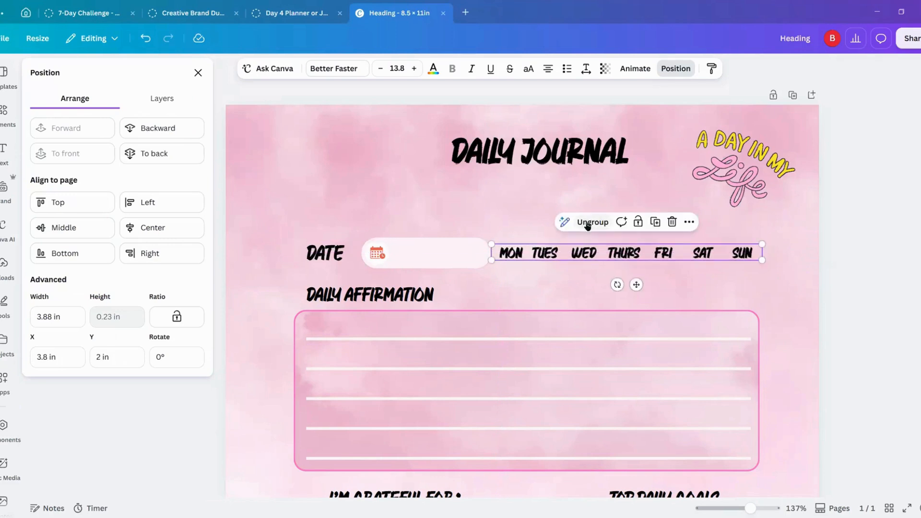
Step: Ungroup the weekday labels to shift "MON" slightly left, and regroup all seven labels
left_click(545, 252)
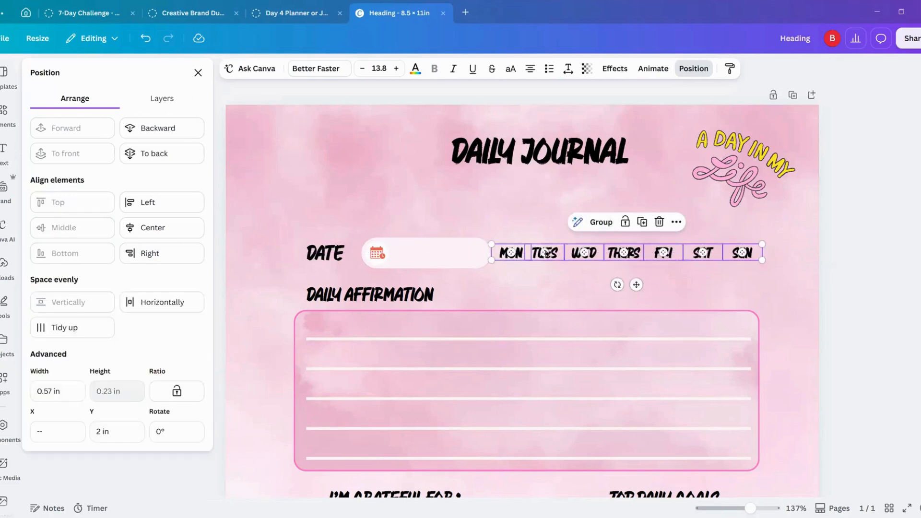
left_click(870, 255)
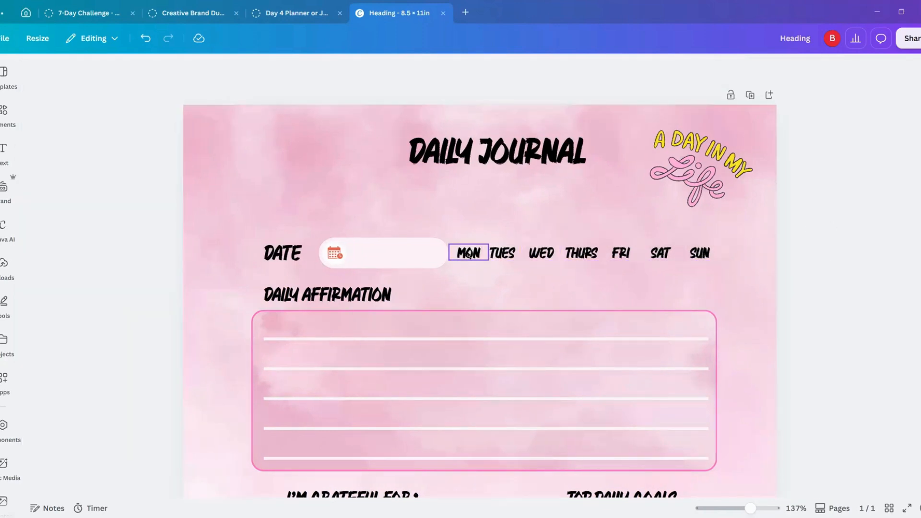
left_click(465, 253)
left_click_drag(465, 253, 461, 253)
left_click_drag(543, 254, 543, 254)
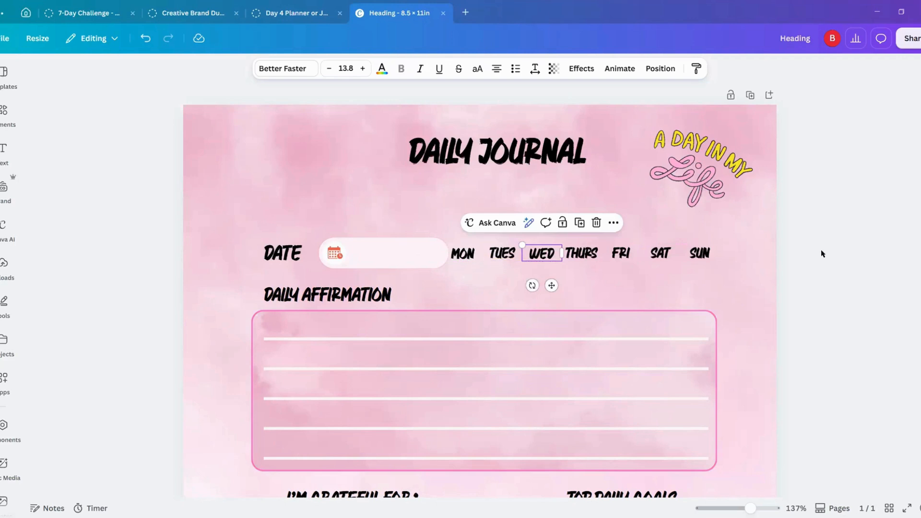
left_click_drag(821, 250, 460, 252)
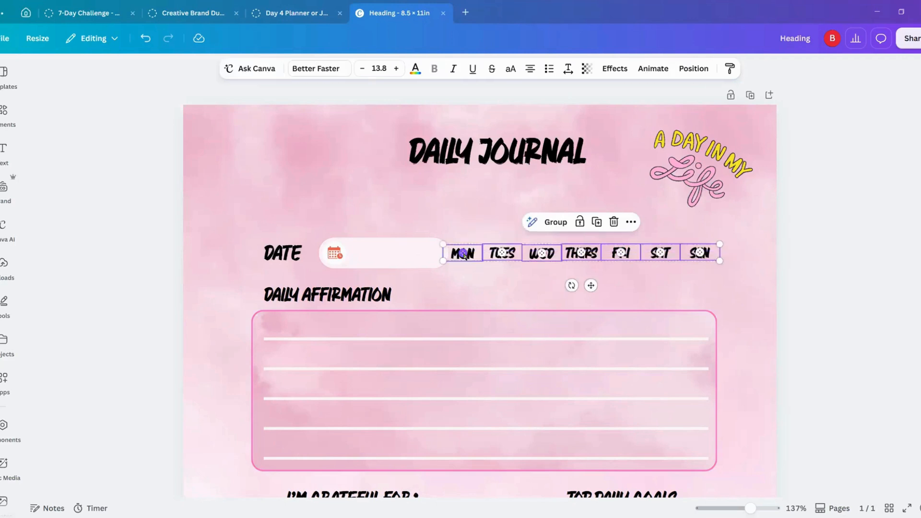
left_click(556, 222)
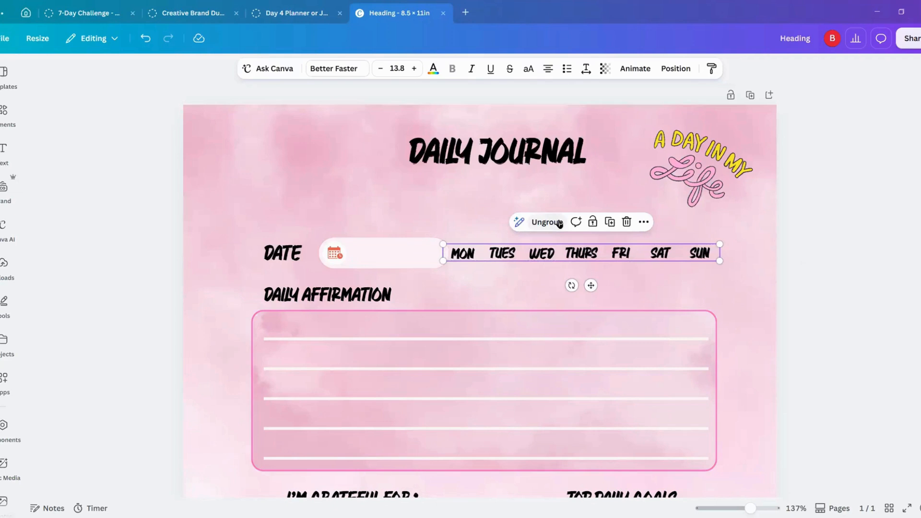
left_click(433, 71)
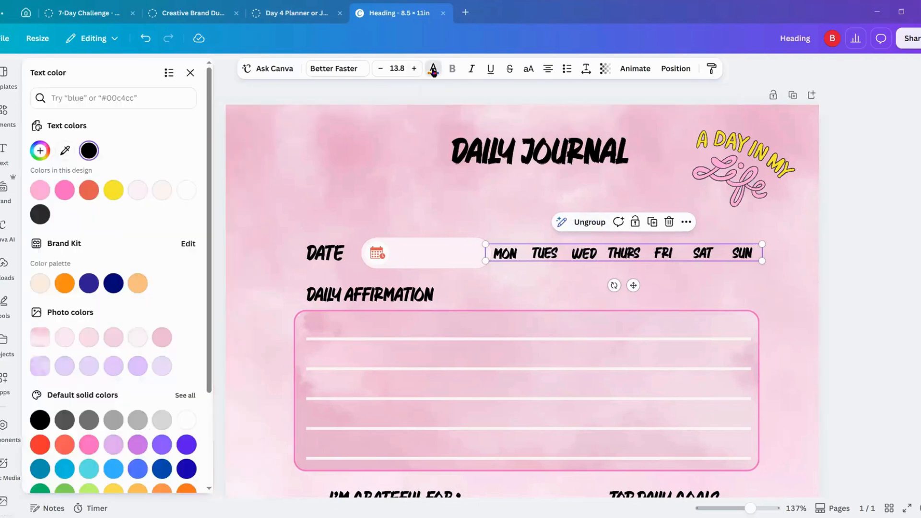
left_click(895, 236)
left_click(619, 253)
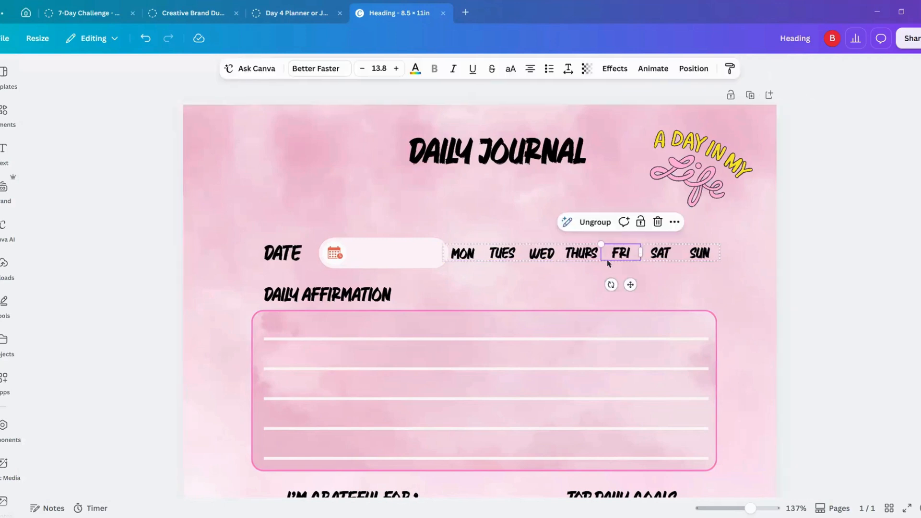
left_click(780, 286)
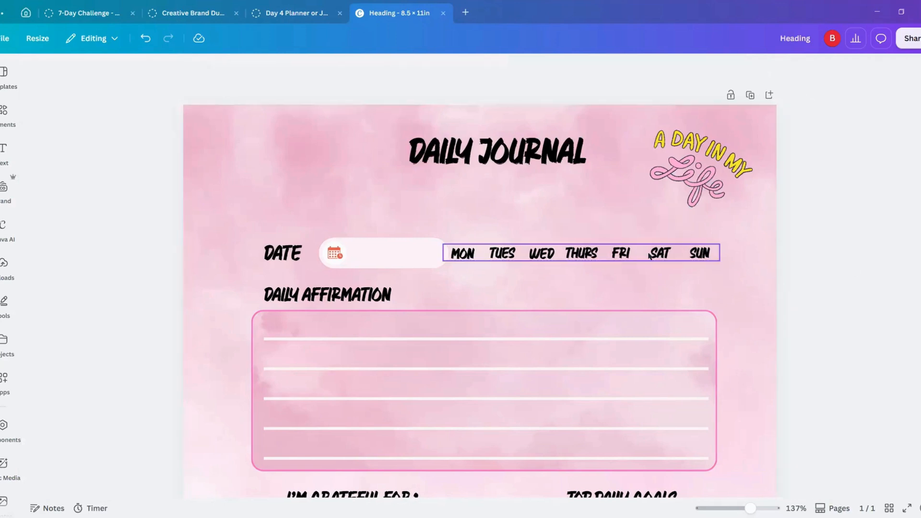
Step: Try yellow and light purple as the text color of the grouped weekday labels
left_click(623, 255)
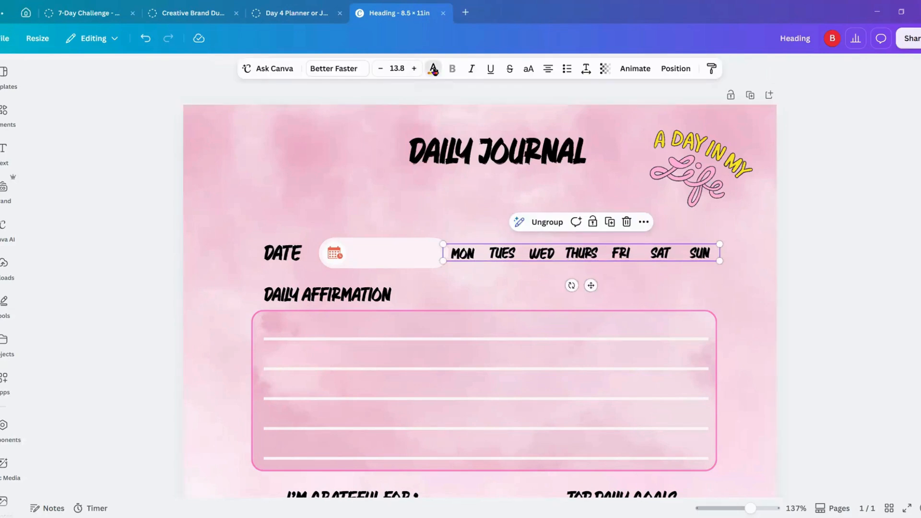
left_click(433, 69)
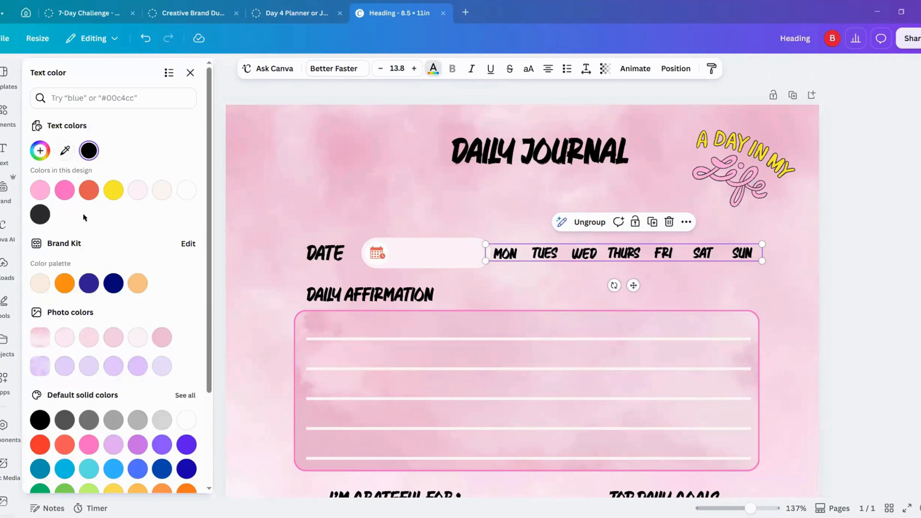
left_click(114, 190)
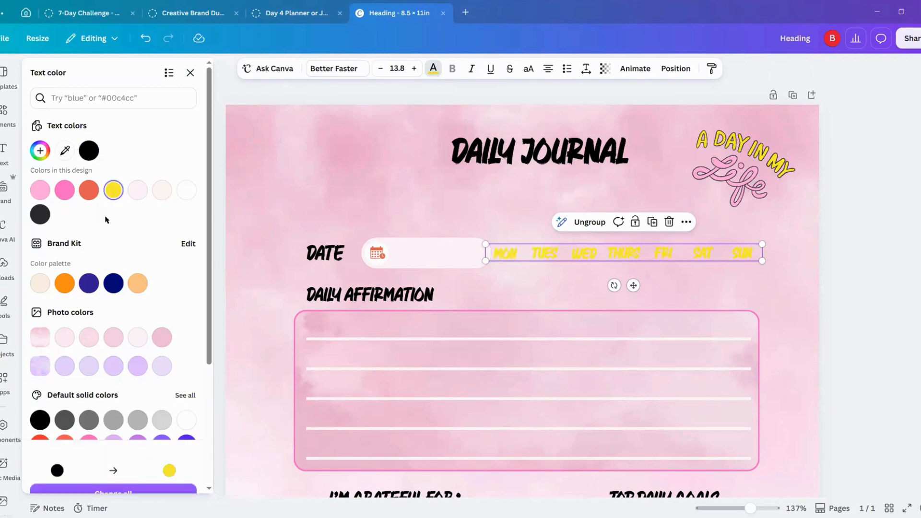
scroll(95, 300, "down", 4)
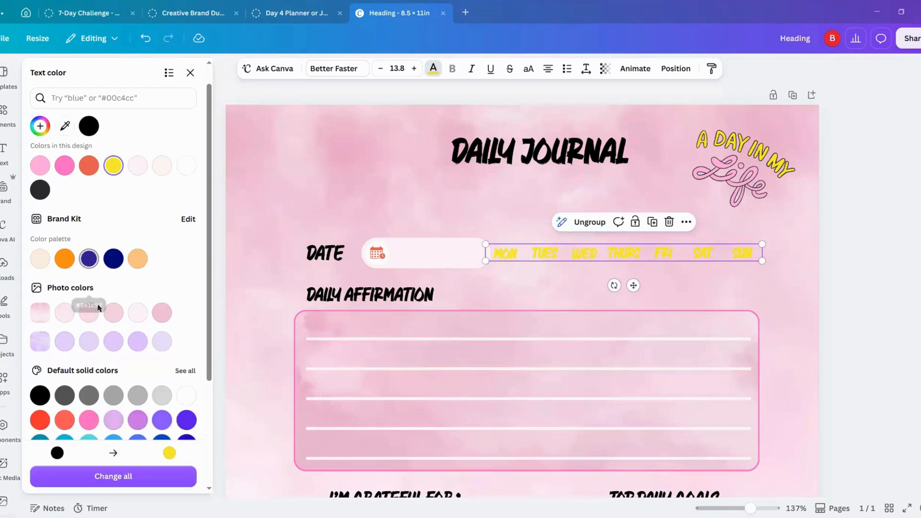
left_click(138, 273)
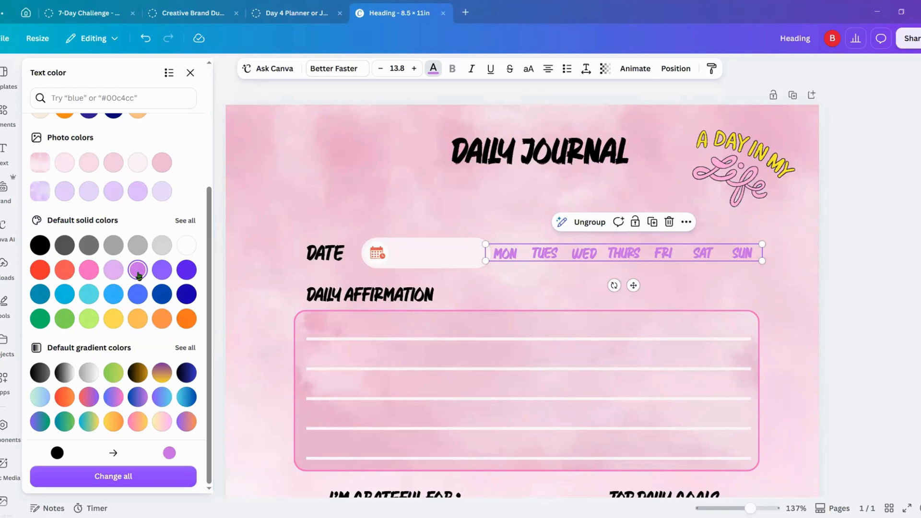
Step: Try the same light purple text color on the "DATE" and "DAILY AFFIRMATION" headings
left_click(323, 256)
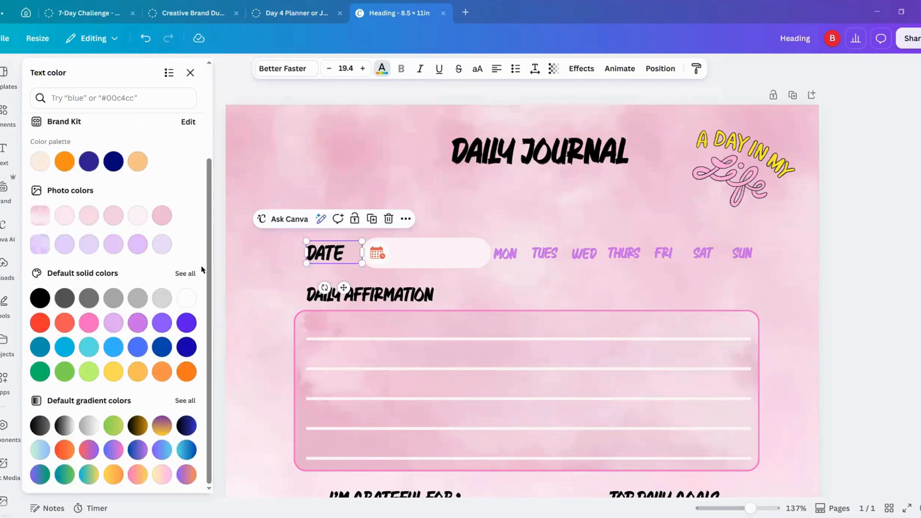
left_click(138, 323)
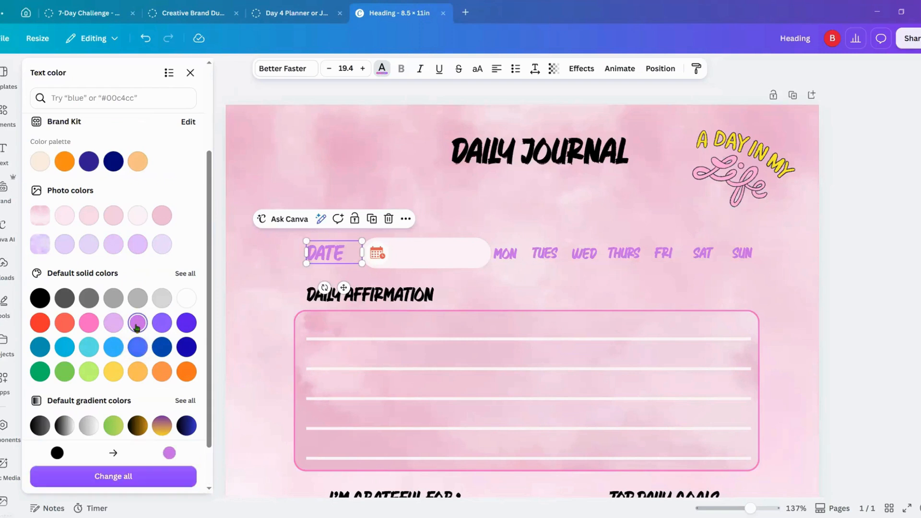
left_click(320, 304)
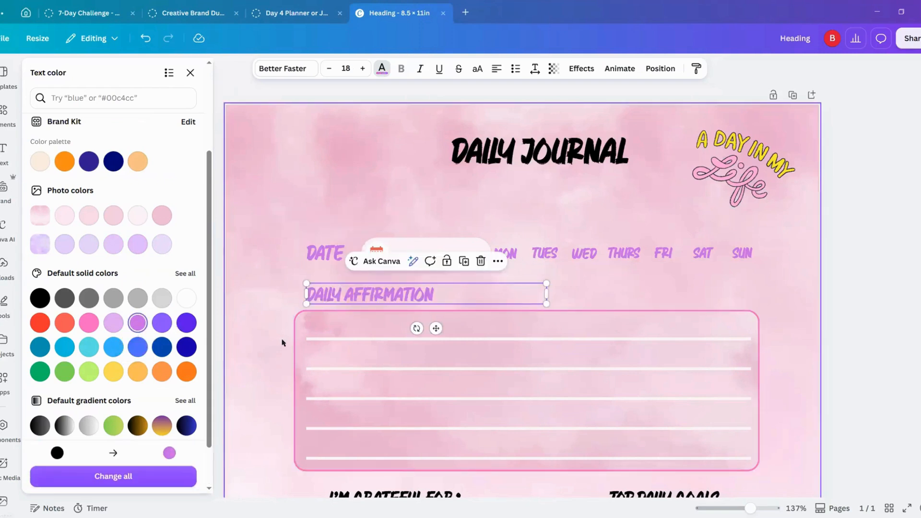
Step: Change the text color of the "DAILY AFFIRMATION" and "DATE" headings to pink #ff66c4
scroll(285, 342, "down", 1)
scroll(284, 341, "down", 2)
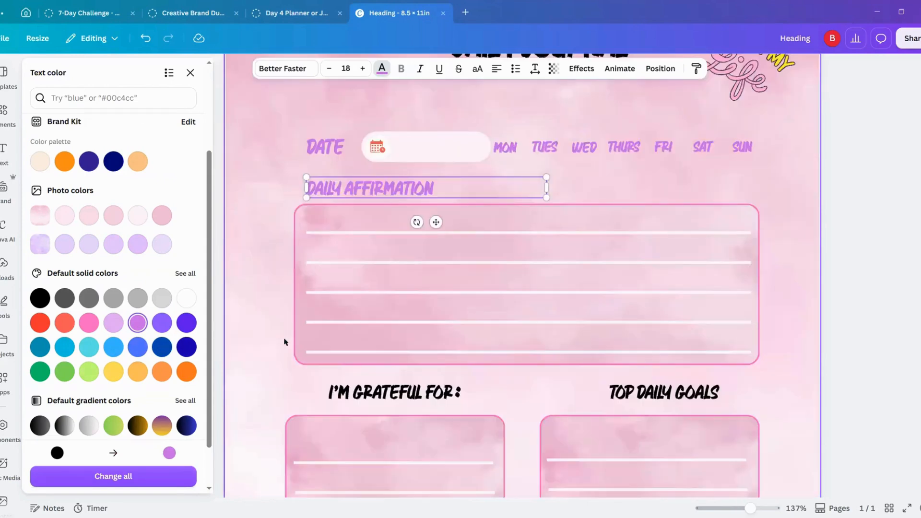
left_click(90, 326)
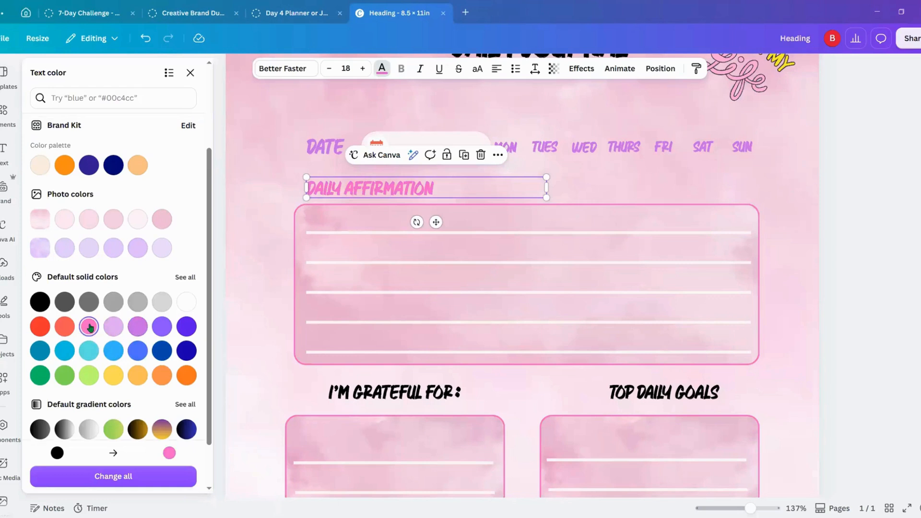
left_click(319, 150)
left_click(64, 190)
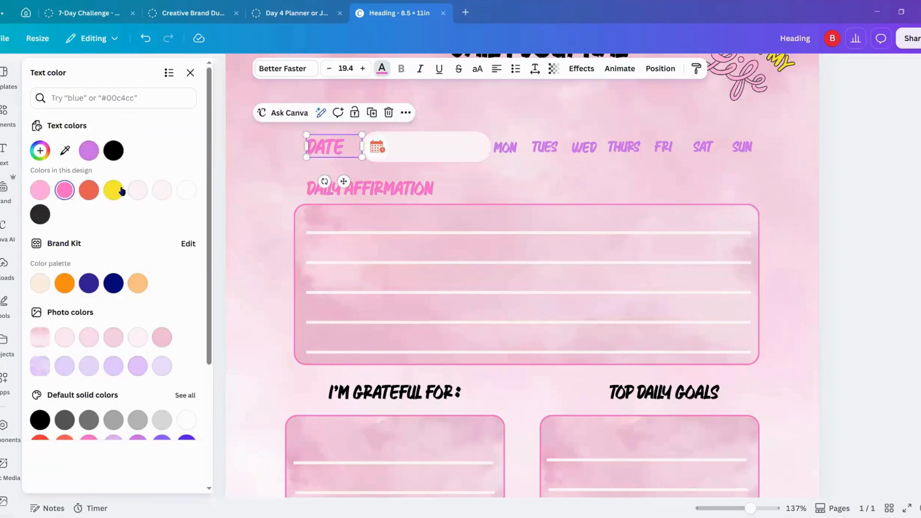
Step: Recolor the grouped weekday labels and the "I'M GRATEFUL FOR:" heading in pink #ff66c4
left_click(504, 144)
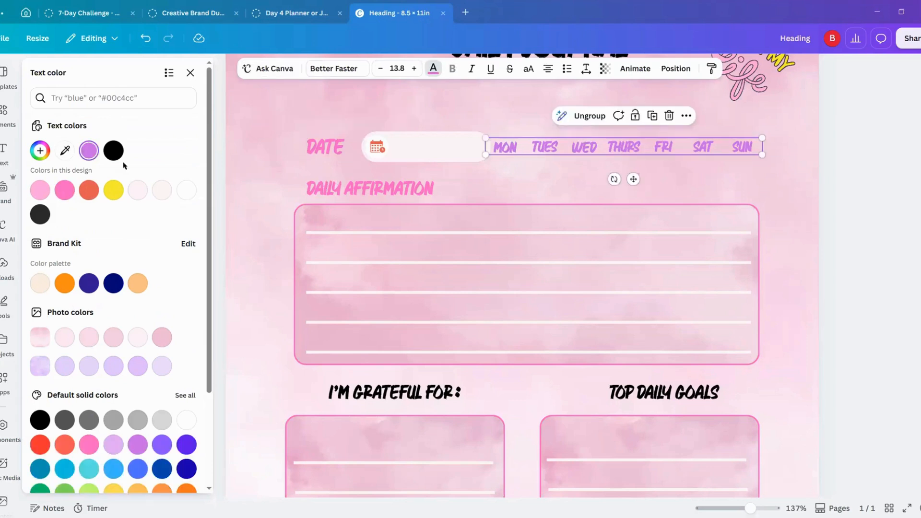
left_click(65, 191)
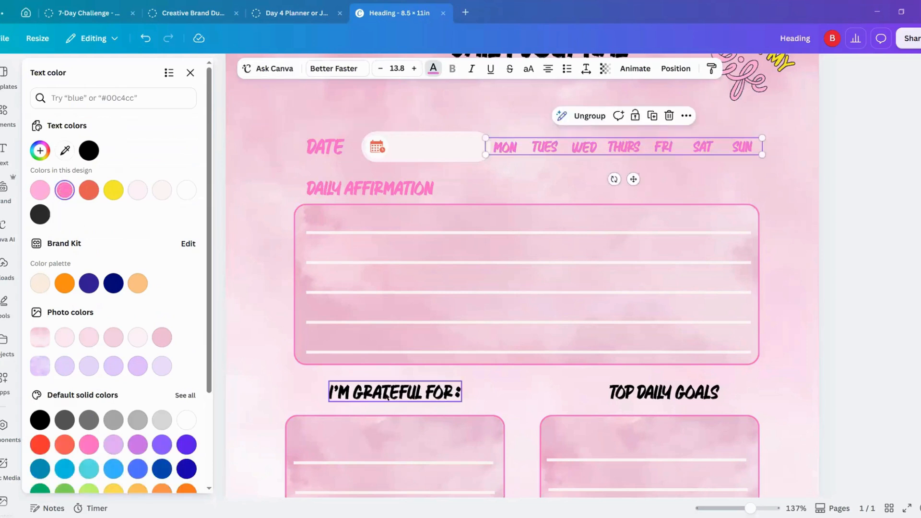
left_click(387, 397)
left_click(64, 189)
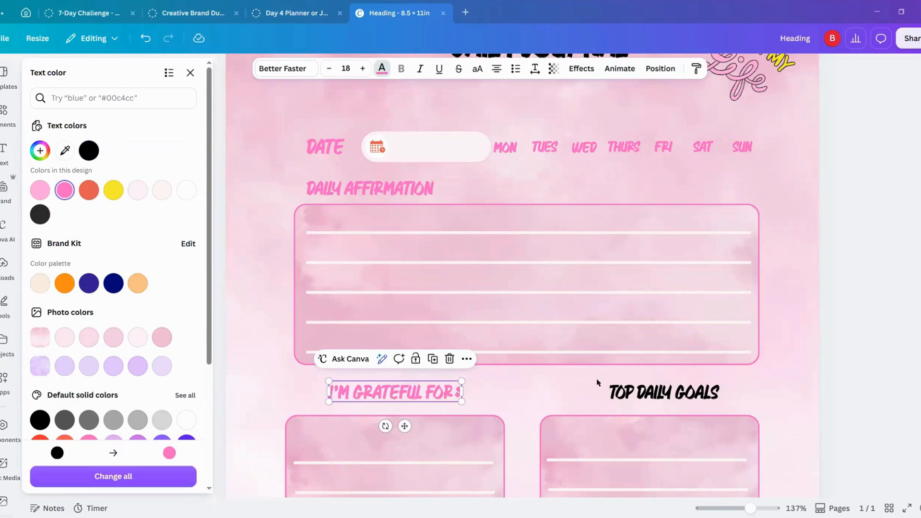
Step: Change the text color of the "TOP DAILY GOALS" and "NOTES" headings to pink #ff66c4
left_click(663, 393)
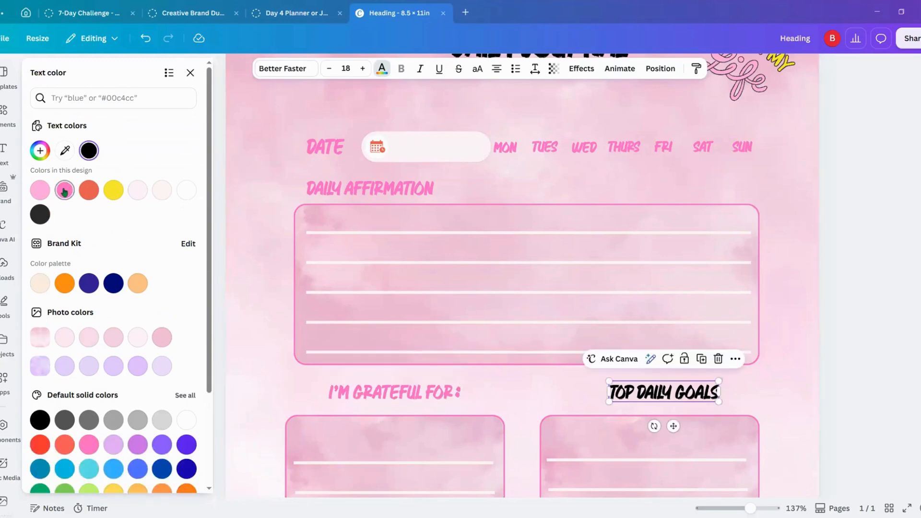
left_click(64, 190)
left_click(878, 351)
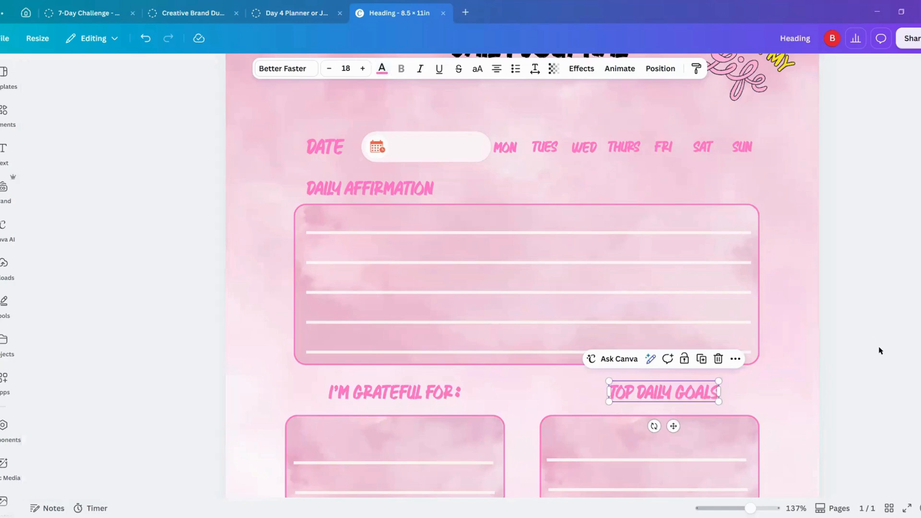
scroll(671, 335, "down", 6)
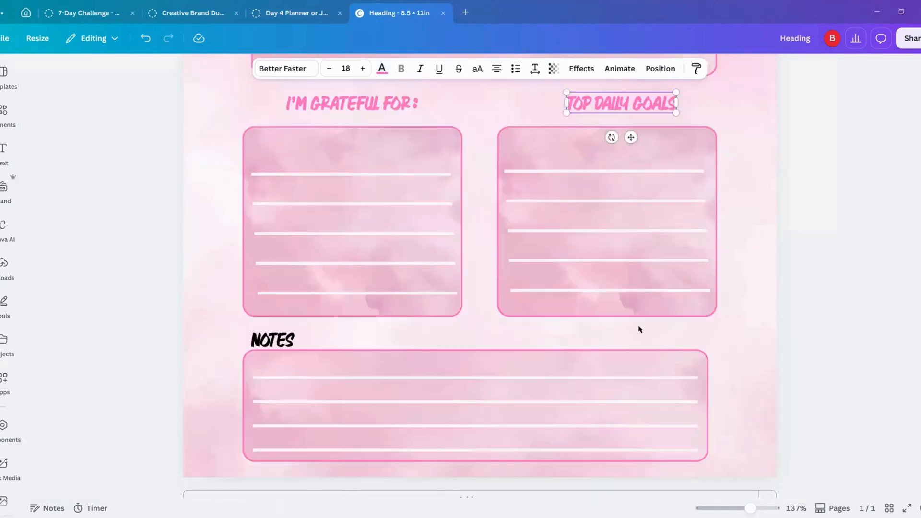
left_click(273, 318)
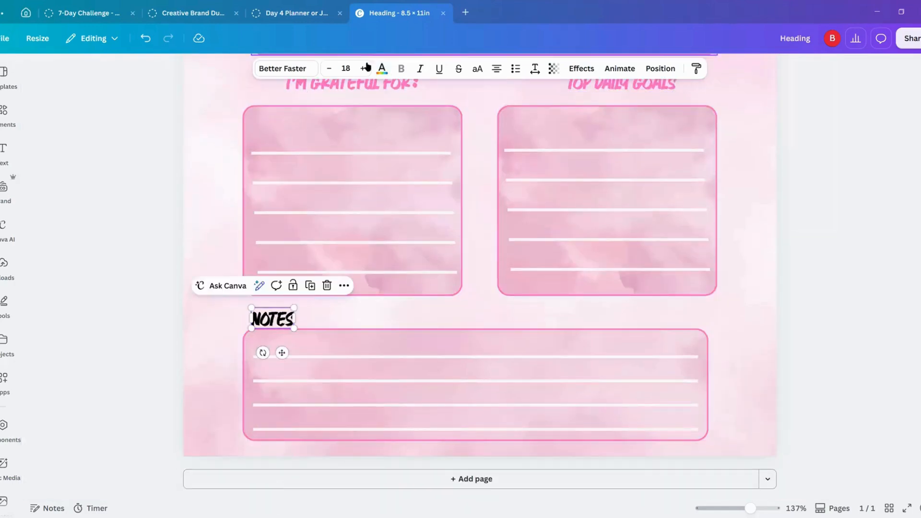
left_click(383, 69)
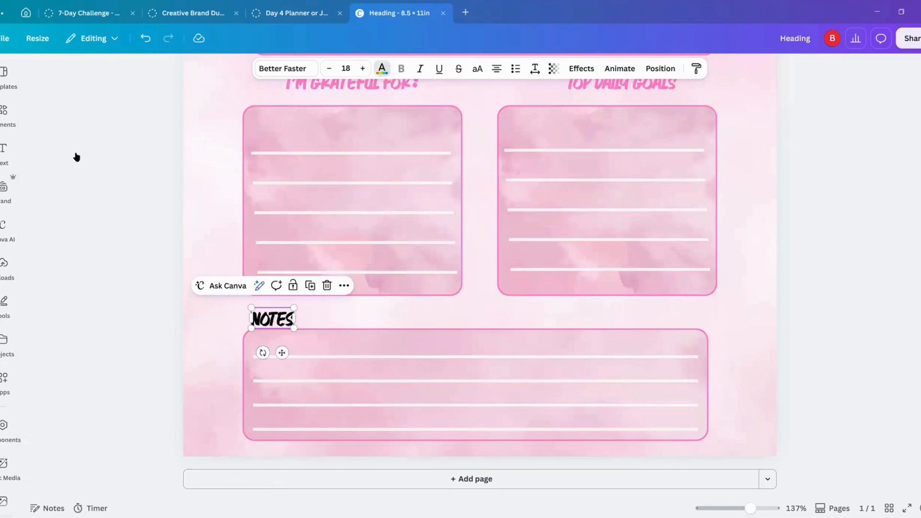
left_click(93, 154)
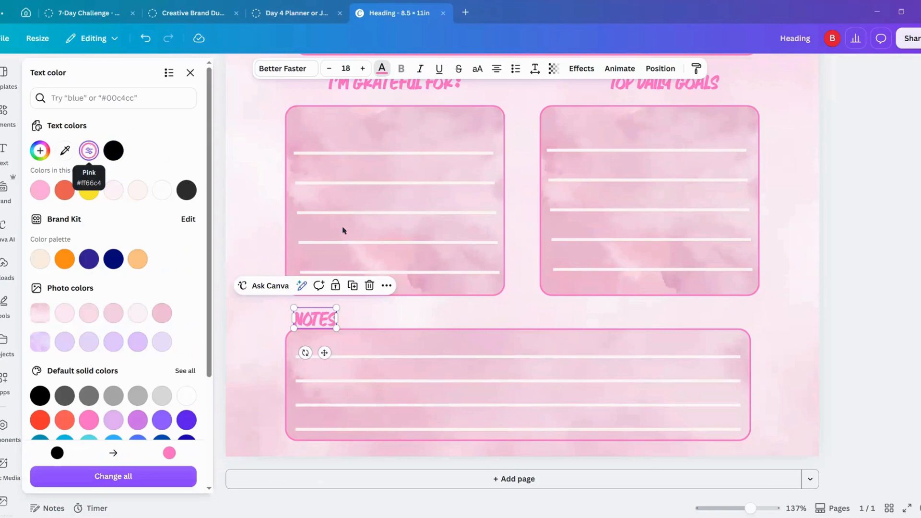
key("Escape")
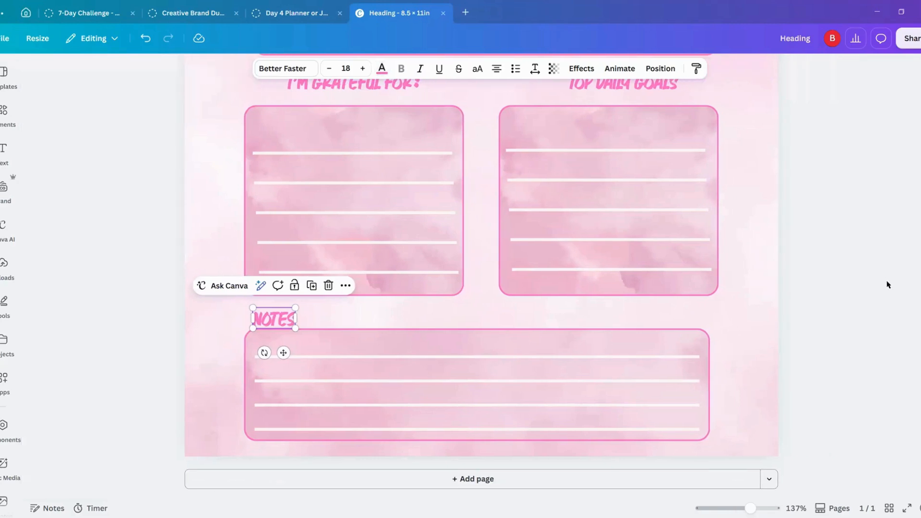
Step: Recolor the light pink "Life" lettering of the "A Day in My Life" graphic in pink #ff66c4
scroll(886, 283, "up", 10)
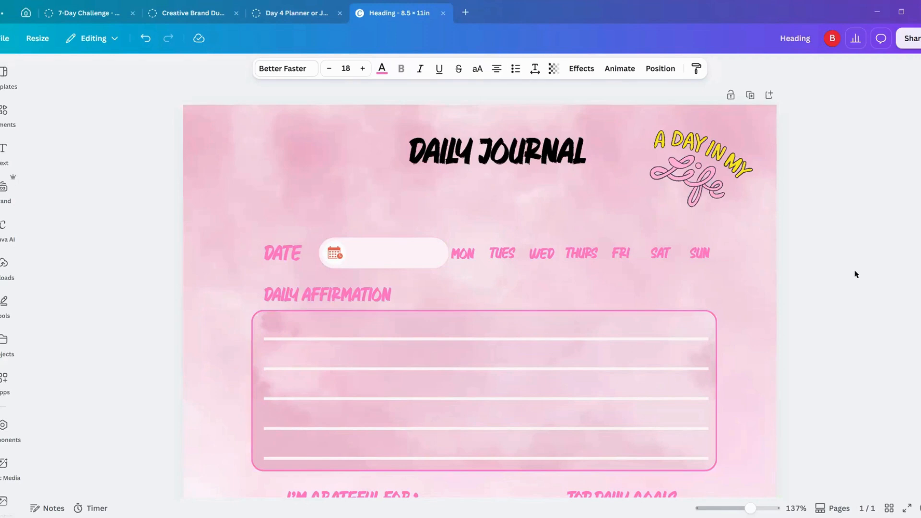
scroll(856, 274, "down", 2)
scroll(856, 274, "down", 7)
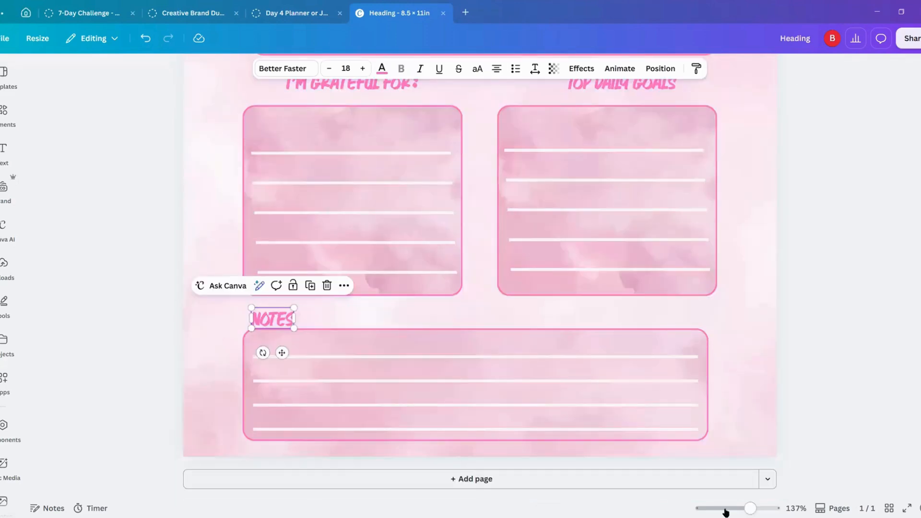
left_click_drag(725, 509, 736, 508)
left_click(708, 269)
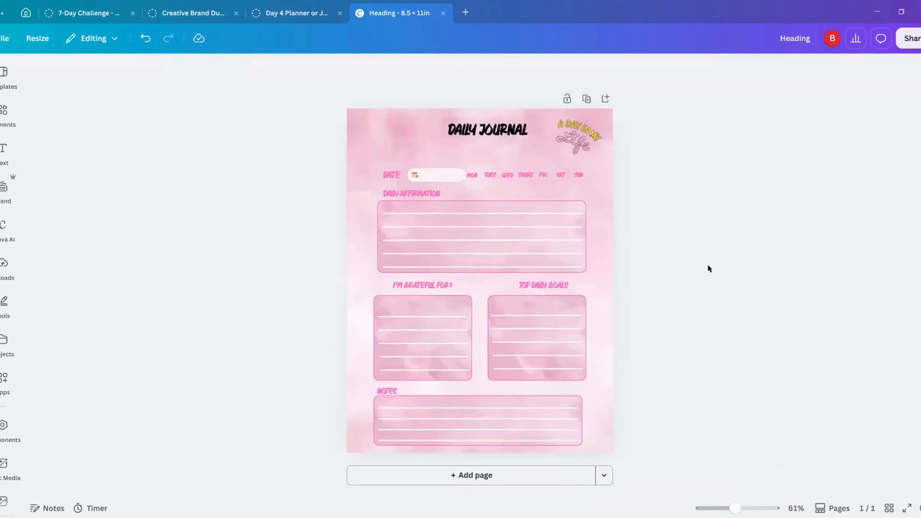
left_click(585, 149)
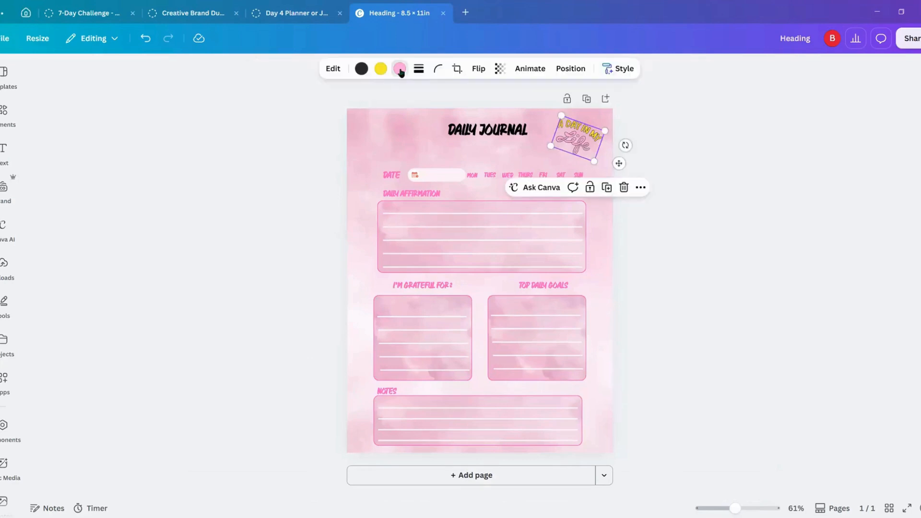
left_click(400, 70)
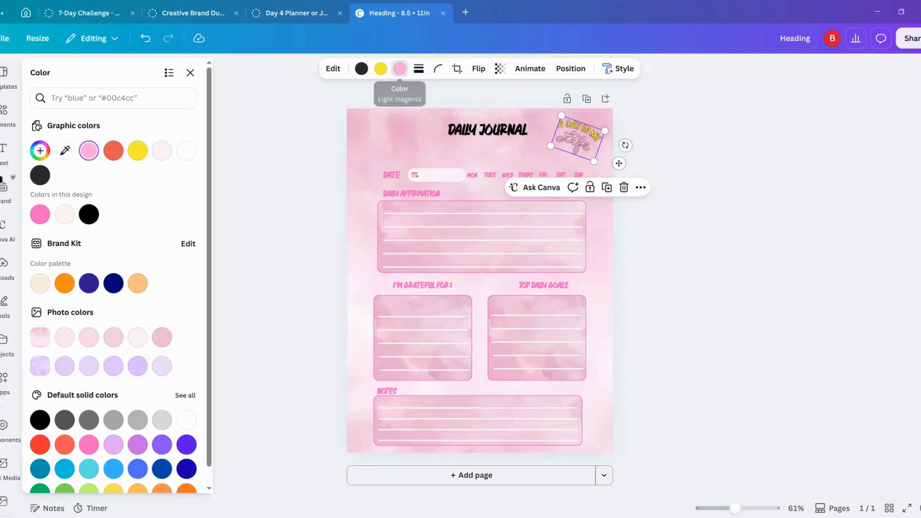
left_click(41, 219)
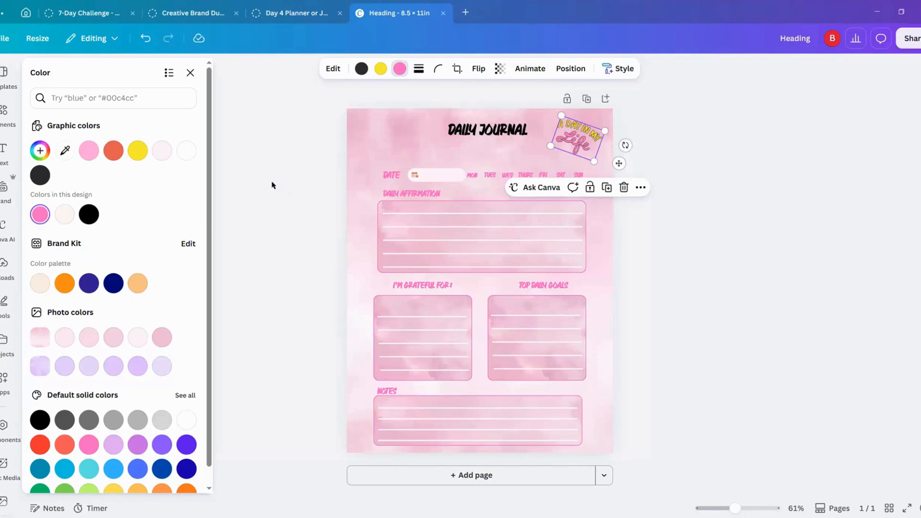
left_click(191, 72)
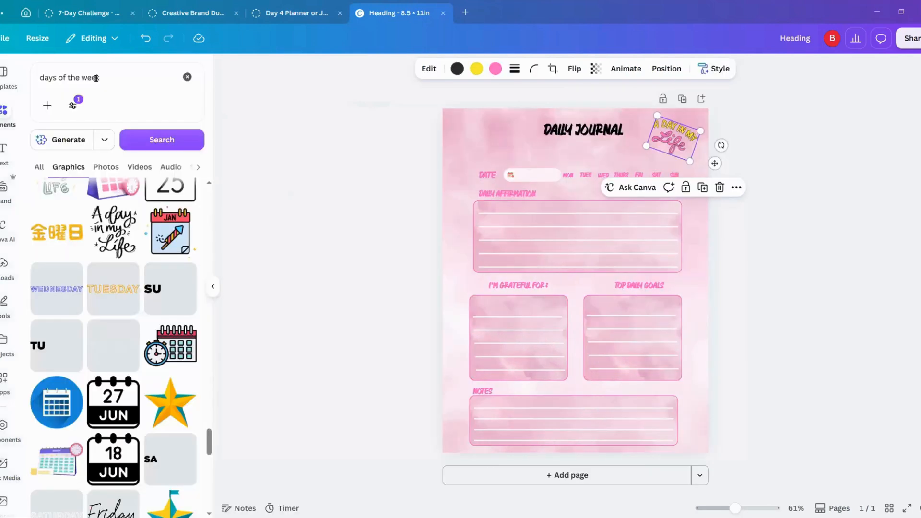
Step: Replace the "days of the week" graphics search with a search for "scroll"
left_click_drag(100, 77, 38, 74)
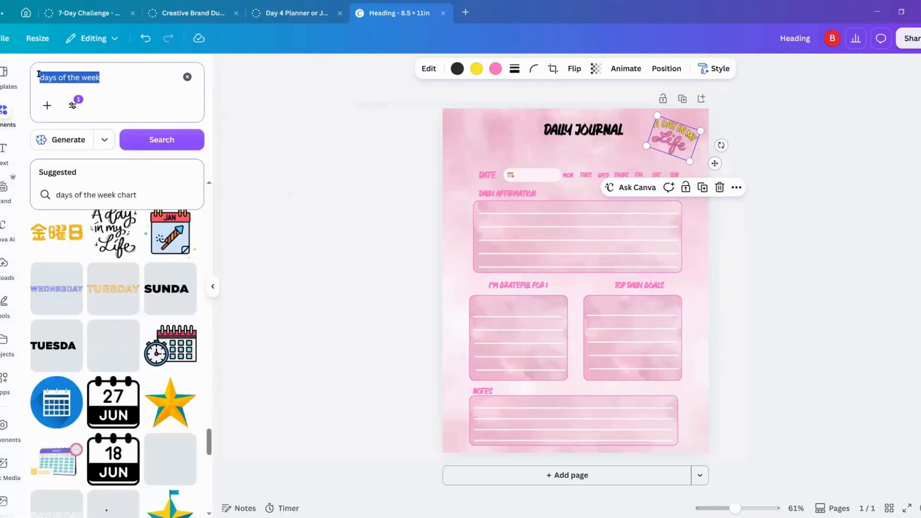
key("BackSpace")
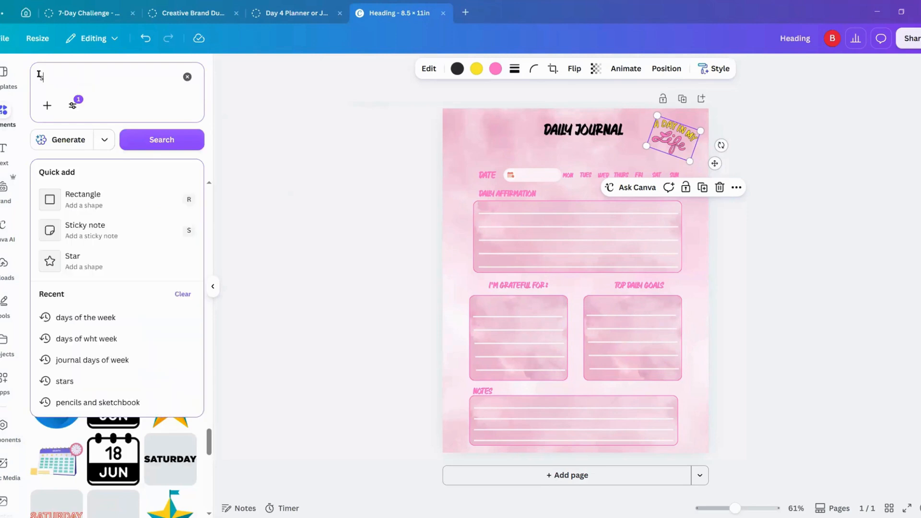
type("scroll")
key("Return")
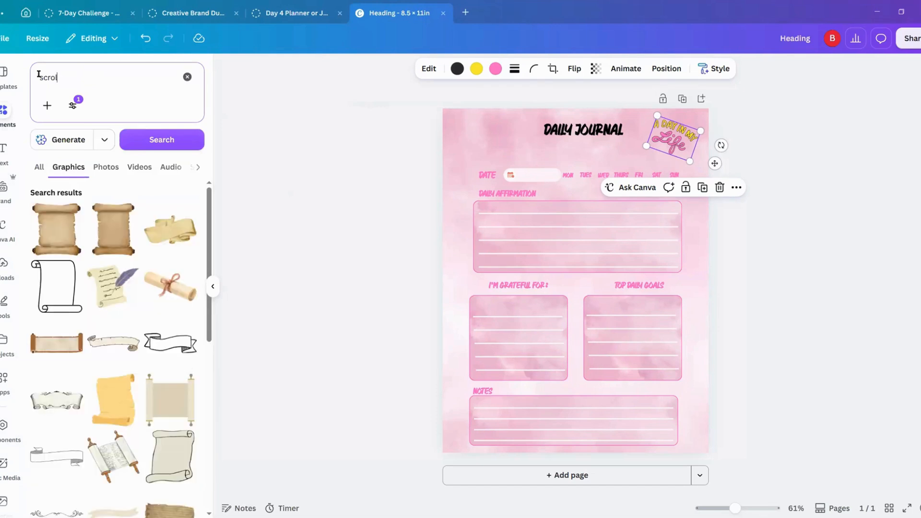
Step: Search the graphics for "journal scroll" and browse the results for a banner to put behind the title
key("BackSpace")
key("BackSpace")
key("BackSpace")
key("BackSpace")
key("BackSpace")
type("jour")
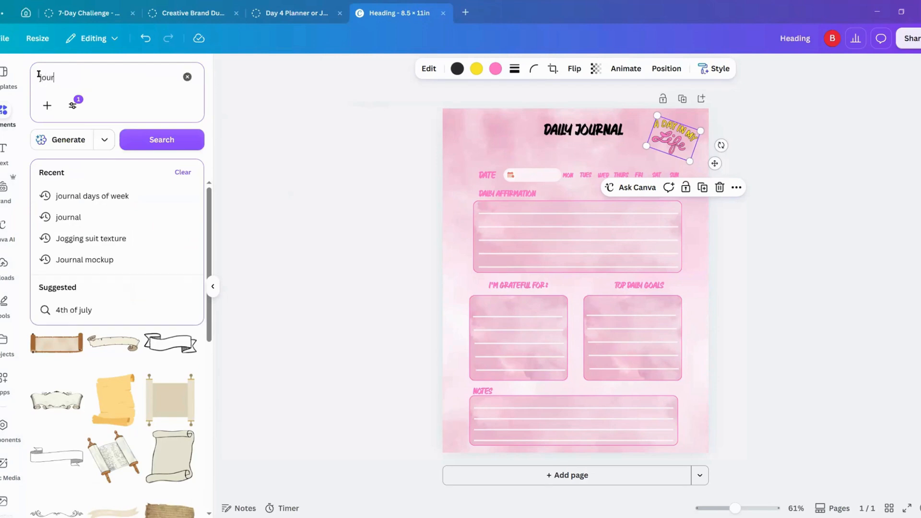
type("nal scrol")
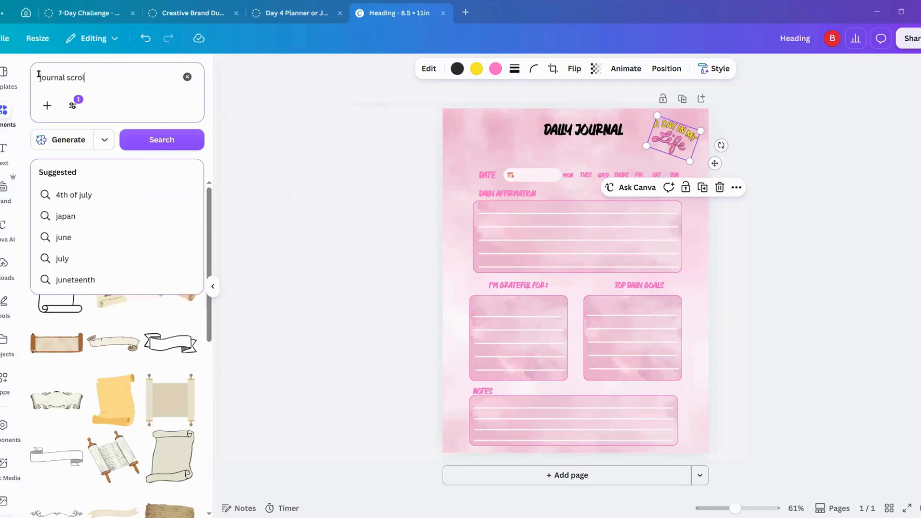
type("l")
key("Return")
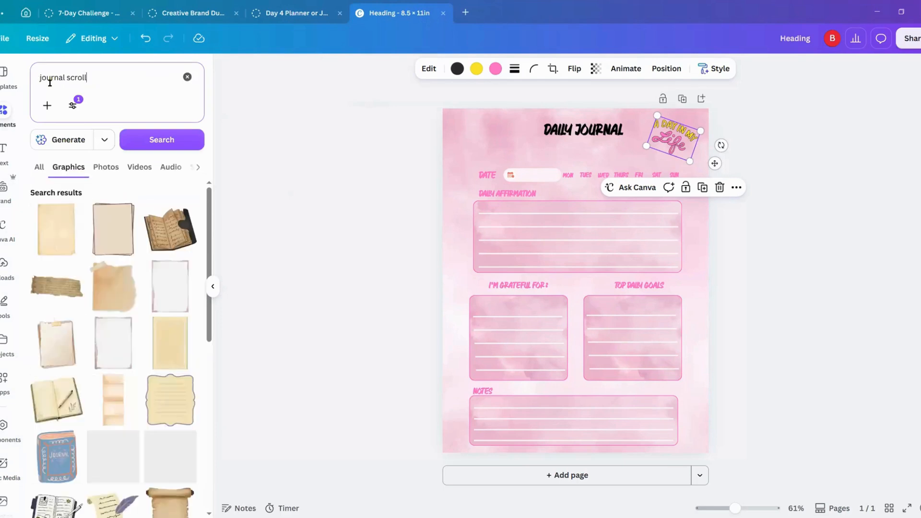
scroll(84, 433, "down", 1)
scroll(84, 433, "down", 6)
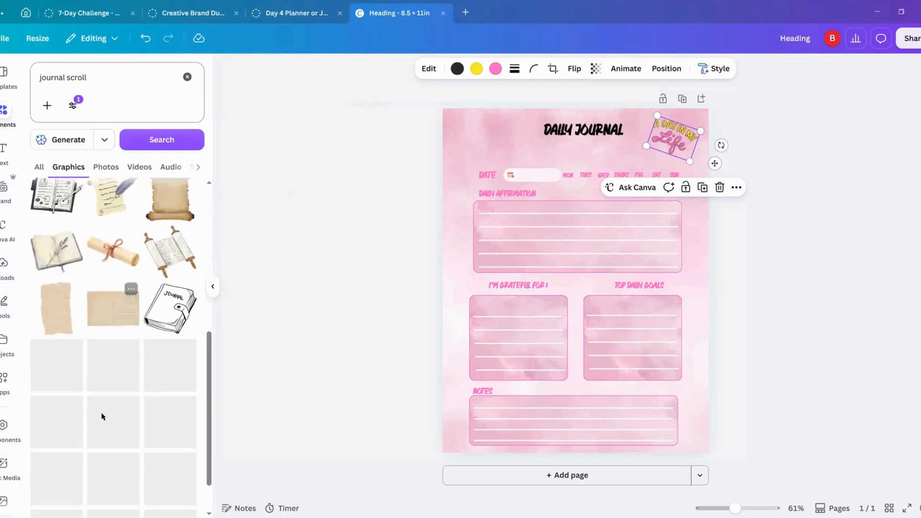
scroll(101, 416, "down", 5)
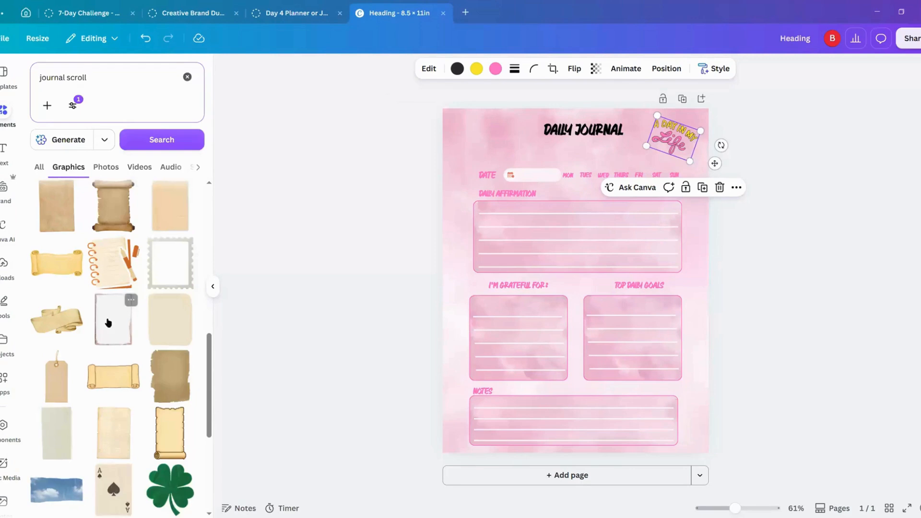
scroll(107, 321, "down", 1)
scroll(109, 335, "down", 6)
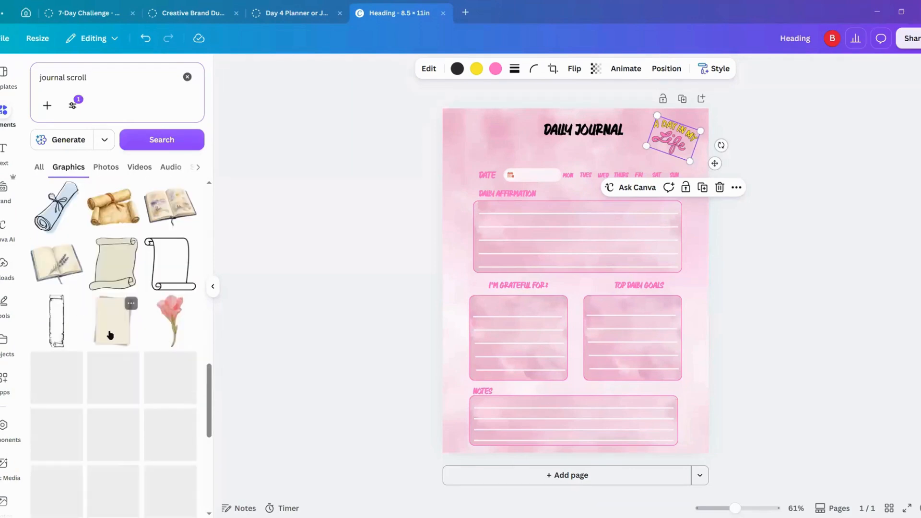
scroll(110, 334, "down", 3)
scroll(110, 334, "up", 5)
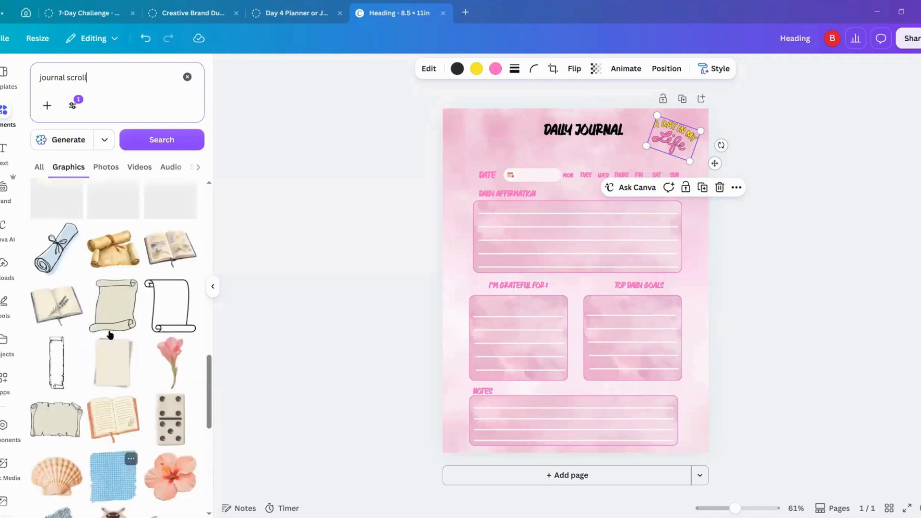
Step: Shorten the graphics search term to "scroll" and run the search again
left_click_drag(65, 78, 32, 76)
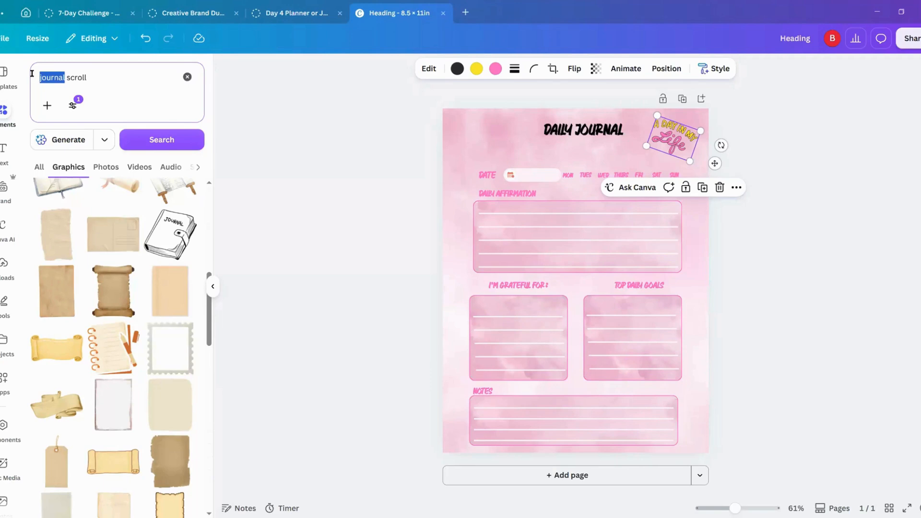
key("BackSpace")
left_click(134, 141)
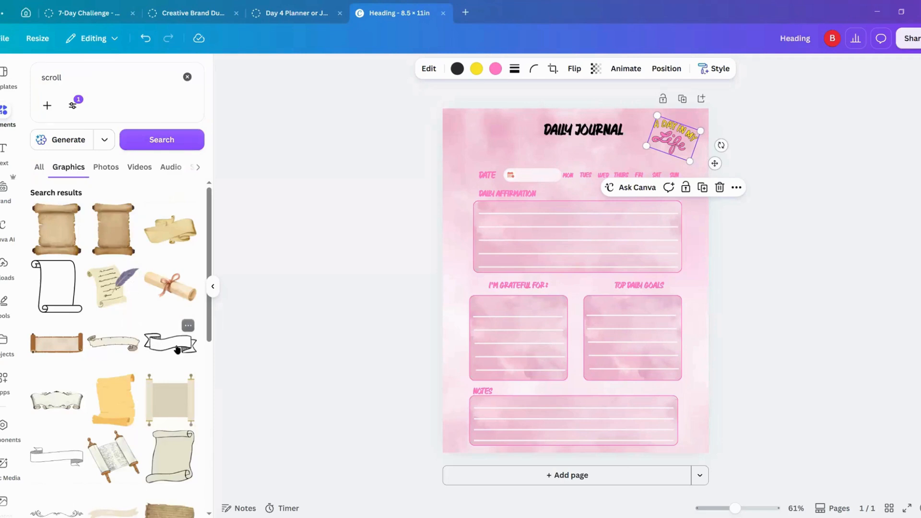
Step: Try the ornate cream scroll banner with curled ends on the page, and delete it
scroll(120, 317, "down", 3)
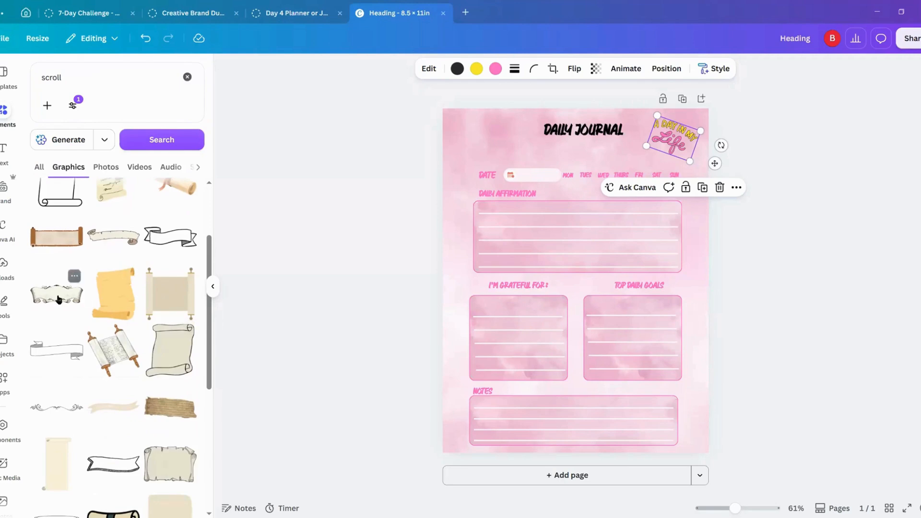
left_click(58, 299)
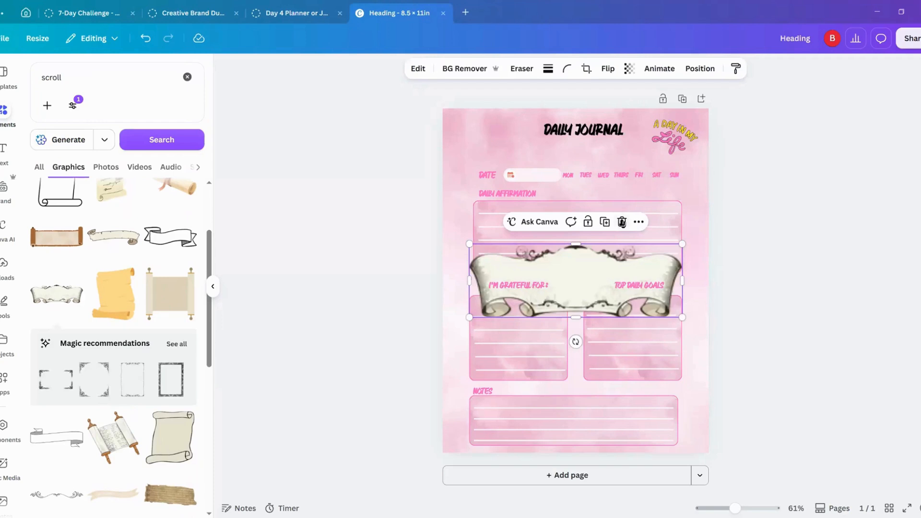
left_click(621, 223)
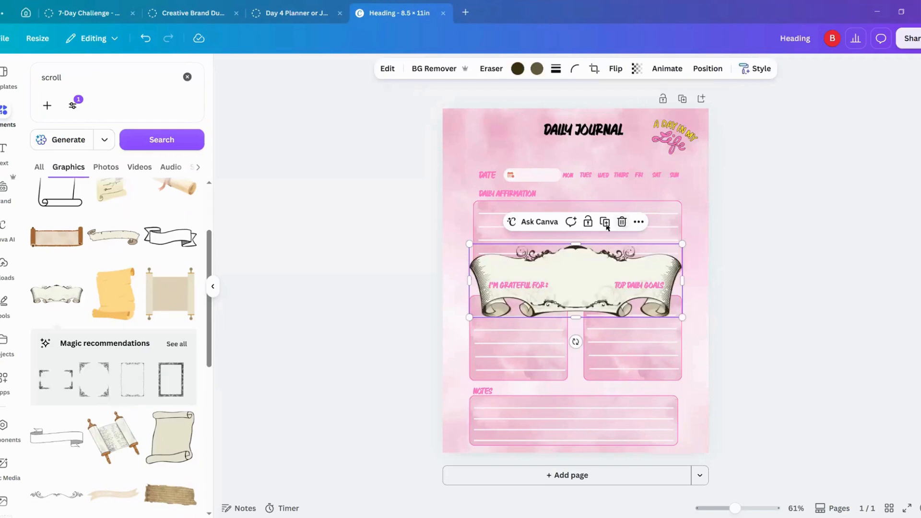
Step: Add the white ribbon banner with black outline, place it behind the "DAILY JOURNAL" title and enlarge it slightly to frame the text
scroll(115, 390, "down", 3)
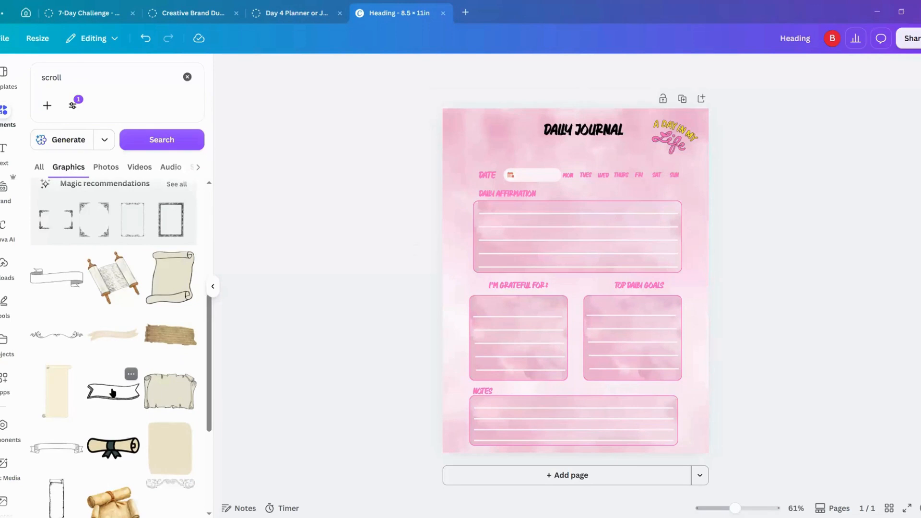
scroll(112, 392, "down", 1)
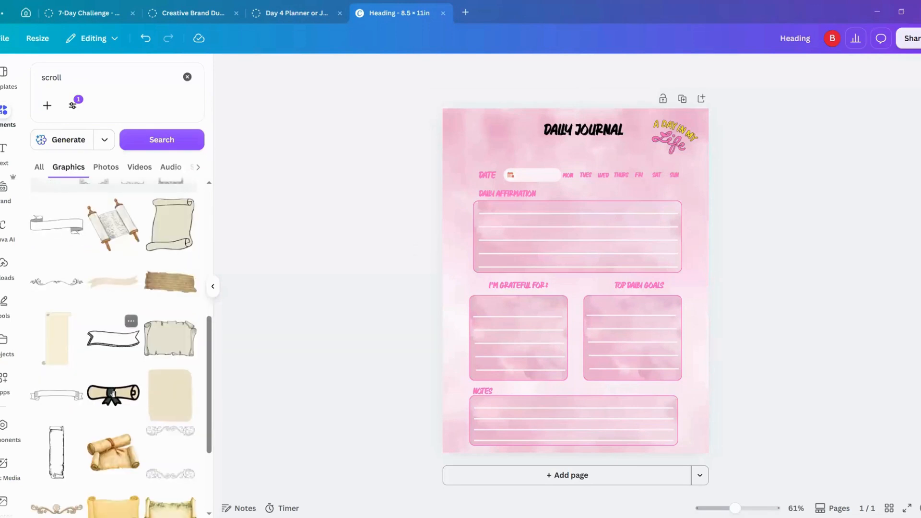
left_click(113, 340)
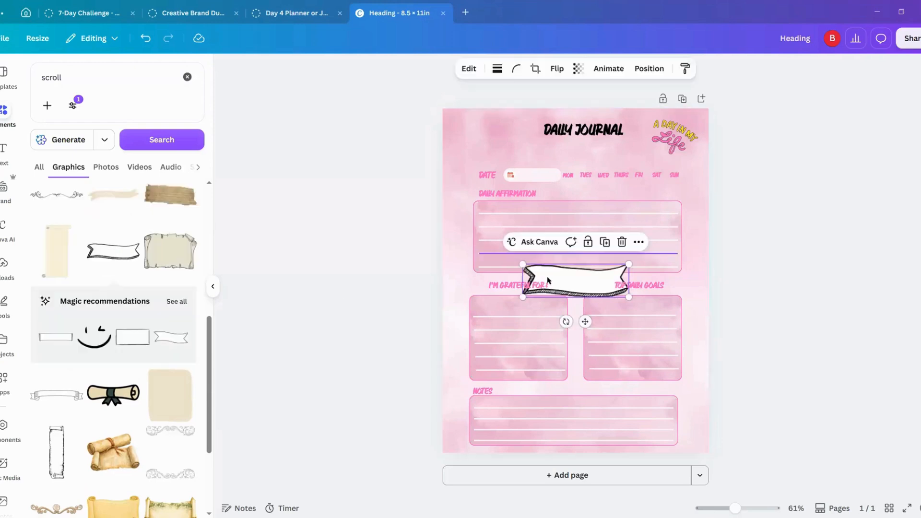
left_click_drag(586, 273, 595, 139)
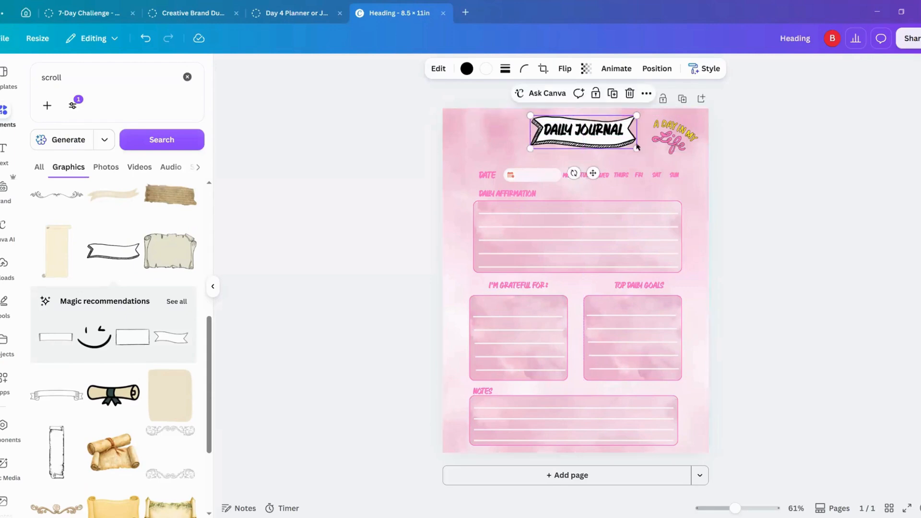
left_click_drag(638, 148, 609, 134)
Step: Recolor the ribbon banner behind the title with a pink #ff66c4 outline and a yellow fill
left_click(615, 149)
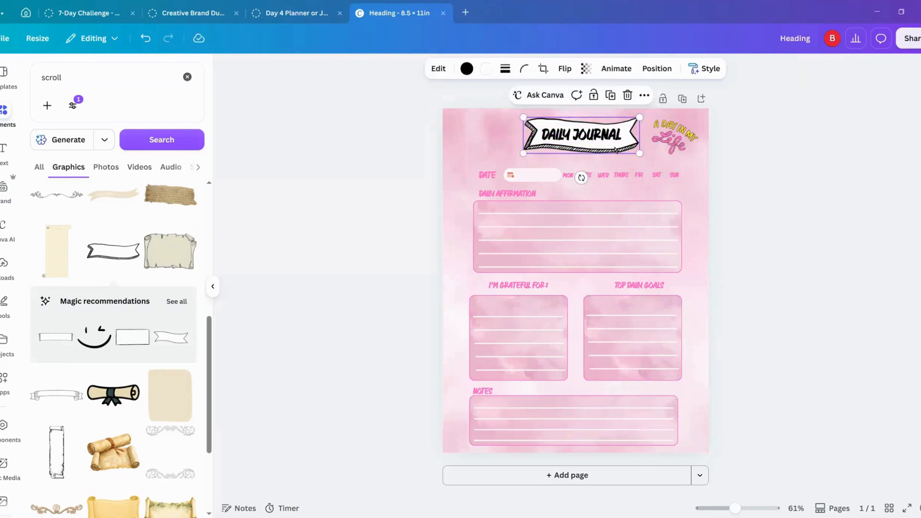
left_click(465, 68)
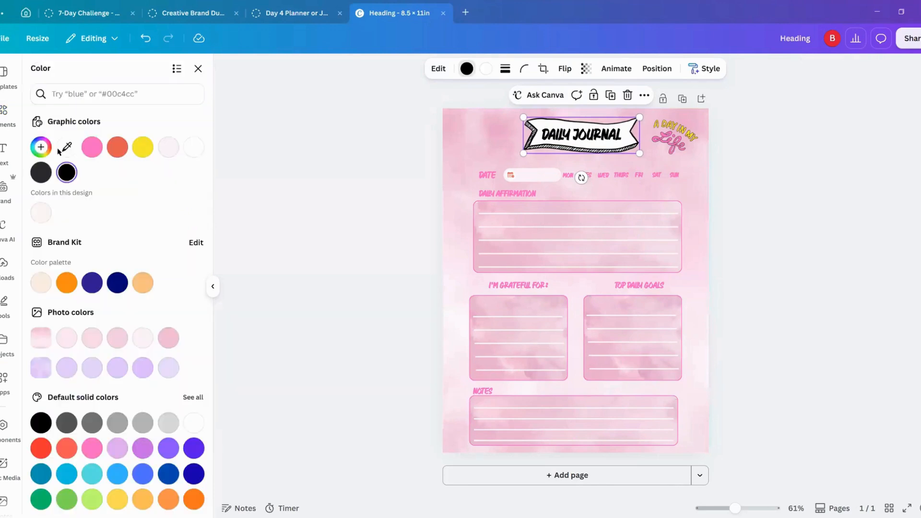
left_click(92, 147)
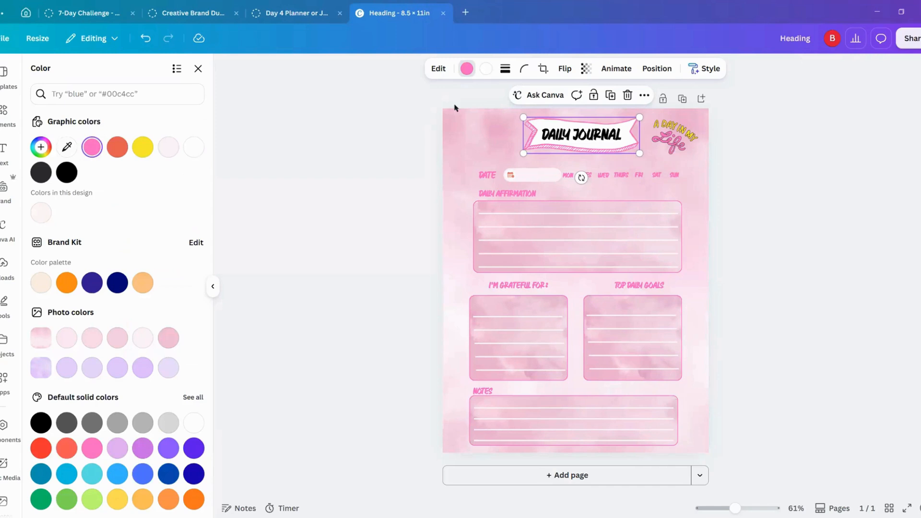
left_click(486, 68)
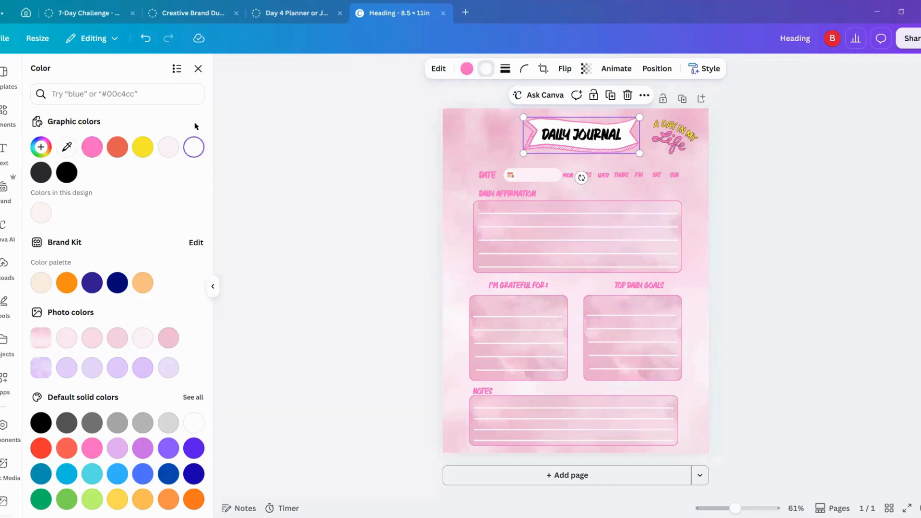
left_click(144, 147)
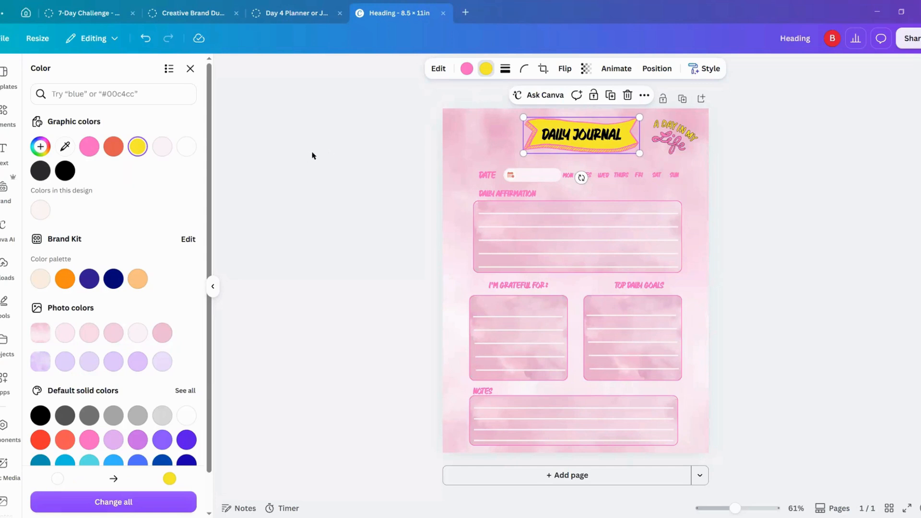
Step: Ungroup the MON–SUN weekday labels and give them a yellow Outline text effect with increased thickness
left_click(629, 177)
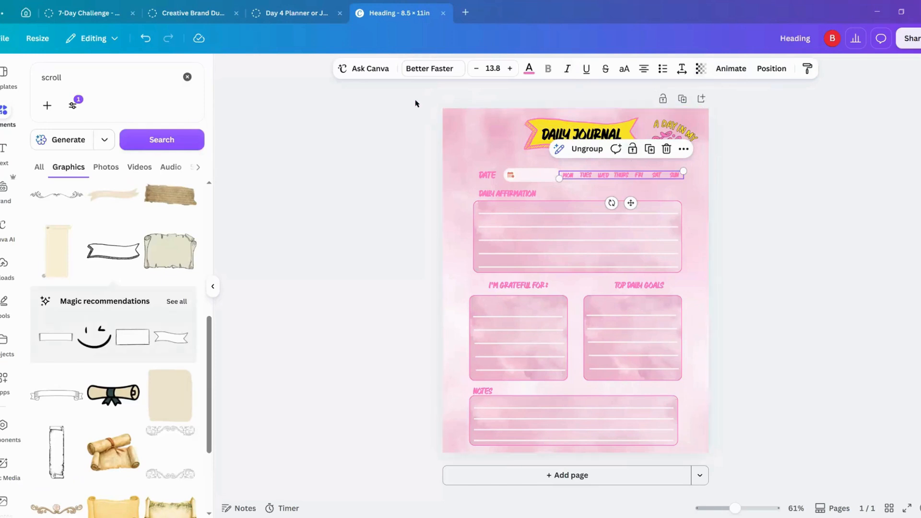
left_click(586, 149)
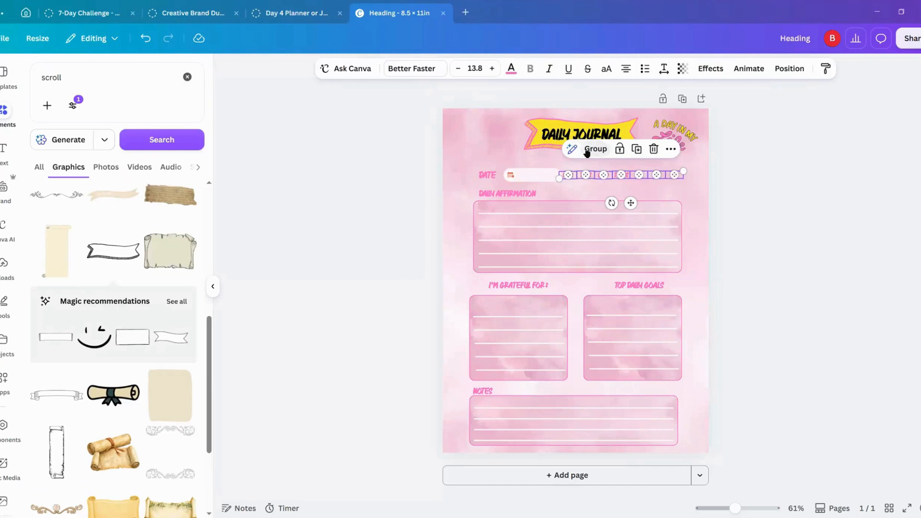
left_click(710, 70)
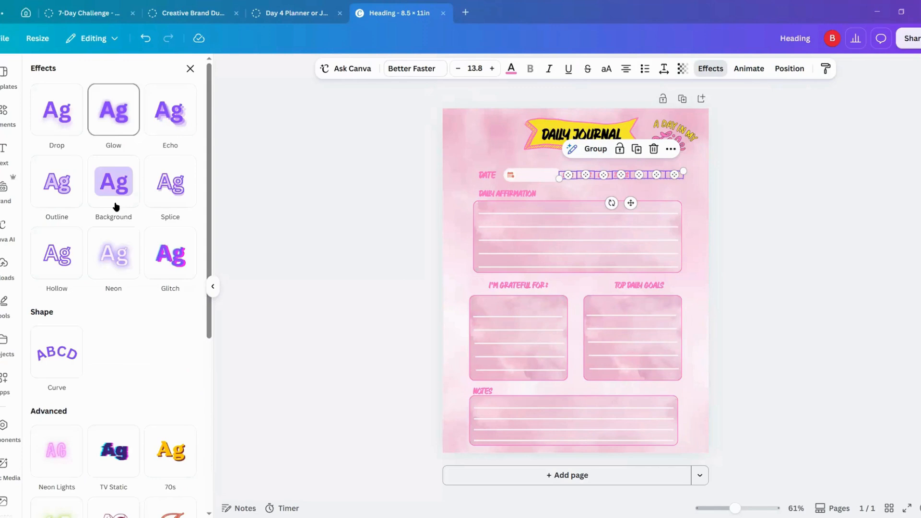
scroll(108, 357, "down", 5)
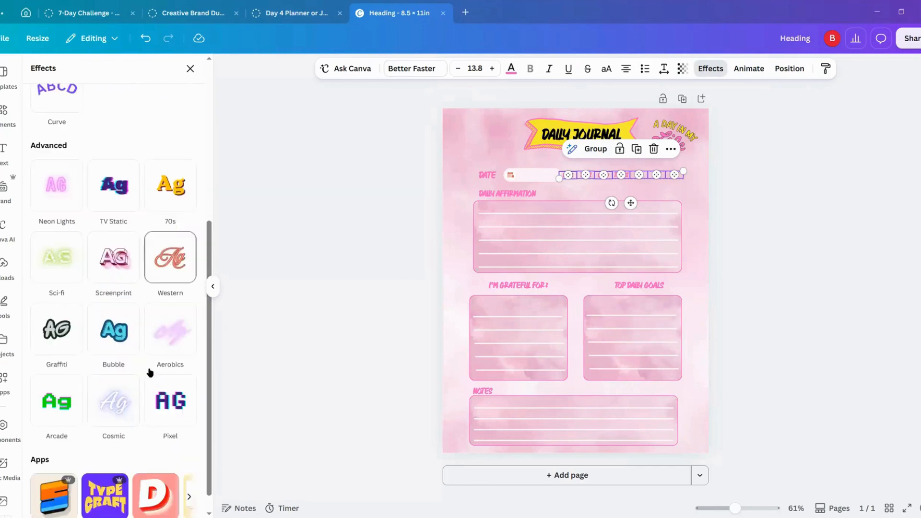
scroll(149, 372, "down", 1)
scroll(150, 373, "up", 5)
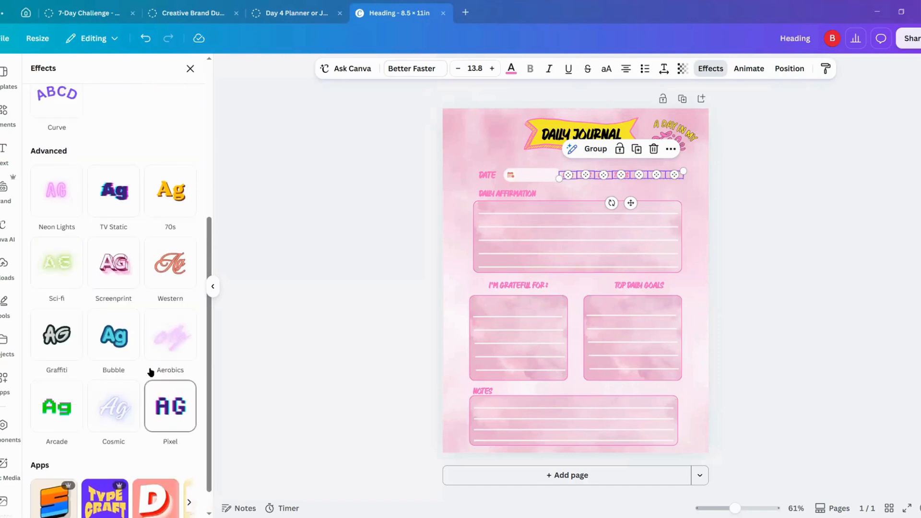
scroll(150, 372, "up", 7)
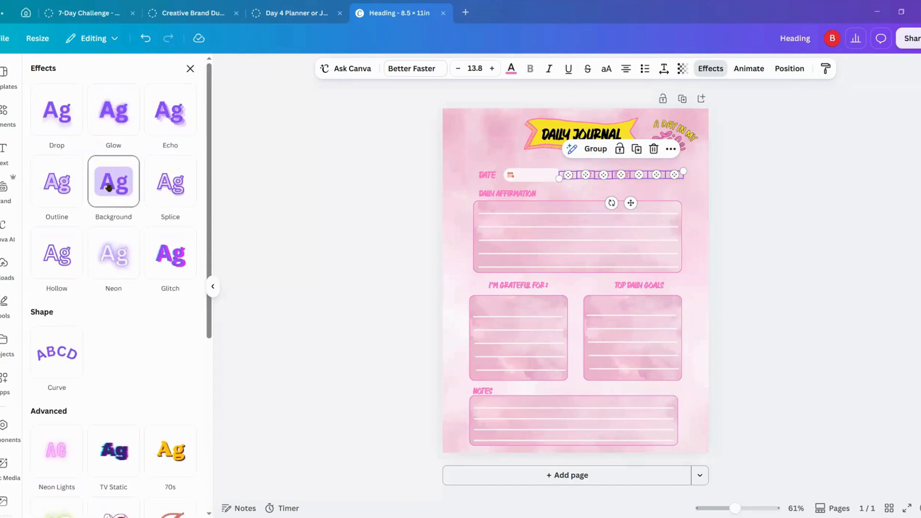
left_click(58, 186)
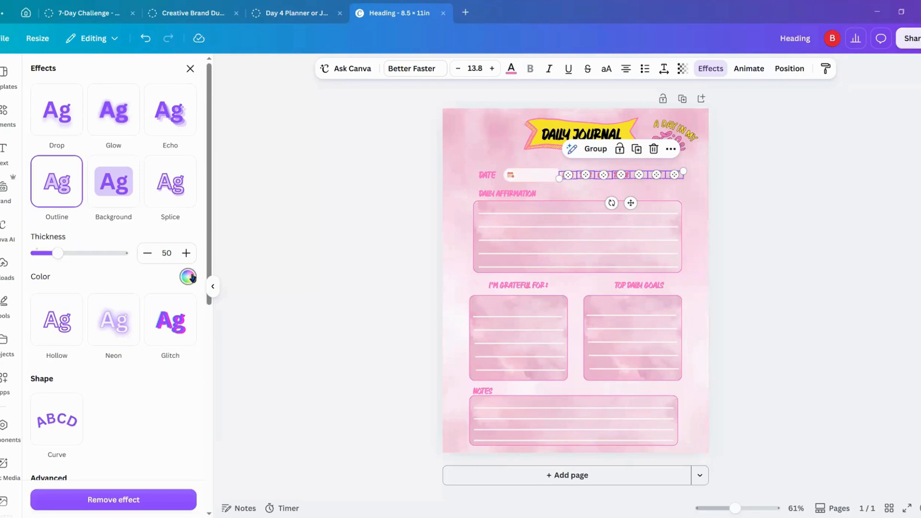
left_click(188, 276)
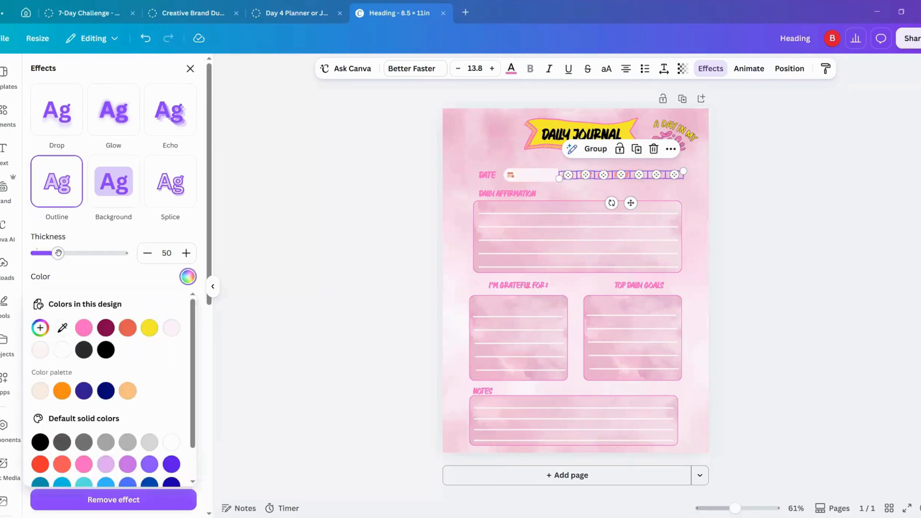
left_click_drag(61, 254, 88, 253)
left_click(297, 287)
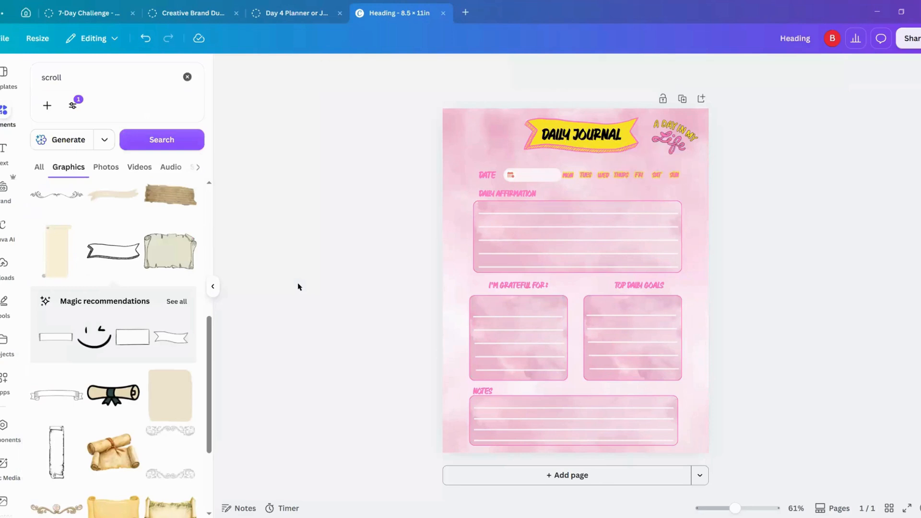
Step: Apply a yellow Outline effect with thickness 134 to the Daily Affirmation, I'm Grateful For, Top Daily Goals and Notes headings
left_click(497, 197)
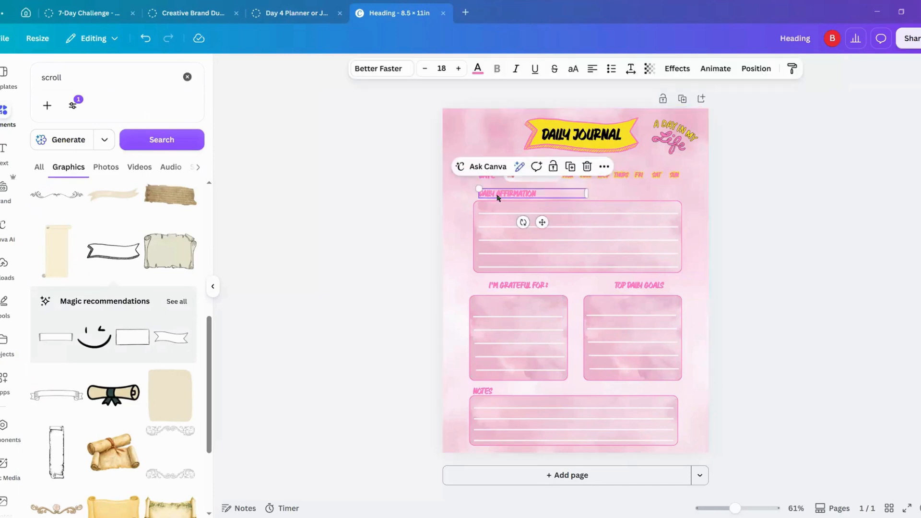
left_click(505, 289, "shift")
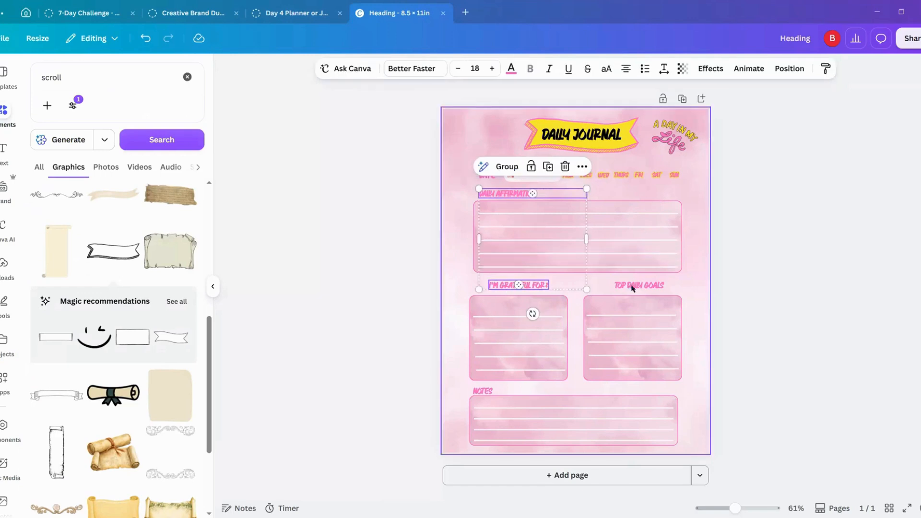
left_click(628, 285, "shift")
left_click(484, 390, "shift")
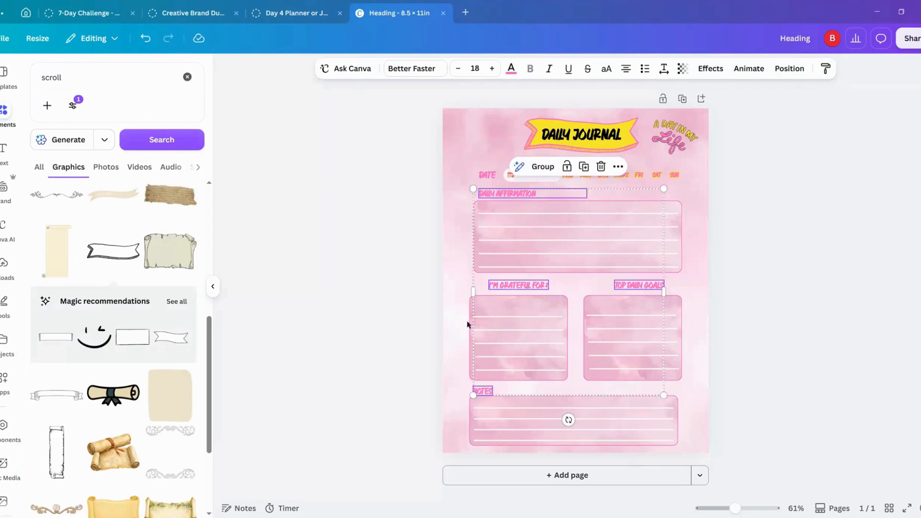
left_click(709, 68)
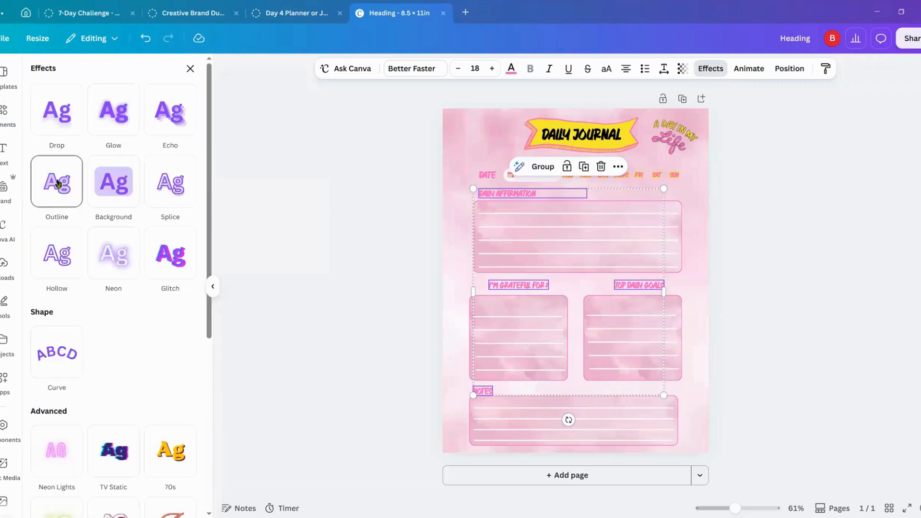
left_click(57, 184)
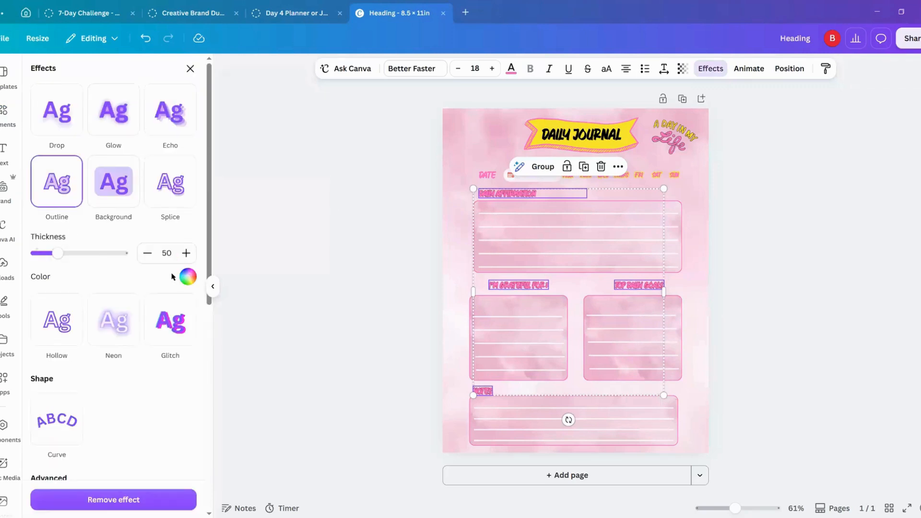
left_click(188, 276)
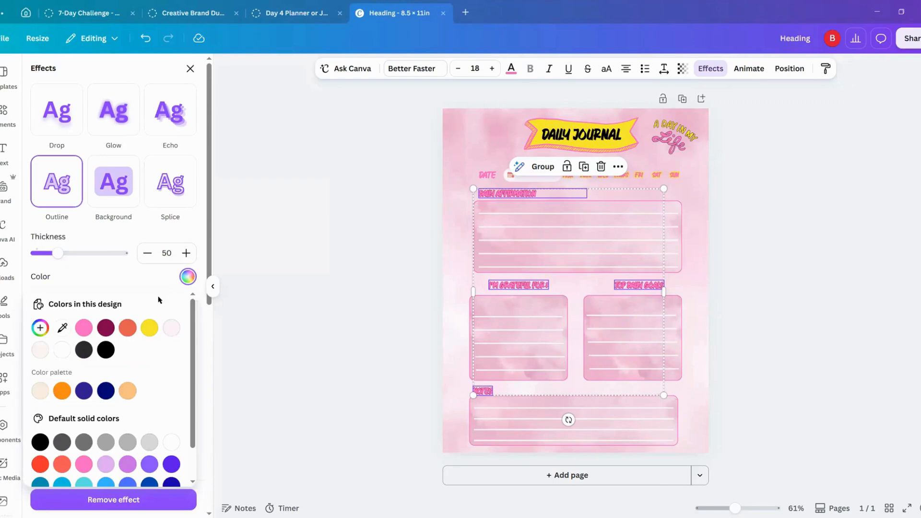
left_click(152, 328)
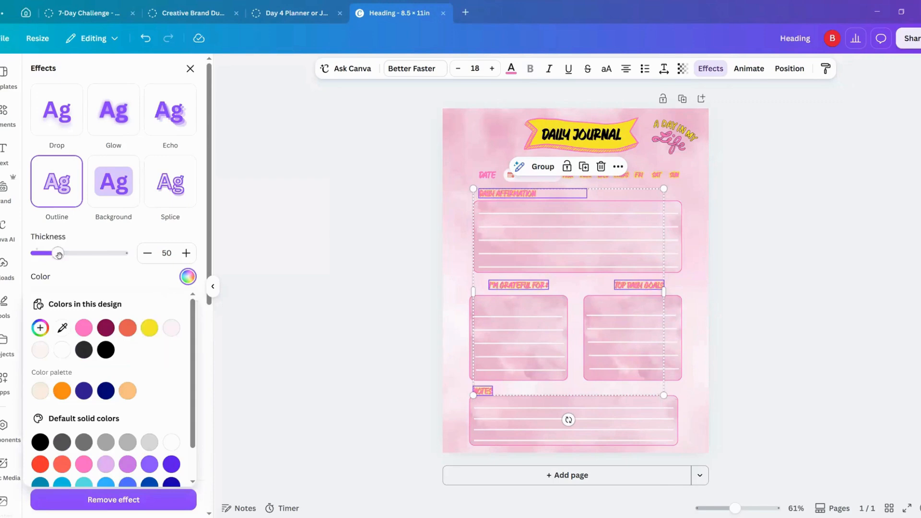
left_click_drag(58, 254, 94, 256)
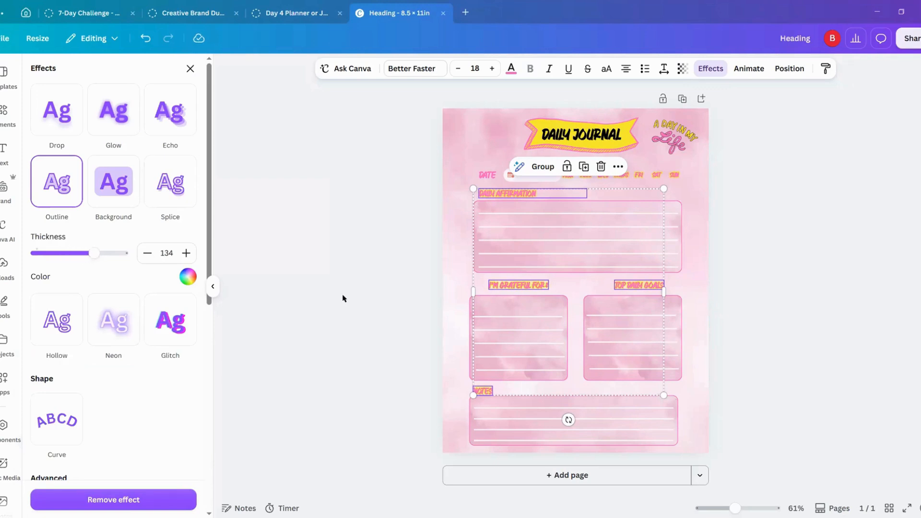
left_click(325, 274)
left_click(326, 275)
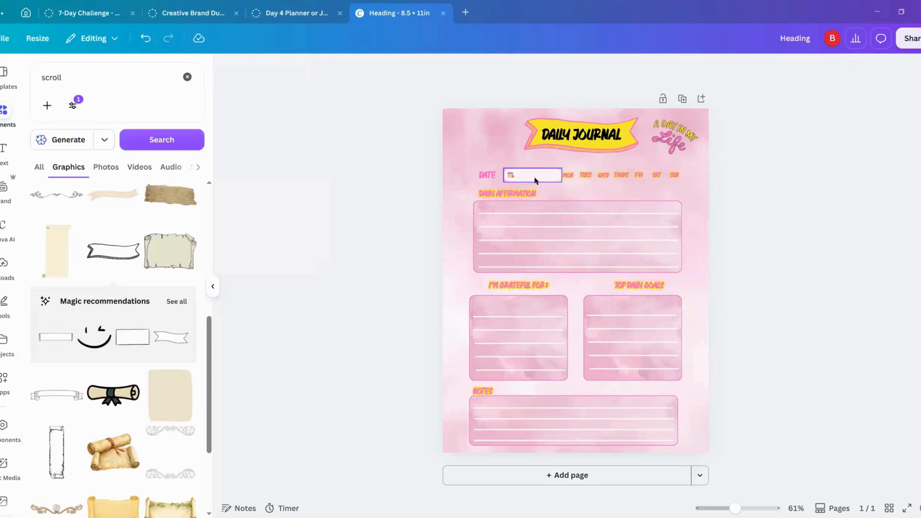
Step: Nudge the white date box slightly closer to the DATE label
left_click_drag(535, 181, 531, 179)
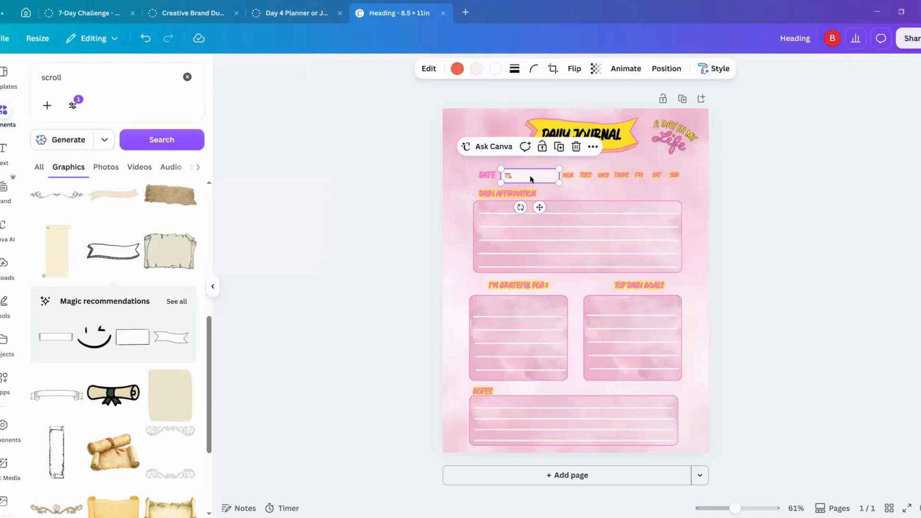
Step: Try a solid black stroke of weight 4 around the date box, and undo it
left_click(514, 68)
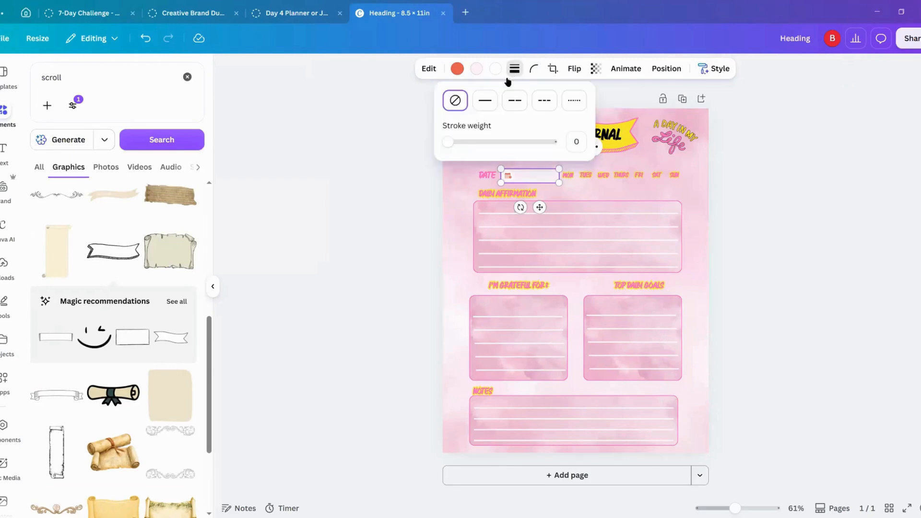
left_click(484, 103)
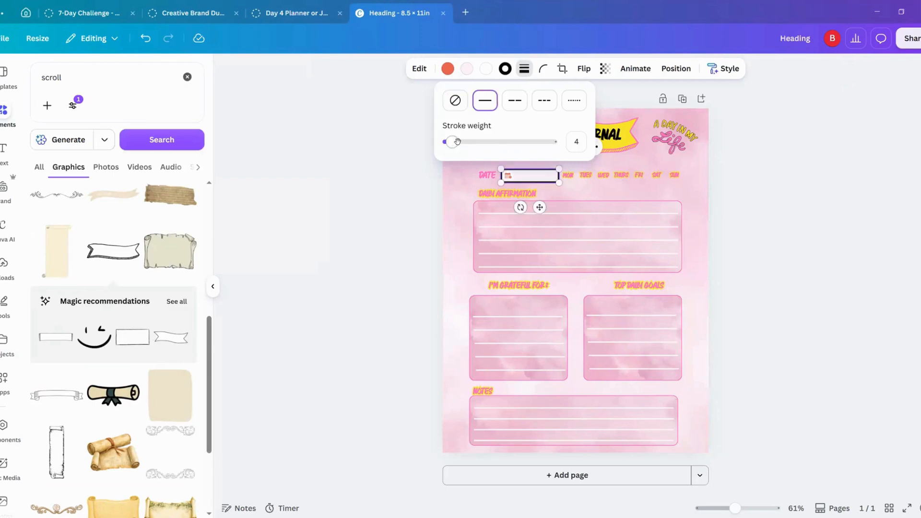
left_click(387, 172)
left_click(374, 177)
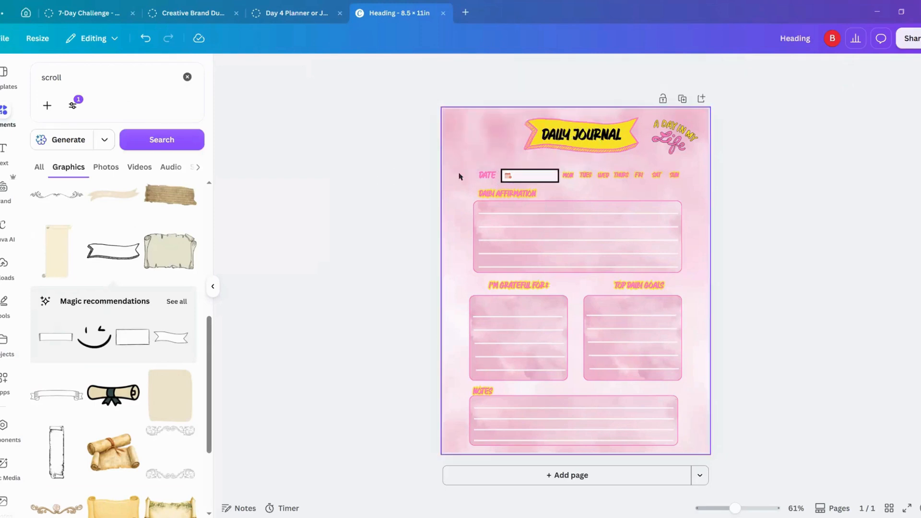
left_click(505, 174)
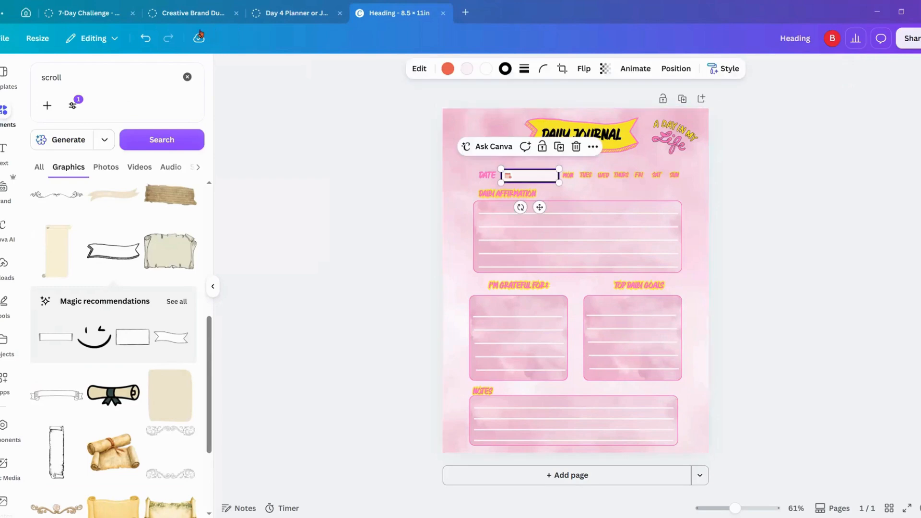
left_click(145, 38)
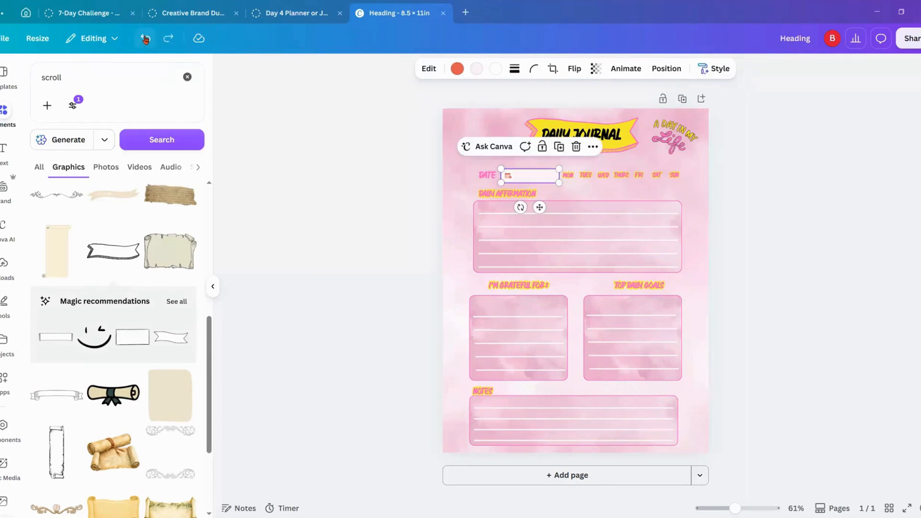
left_click(339, 216)
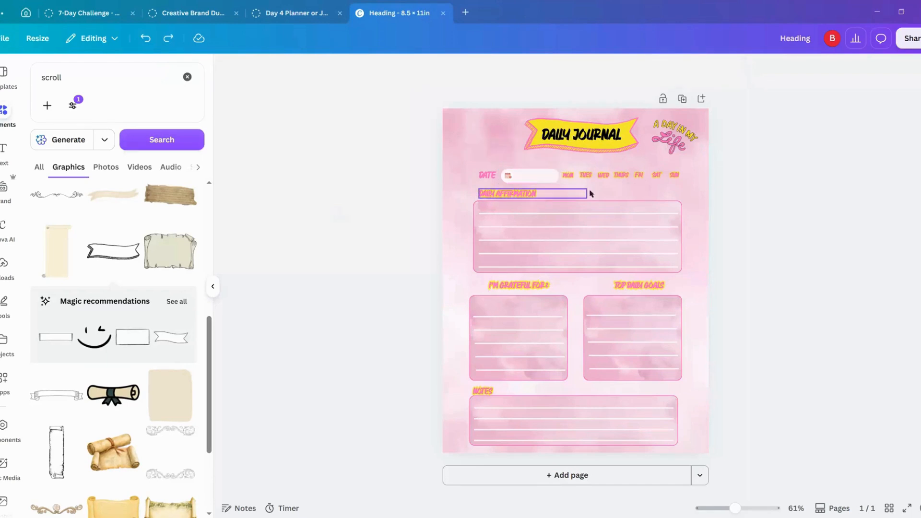
Step: Move the "A Day in My Life" graphic slightly down and closer to the title banner
left_click_drag(686, 141, 679, 147)
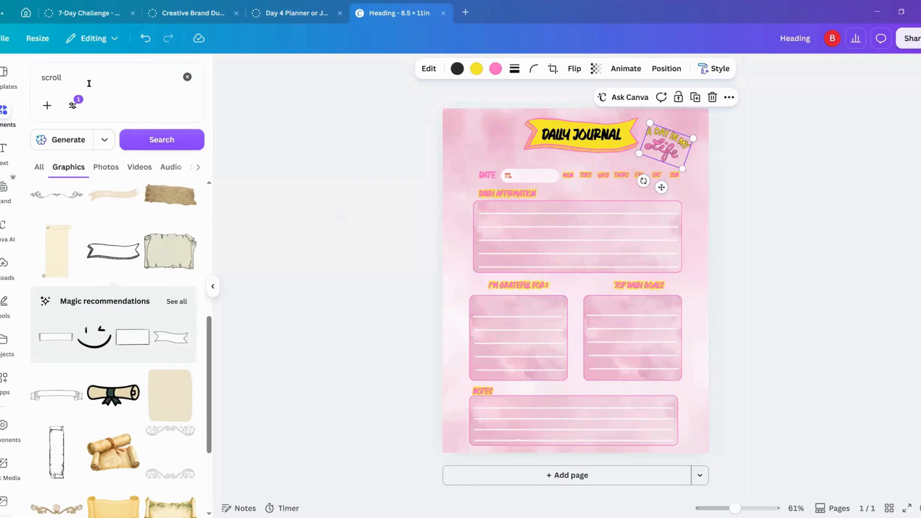
left_click_drag(72, 77, 40, 72)
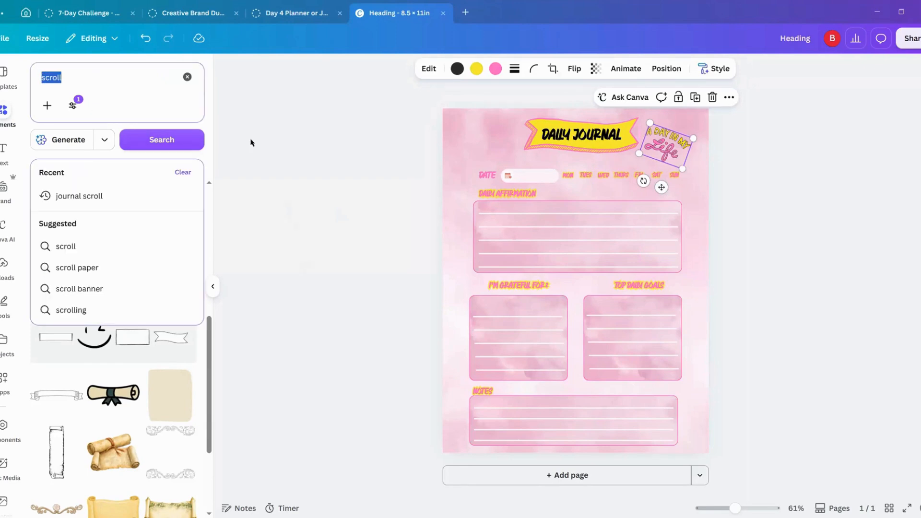
left_click(320, 176)
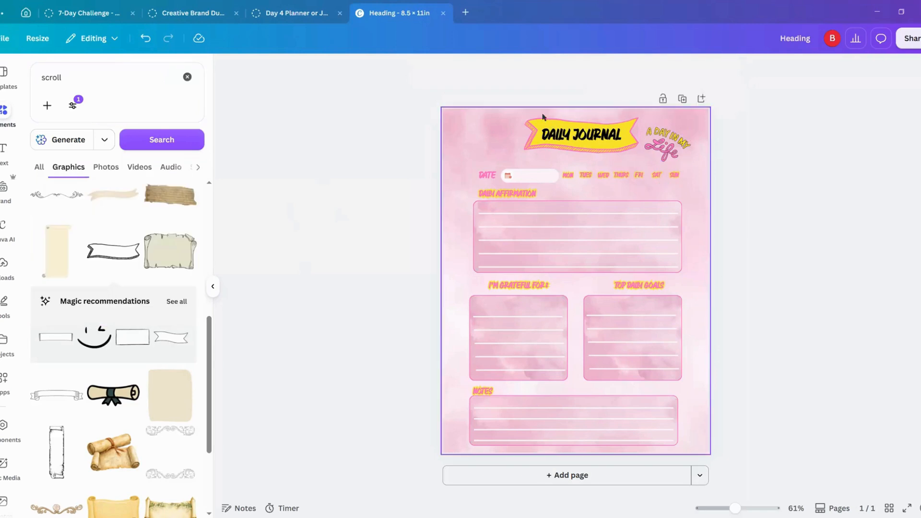
Step: Detach the watercolor image from the page background and recolor it to light pink #FFE2F1
left_click(473, 138)
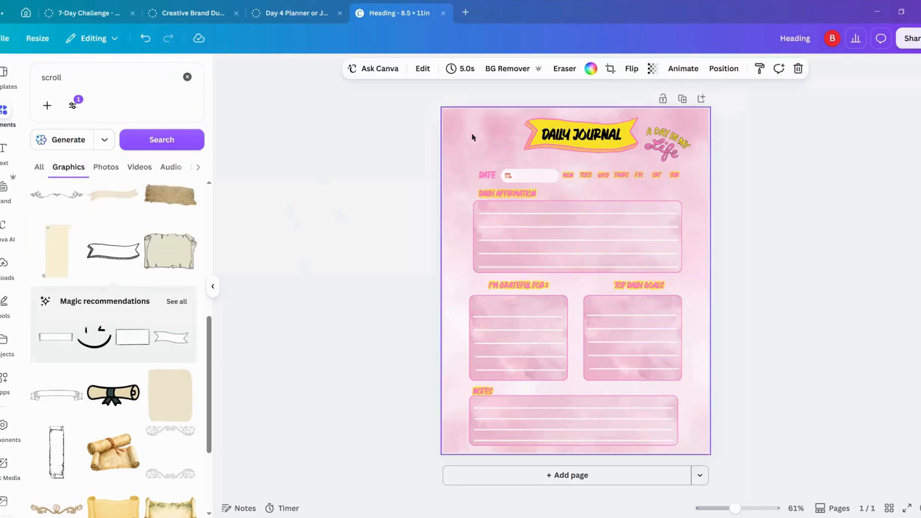
right_click(472, 137)
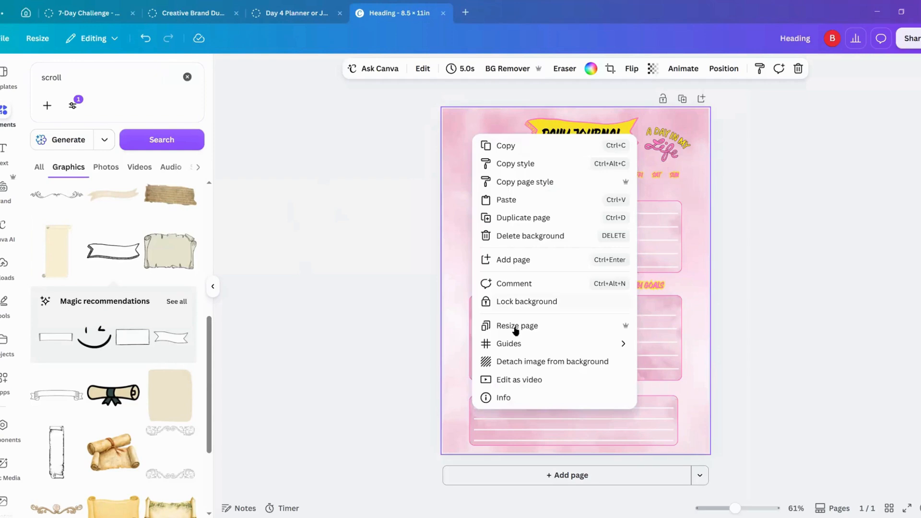
left_click(528, 362)
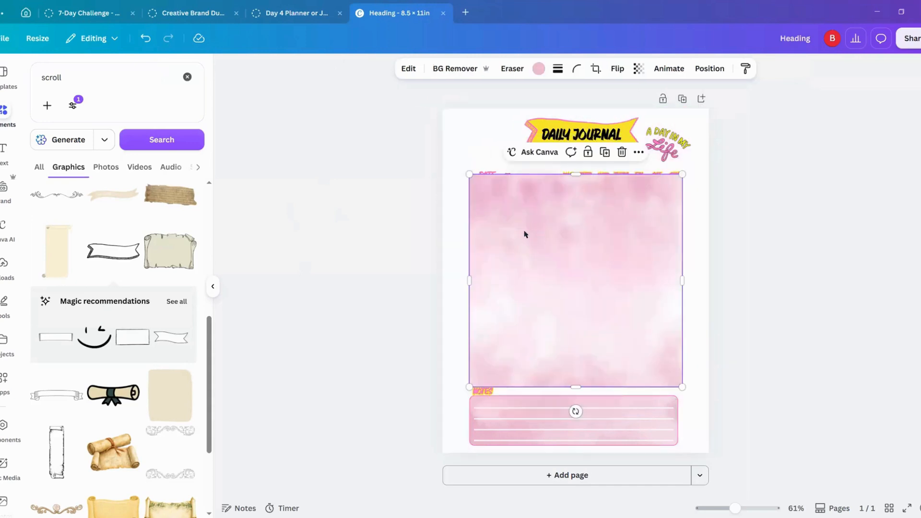
left_click(539, 70)
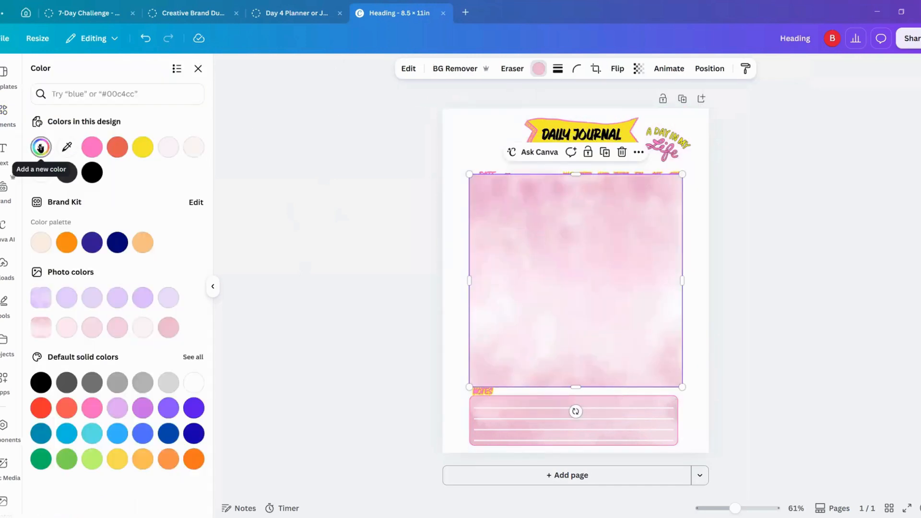
left_click(41, 148)
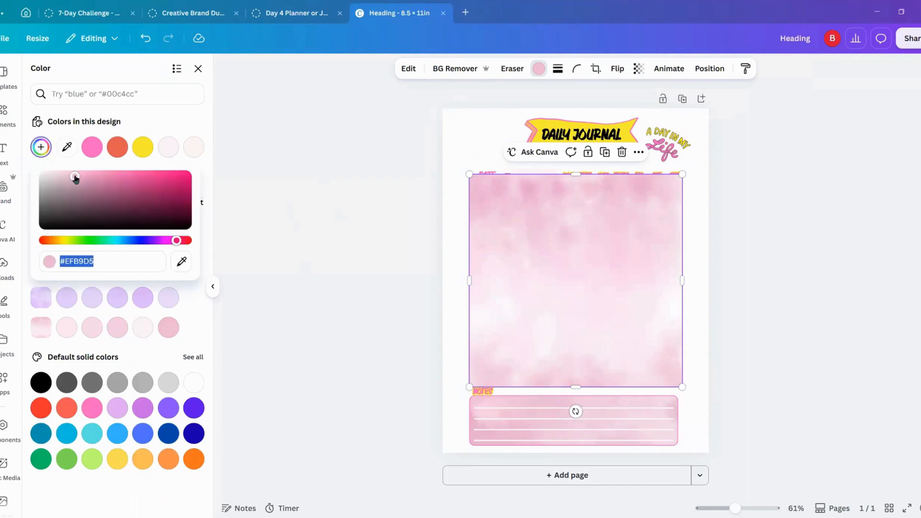
left_click_drag(75, 177, 58, 163)
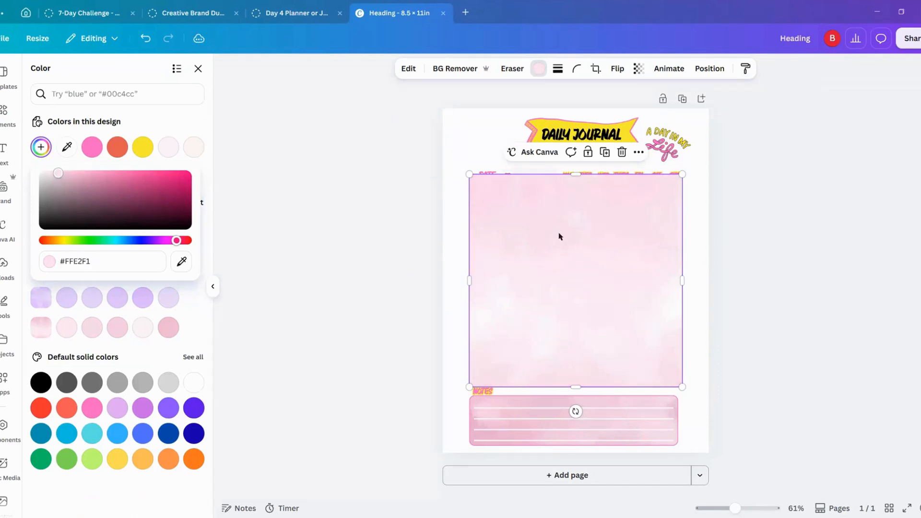
Step: Set the recolored watercolor image as the page background again
right_click(613, 251)
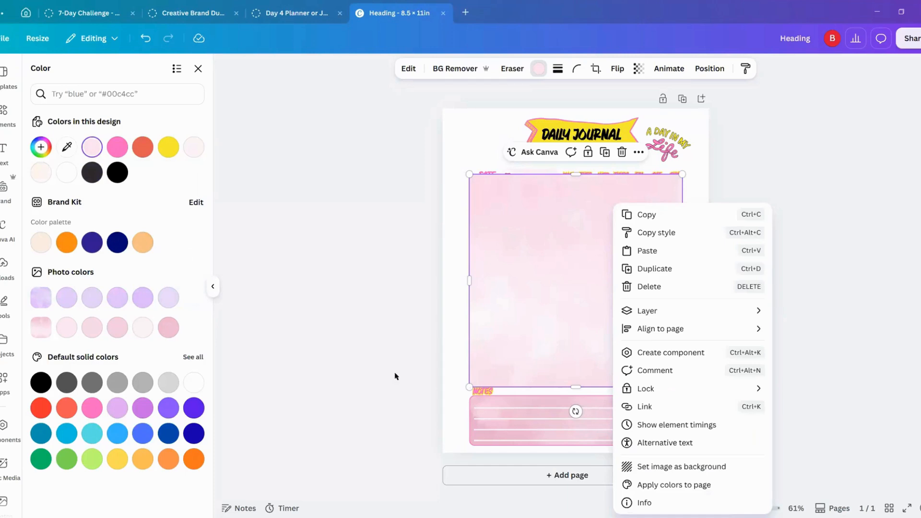
key("Escape")
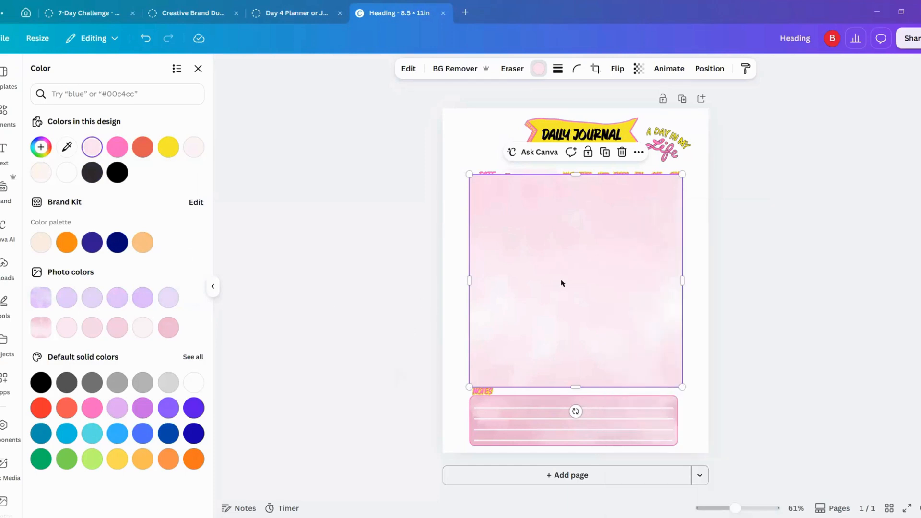
left_click(417, 289)
right_click(535, 247)
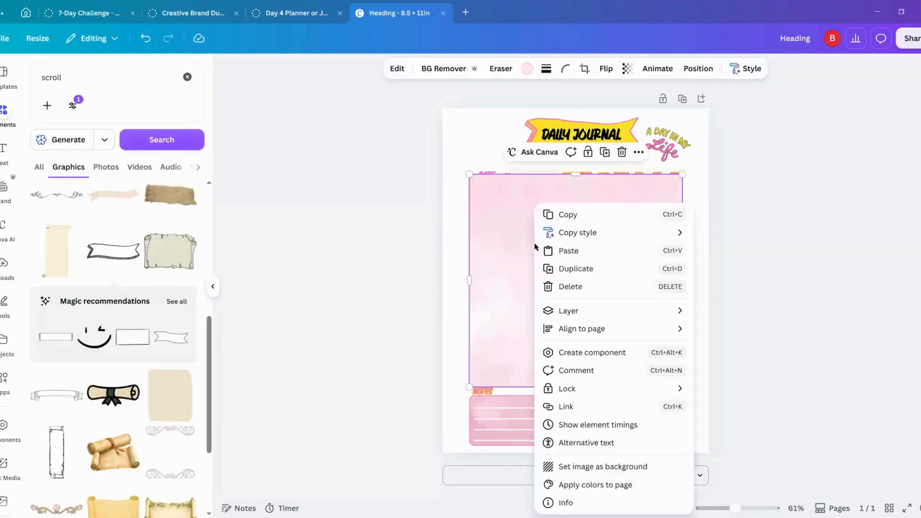
left_click(594, 467)
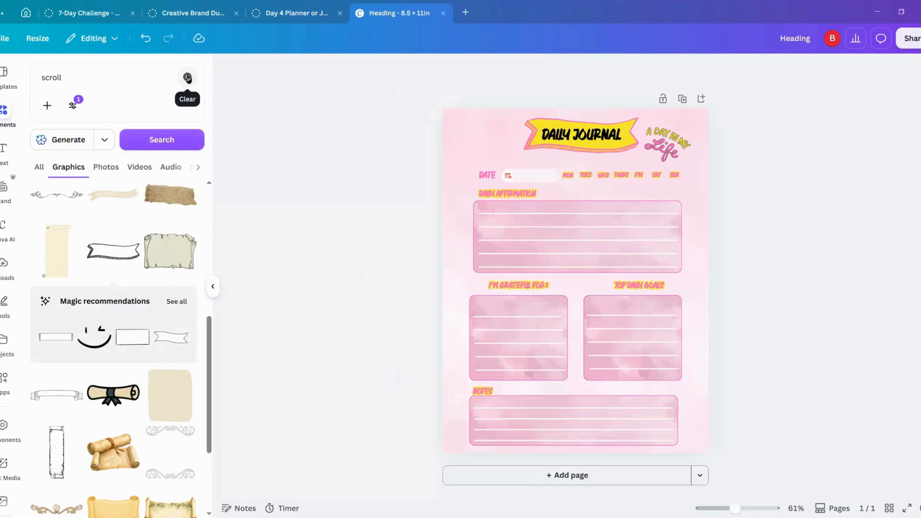
Step: Search the graphics for "watercolor splash" and place the pink-and-orange splash partly off the page's upper-left corner
left_click(69, 77)
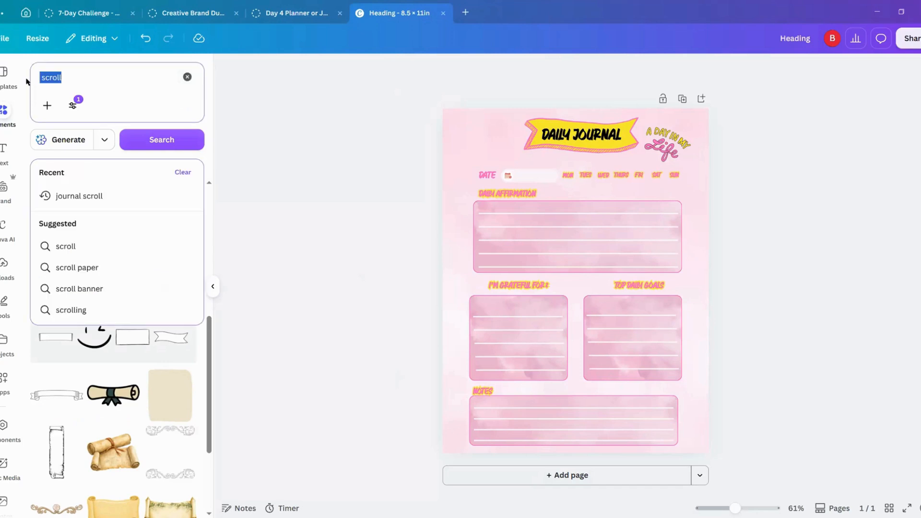
type("wa")
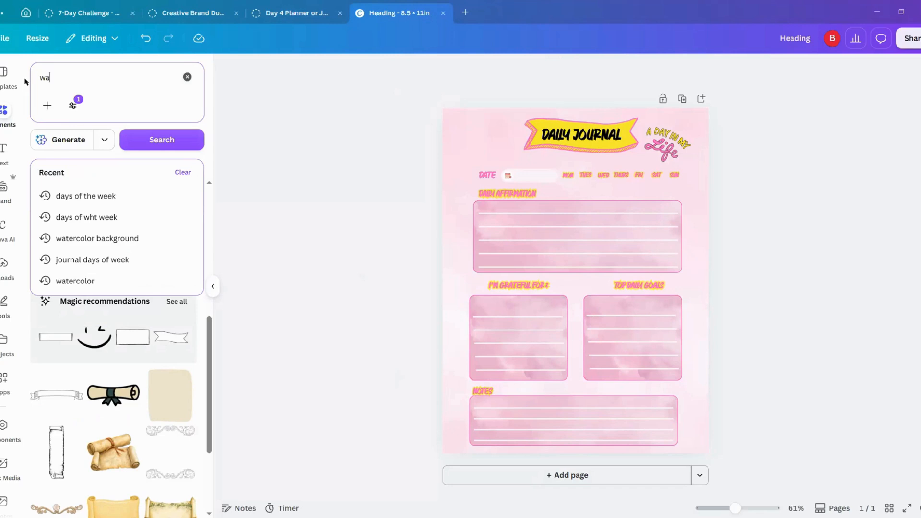
type("tercolor sp")
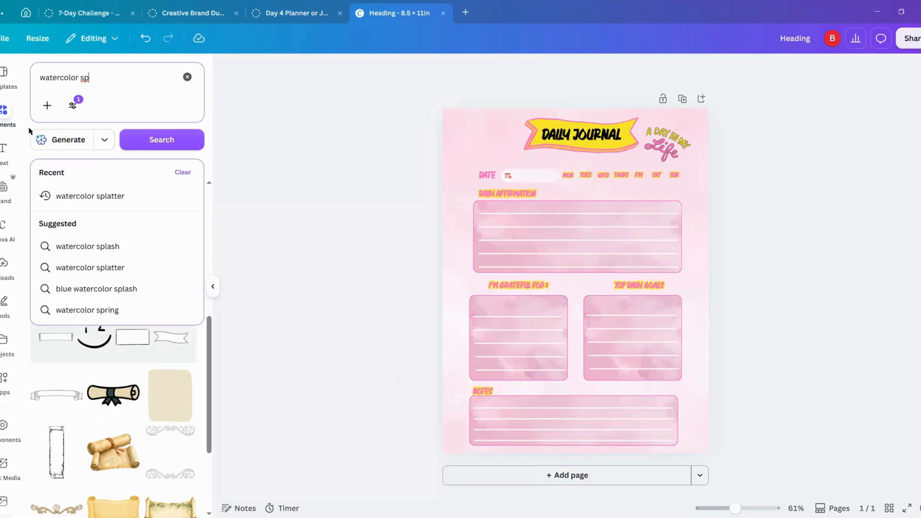
left_click(81, 250)
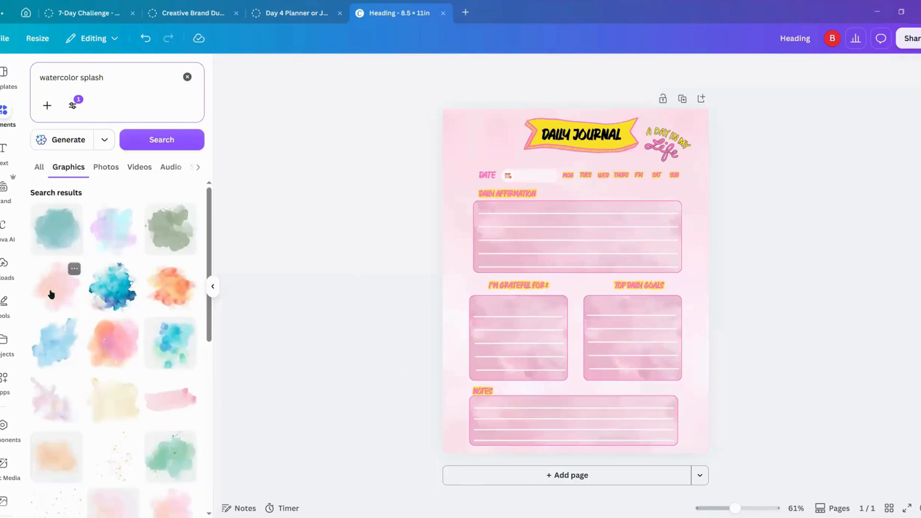
left_click(110, 350)
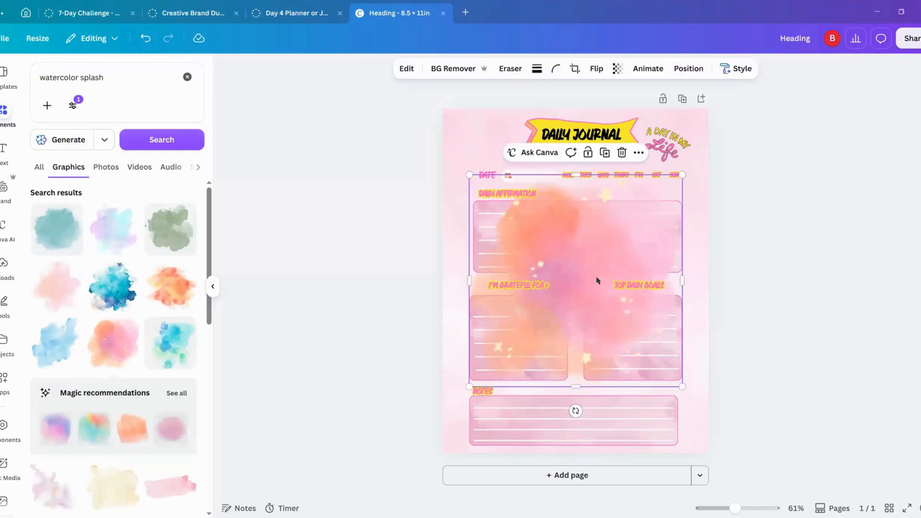
left_click_drag(480, 173, 434, 86)
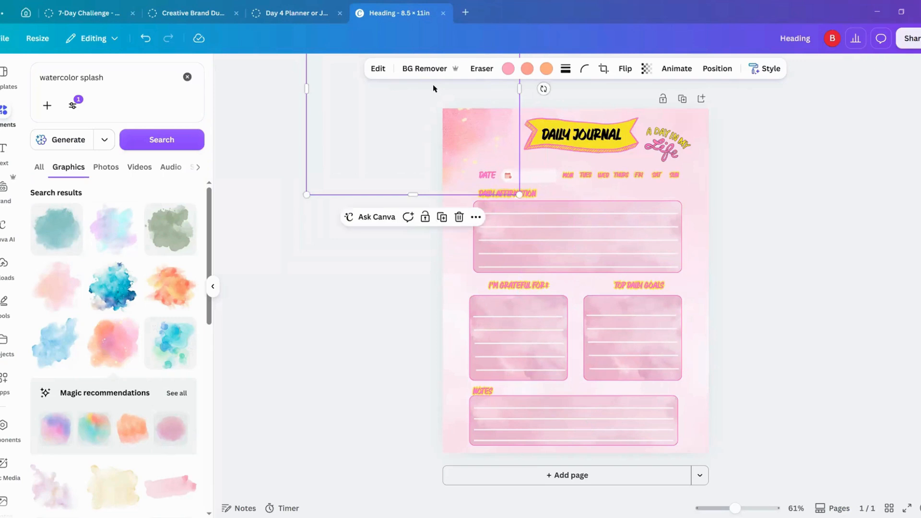
Step: Duplicate the corner splash, rotate the copy diagonally and place it partly off the page's lower-right corner
left_click(442, 217)
left_click_drag(457, 123, 675, 384)
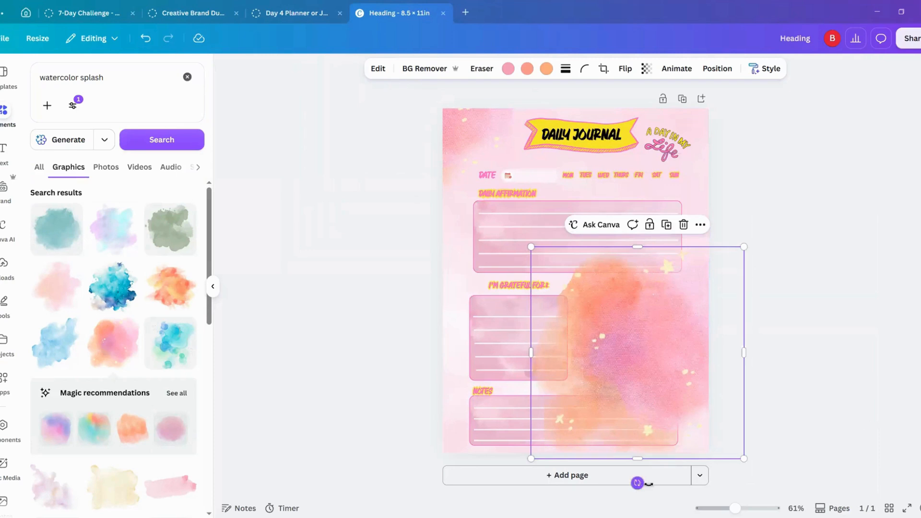
left_click_drag(638, 482, 727, 244)
left_click_drag(652, 349, 742, 421)
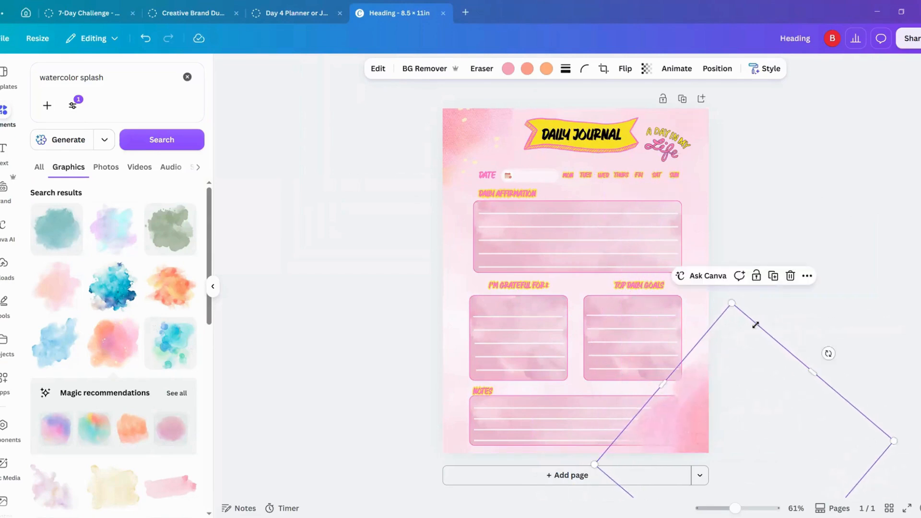
Step: Send the lower-right and upper-left watercolor splashes to the back, behind the journal's boxes and text
left_click(807, 277)
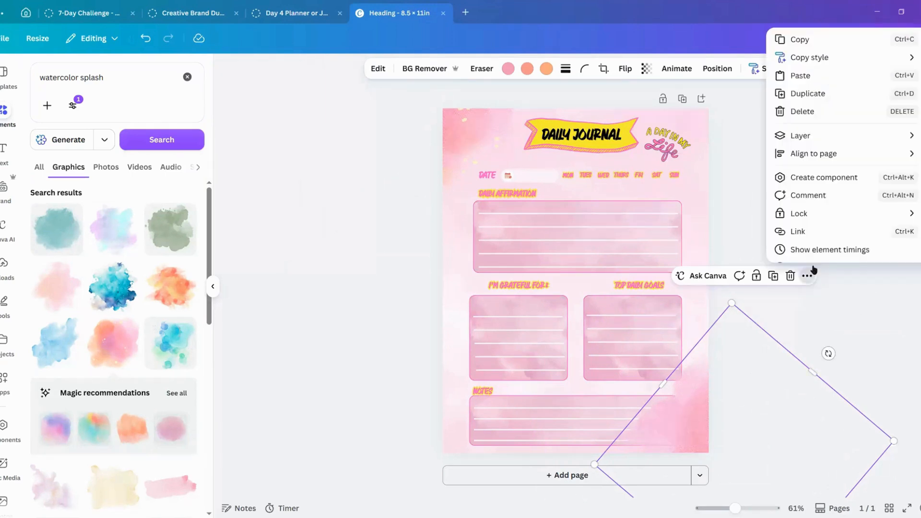
mouse_move(805, 134)
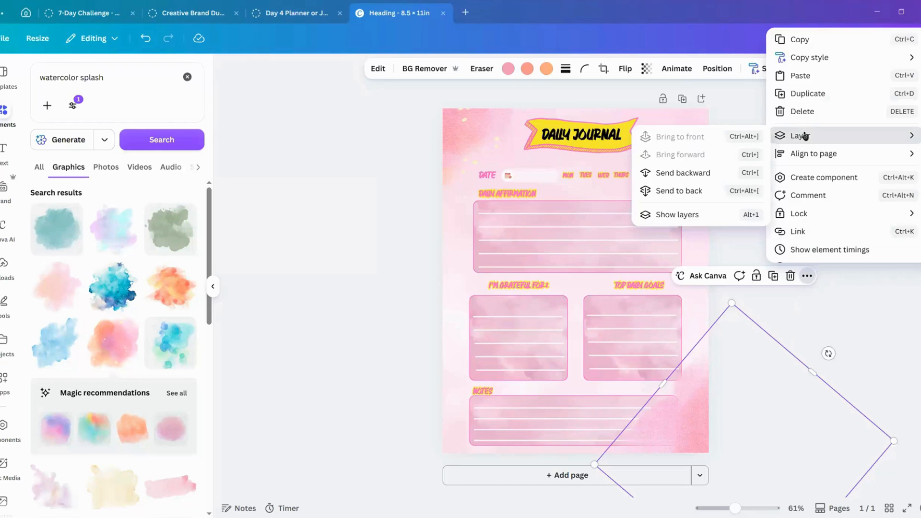
left_click(677, 190)
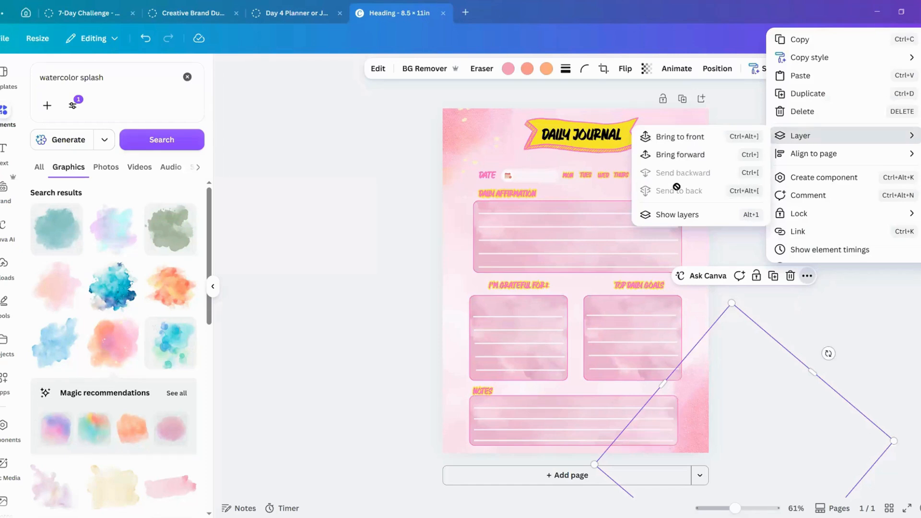
right_click(468, 132)
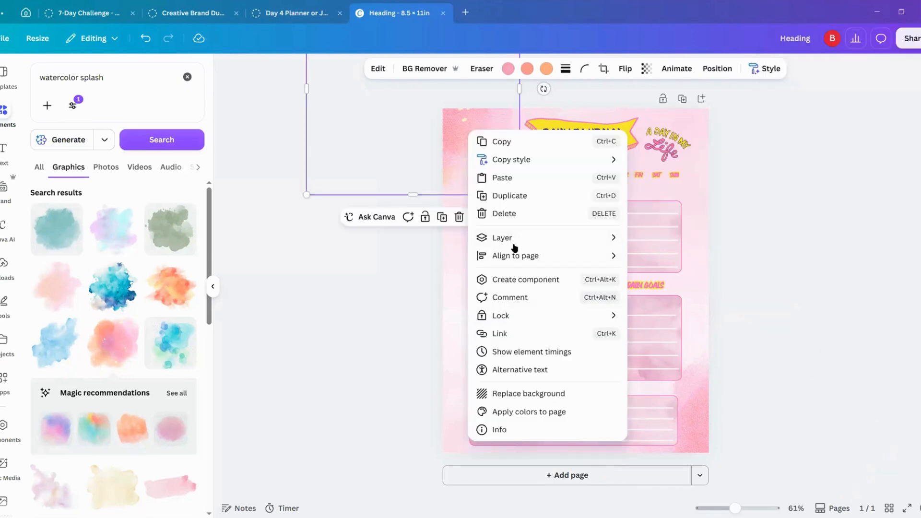
mouse_move(506, 238)
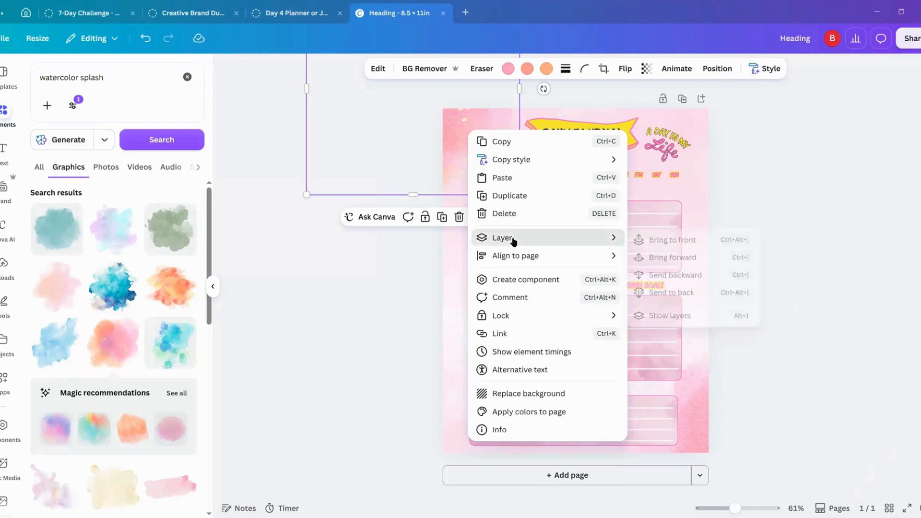
left_click(738, 292)
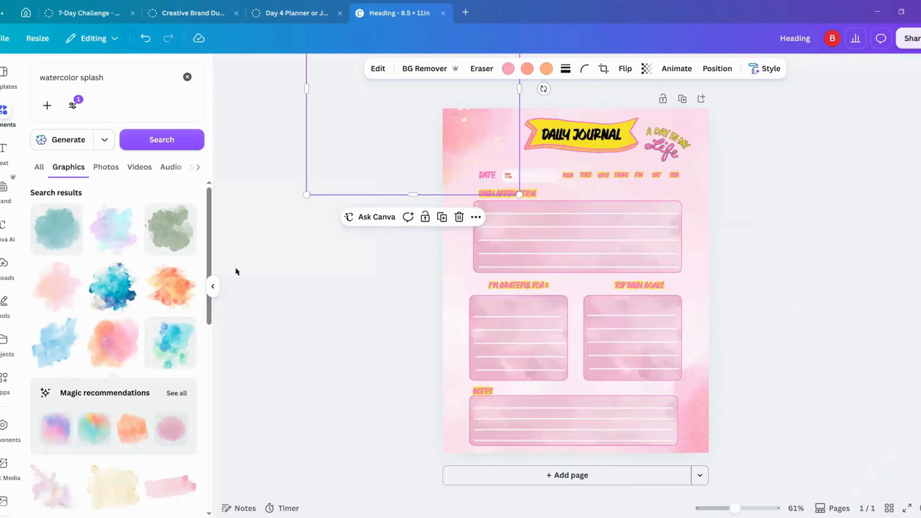
Step: Add the mauve splash from the Magic recommendations and place it partly off the page's lower-left corner
scroll(133, 422, "down", 3)
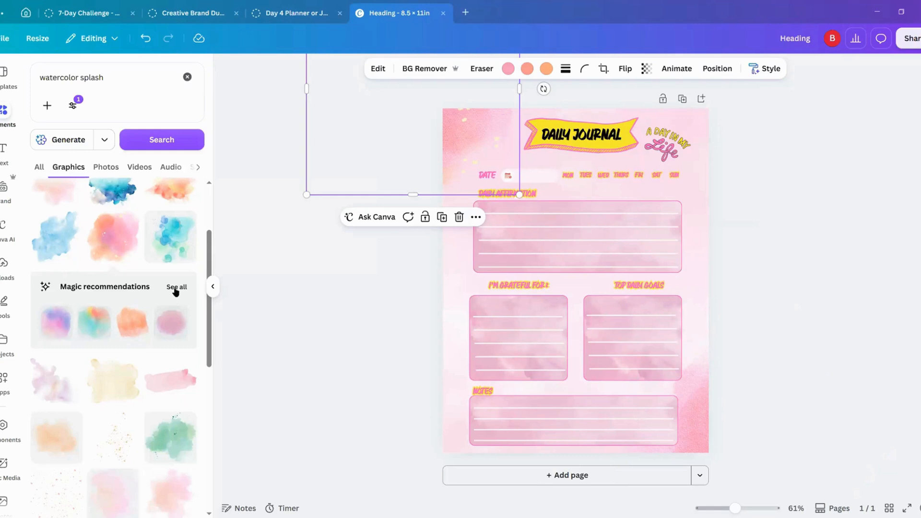
left_click(170, 328)
left_click_drag(528, 332, 404, 443)
Step: Recolor the lower-left splash from the design's pink to a more saturated pink, shifting its hue towards magenta
left_click(529, 72)
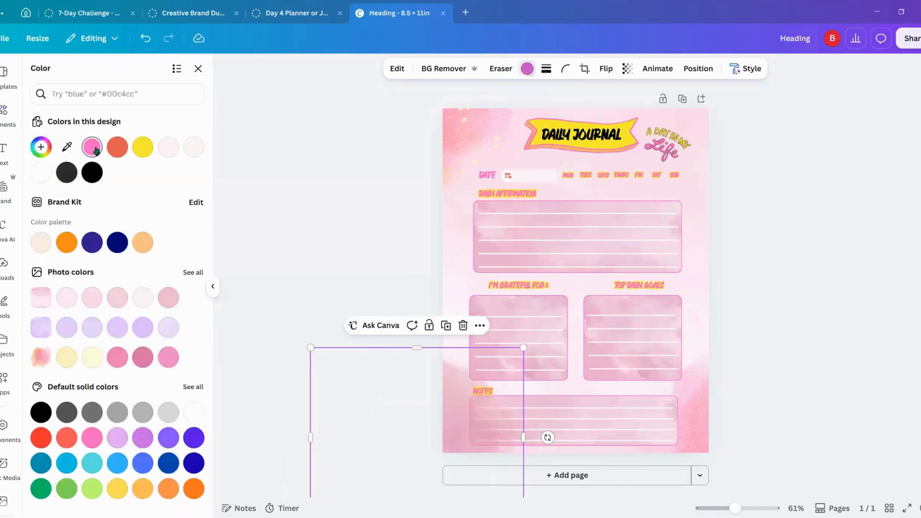
left_click(92, 146)
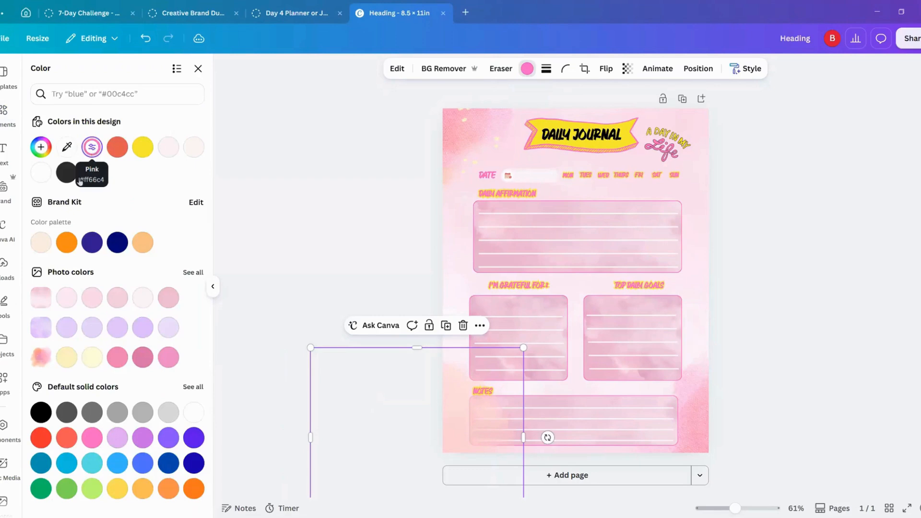
left_click(38, 149)
left_click_drag(131, 178, 160, 168)
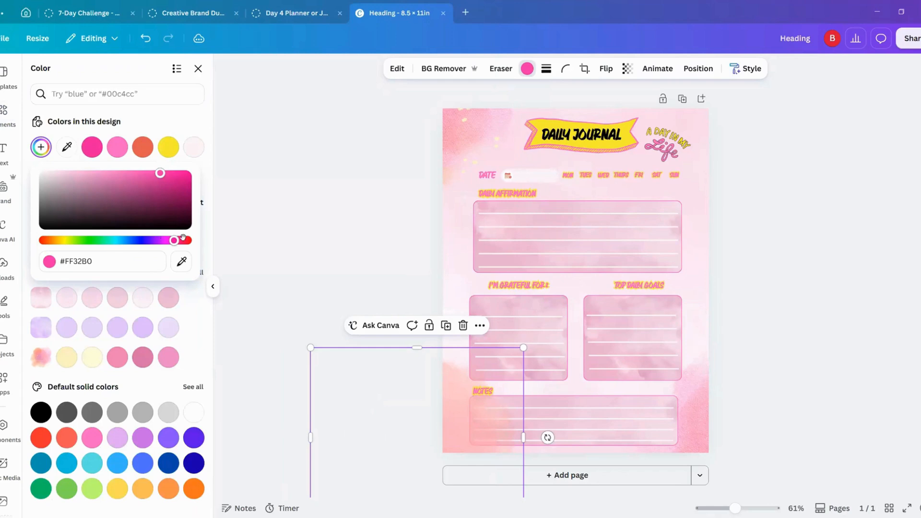
left_click_drag(174, 240, 162, 240)
left_click(367, 168)
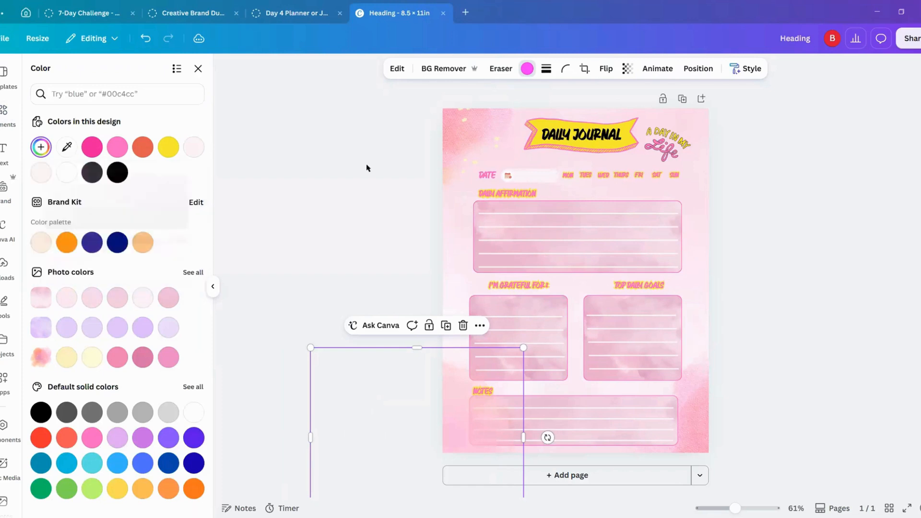
Step: Send the lower-left watercolor splash to the back, behind the Notes box, and deselect it
left_click(480, 326)
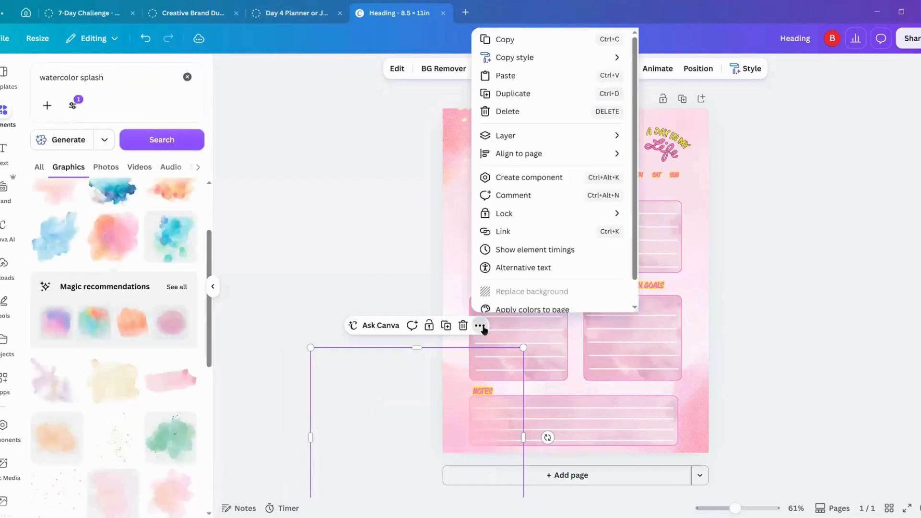
mouse_move(523, 136)
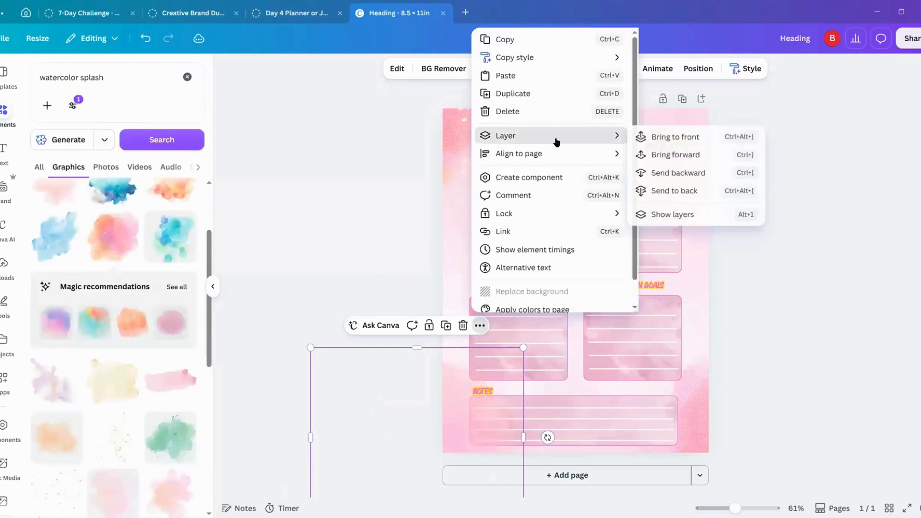
left_click(662, 191)
left_click(315, 191)
left_click(313, 191)
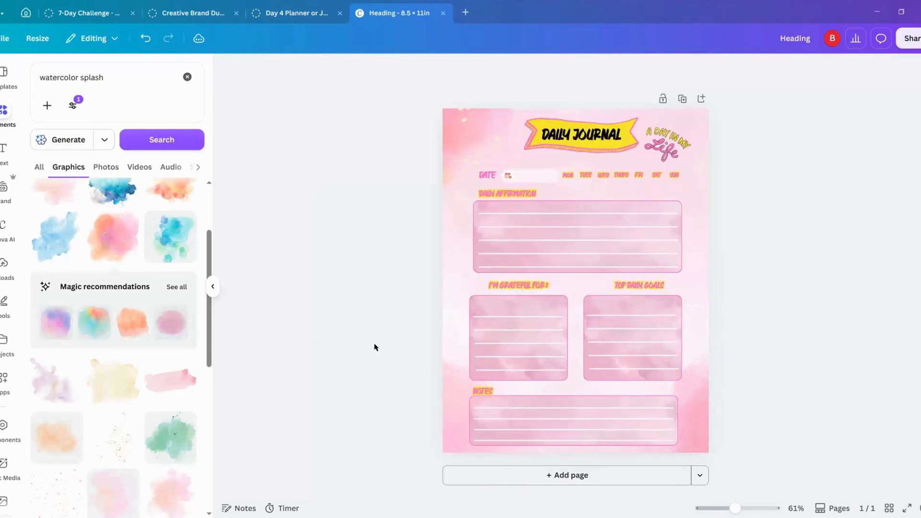
Step: Remove the lower-left watercolor splash and undo the deletion of the Notes box's watercolor fill
left_click(457, 386)
left_click_drag(518, 363, 474, 404)
mouse_move(462, 417)
left_mouse_down()
mouse_move(469, 397)
mouse_move(468, 407)
left_mouse_up()
left_click(328, 198)
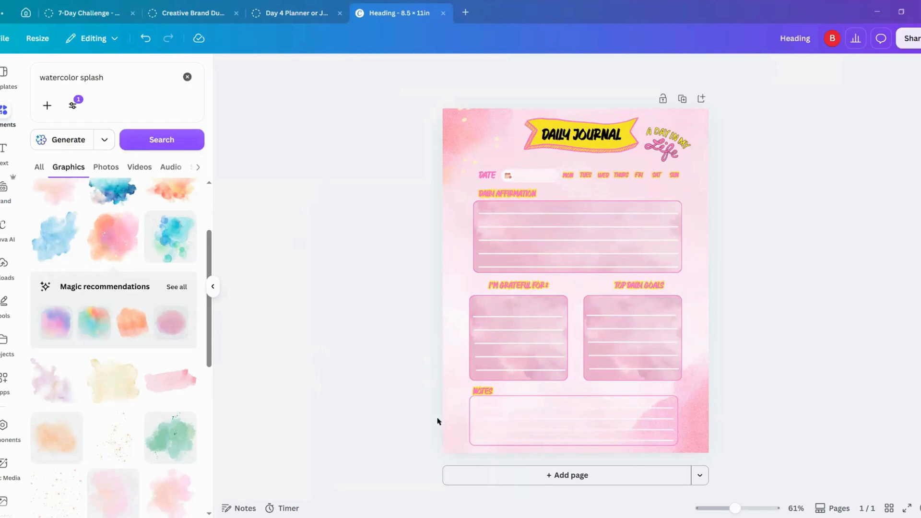
left_click(145, 38)
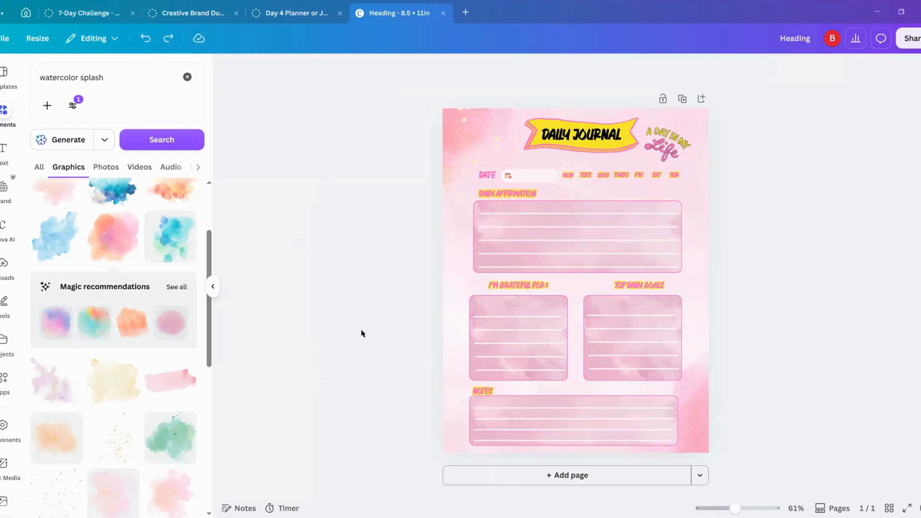
Step: Move the watercolor splash at the page's lower-left corner slightly to the right and deselect it
mouse_move(446, 432)
left_mouse_down()
mouse_move(464, 402)
mouse_move(452, 431)
left_mouse_up()
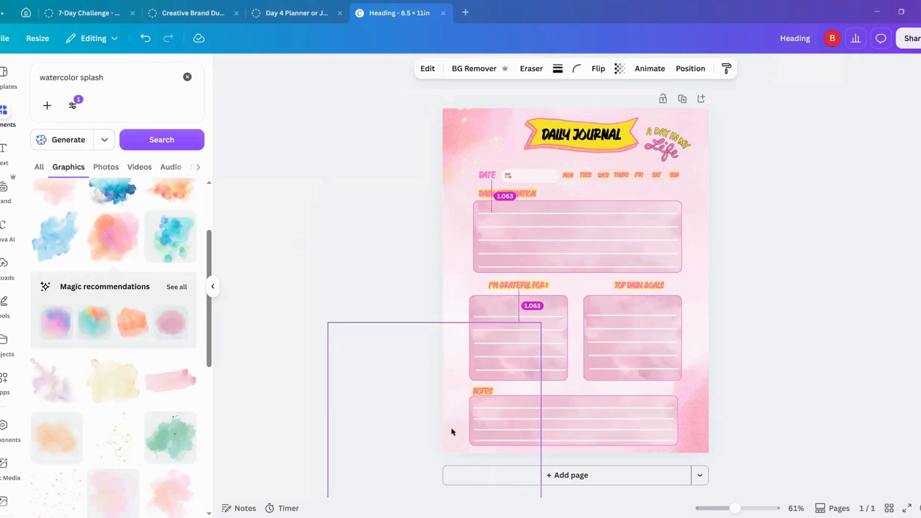
left_click(348, 245)
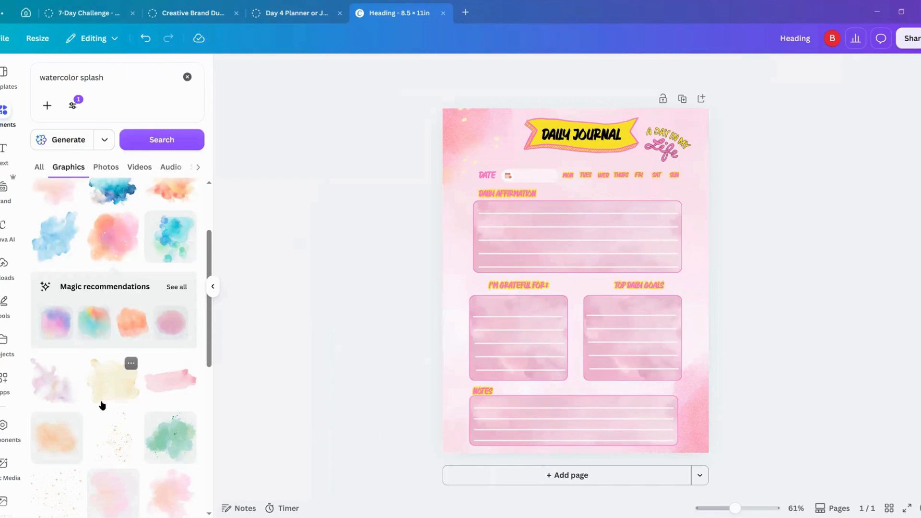
left_click(113, 447)
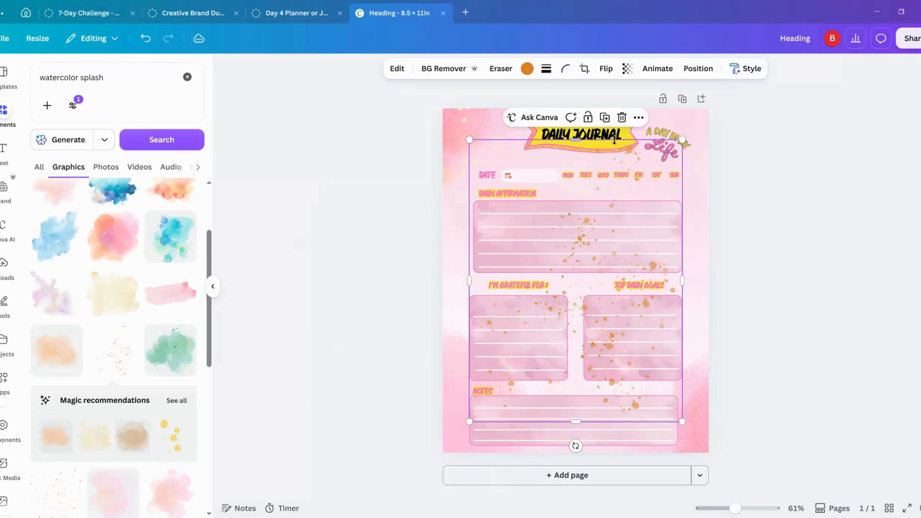
left_click(622, 117)
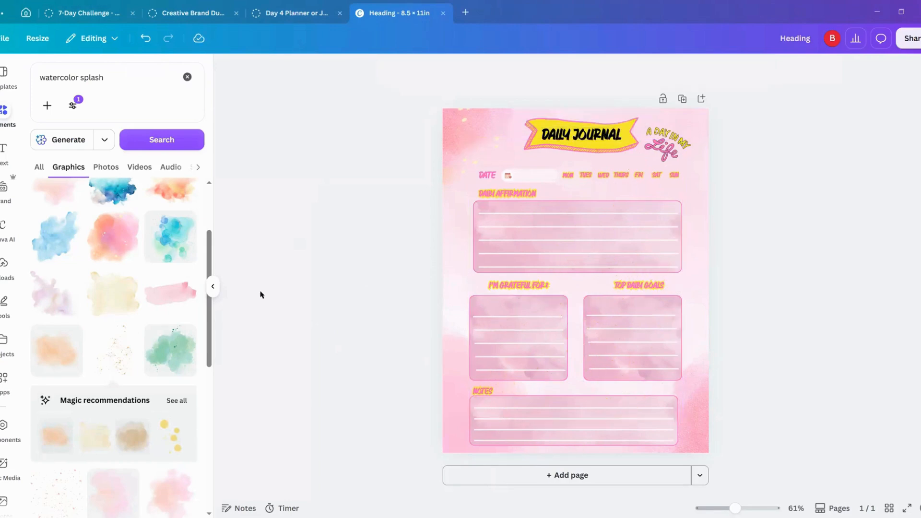
scroll(130, 432, "down", 3)
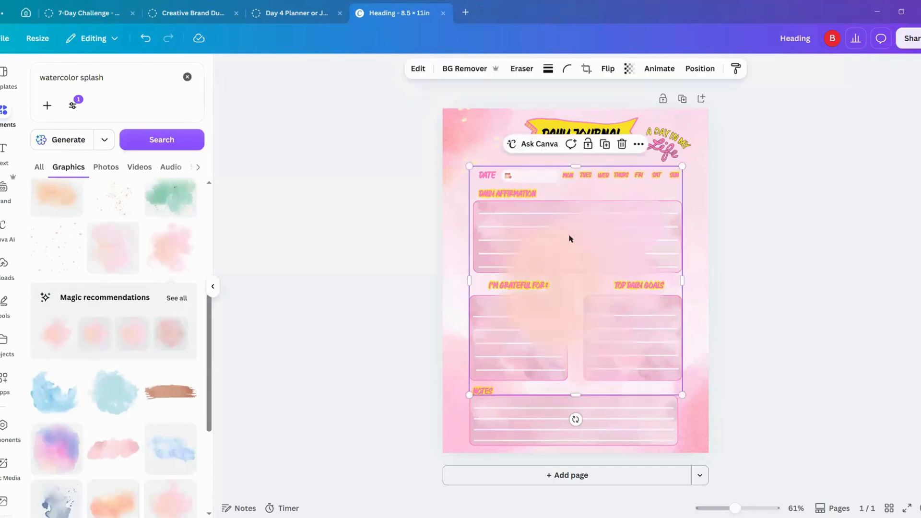
left_click_drag(559, 259, 696, 104)
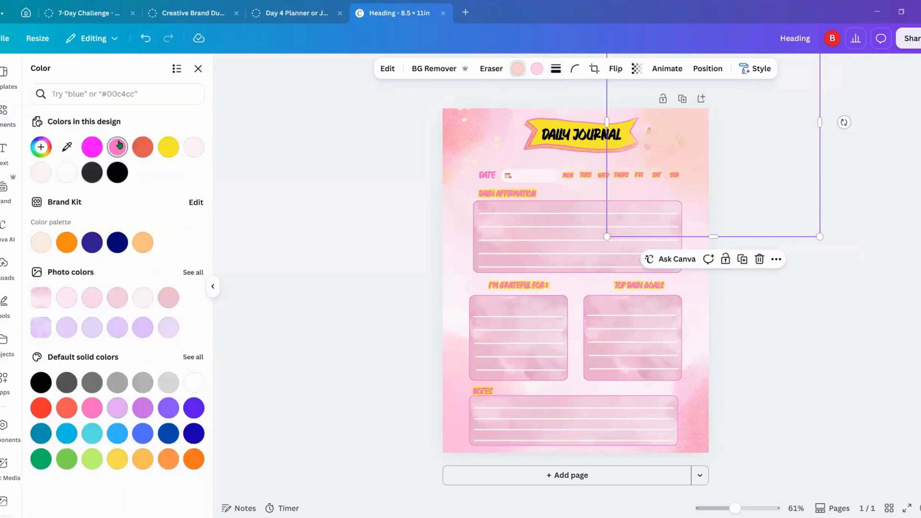
left_click(117, 145)
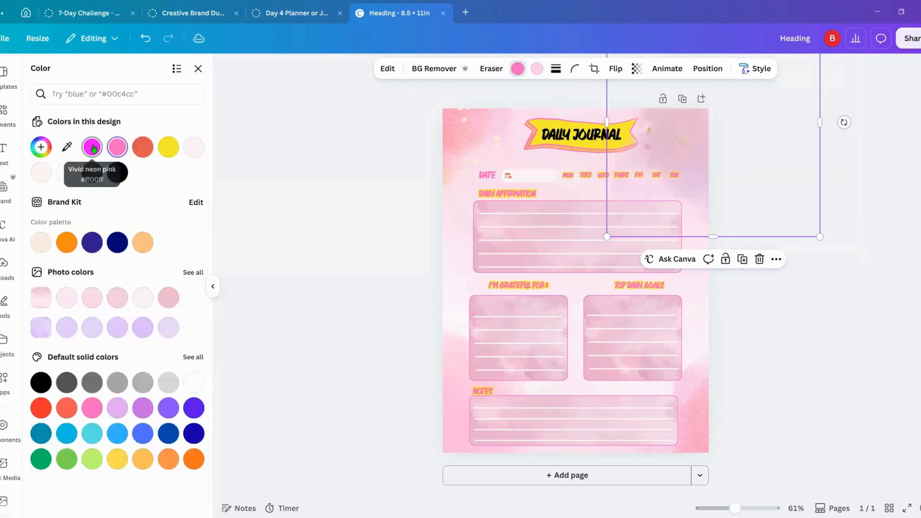
left_click(92, 148)
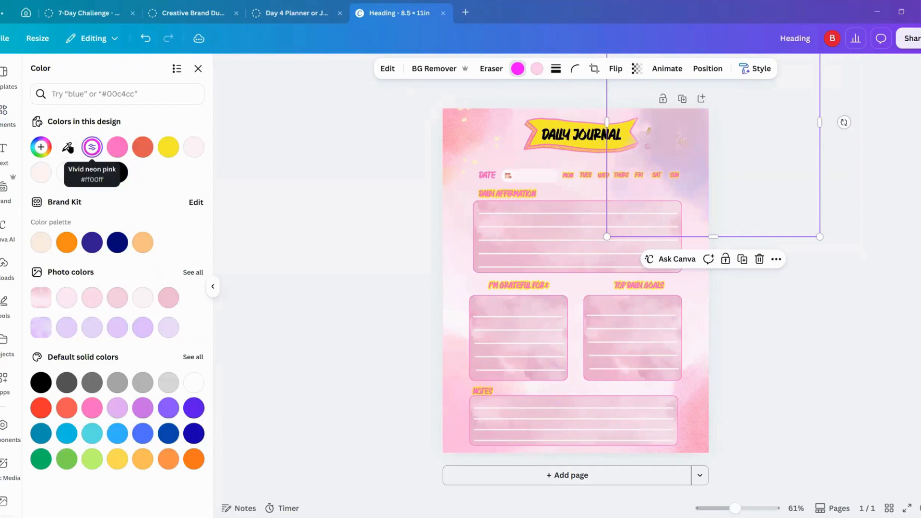
left_click(40, 147)
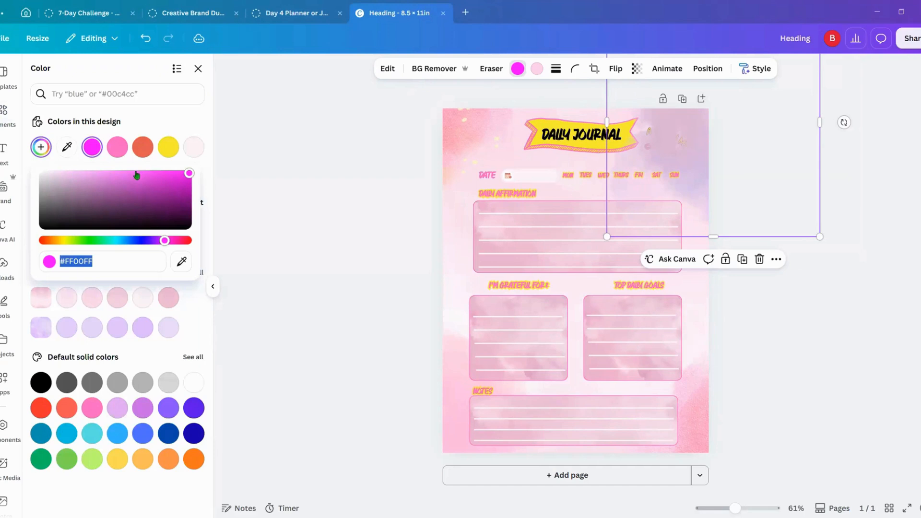
left_click(135, 173)
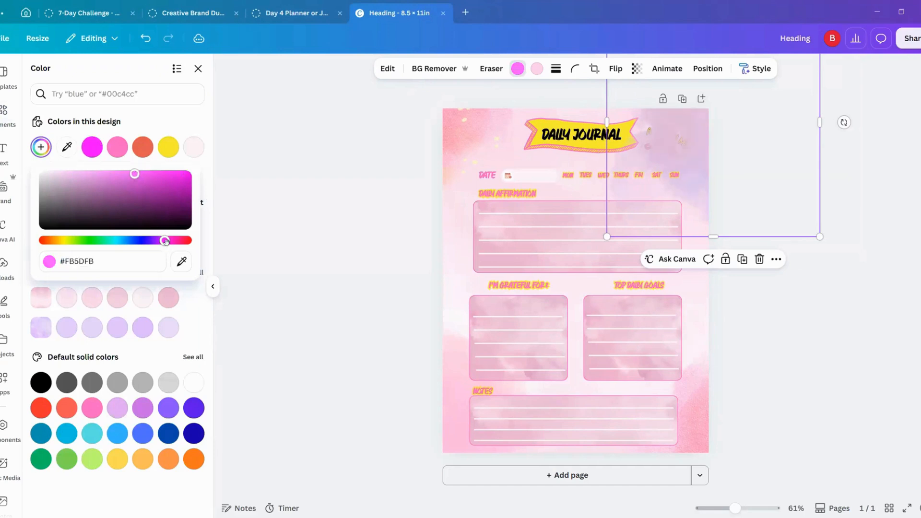
mouse_move(165, 241)
left_mouse_down()
mouse_move(200, 244)
mouse_move(162, 241)
left_mouse_up()
left_click(759, 259)
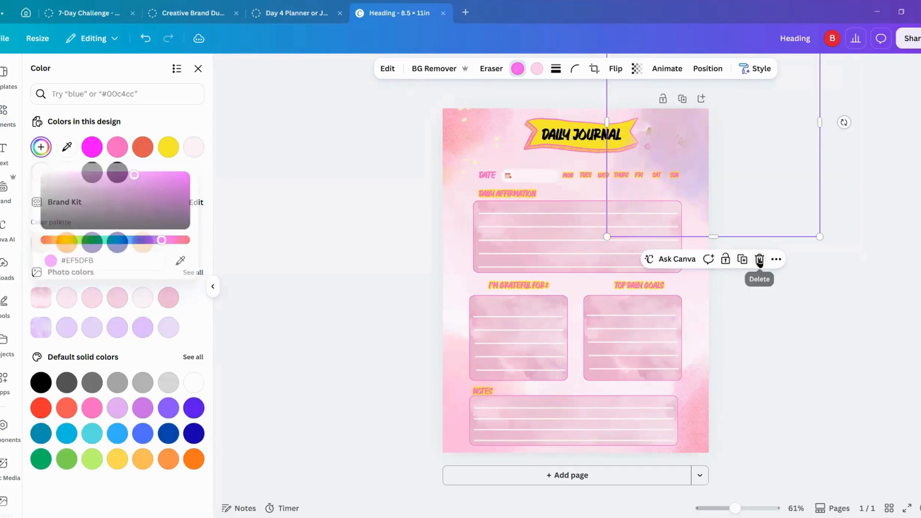
left_click(268, 262)
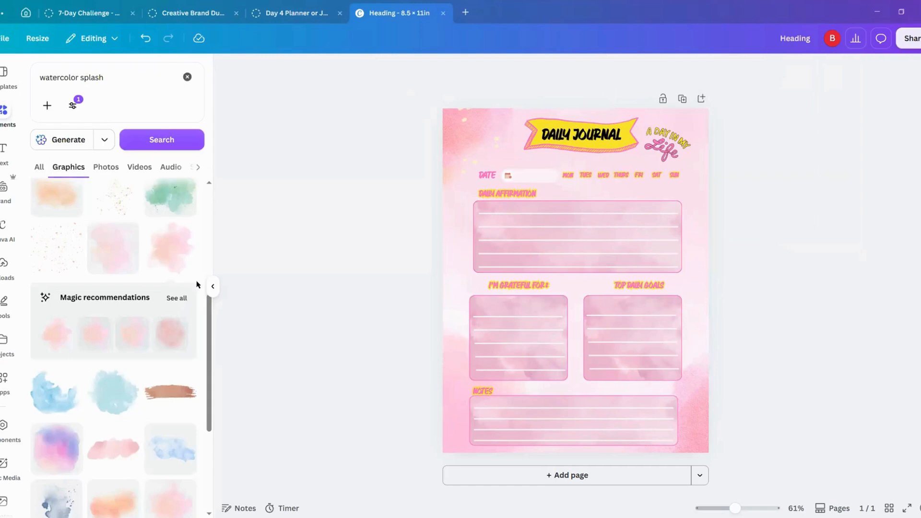
left_click(57, 342)
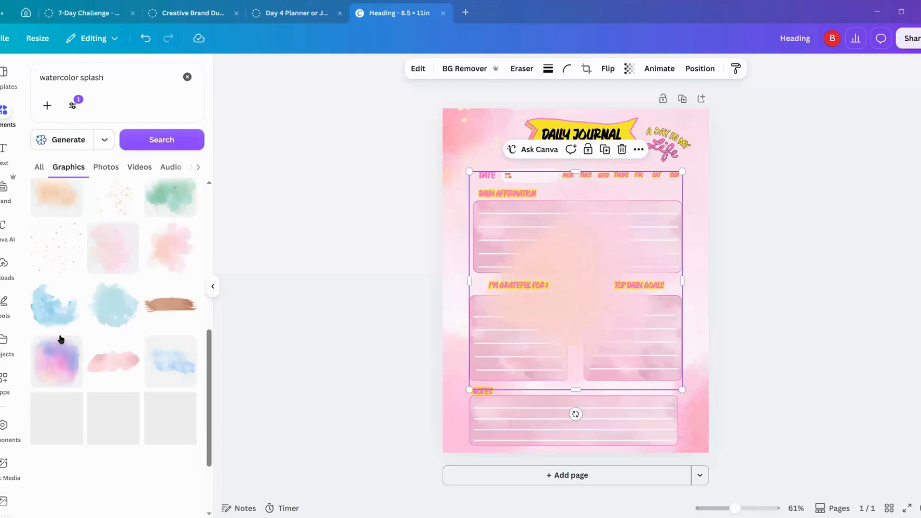
left_click(621, 149)
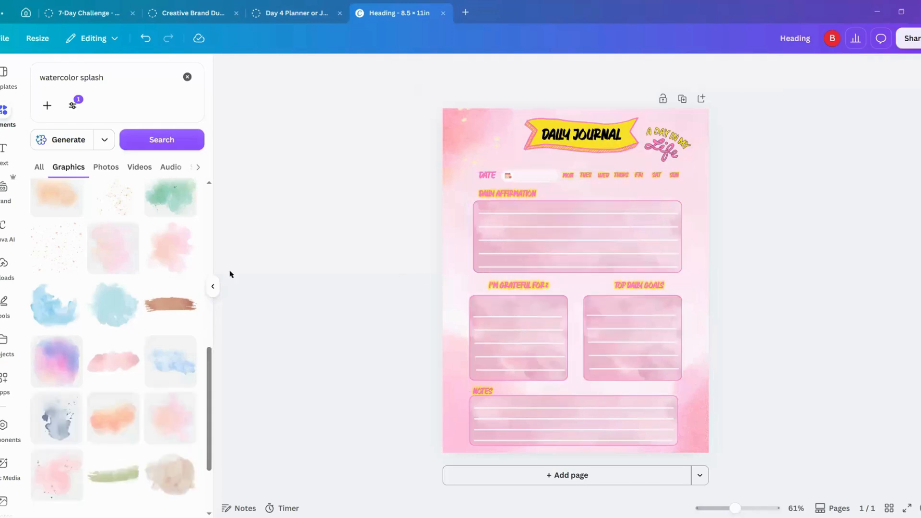
Step: Add a soft pink-and-peach watercolor splash, shrink and rotate it, and place it partly off the page's upper-right corner
scroll(147, 374, "down", 2)
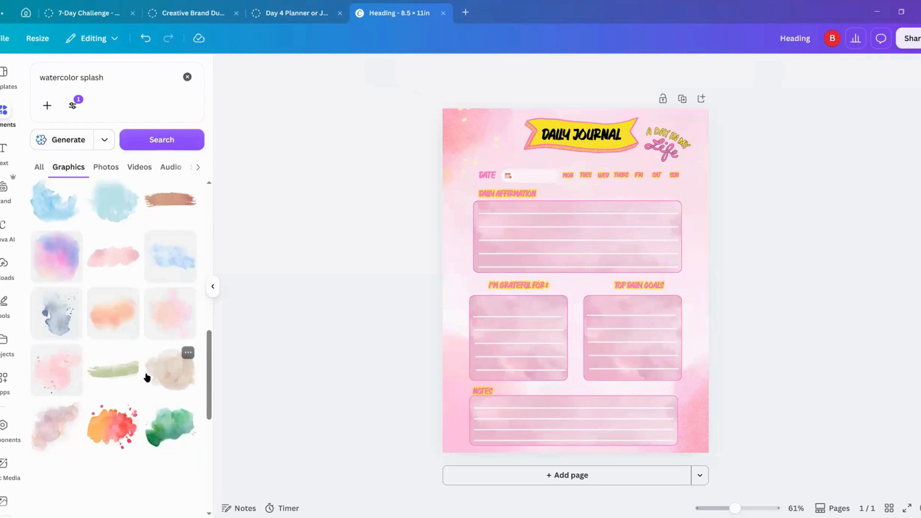
scroll(146, 378, "down", 4)
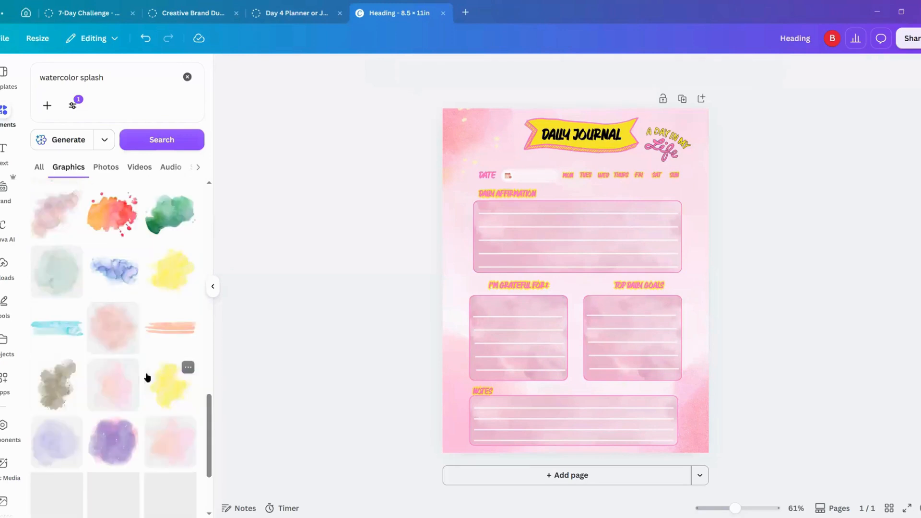
scroll(146, 377, "down", 2)
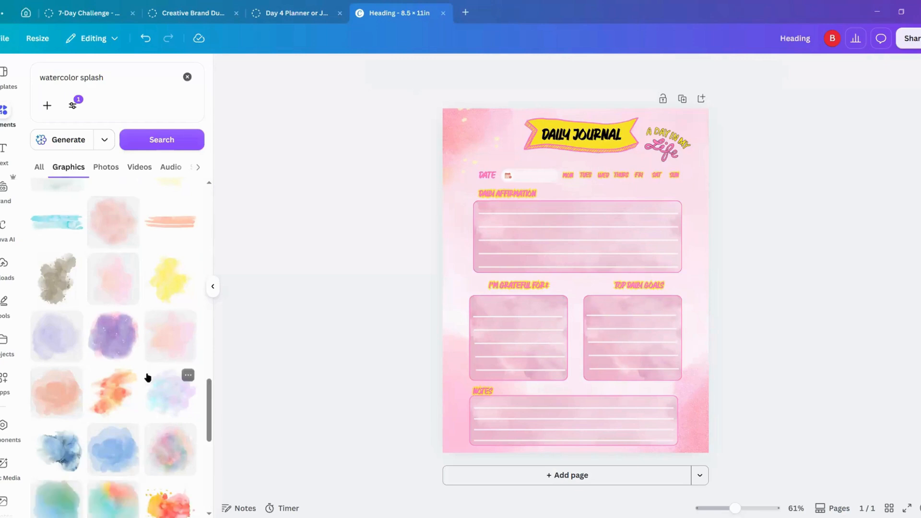
left_click(117, 289)
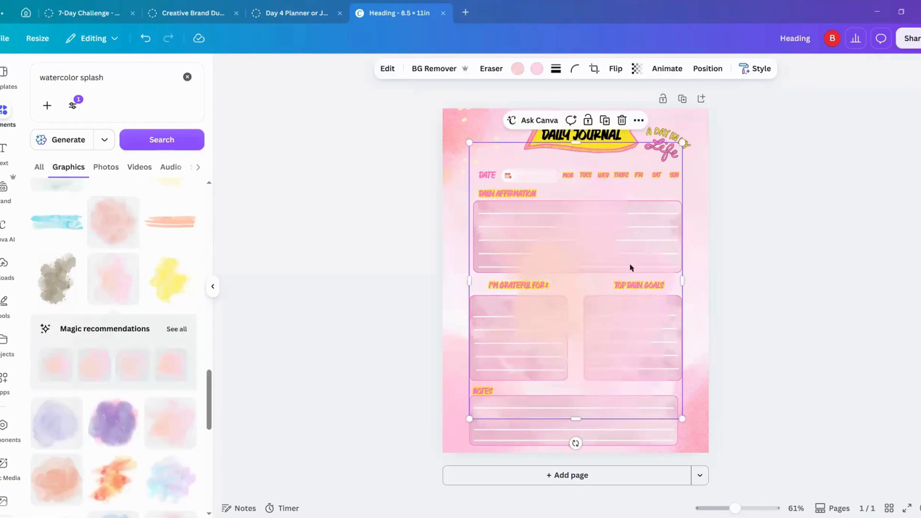
left_click_drag(630, 267, 685, 185)
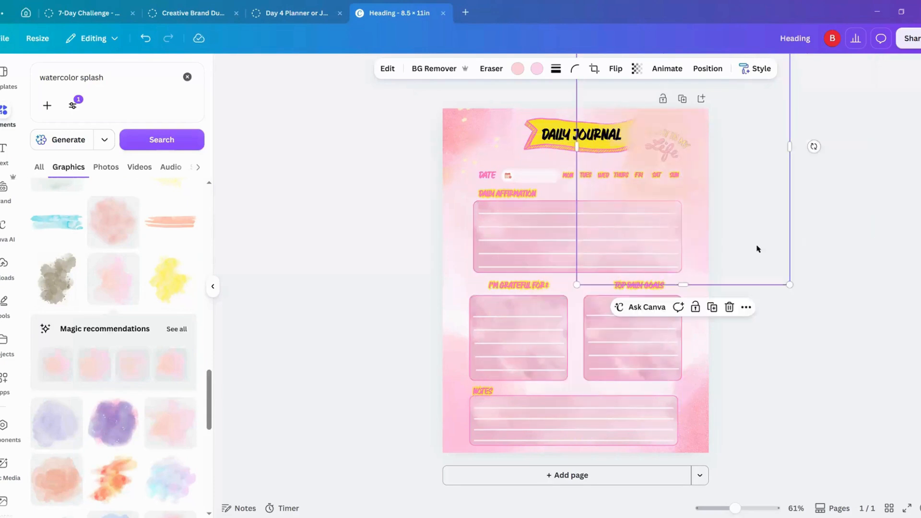
left_click_drag(766, 256, 704, 256)
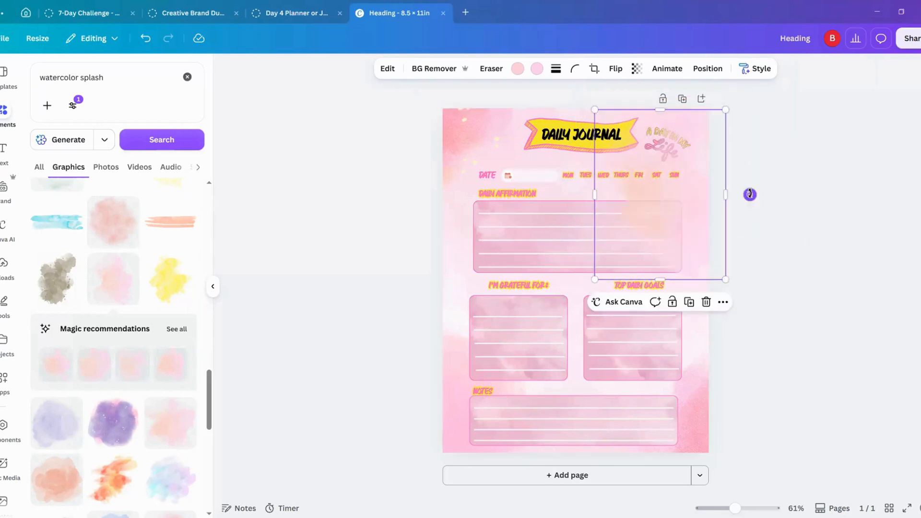
left_click_drag(750, 194, 499, 298)
left_click_drag(651, 223, 685, 170)
Step: Send the upper-right splash to the back and nudge the "A Day in My Life" sticker slightly upward
right_click(707, 147)
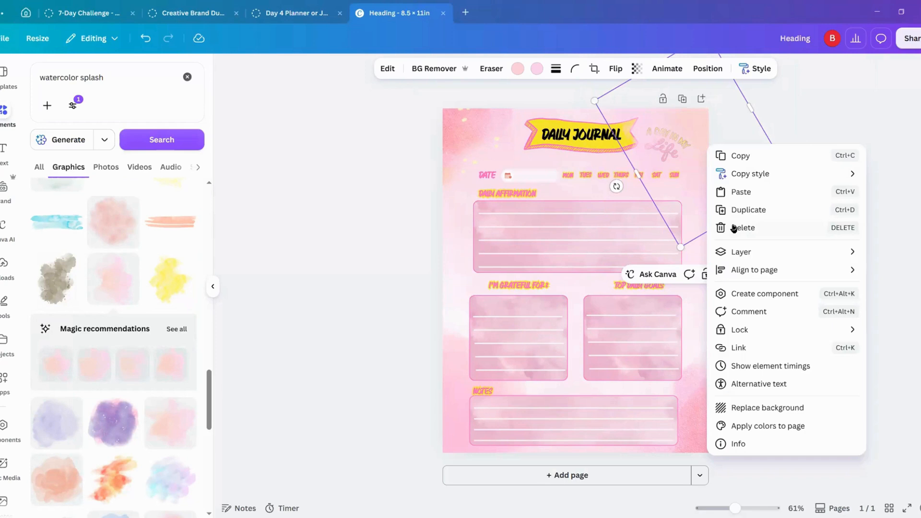
mouse_move(736, 251)
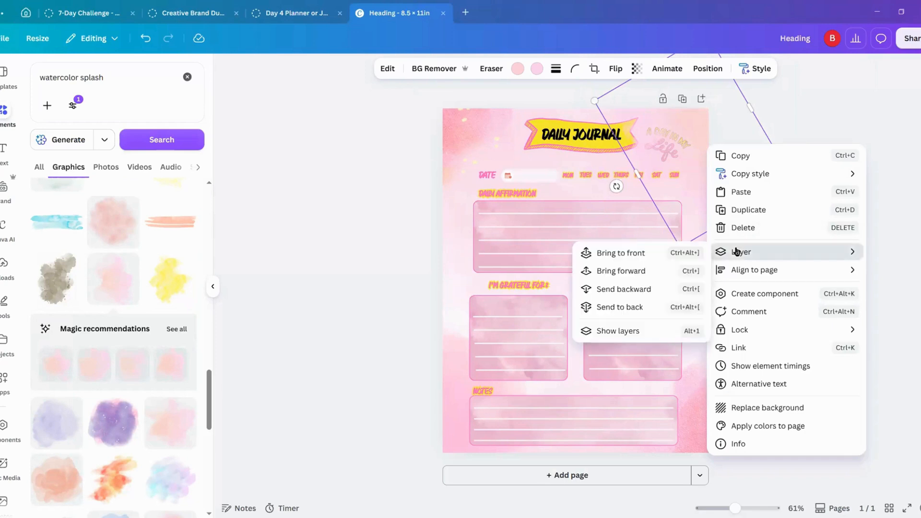
left_click(624, 306)
left_click(375, 252)
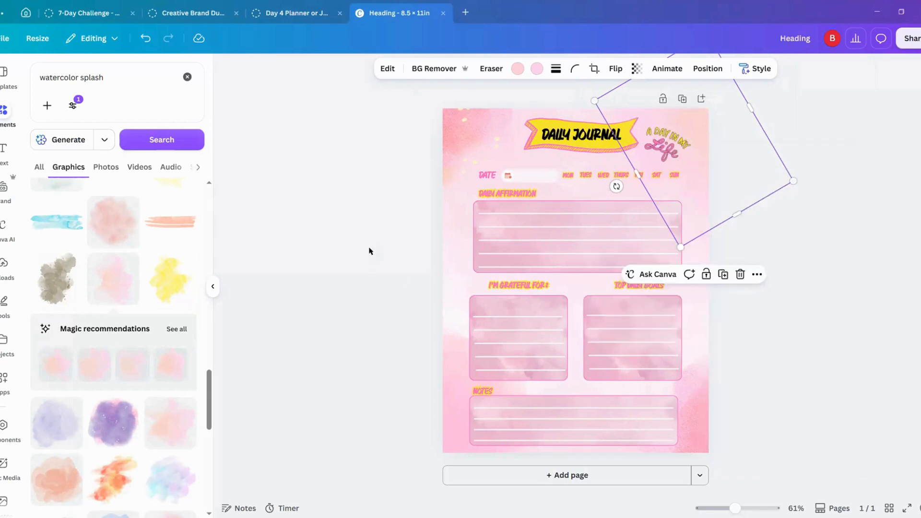
left_click(666, 140)
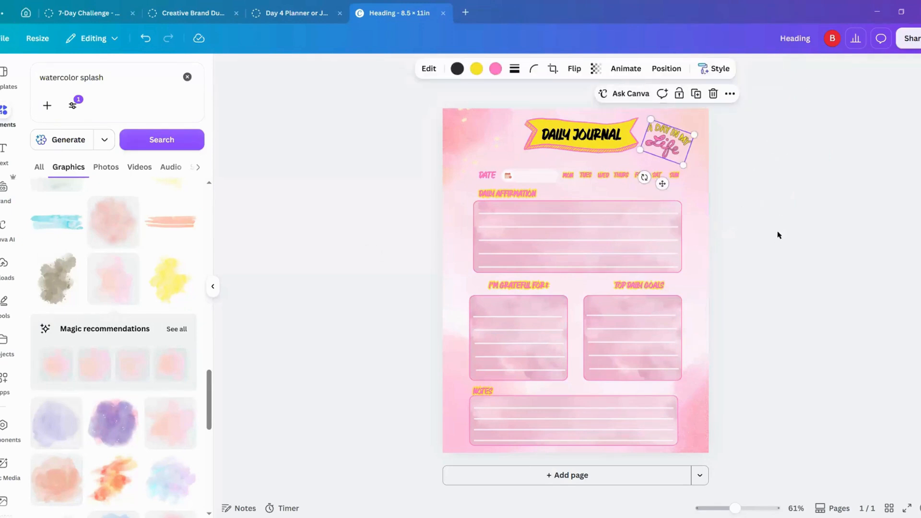
left_click(764, 151)
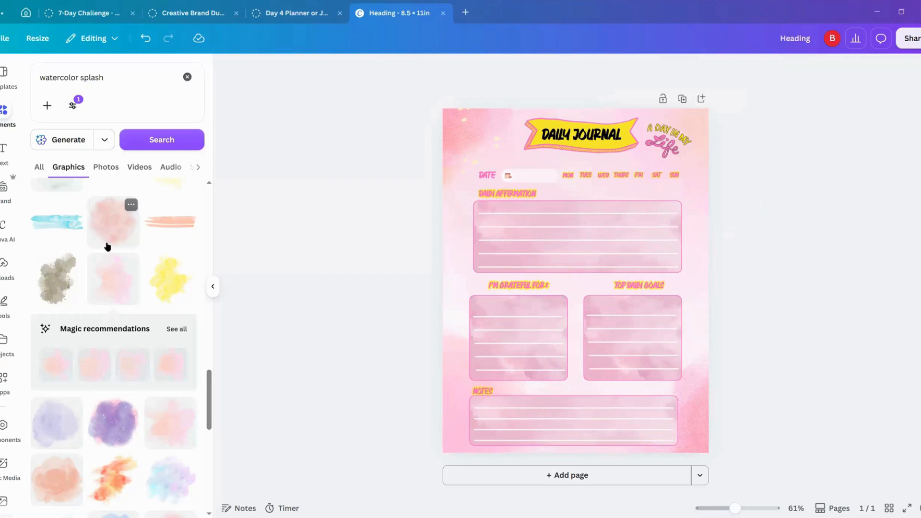
Step: Browse the watercolor splash graphics for another accent to place along the page's edges
scroll(123, 461, "down", 10)
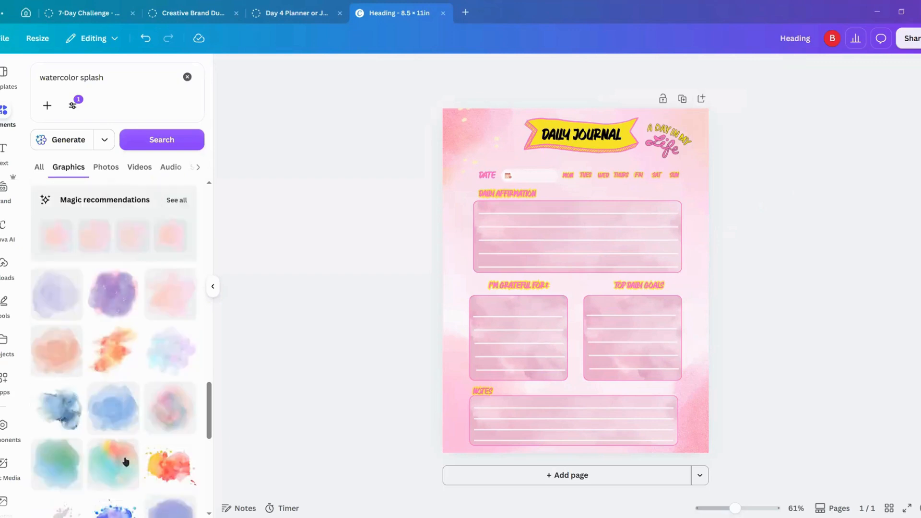
scroll(136, 441, "down", 5)
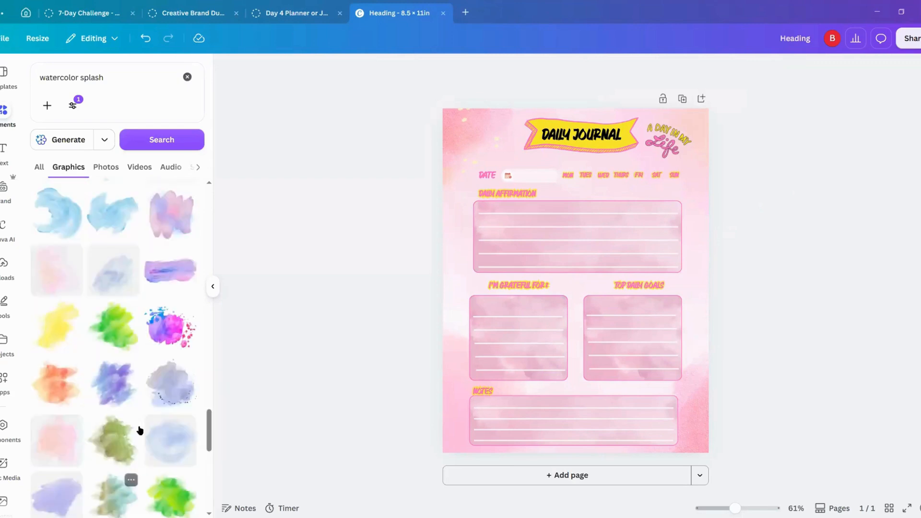
scroll(136, 427, "down", 3)
scroll(137, 426, "down", 5)
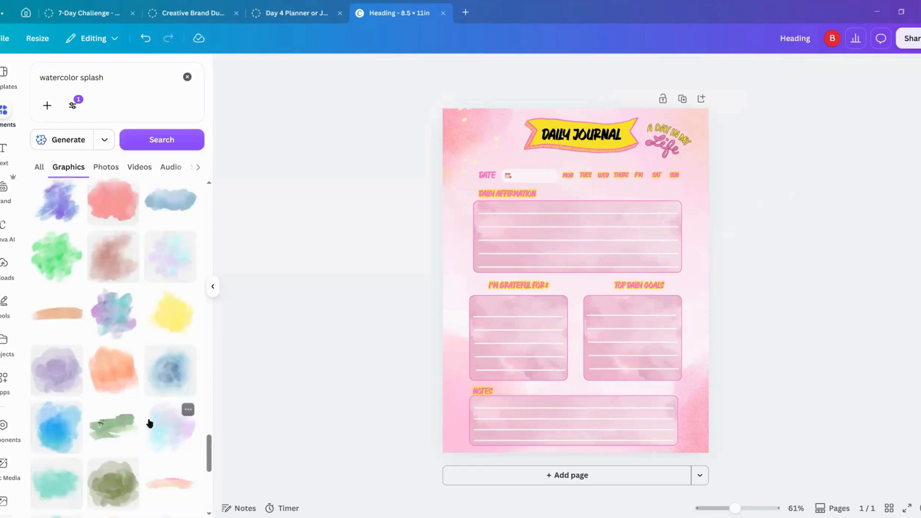
scroll(148, 422, "down", 5)
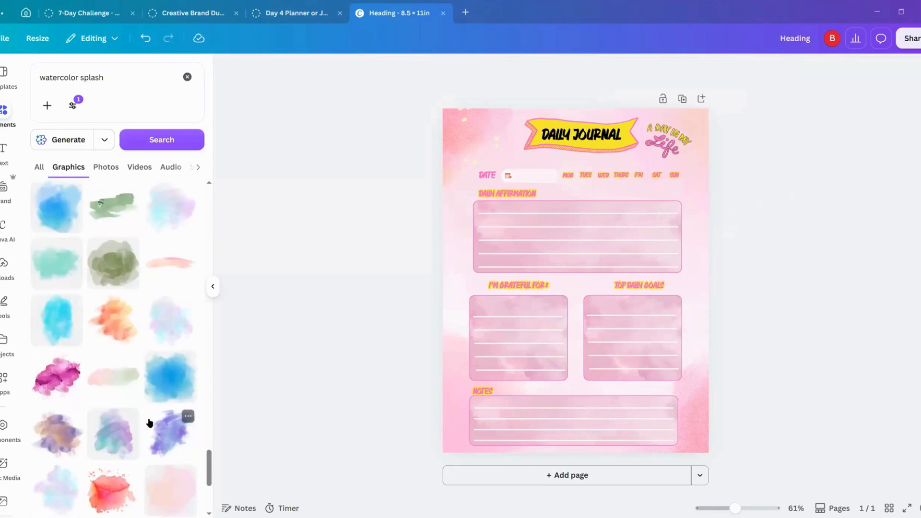
scroll(150, 422, "down", 4)
scroll(149, 420, "down", 5)
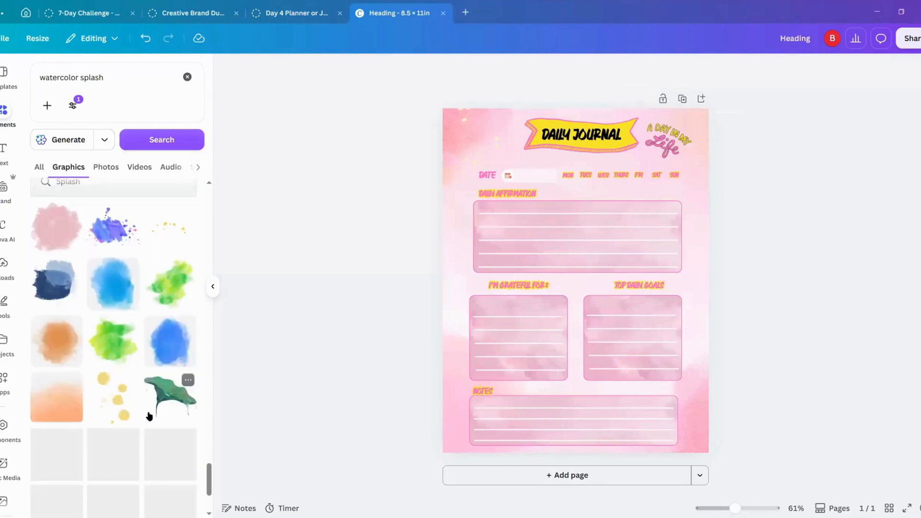
scroll(149, 416, "down", 2)
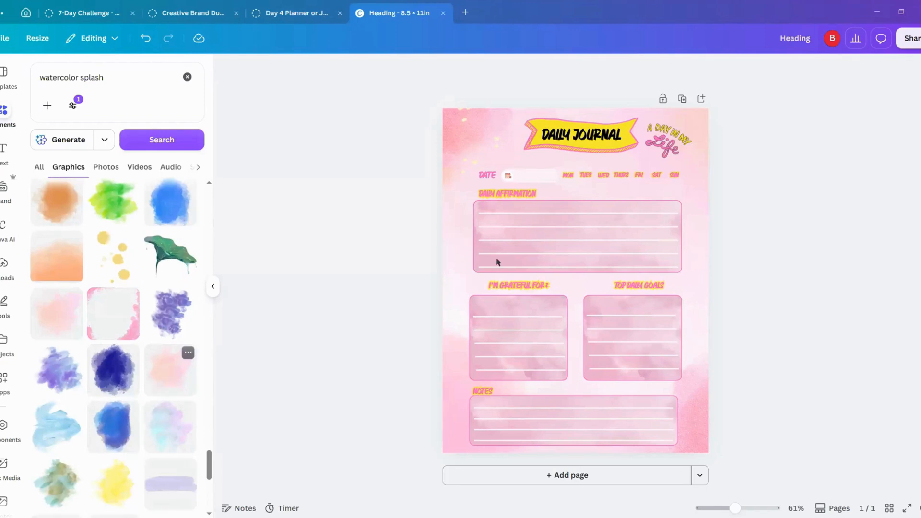
left_click_drag(529, 237, 307, 132)
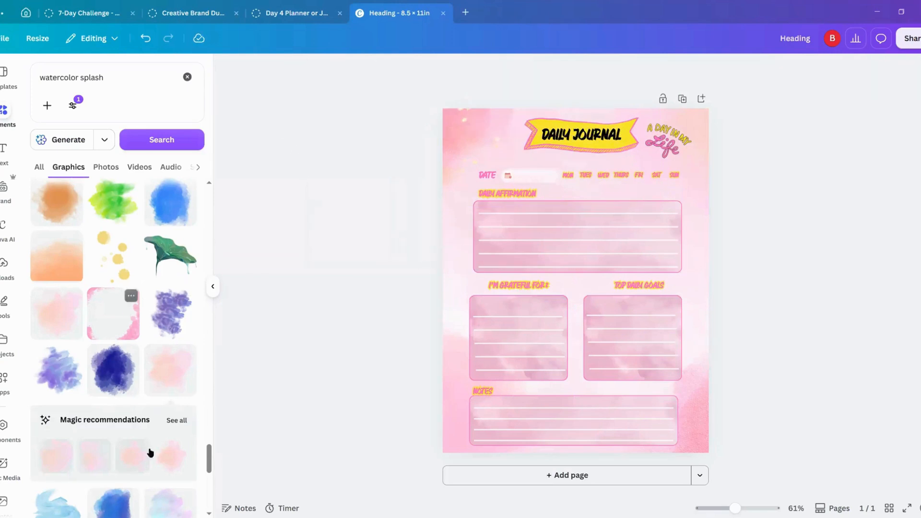
scroll(170, 498, "down", 5)
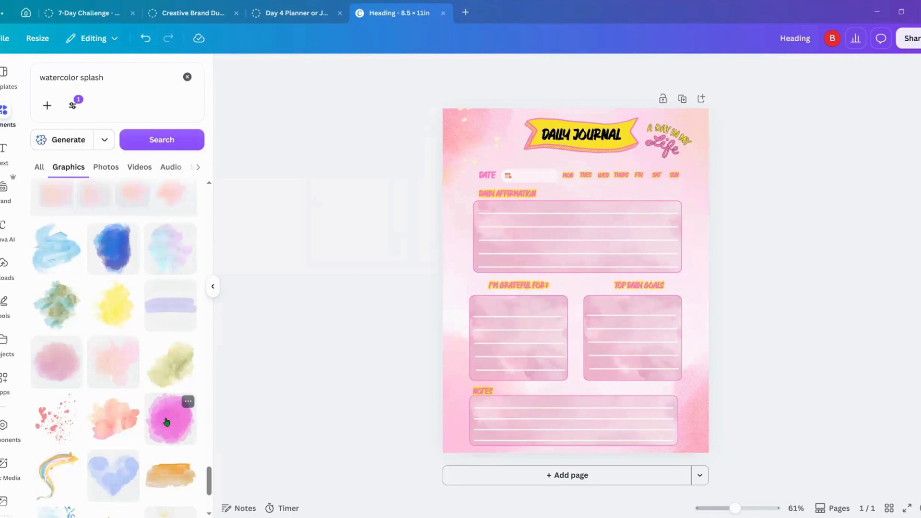
scroll(137, 408, "down", 3)
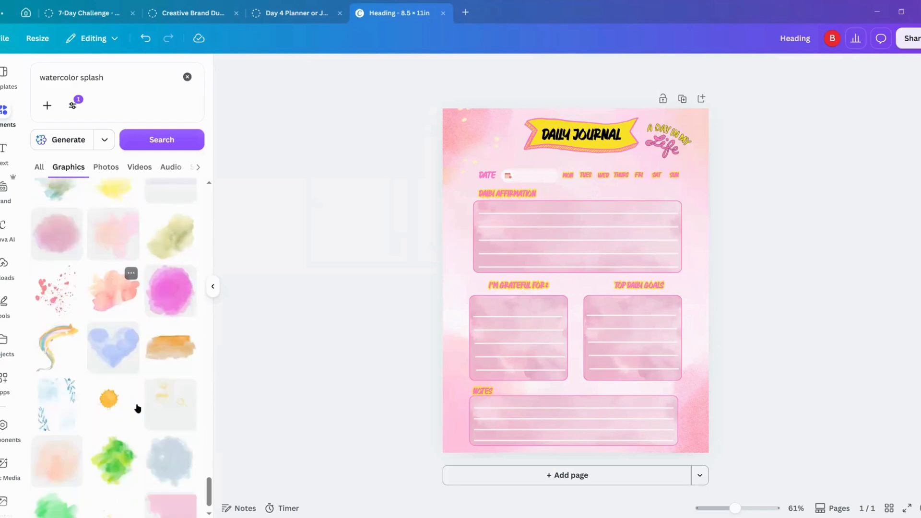
scroll(137, 408, "down", 1)
scroll(168, 304, "up", 4)
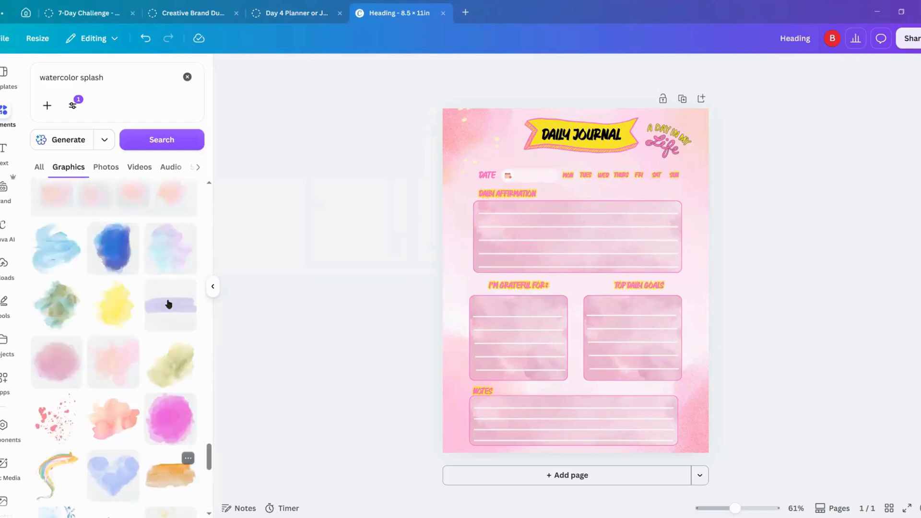
Step: Add the orange watercolor brush stroke to the page, recolor it pink #ff66c4 and set its transparency to 38
mouse_move(604, 286)
left_mouse_down()
mouse_move(602, 300)
mouse_move(598, 277)
left_mouse_up()
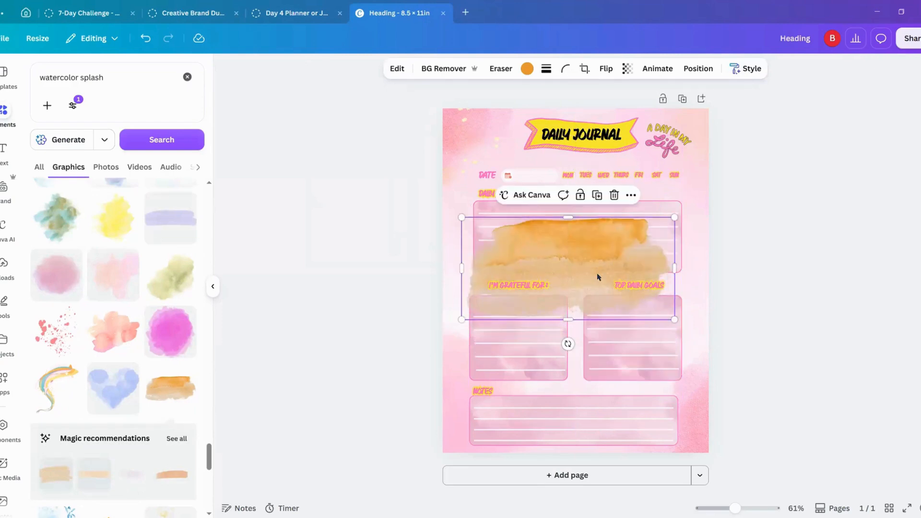
left_click(527, 70)
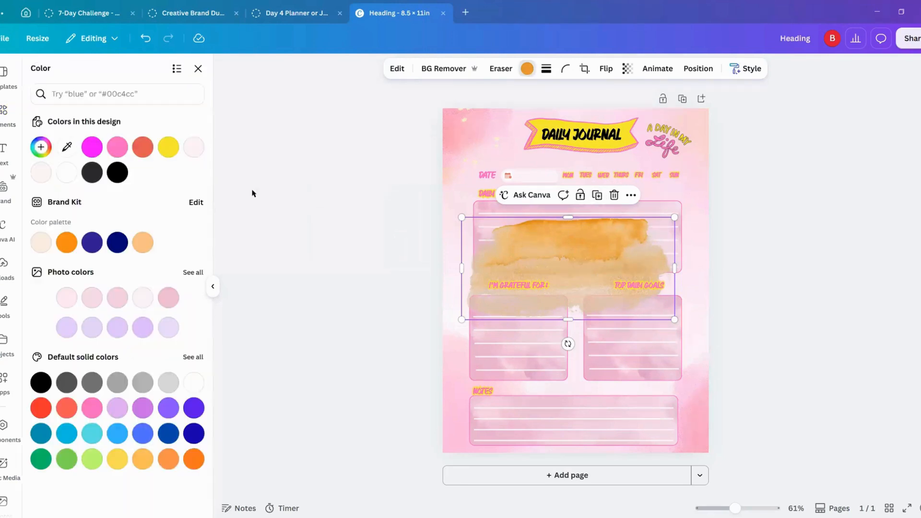
left_click(117, 146)
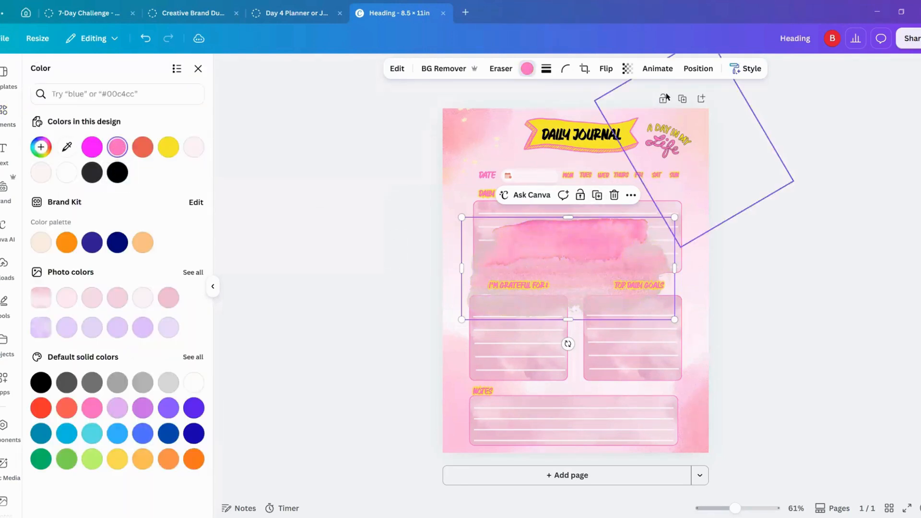
left_click(627, 68)
left_click_drag(651, 112, 603, 111)
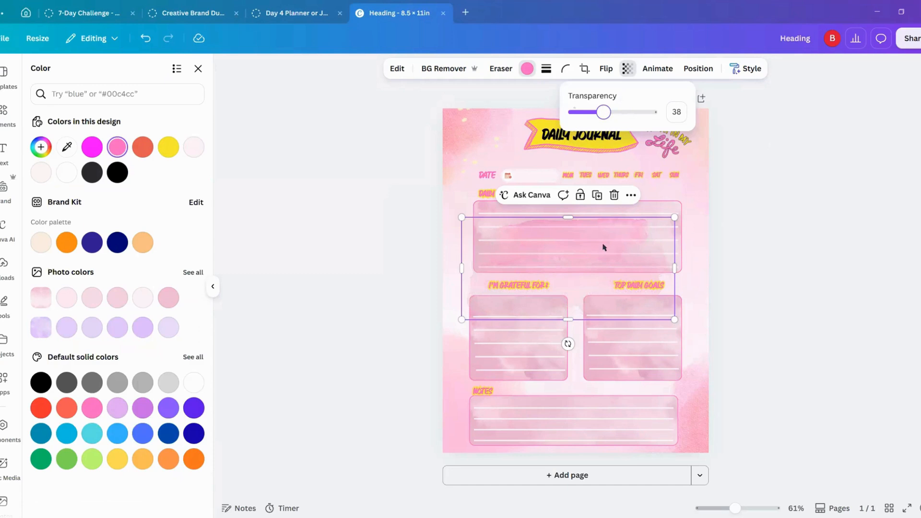
Step: Send the pink brush stroke to the back, behind the writing boxes and headings
left_click(631, 195)
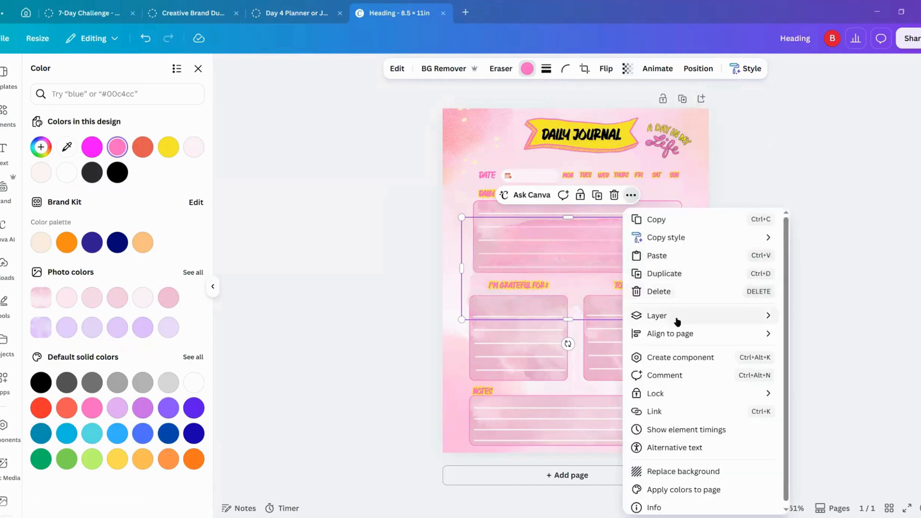
mouse_move(678, 321)
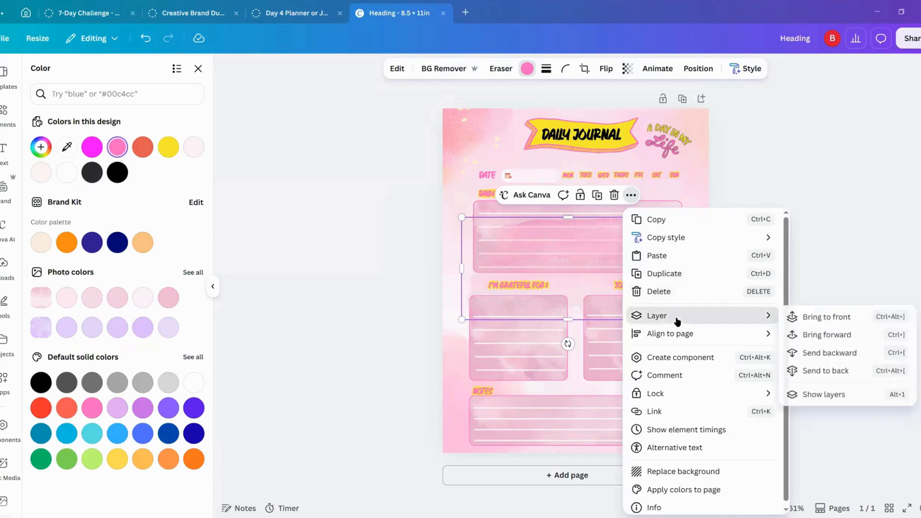
left_click(820, 371)
left_click(589, 288)
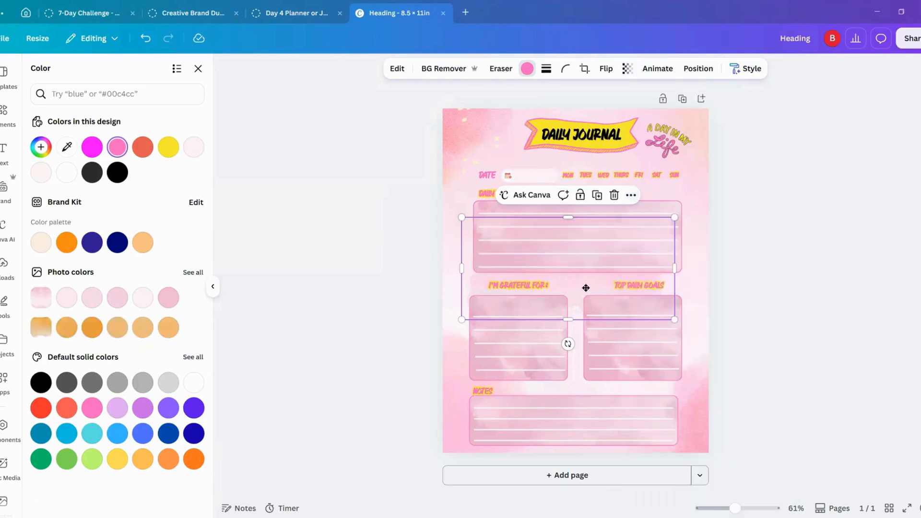
Step: Rotate the pink brush stroke to nearly vertical and place it partly off the page's right edge, beside the affirmation and goals boxes
left_click_drag(583, 288, 705, 152)
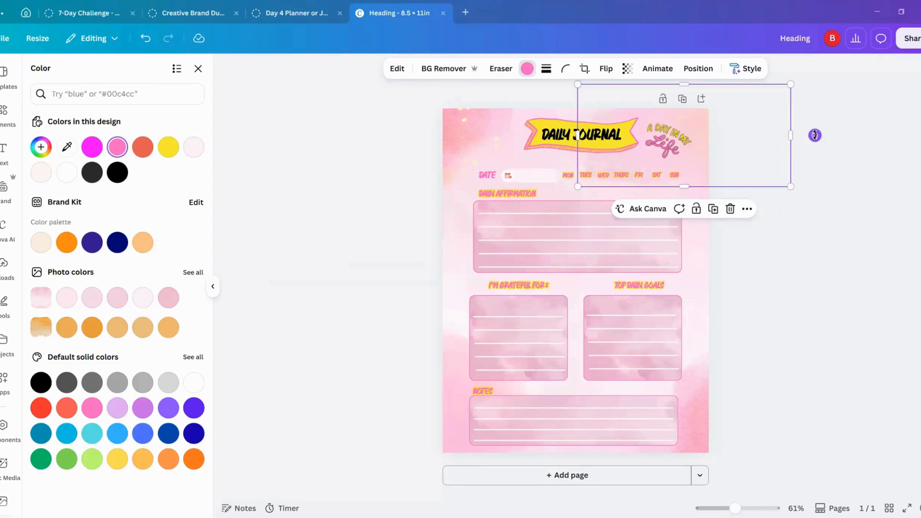
left_click_drag(815, 164, 676, 235)
left_click_drag(703, 177, 736, 312)
right_click(701, 292)
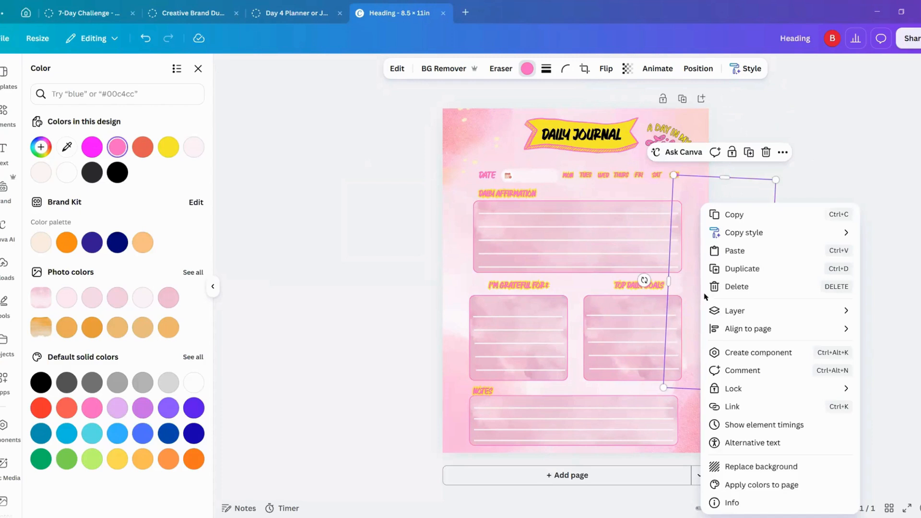
mouse_move(736, 310)
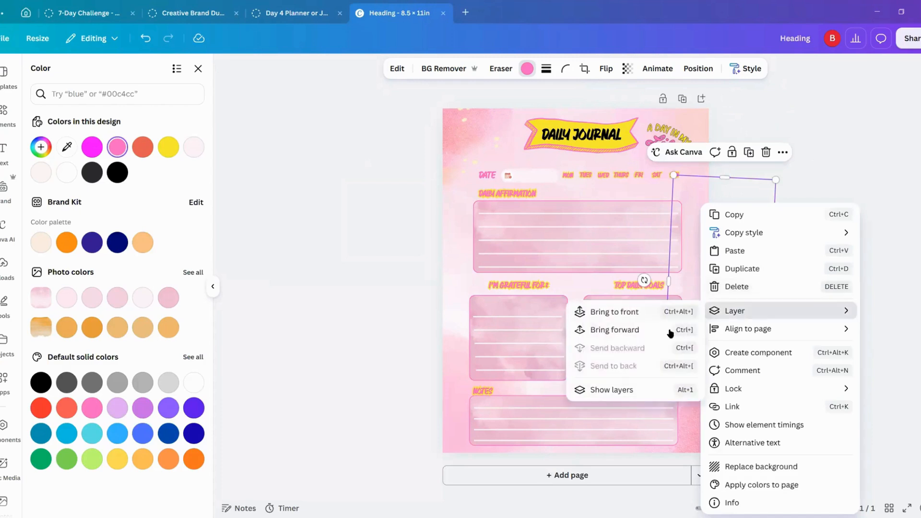
left_click(757, 201)
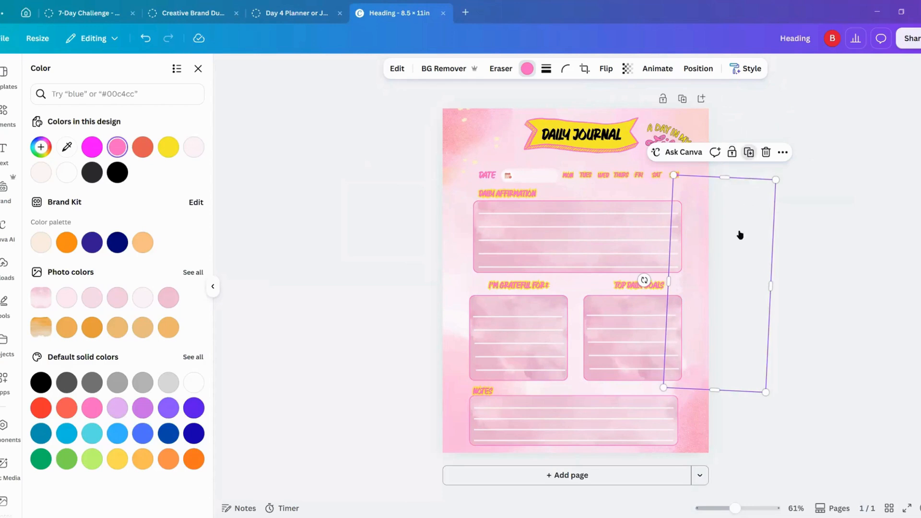
Step: Duplicate the brush stroke, move the copy partly off the page's left edge and rotate it so it stands upright, facing the opposite way
left_click_drag(695, 270, 408, 253)
left_click_drag(402, 208, 403, 206)
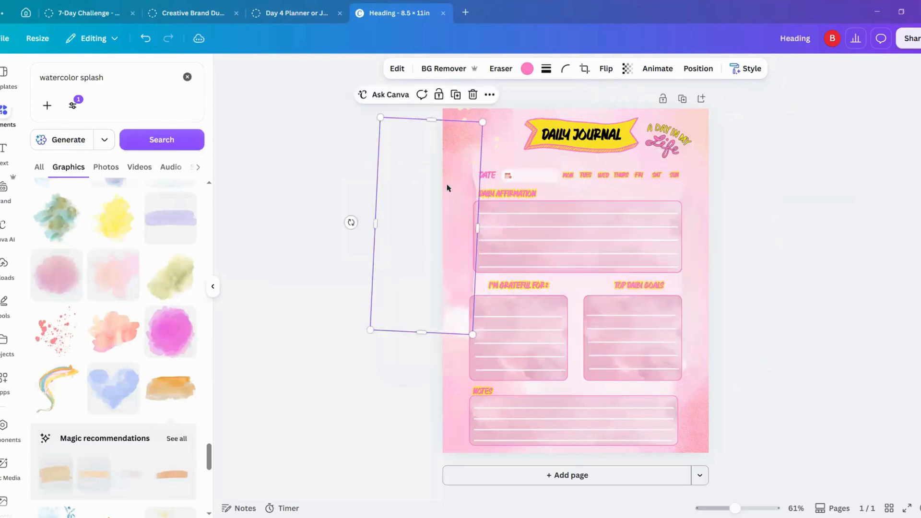
left_click_drag(343, 231, 453, 269)
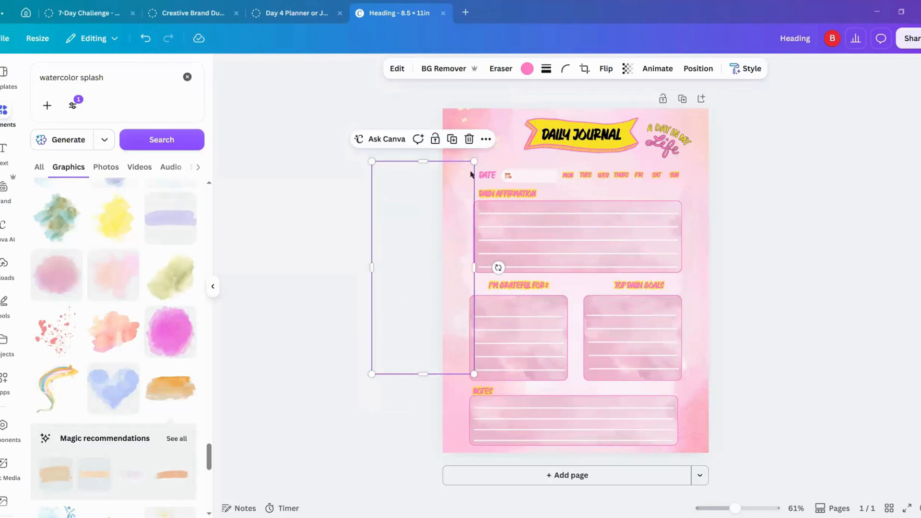
Step: Send the left-edge brush stroke to the back and deselect it
left_click(486, 139)
mouse_move(516, 259)
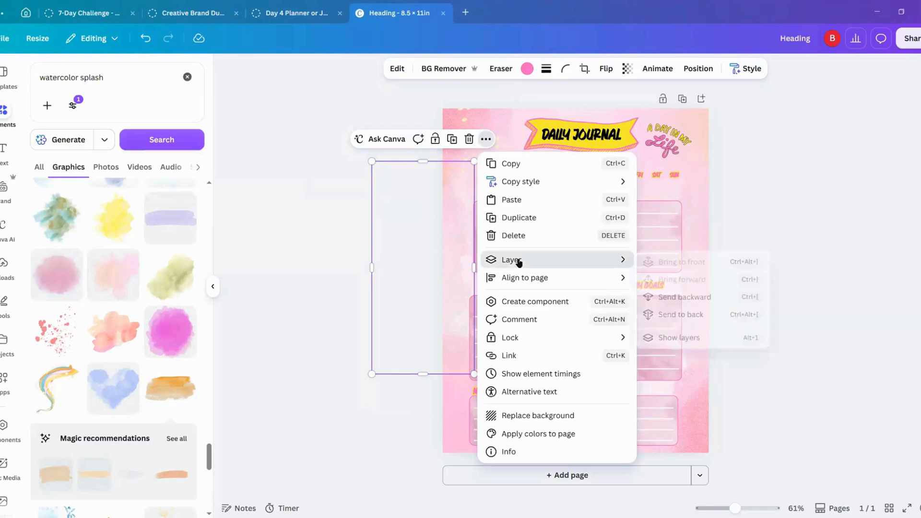
left_click(686, 315)
left_click(781, 210)
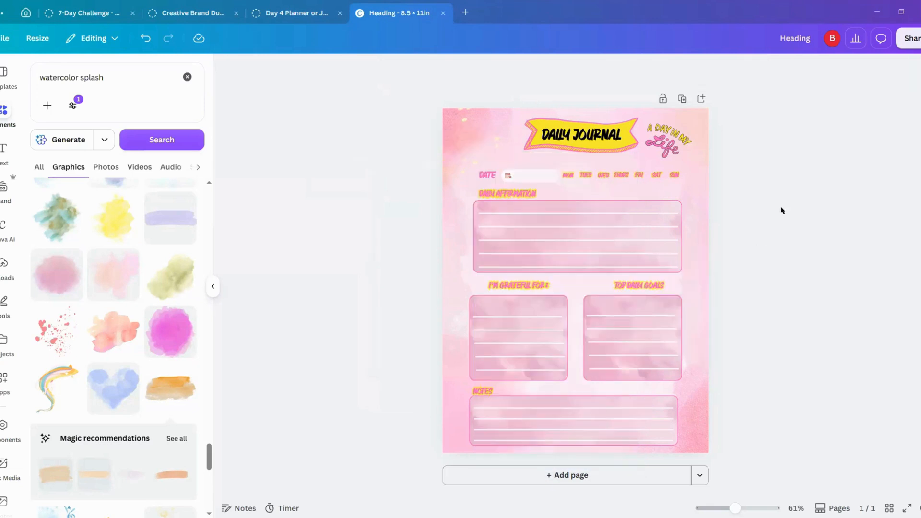
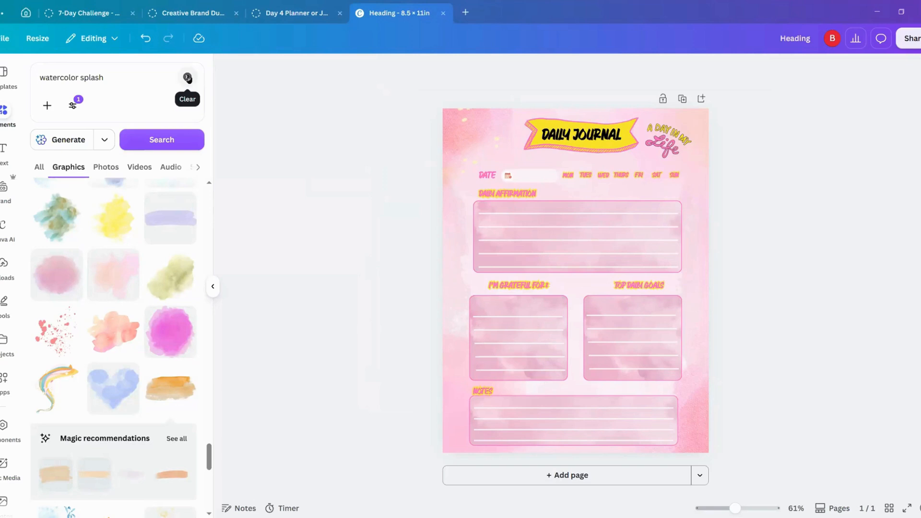
Step: Search the elements library for "water cup" and show all matching graphics
left_click(187, 78)
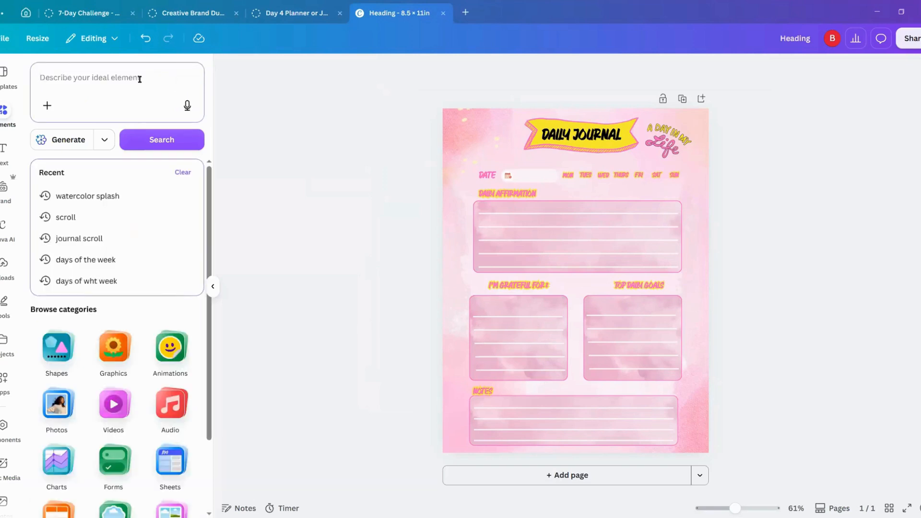
type("water")
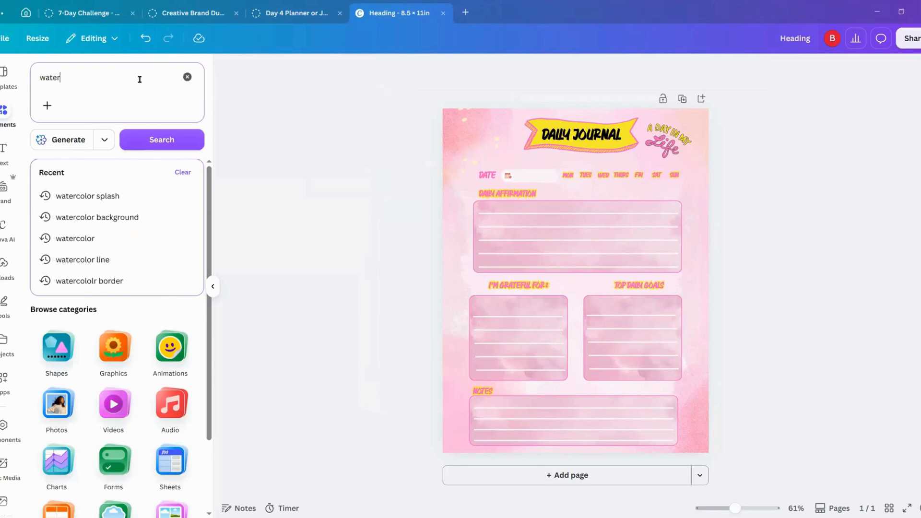
key("Return")
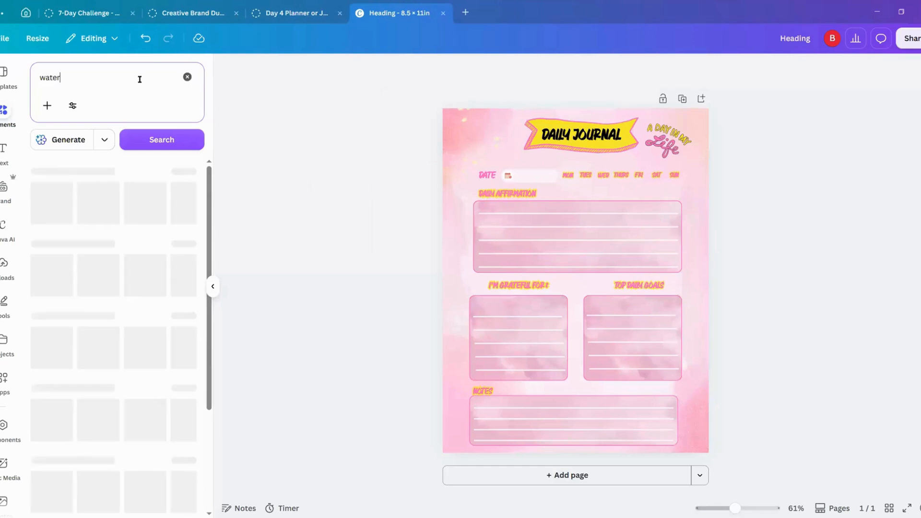
left_click(84, 79)
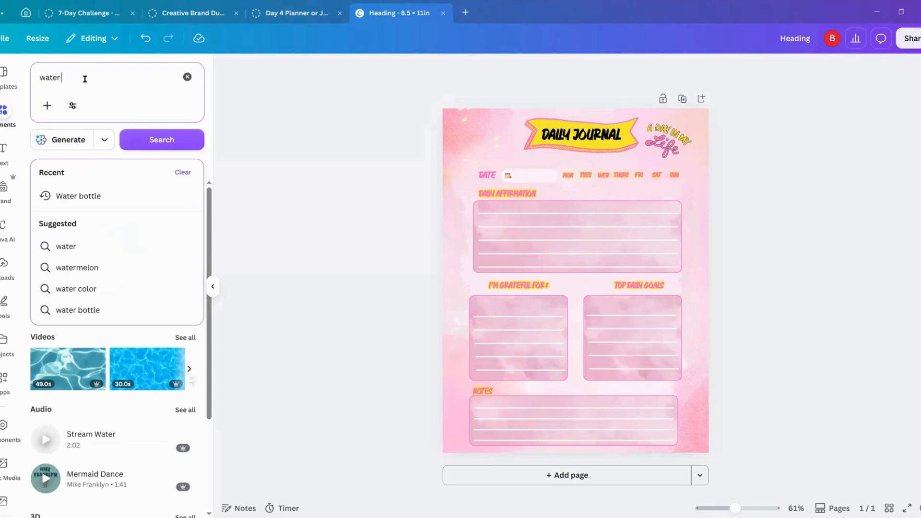
type("cu")
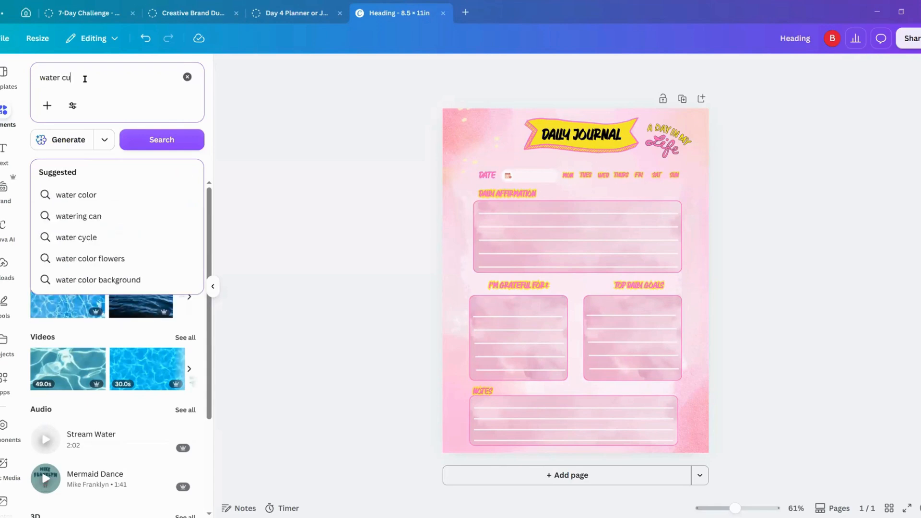
type("p")
key("Return")
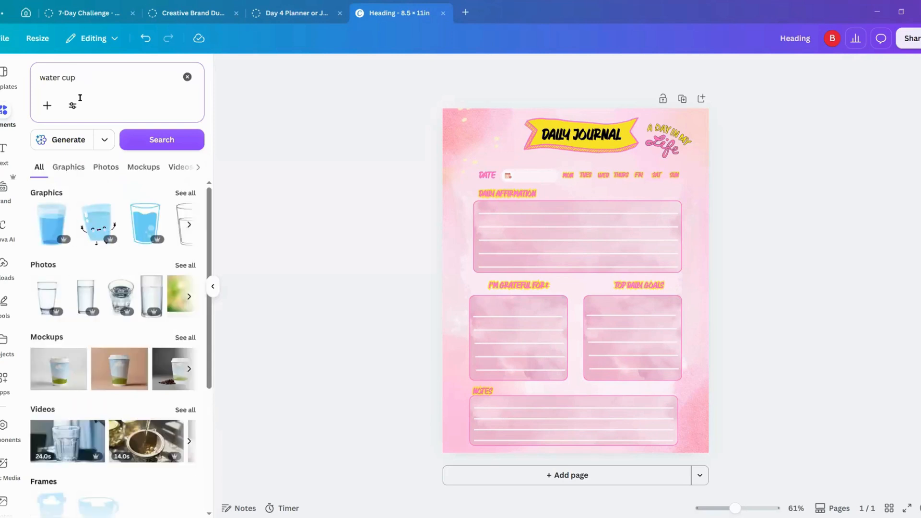
left_click(177, 195)
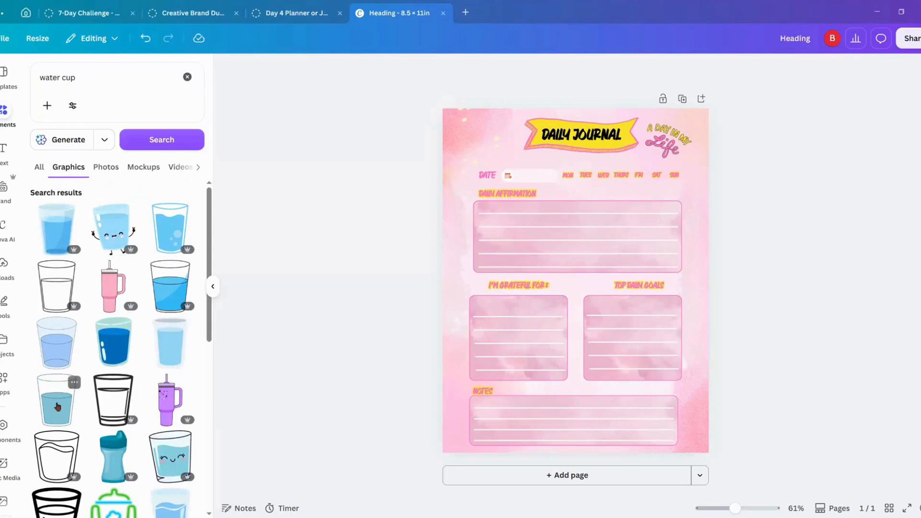
Step: Try the thick black-outlined water cup graphic on the page and delete it
scroll(56, 406, "down", 3)
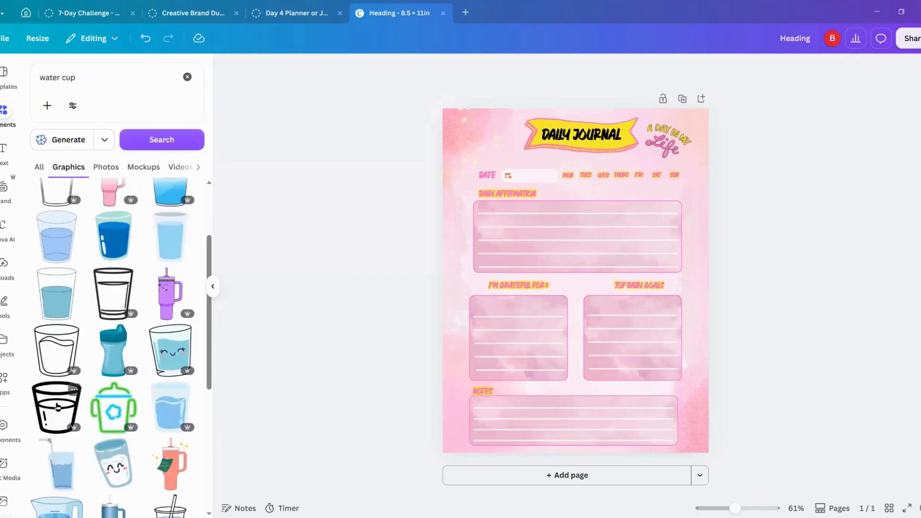
scroll(79, 406, "down", 4)
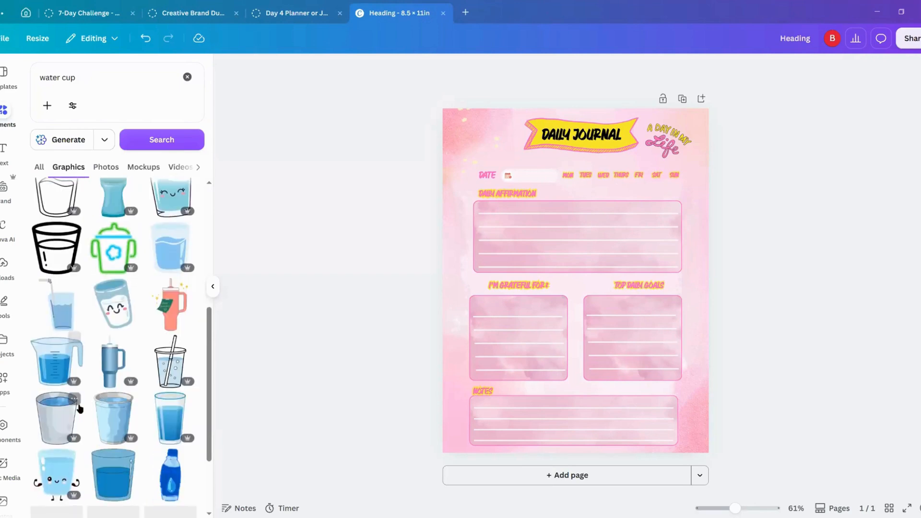
scroll(87, 406, "down", 3)
scroll(88, 409, "up", 6)
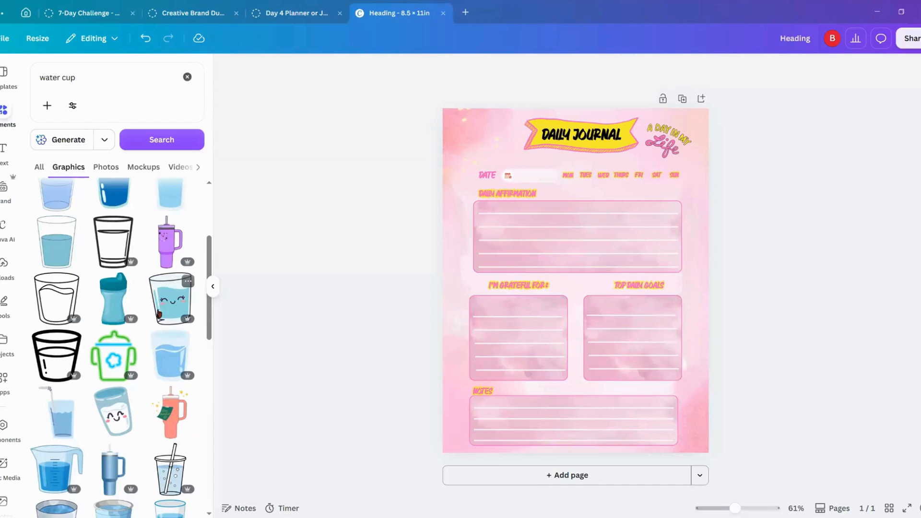
scroll(139, 326, "up", 3)
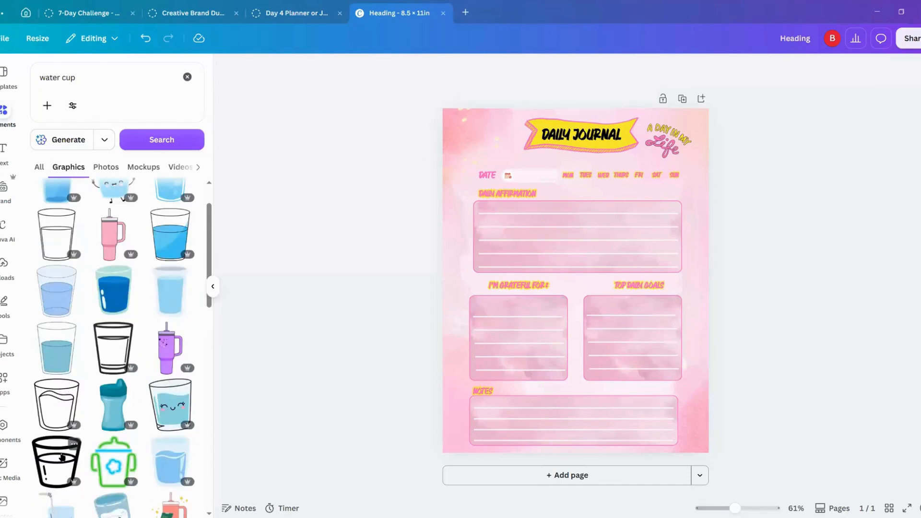
left_click(59, 461)
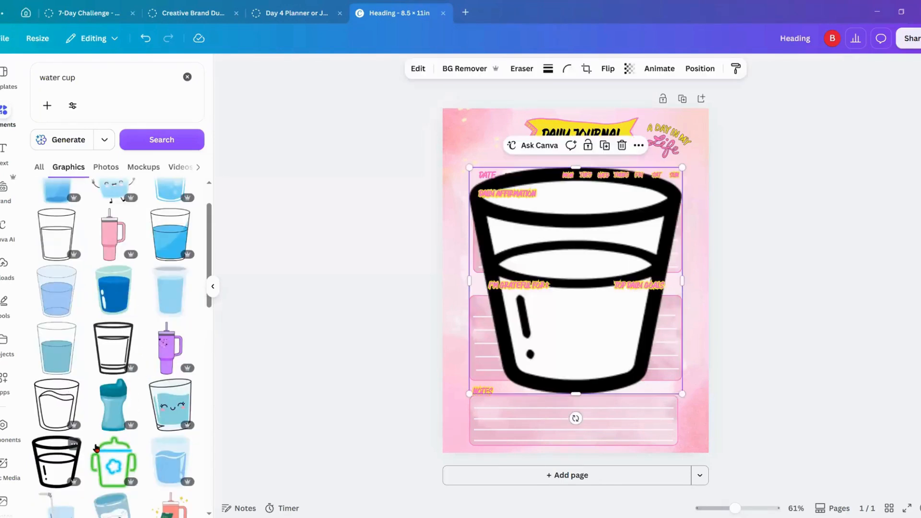
left_click(621, 145)
Step: Try the thin-outlined half-full glass, shrunk to a small icon beneath the weekday labels, and delete it
scroll(102, 312, "up", 2)
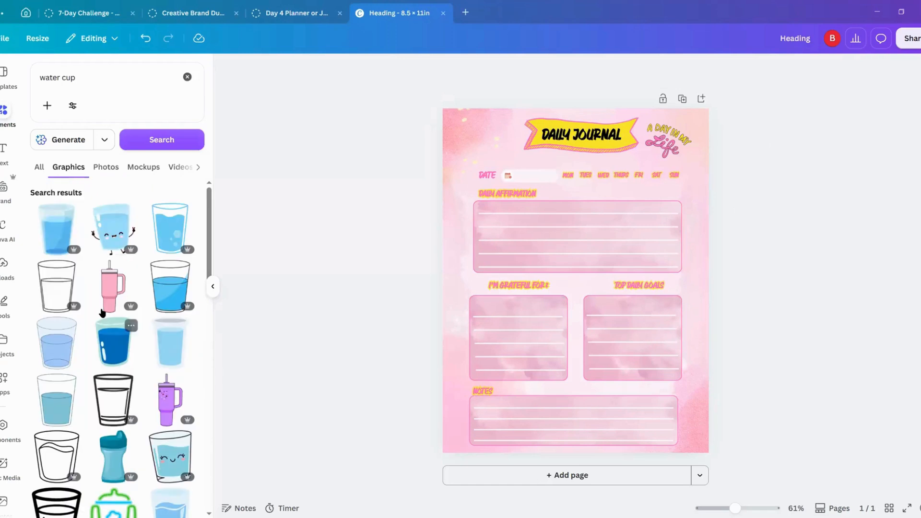
left_click(57, 298)
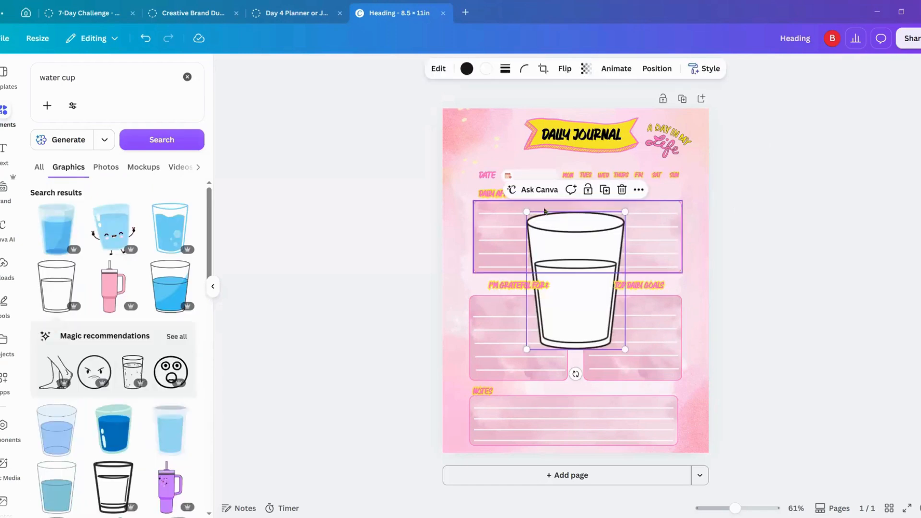
left_click_drag(547, 340, 584, 190)
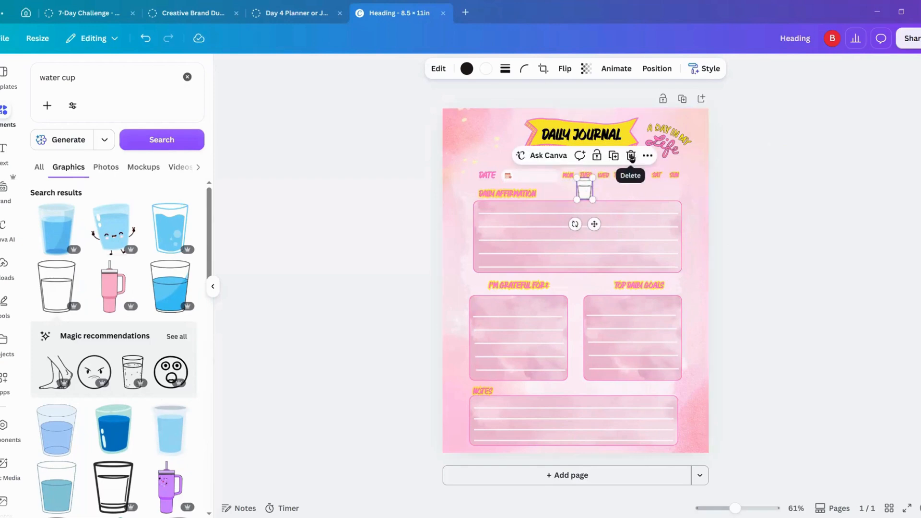
left_click(631, 157)
Step: Add the black-outlined cup with a wavy water line, shrink it to icon size and place it just below the weekday labels
scroll(114, 372, "down", 3)
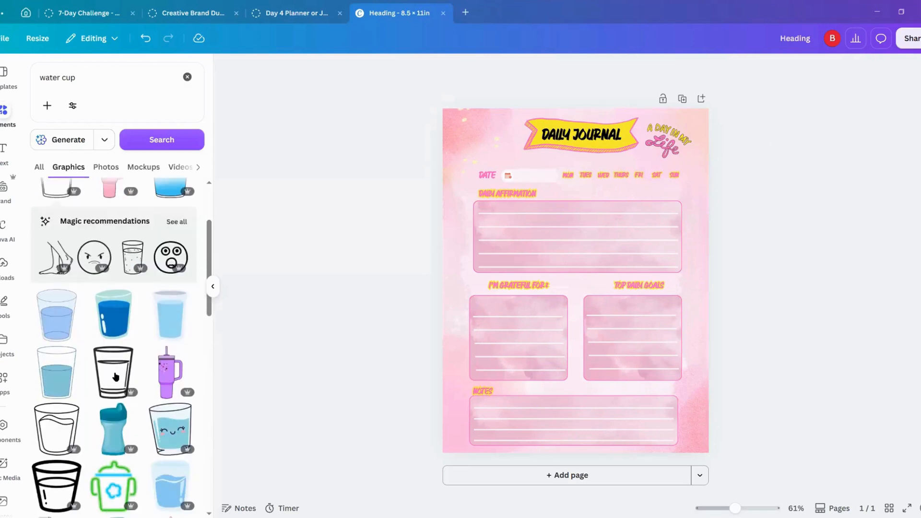
scroll(116, 376, "down", 8)
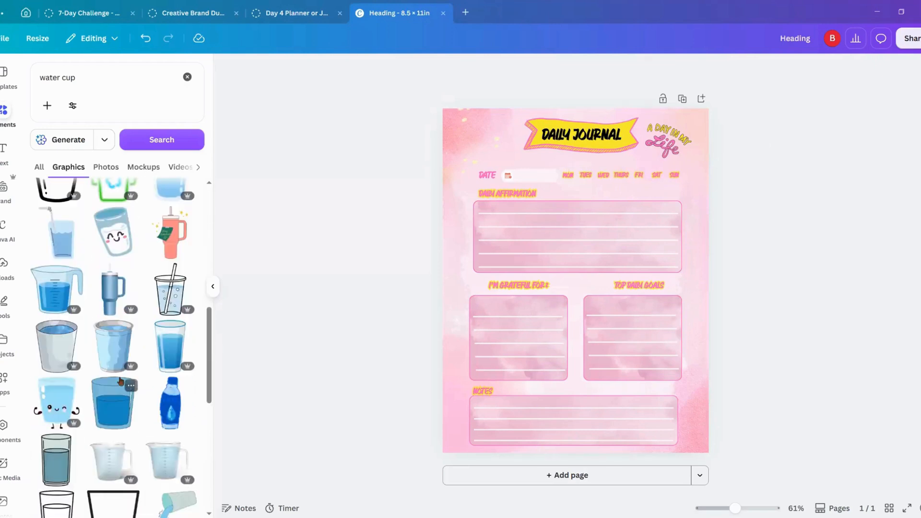
scroll(121, 382, "down", 4)
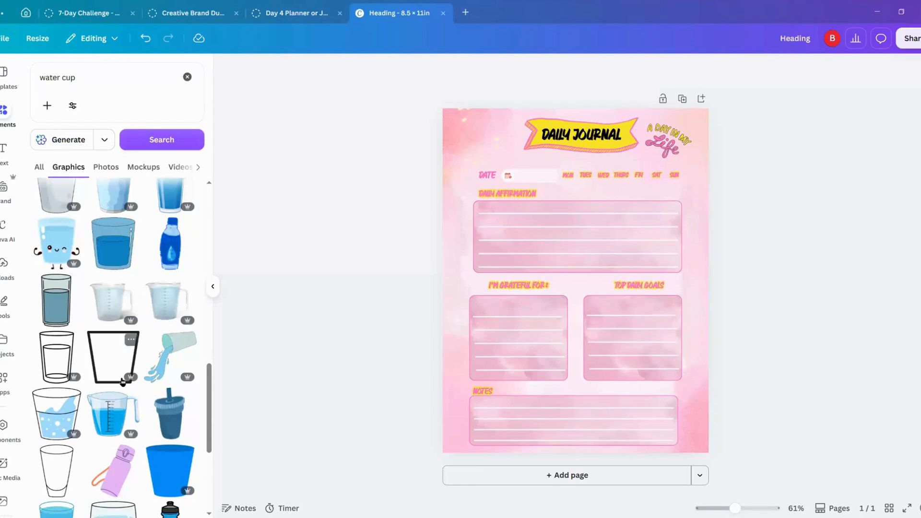
scroll(122, 382, "down", 3)
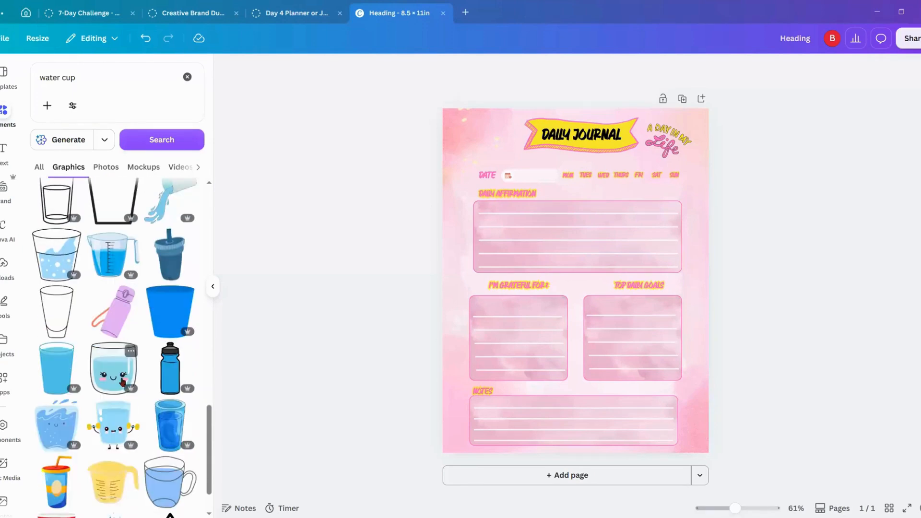
scroll(123, 381, "up", 15)
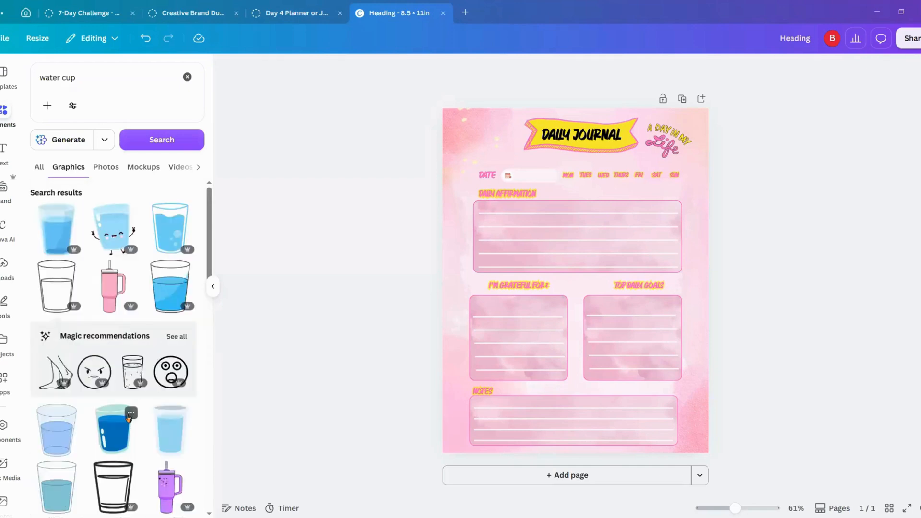
scroll(129, 418, "down", 4)
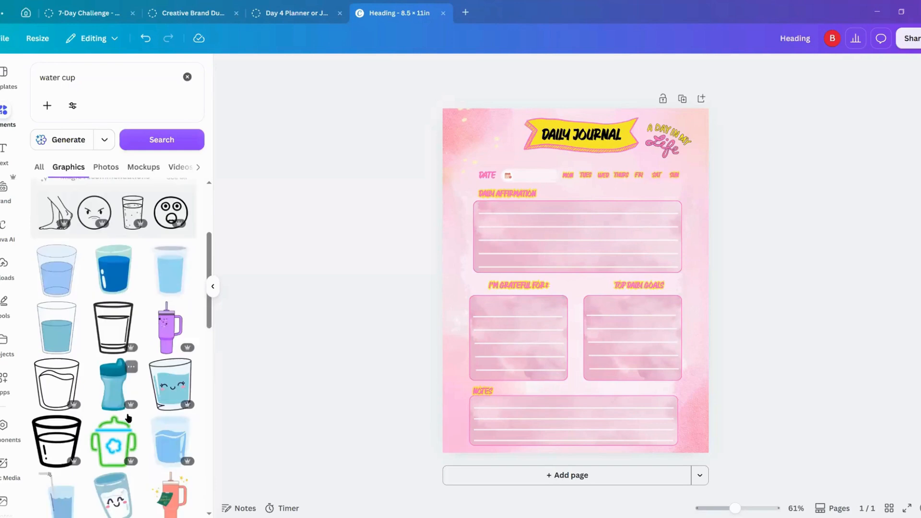
left_click(64, 383)
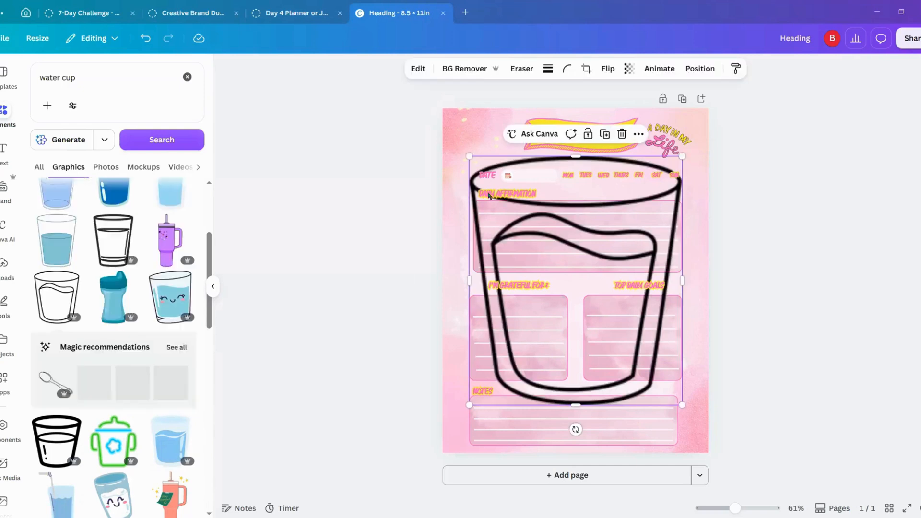
left_click_drag(470, 156, 596, 169)
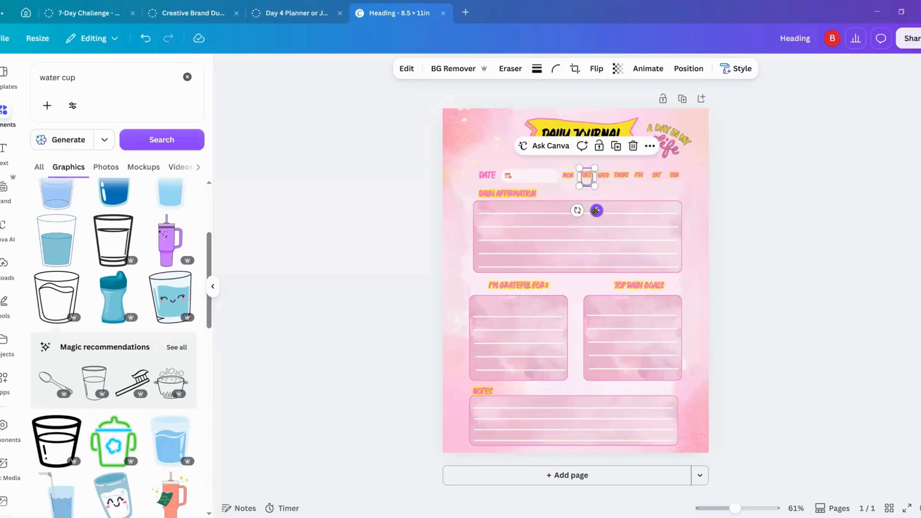
mouse_move(596, 210)
left_mouse_down()
mouse_move(600, 223)
mouse_move(582, 223)
mouse_move(600, 223)
left_mouse_up()
Step: Duplicate the small water cup repeatedly to make an evenly spaced row of eight cups below the weekday labels
left_click(621, 159)
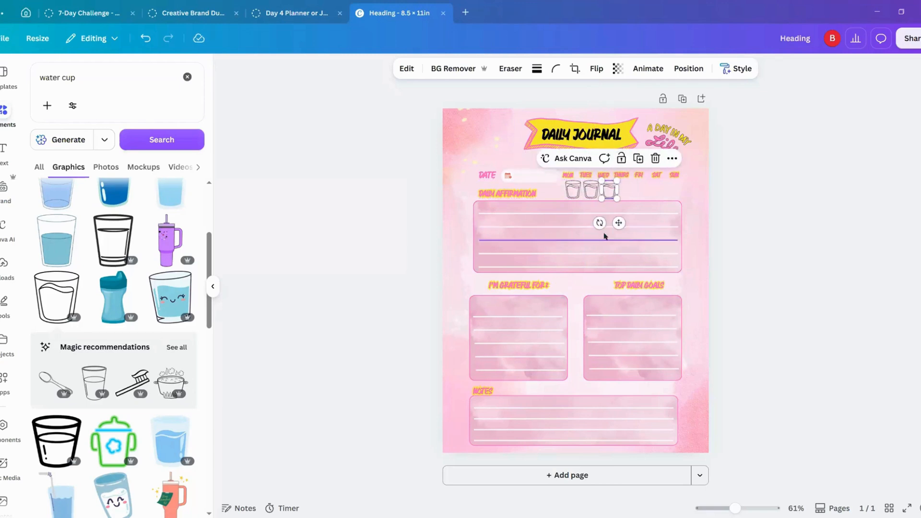
left_click(640, 159)
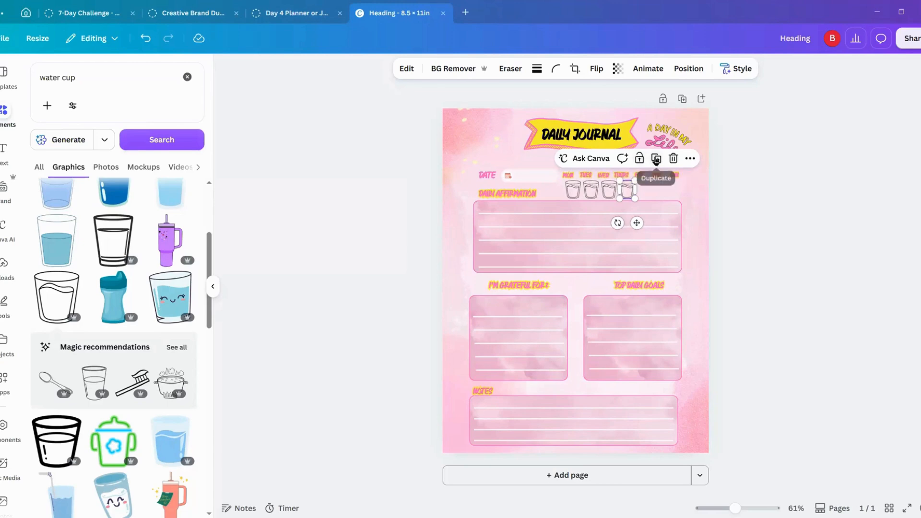
left_click(656, 158)
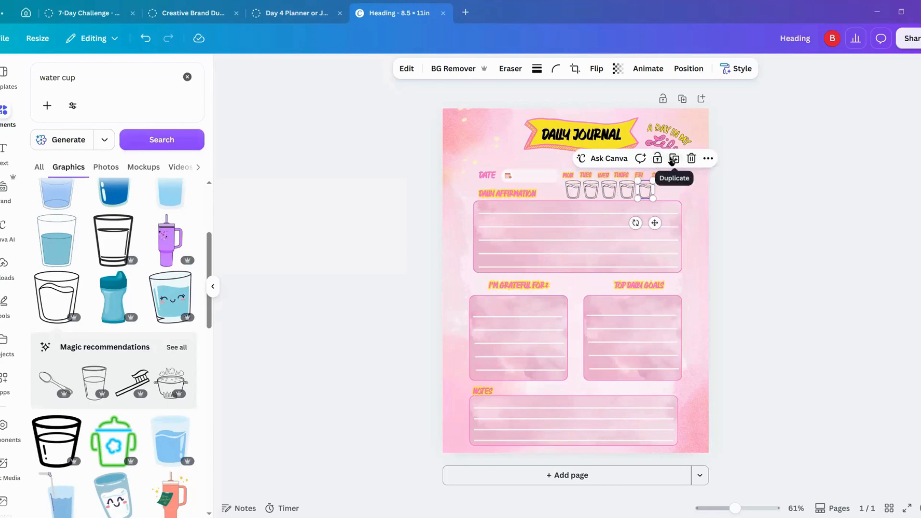
left_click(674, 159)
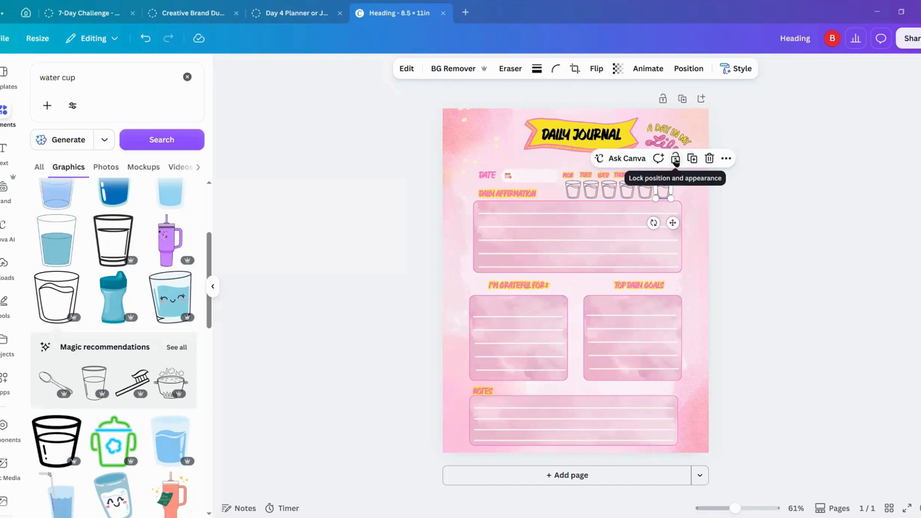
left_click(675, 159)
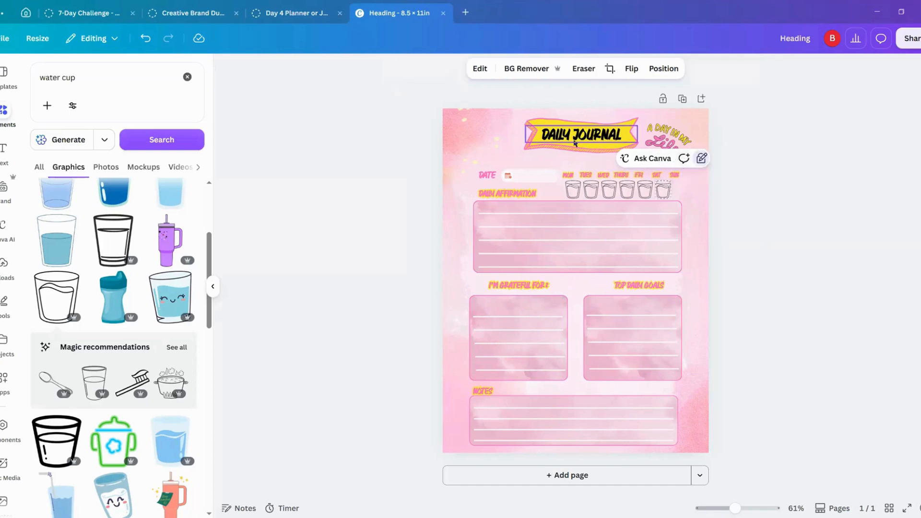
left_click(701, 159)
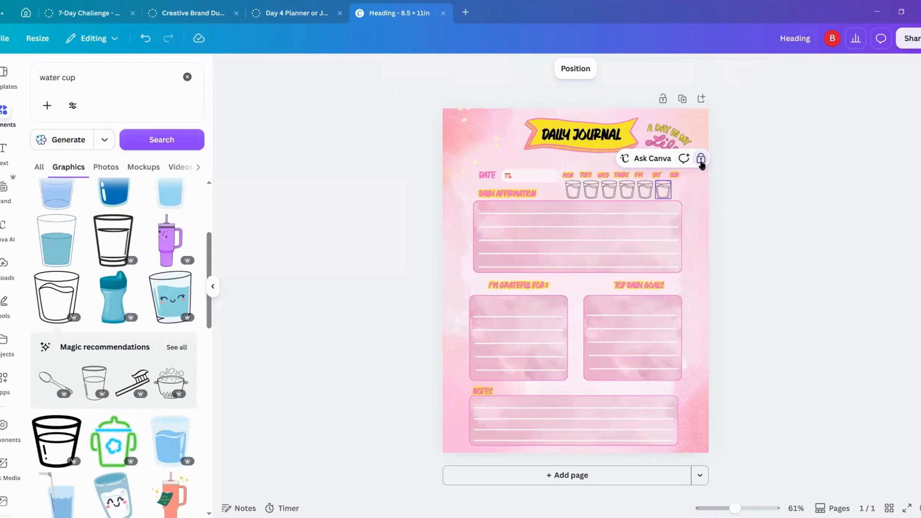
left_click(701, 159)
left_click(701, 159)
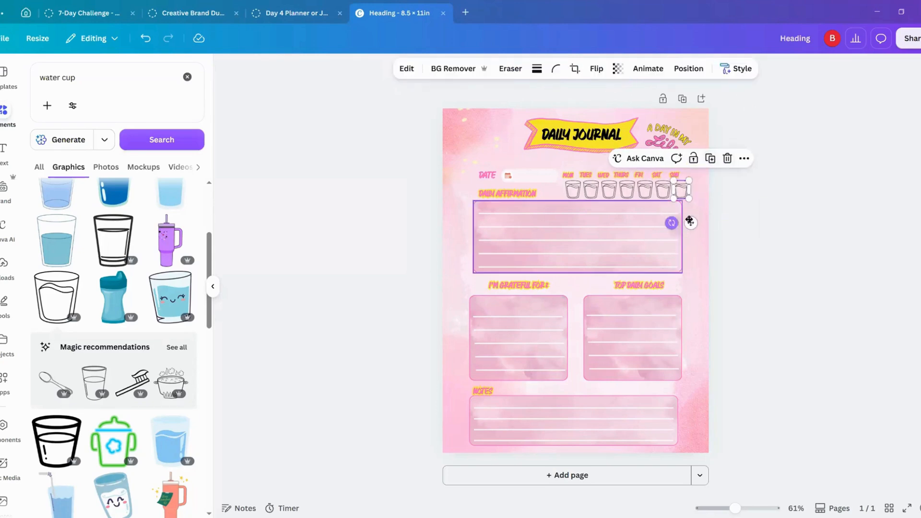
left_click(711, 159)
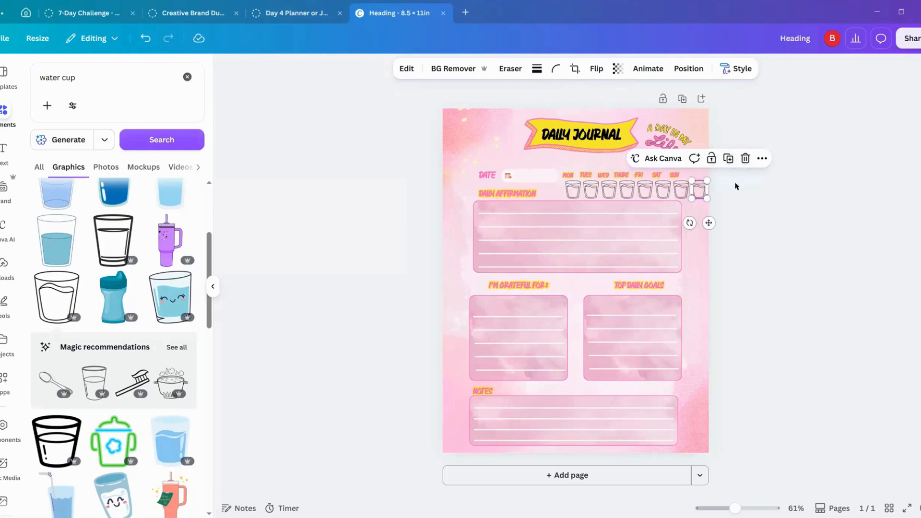
Step: Group the eight water cups and scale the row down to fit between the weekday labels and the affirmation box
left_click_drag(735, 183, 589, 194)
left_click(698, 191)
left_click(682, 192, "shift")
left_click(663, 192, "shift")
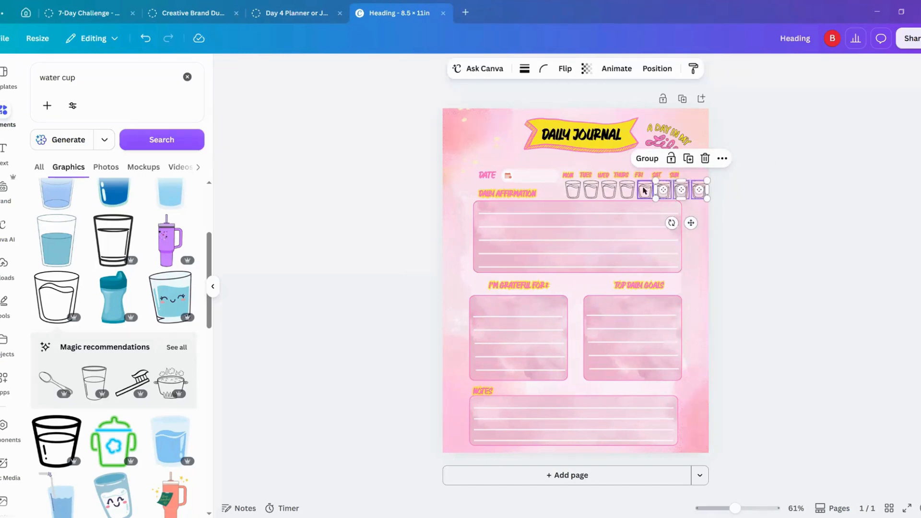
left_click(645, 191, "shift")
left_click(626, 191, "shift")
left_click(609, 192, "shift")
left_click(590, 192, "shift")
left_click(573, 192, "shift")
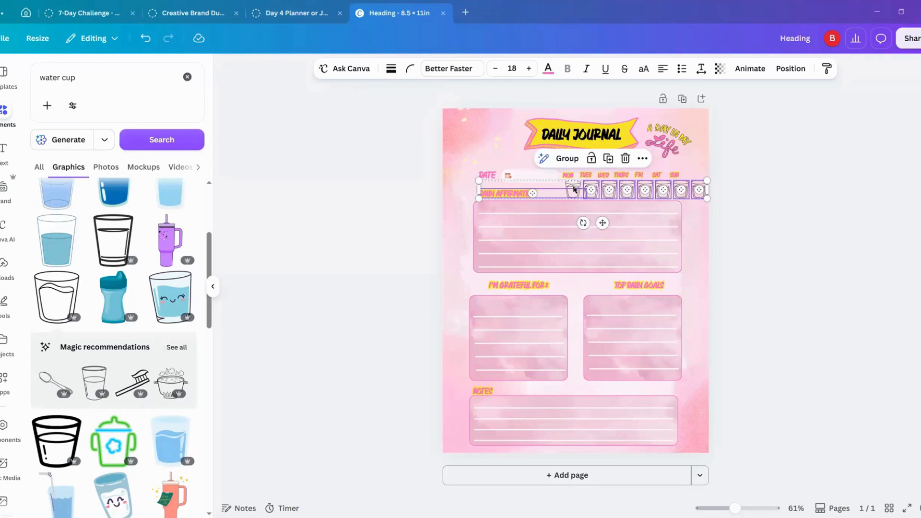
left_click(573, 189, "shift")
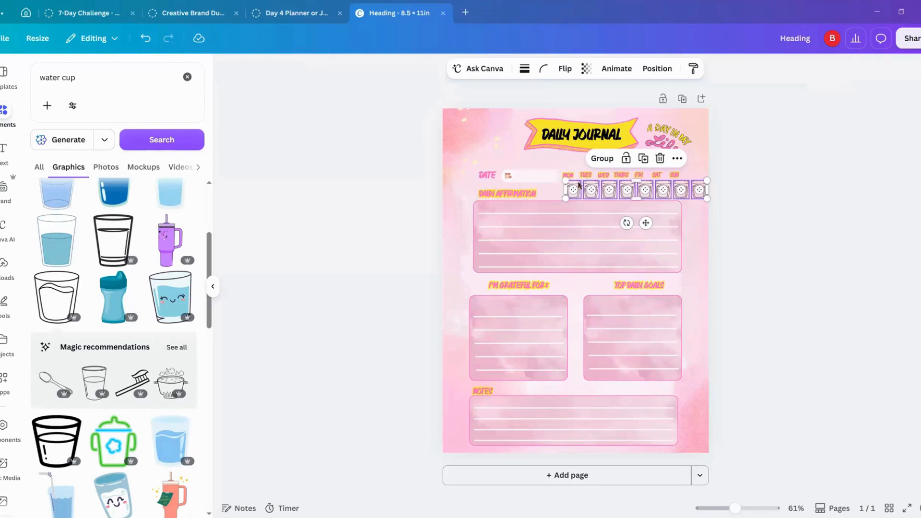
left_click(602, 159)
left_click_drag(706, 198, 690, 196)
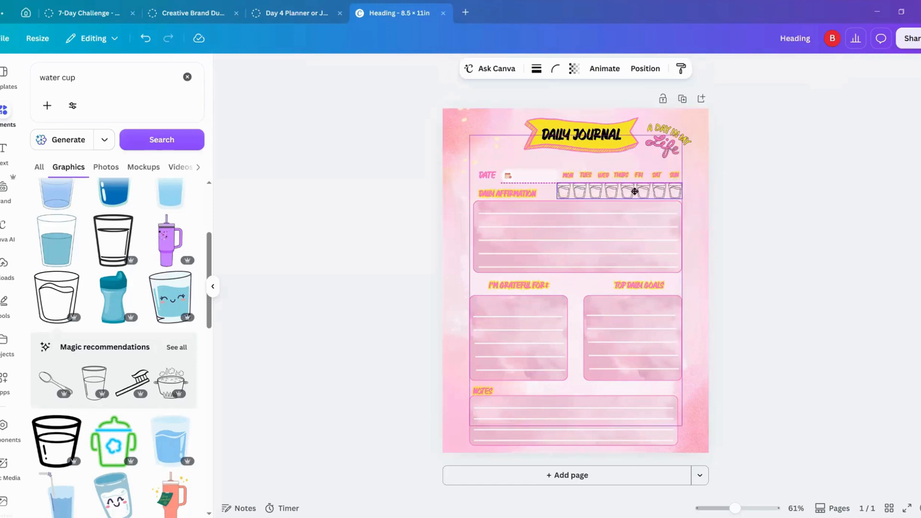
Step: Scale the grouped row of water cups down further and place it directly beneath the THURS to SUN labels
left_click_drag(639, 192, 632, 193)
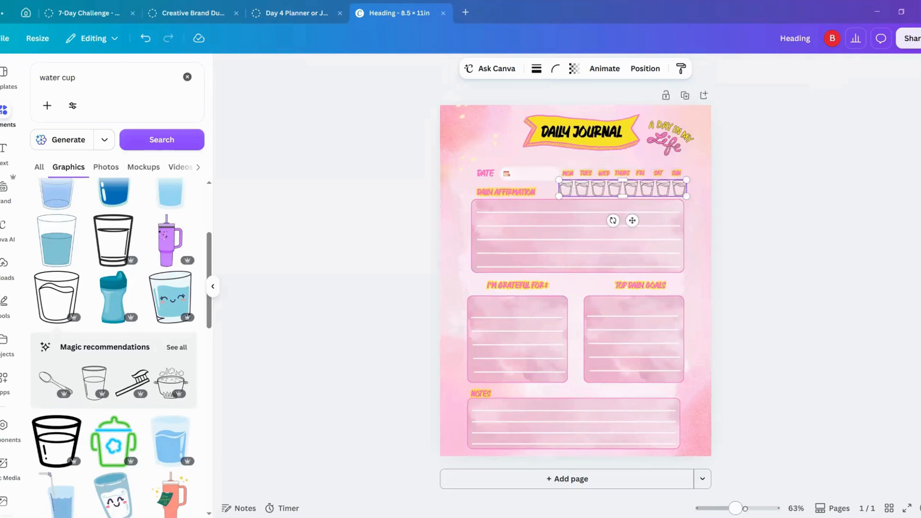
left_click_drag(738, 509, 755, 510)
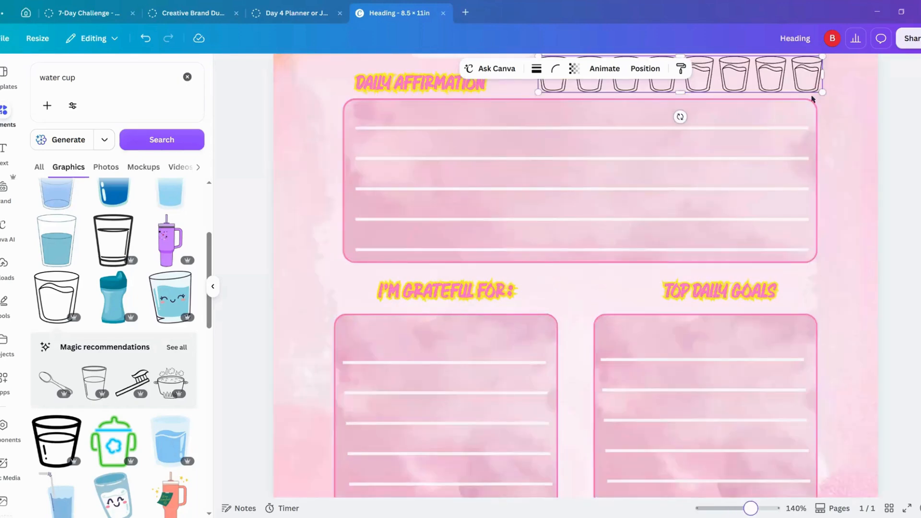
scroll(793, 144, "up", 5)
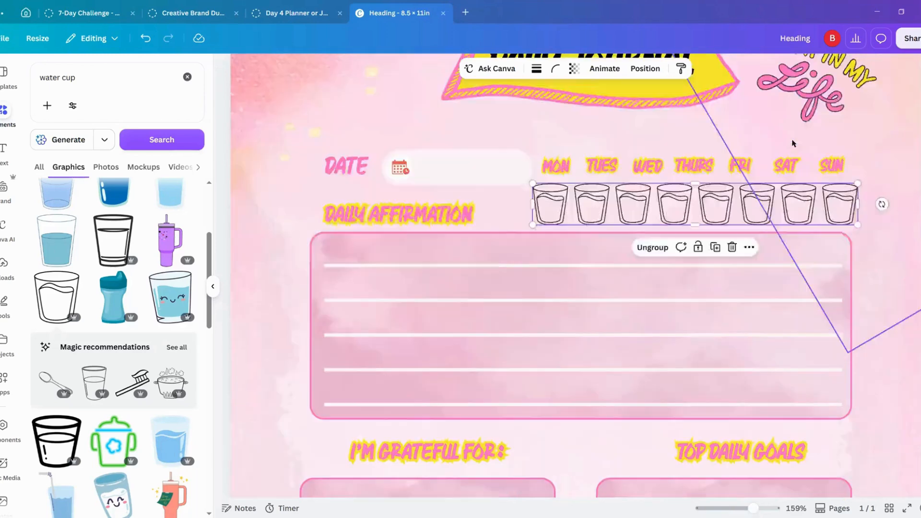
left_click_drag(858, 295, 707, 315)
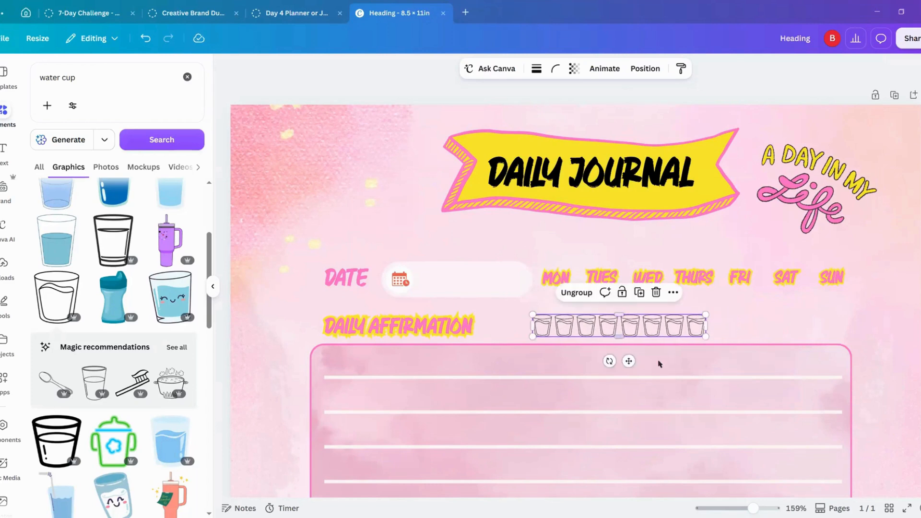
left_click_drag(629, 360, 766, 337)
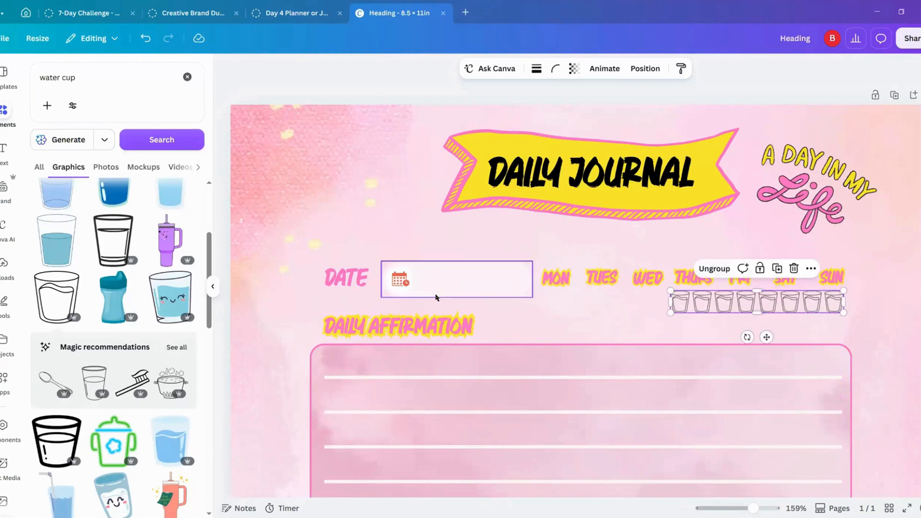
Step: Add a "WATER INTAKE" label below the weekday labels from a copy of the DATE heading, sized to fit on one line
left_click(343, 278)
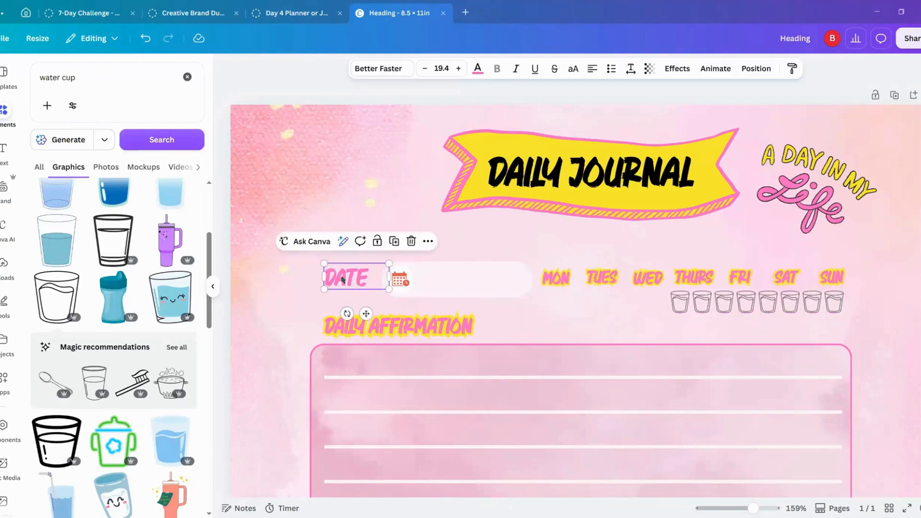
left_click(394, 241)
left_click_drag(367, 291, 665, 304)
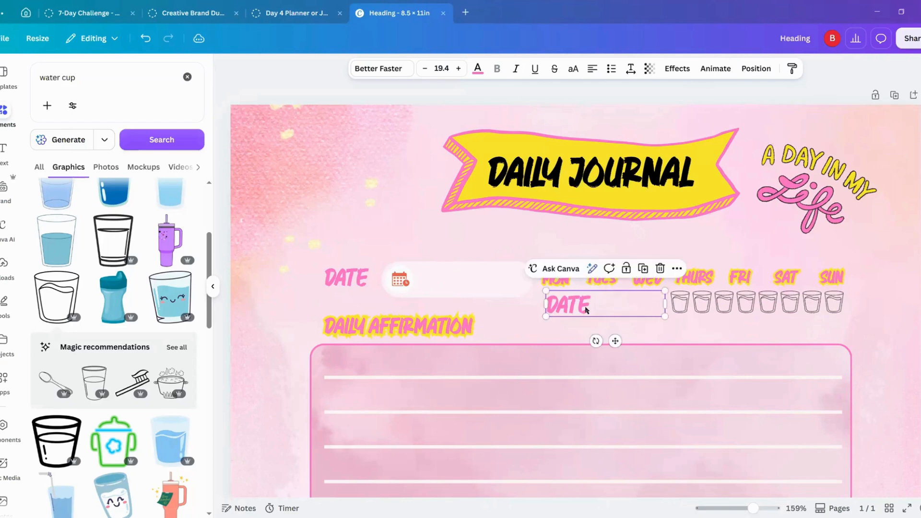
double_click(585, 307)
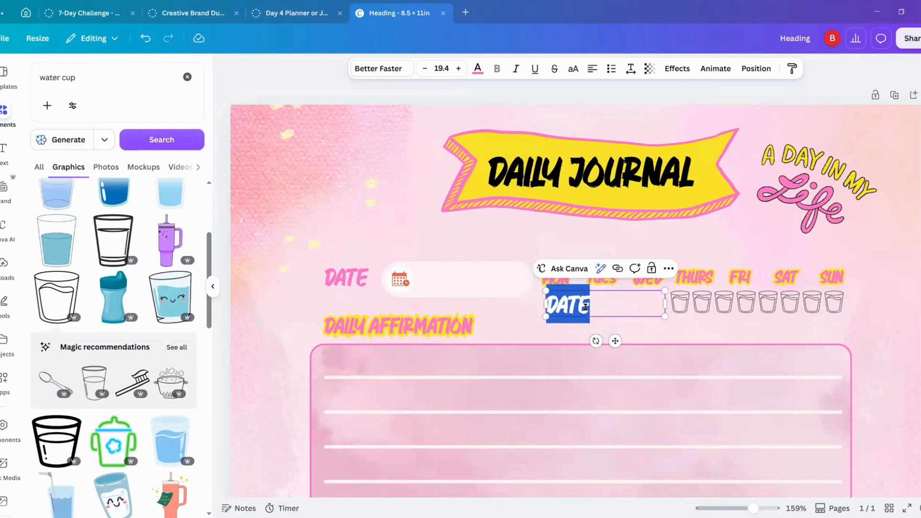
type("WATER")
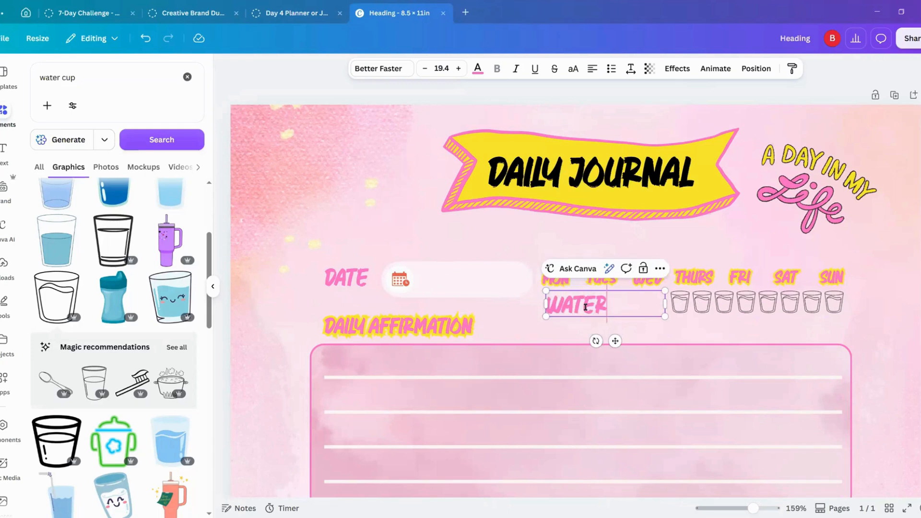
type(" INTAKE")
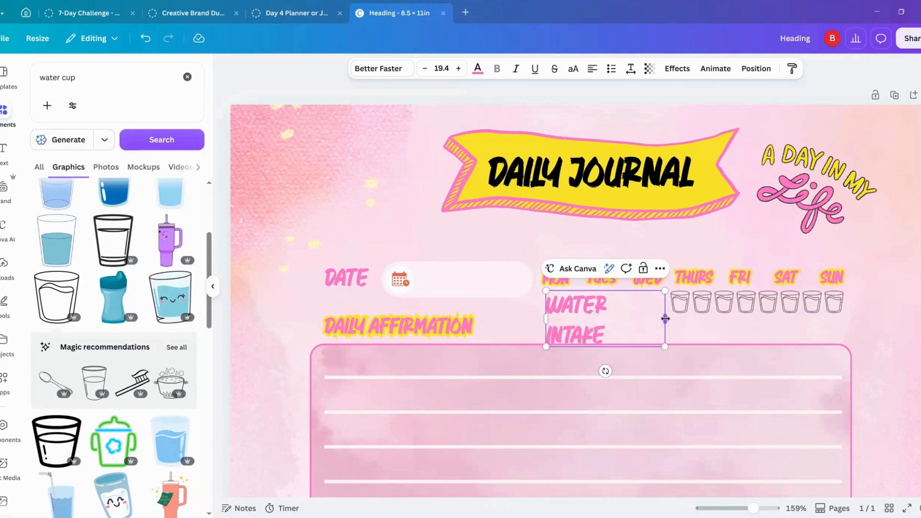
left_click_drag(665, 319, 680, 295)
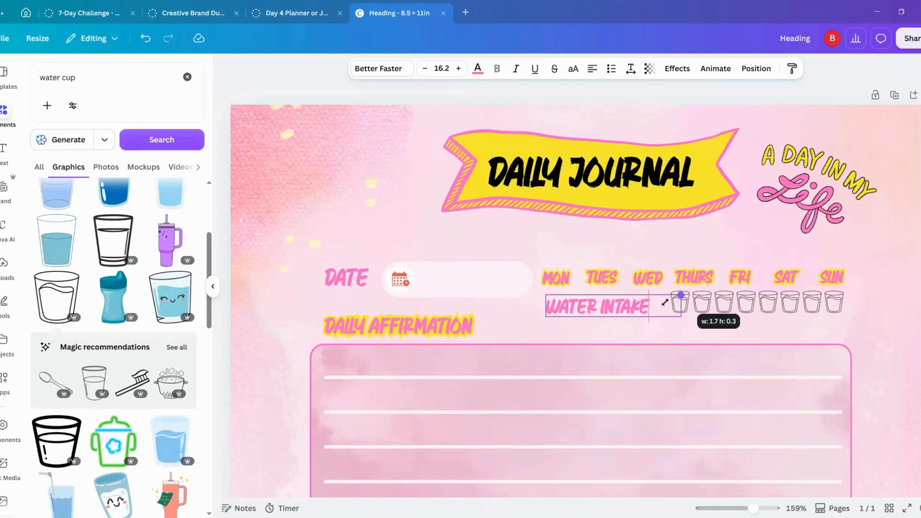
mouse_move(624, 341)
left_mouse_down()
mouse_move(632, 335)
mouse_move(620, 337)
left_mouse_up()
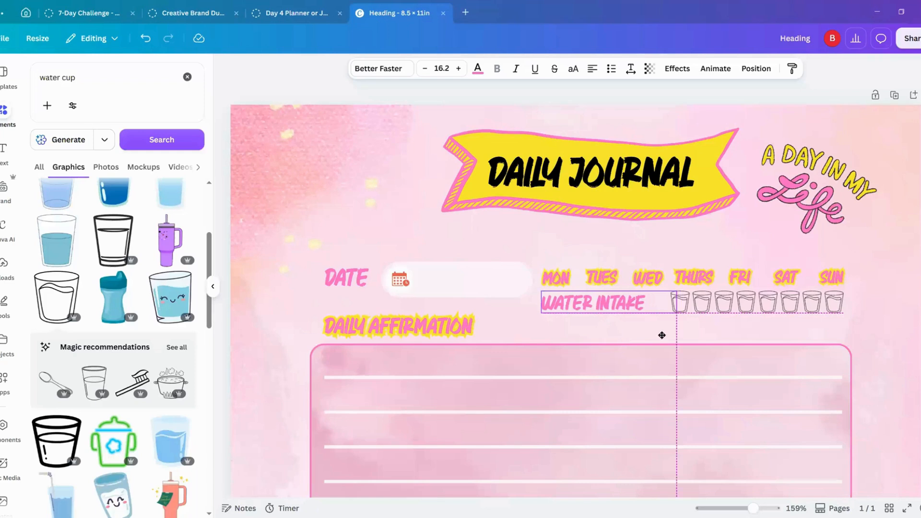
Step: Move the row of cups directly beside the WATER INTAKE label and ungroup the cups
left_click_drag(710, 300, 712, 301)
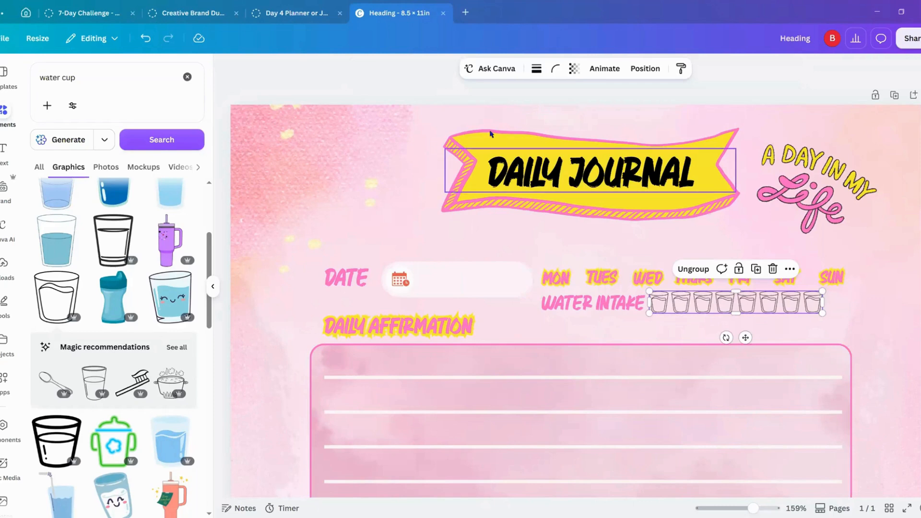
left_click(696, 271)
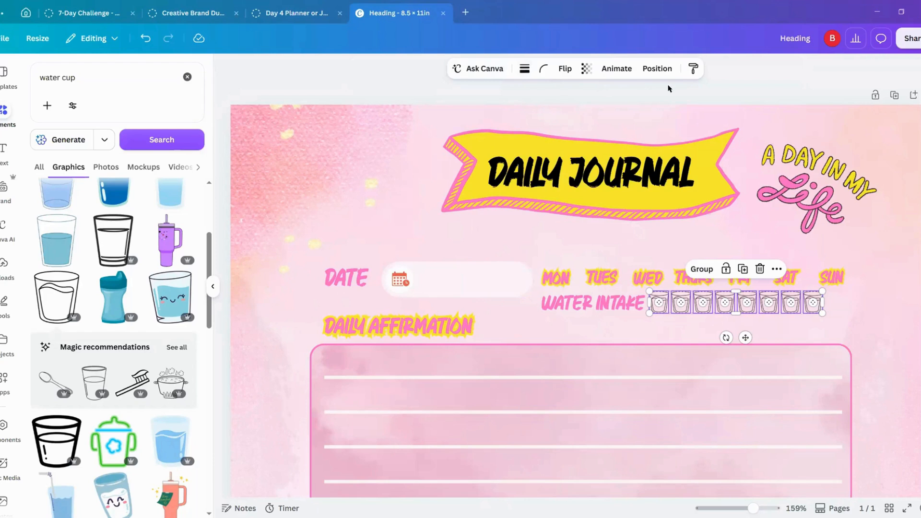
left_click(721, 91)
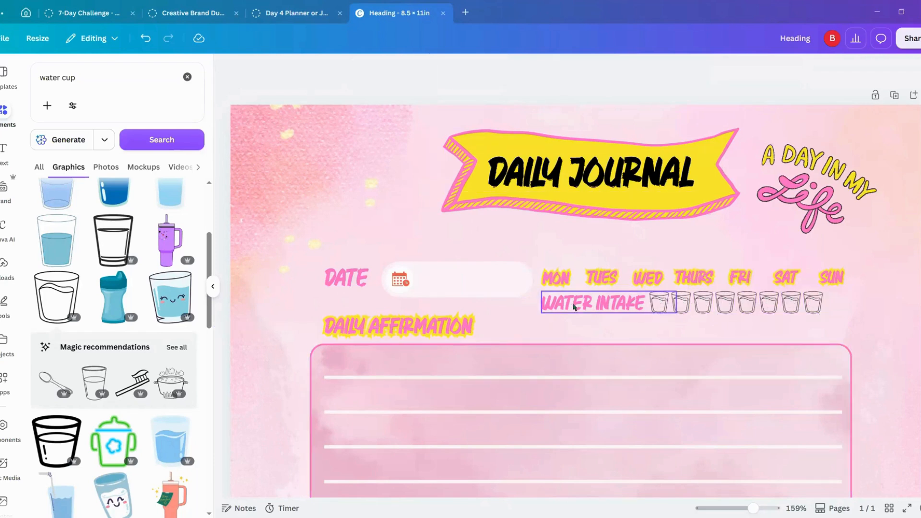
Step: Change the text color of the DAILY JOURNAL title on the banner to white
left_click(594, 176)
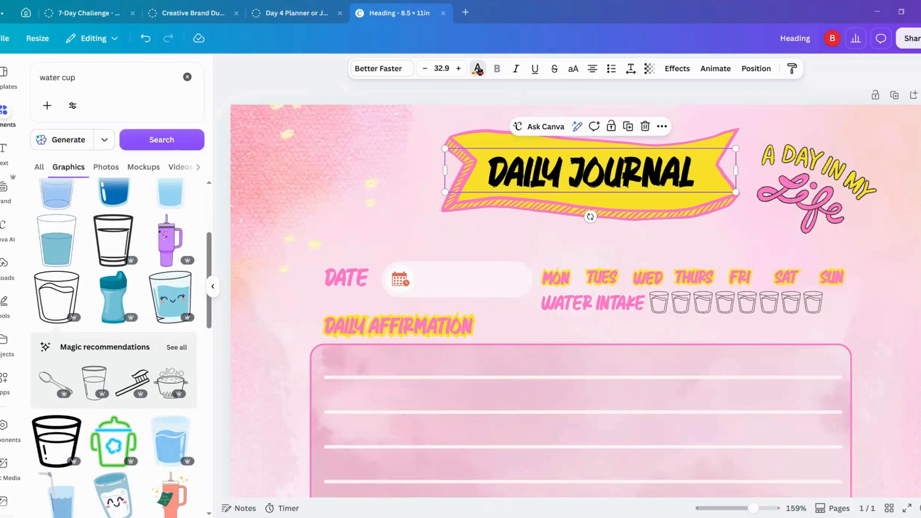
left_click(477, 68)
left_click(187, 186)
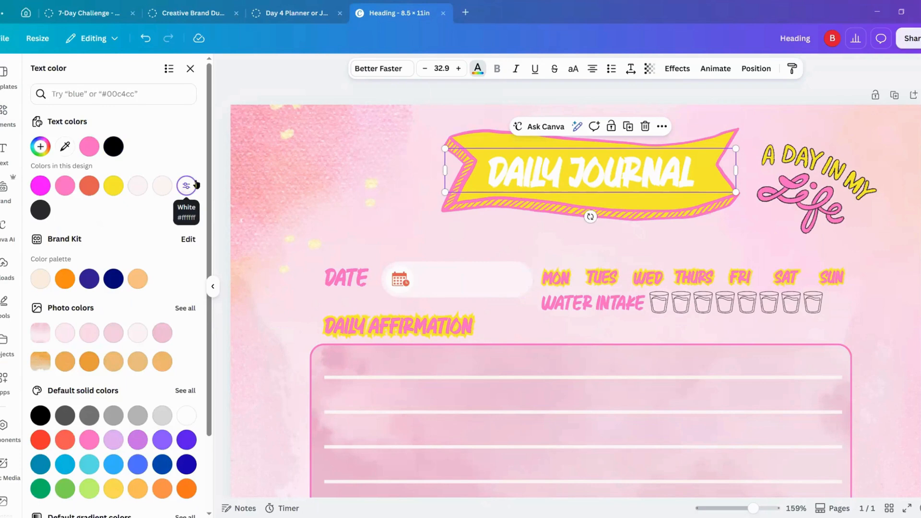
Step: Apply an Outline effect to the DAILY JOURNAL title with a vivid neon pink outline color
left_click(678, 71)
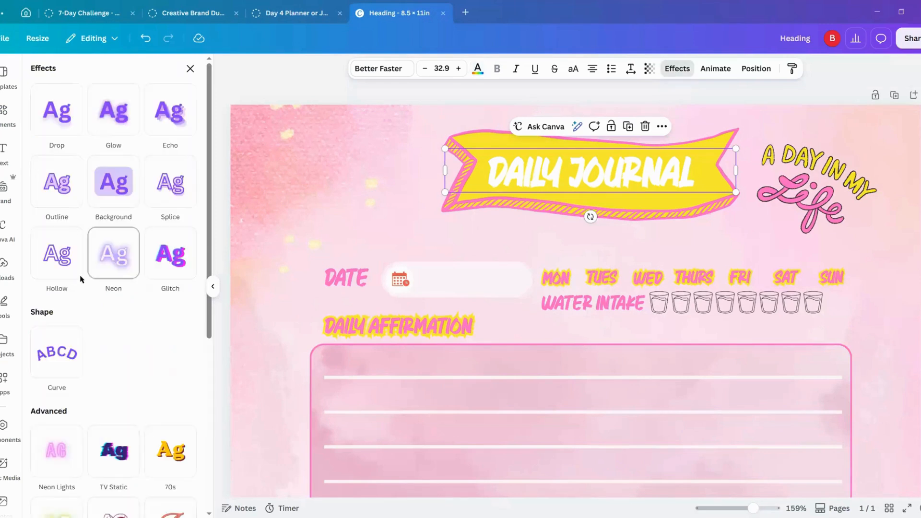
left_click(55, 191)
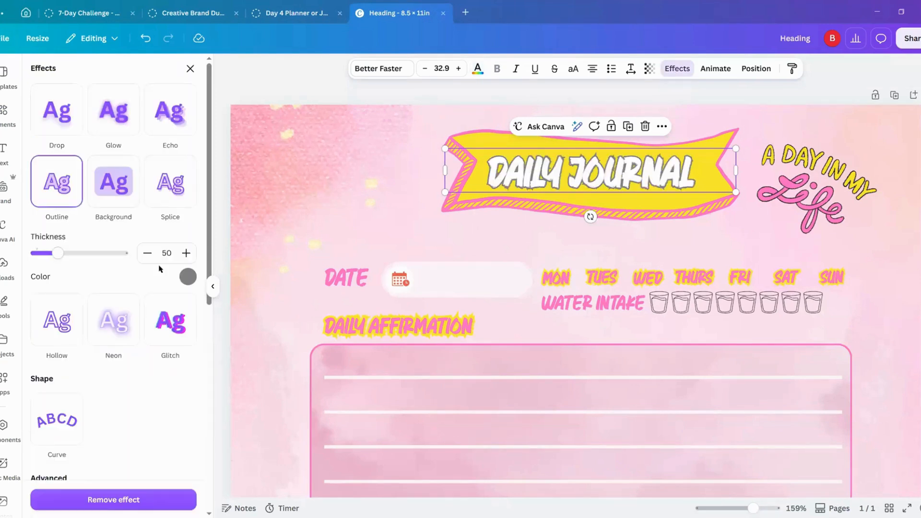
left_click(188, 277)
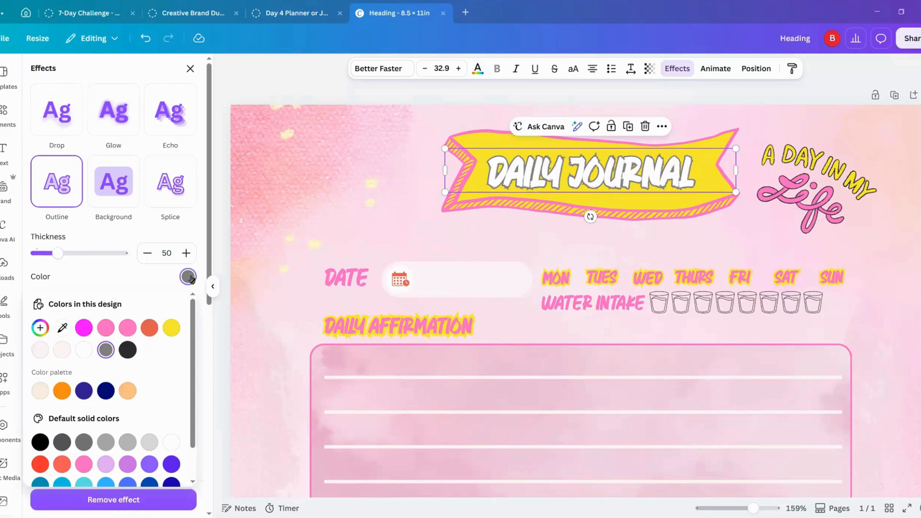
left_click(84, 328)
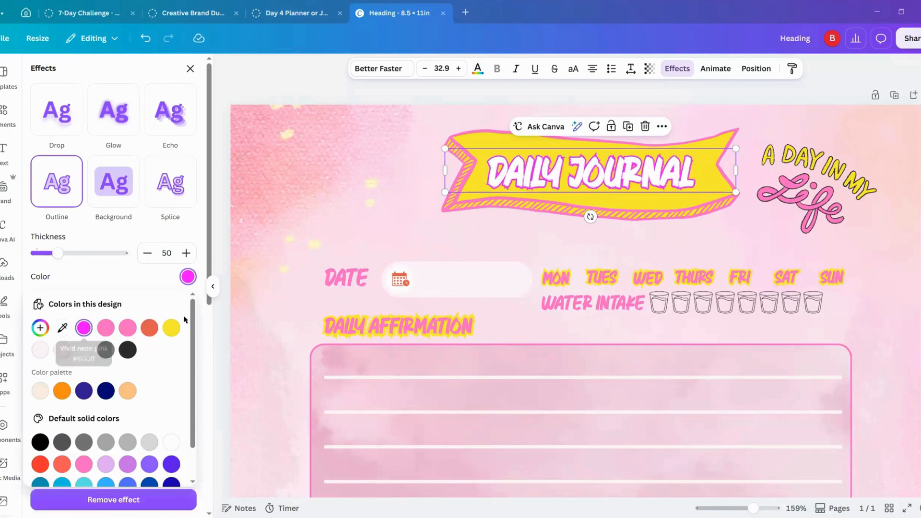
left_click(220, 332)
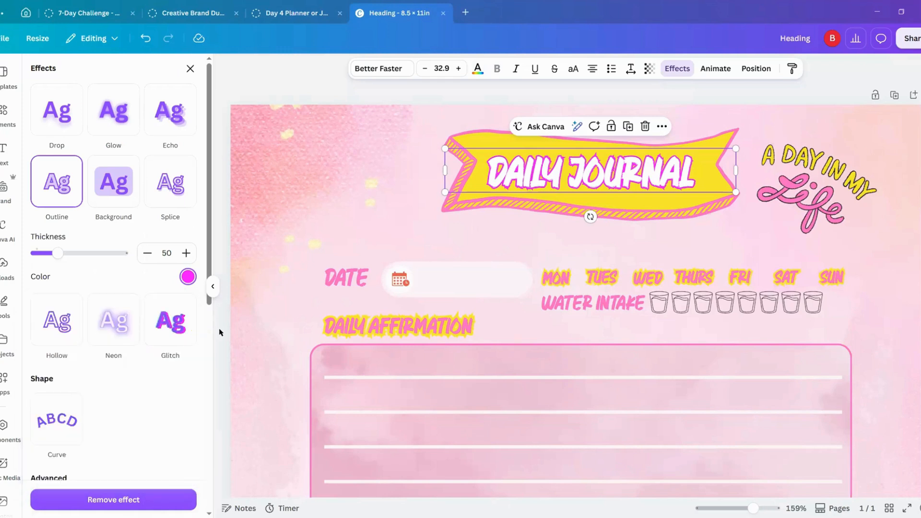
left_click(221, 332)
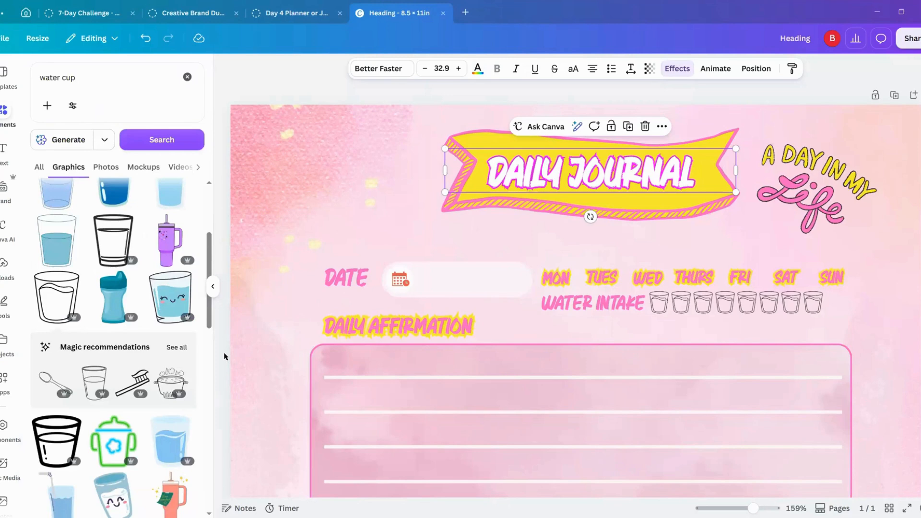
Step: Give the DATE heading an Outline effect in white
scroll(224, 356, "down", 2)
scroll(224, 356, "down", 3)
left_click(345, 176)
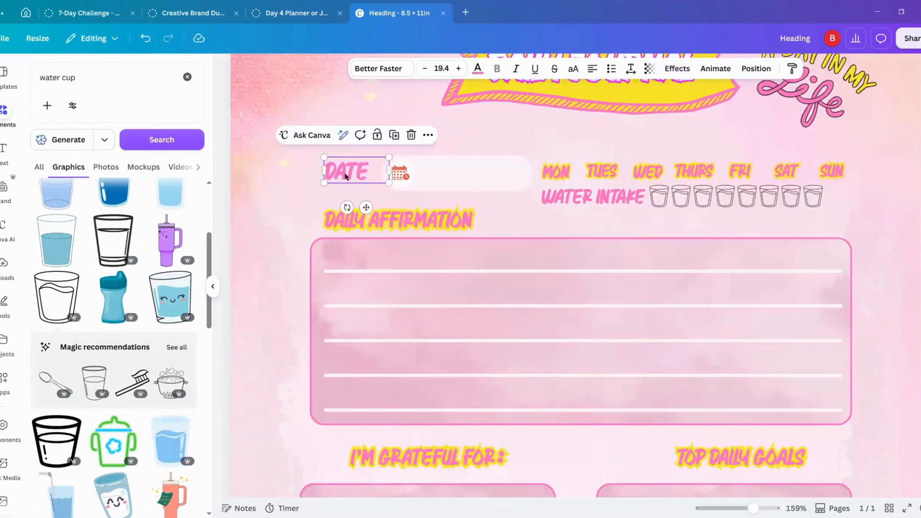
left_click(677, 68)
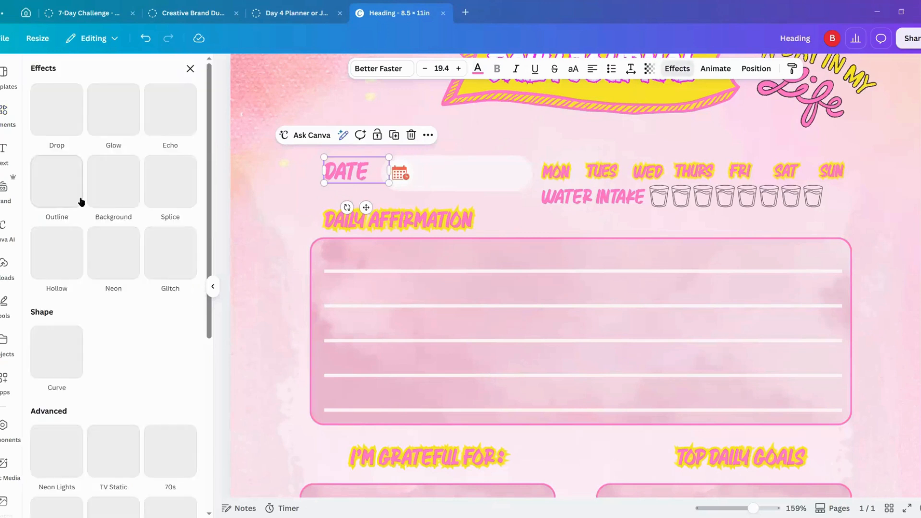
left_click(58, 181)
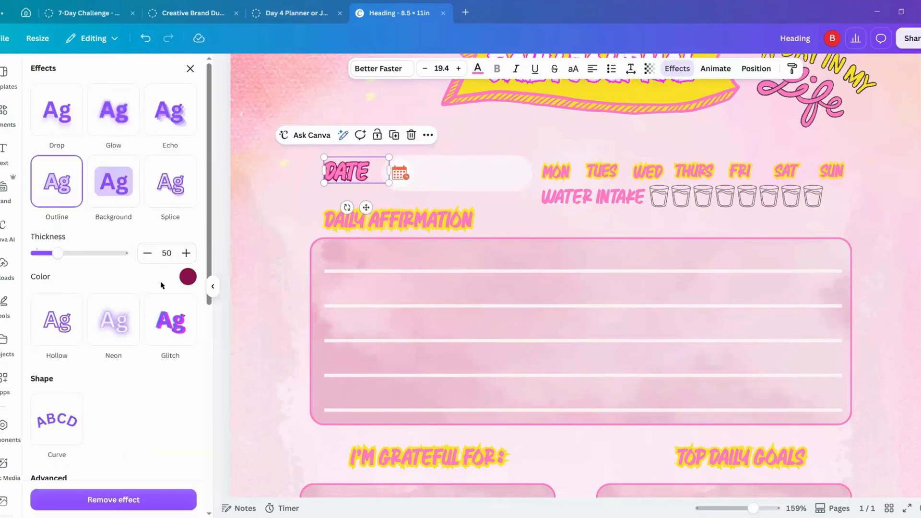
left_click(188, 276)
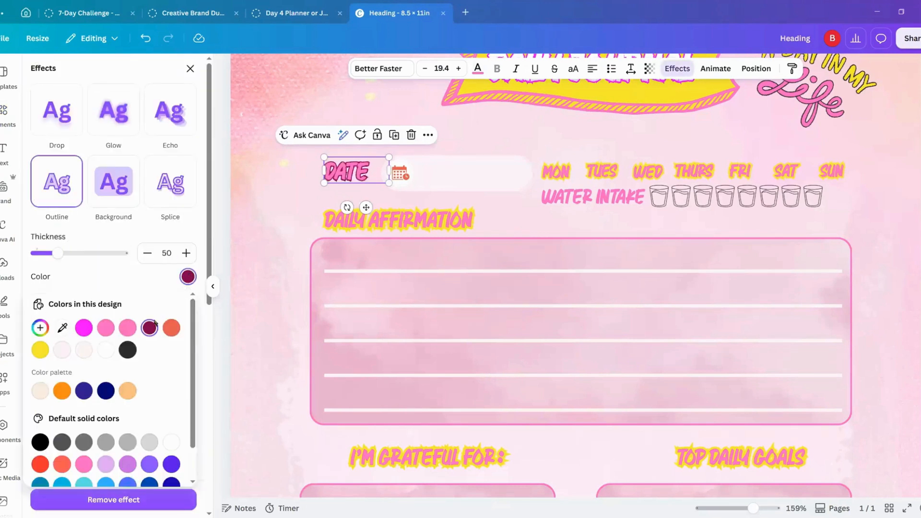
left_click(106, 350)
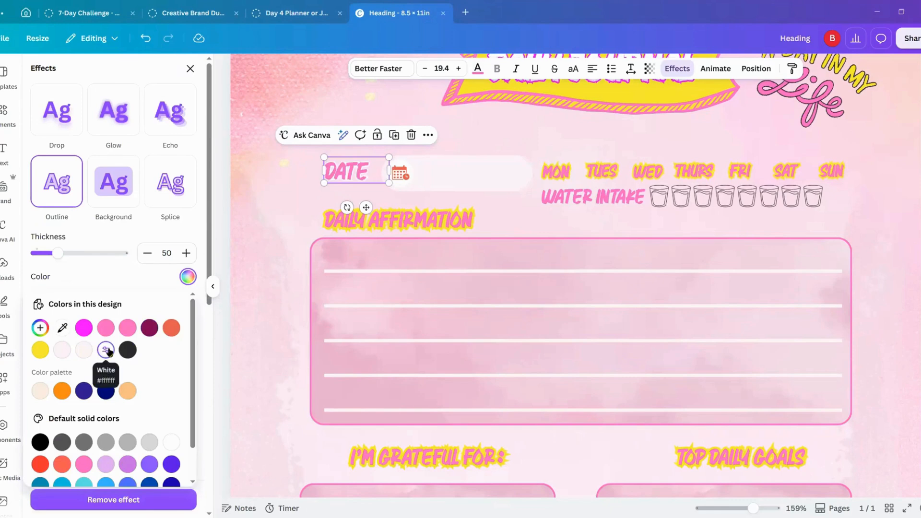
Step: Apply a white Outline effect to the WATER INTAKE label
left_click(557, 199)
left_click(50, 182)
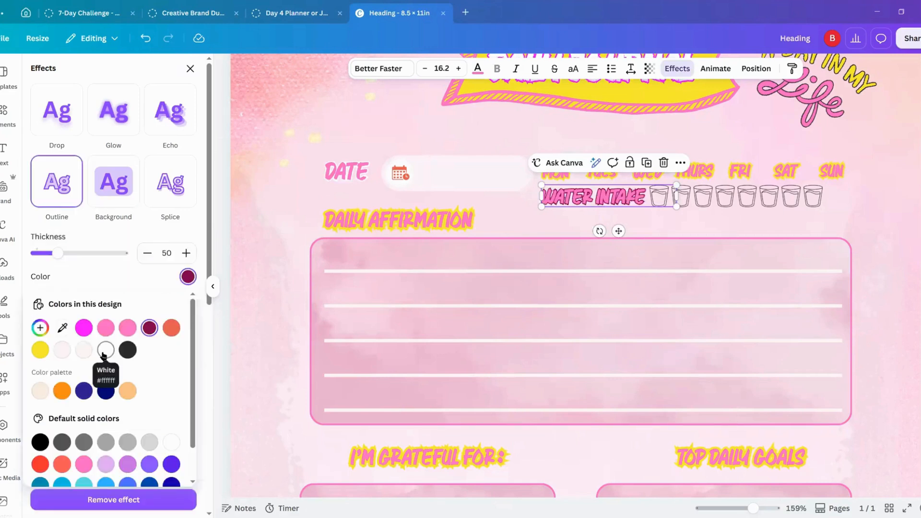
left_click(106, 350)
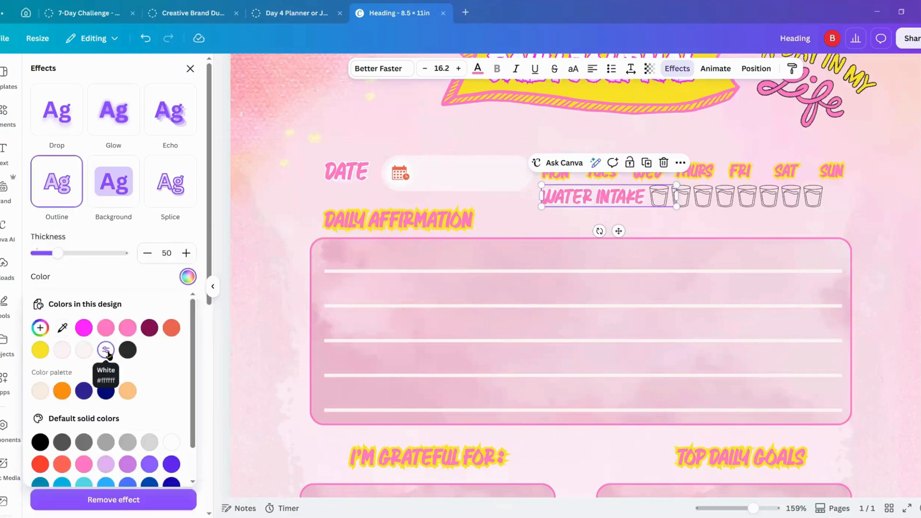
scroll(374, 393, "down", 5)
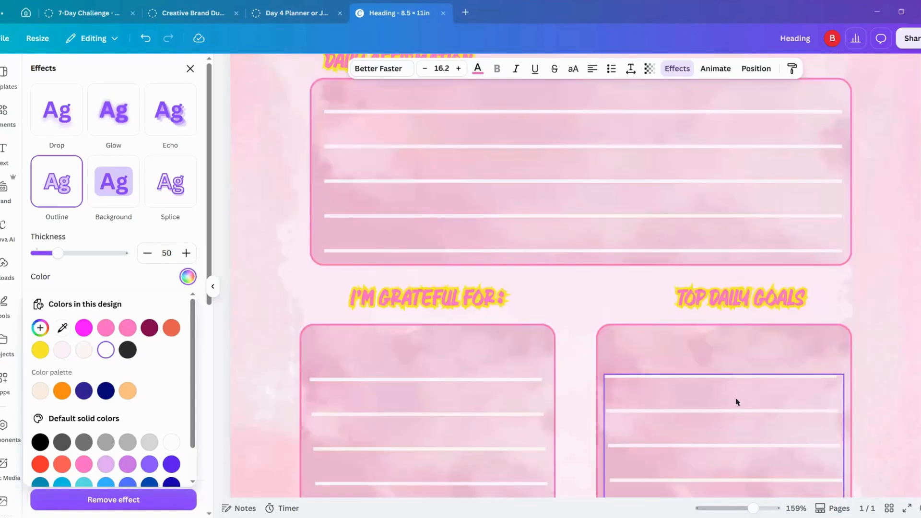
scroll(737, 402, "down", 3)
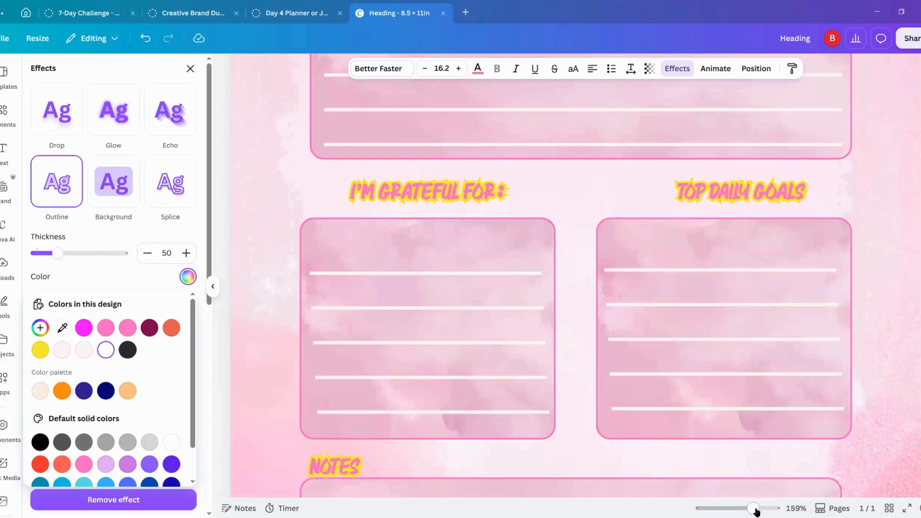
left_click_drag(754, 508, 724, 512)
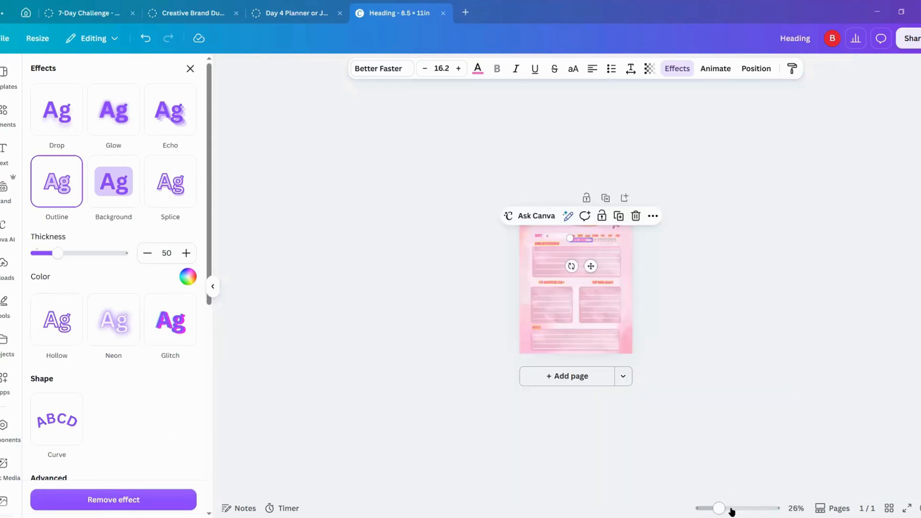
left_click(729, 511)
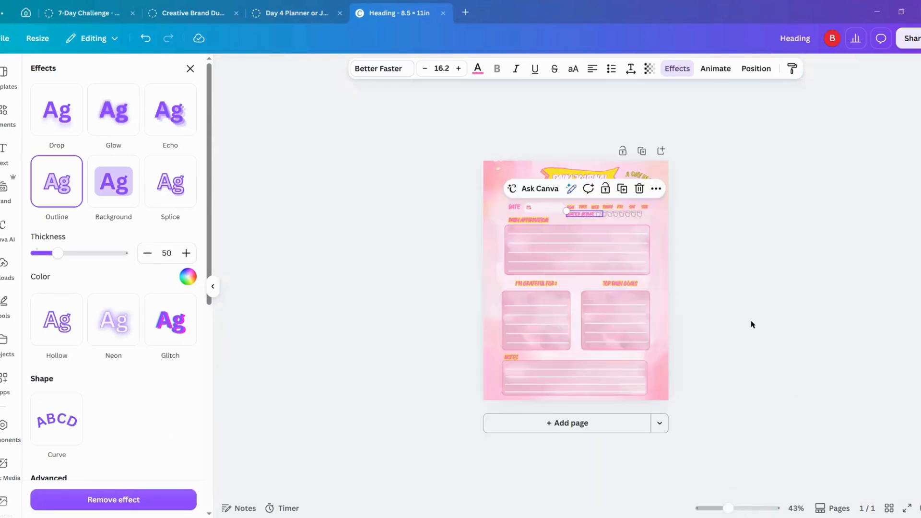
left_click(737, 233)
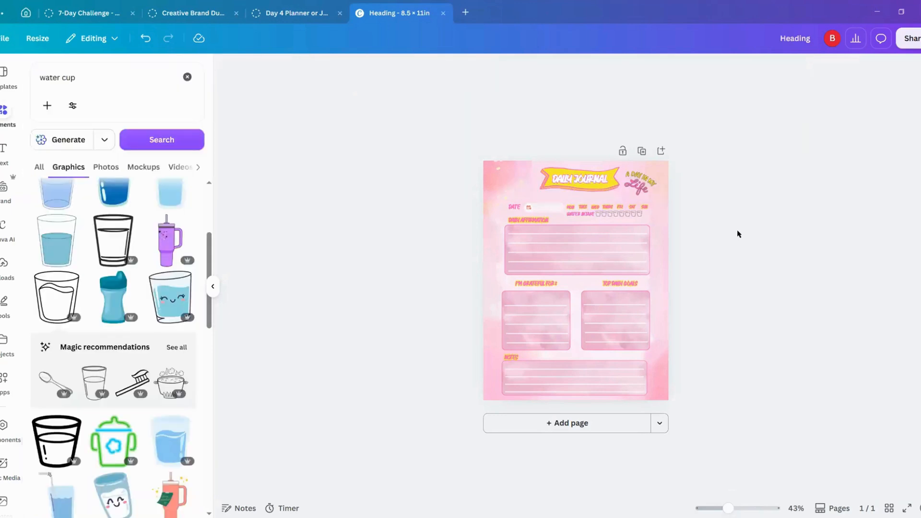
Step: Generate an image with Canva AI from the prompt "create an image of a lemonade glass with ice and a straw in digital illustration style"
left_click(3, 227)
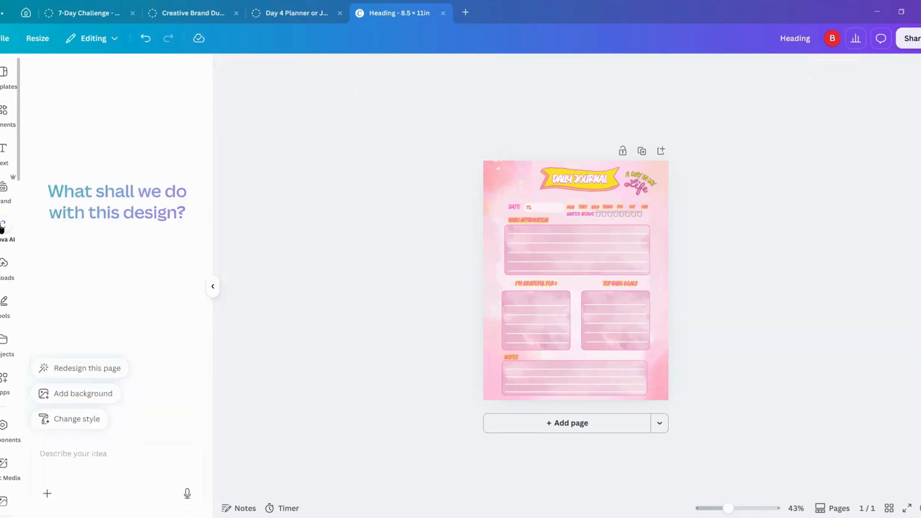
left_click(94, 453)
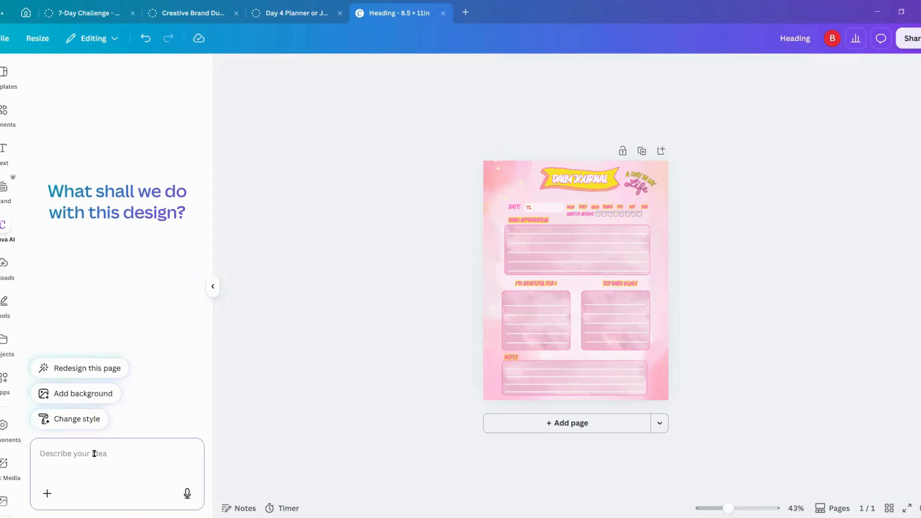
type("creat")
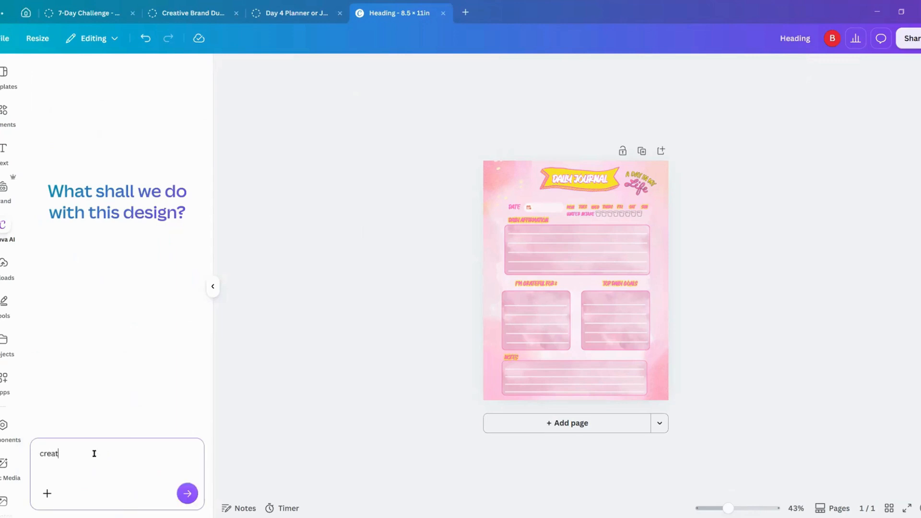
type("e an image of a lemonade glass with ice and a straw")
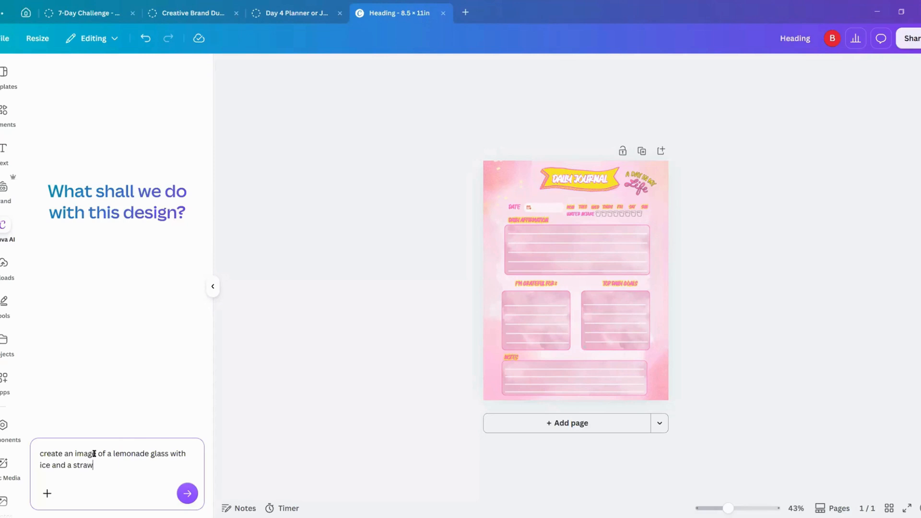
type(" in digital illustration styl")
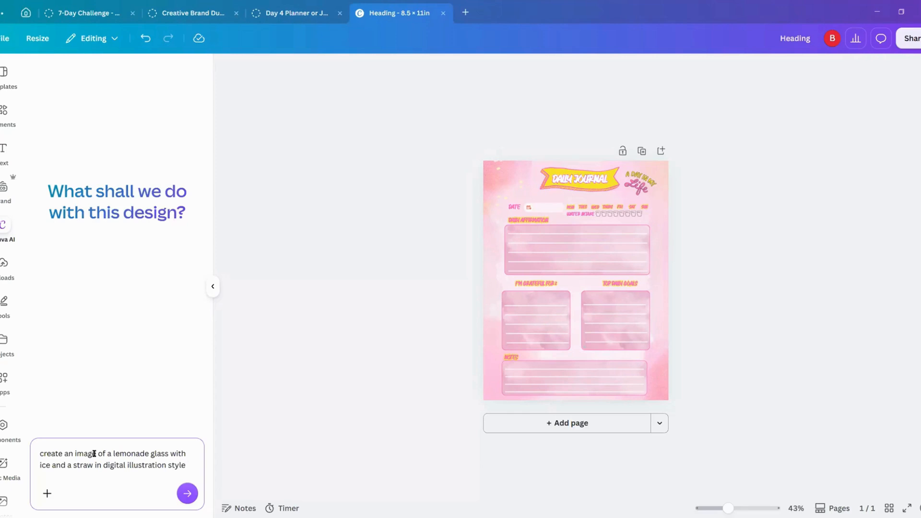
type("e")
key("Return")
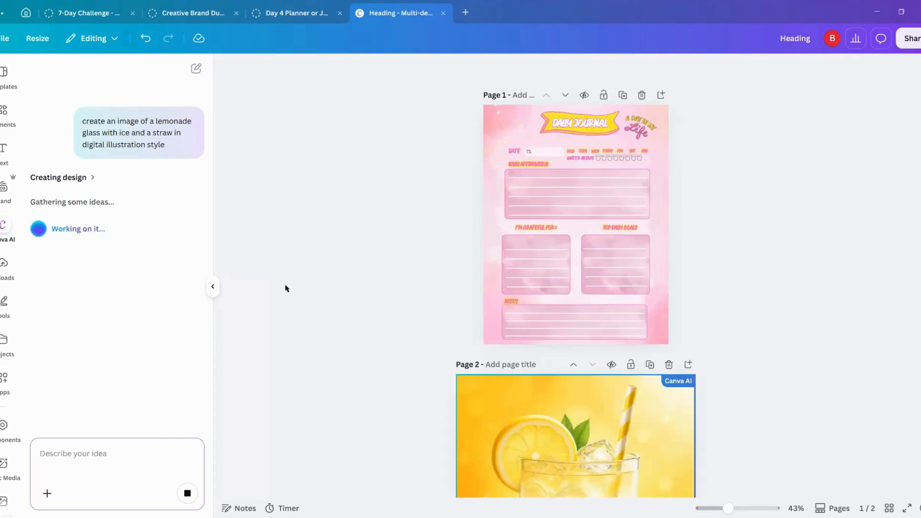
Step: Examine the generated lemonade page and check which parts of the illustration can be selected as separate elements
scroll(341, 351, "down", 2)
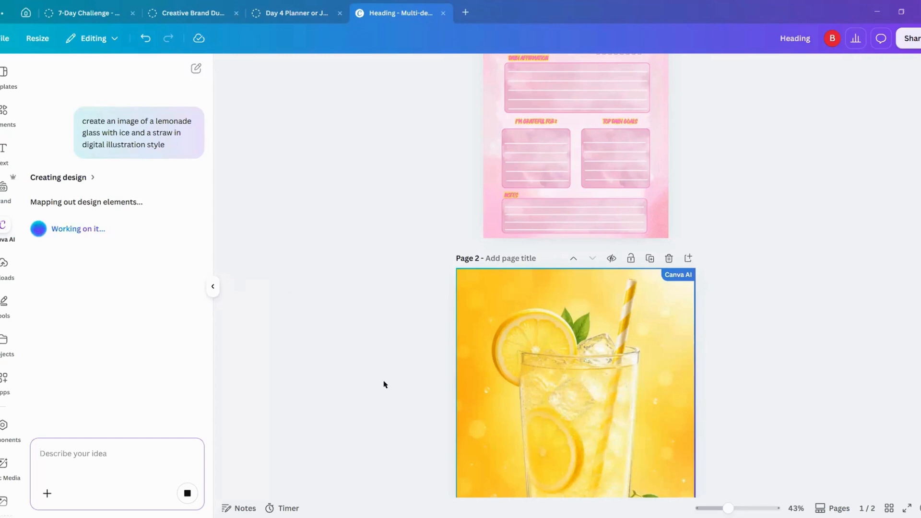
scroll(382, 382, "down", 1)
scroll(383, 384, "down", 1)
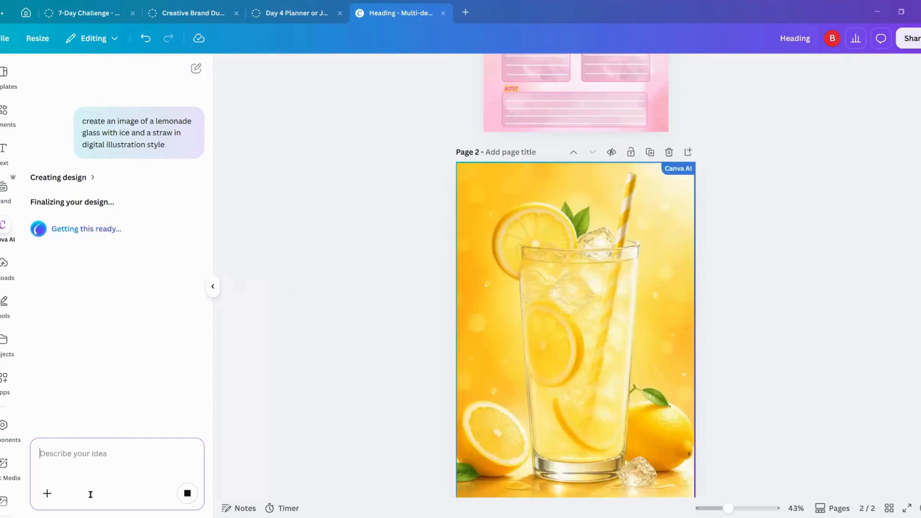
left_click(99, 454)
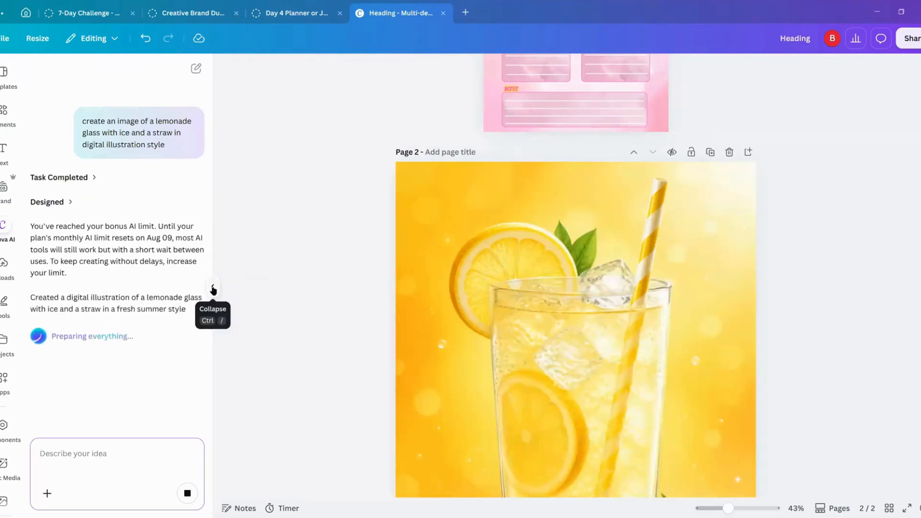
left_click(212, 286)
scroll(440, 374, "down", 2)
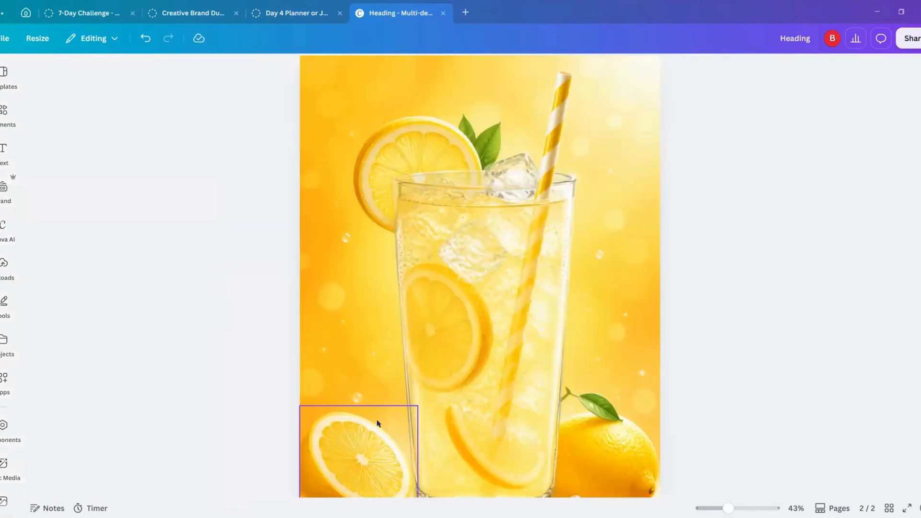
left_click(551, 145)
left_click(452, 173)
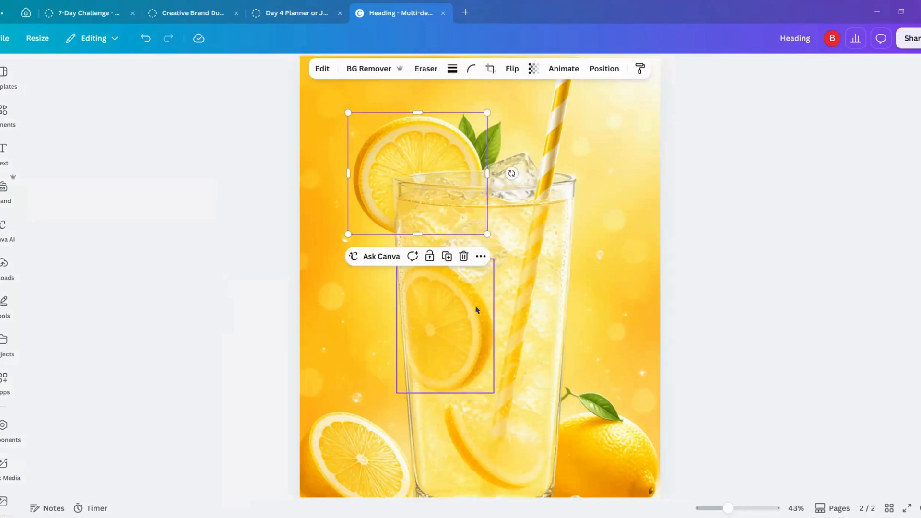
scroll(477, 310, "up", 1)
left_click(454, 376)
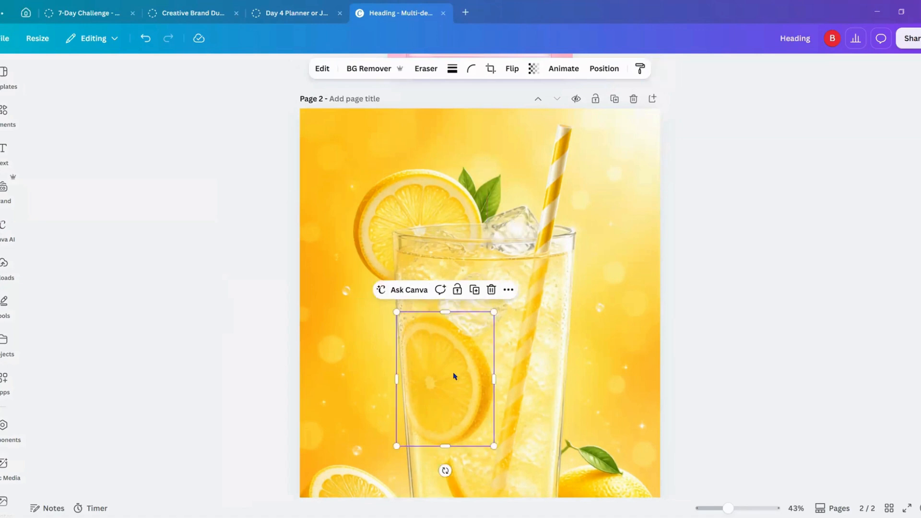
Step: Detach the yellow background image on page 2 and move it aside, clear of the lemonade glass
left_click(638, 192)
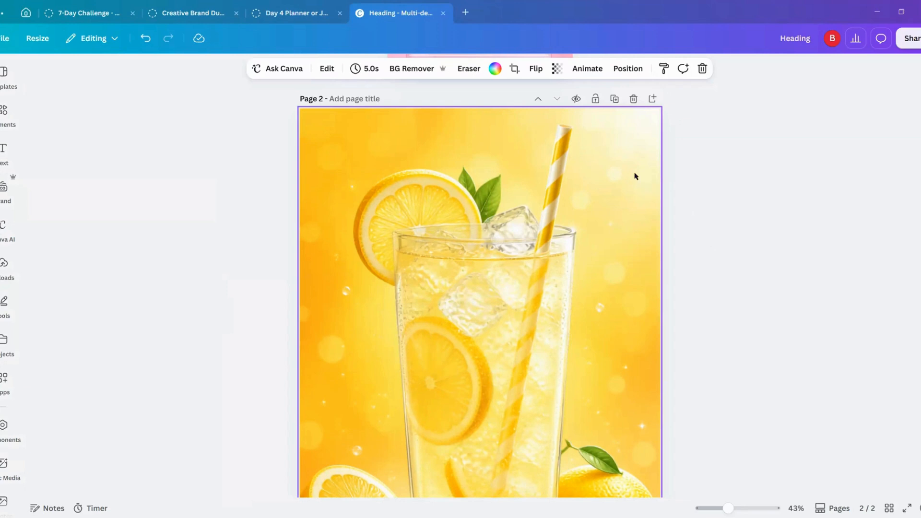
right_click(635, 176)
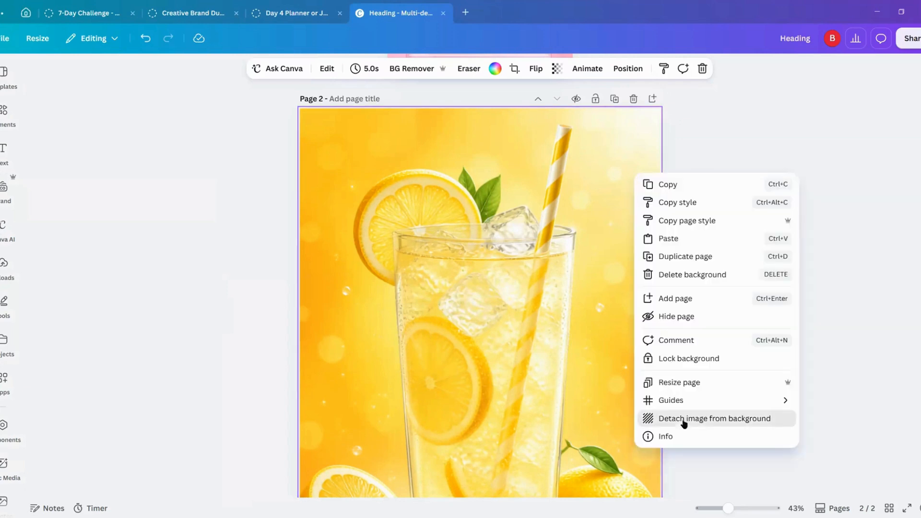
left_click(683, 420)
left_click_drag(600, 274, 751, 204)
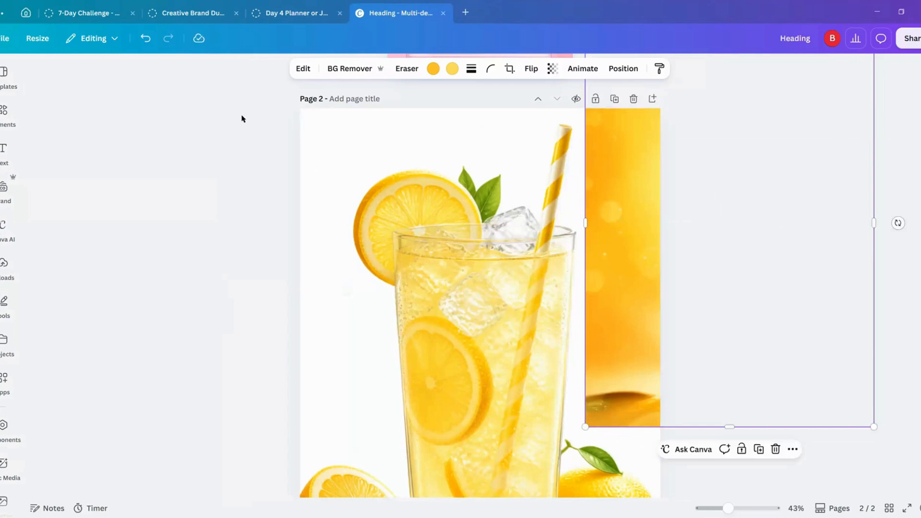
Step: Group the lemonade glass with its straw, ice, leaves and lemon slices, and copy the group
left_click_drag(242, 116, 547, 411)
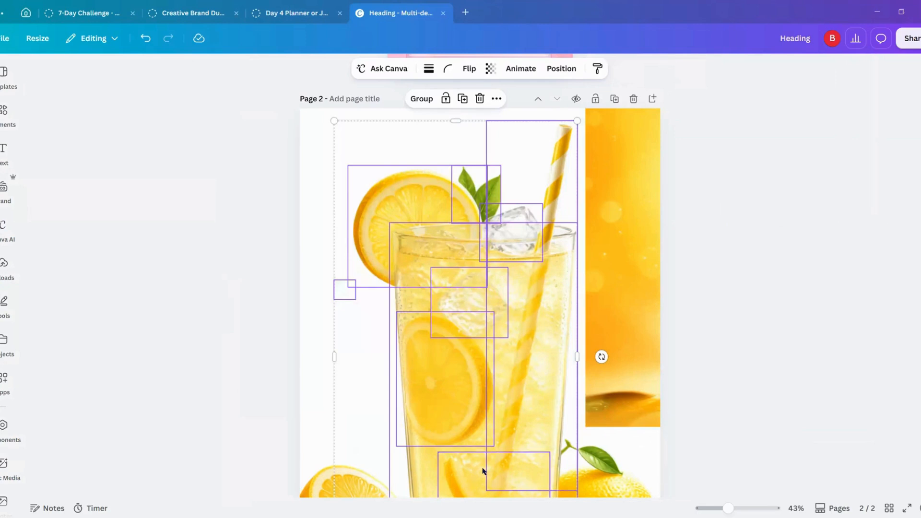
left_click(414, 100)
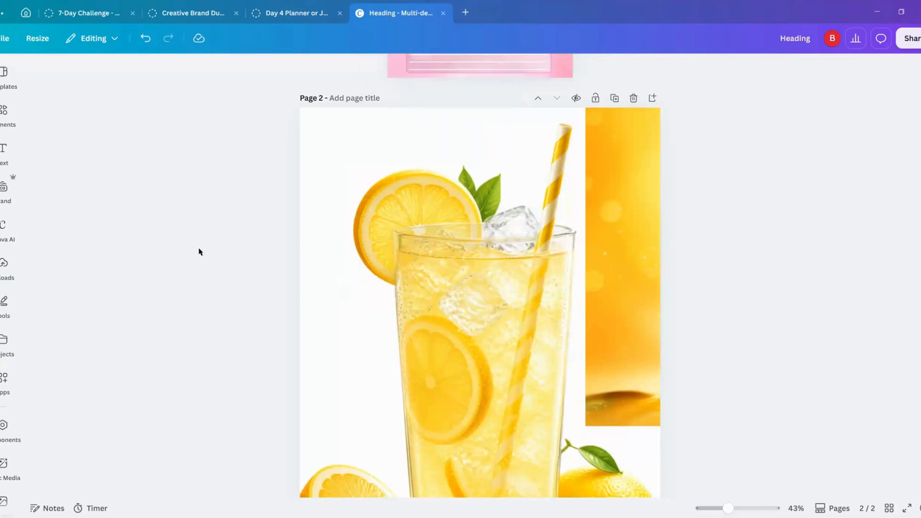
scroll(202, 252, "down", 3)
left_click(448, 298)
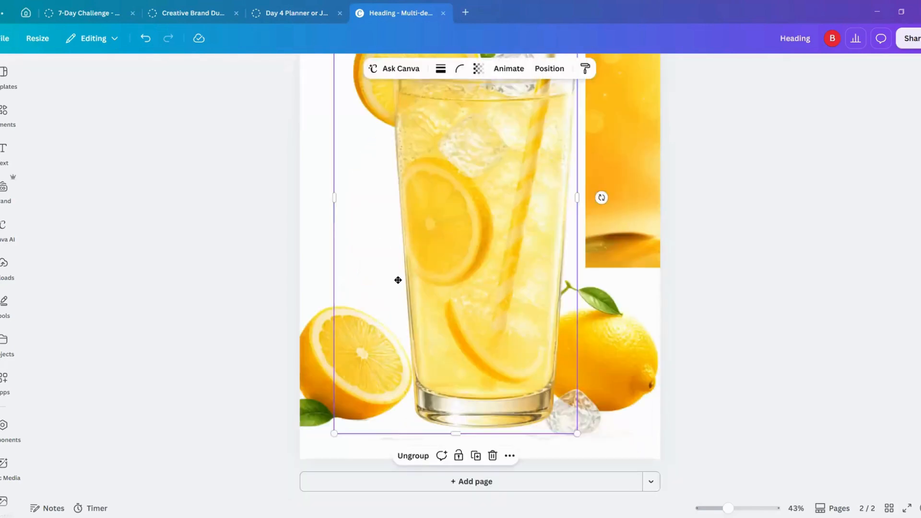
left_click_drag(398, 280, 439, 298)
right_click(437, 250)
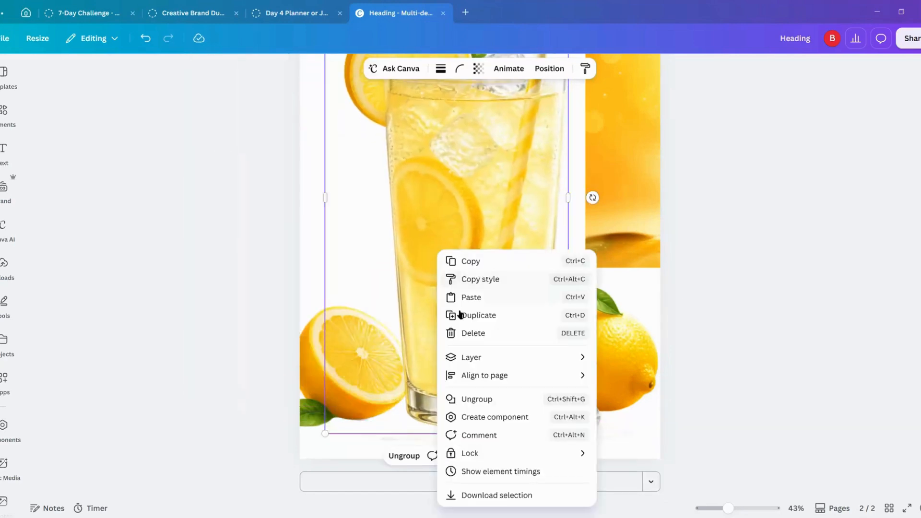
left_click(470, 262)
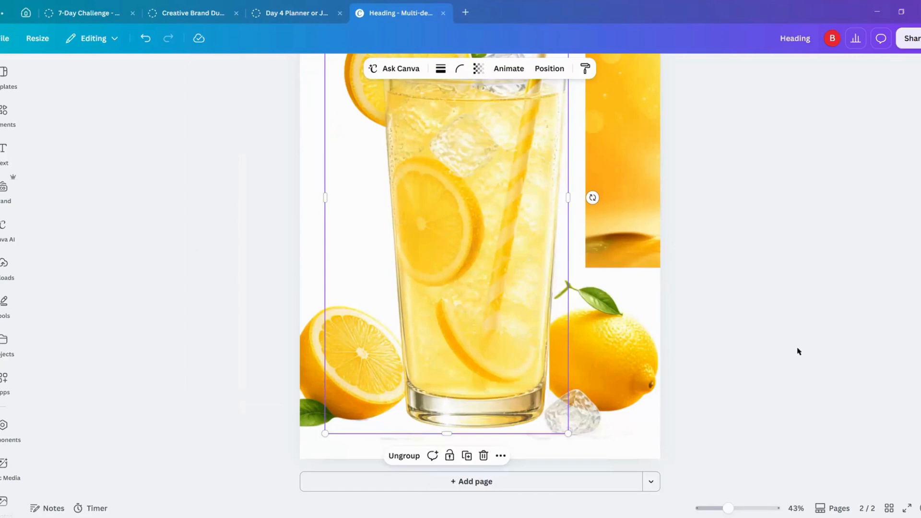
Step: Paste the lemonade glass onto the journal page and shrink it into the upper-left corner beside the DAILY JOURNAL banner
scroll(796, 369, "up", 8)
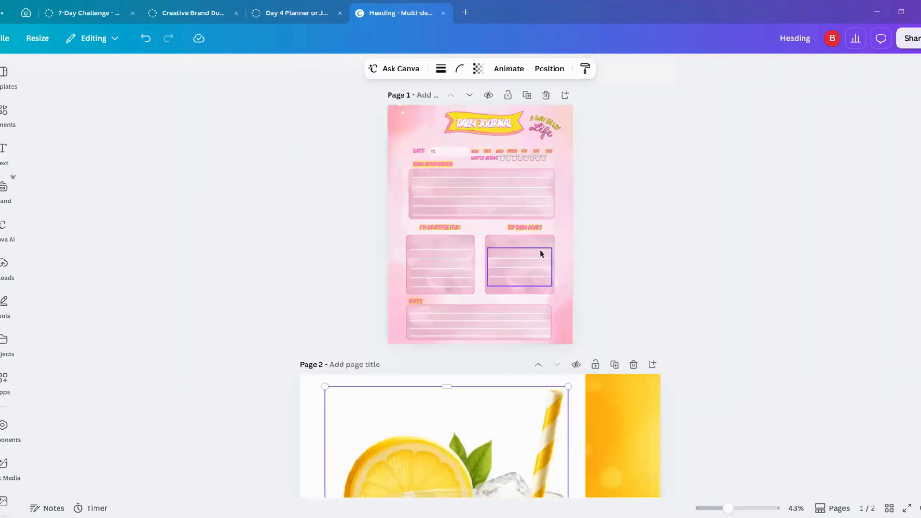
left_click(525, 248)
left_click(416, 147)
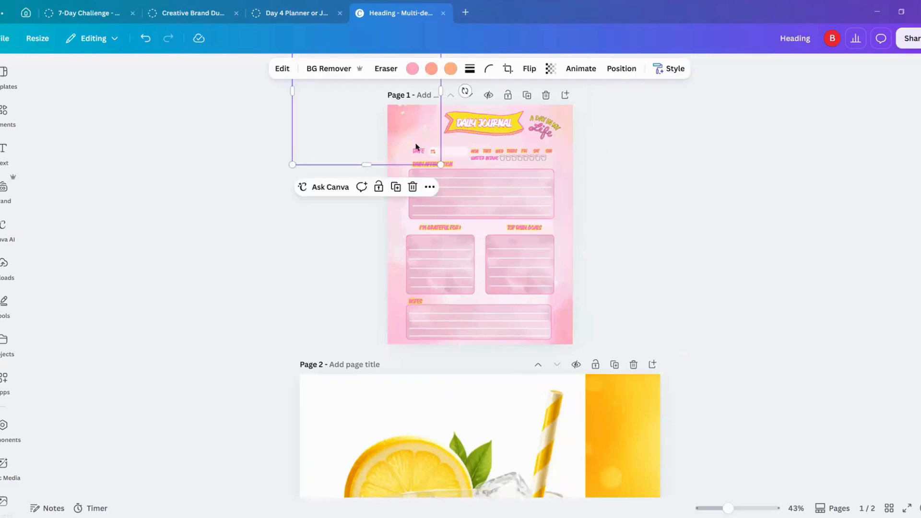
right_click(416, 148)
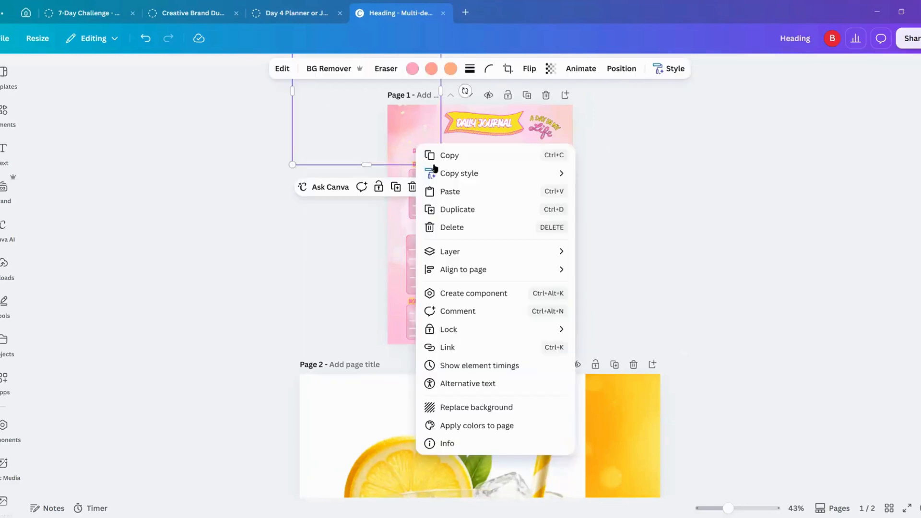
left_click(448, 192)
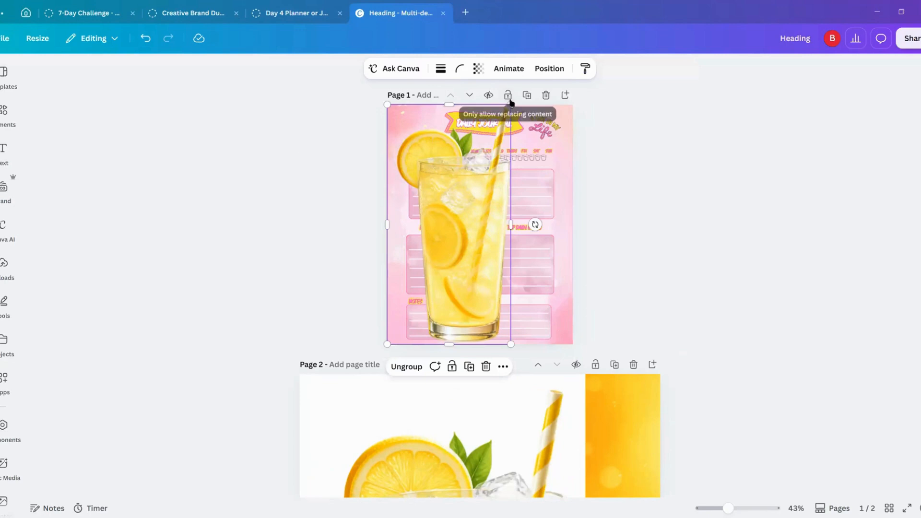
left_click_drag(495, 124, 418, 140)
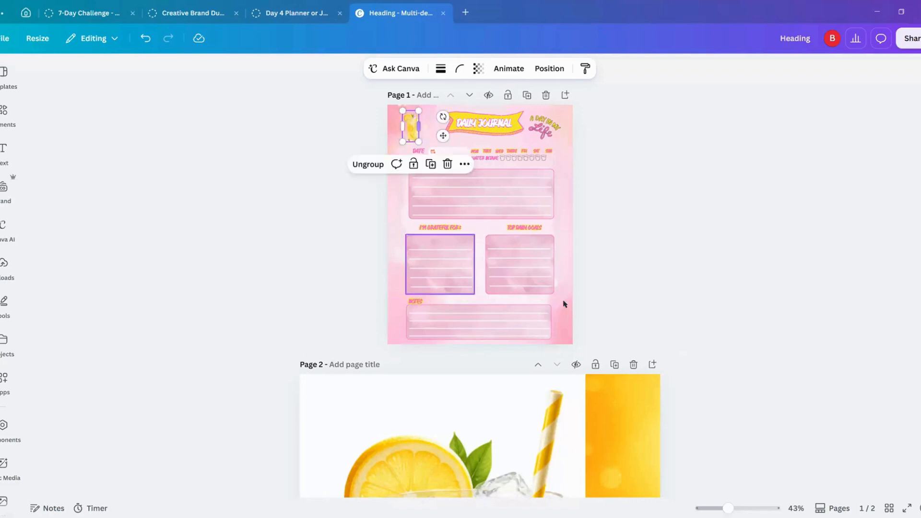
left_click(658, 274)
Step: Copy the halved lemon and the whole lemon together from page 2
scroll(692, 286, "down", 4)
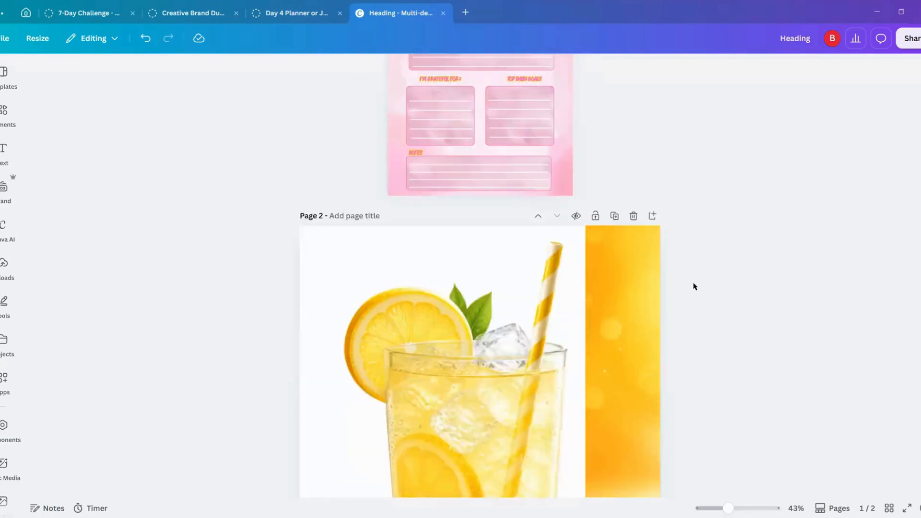
scroll(699, 335, "down", 6)
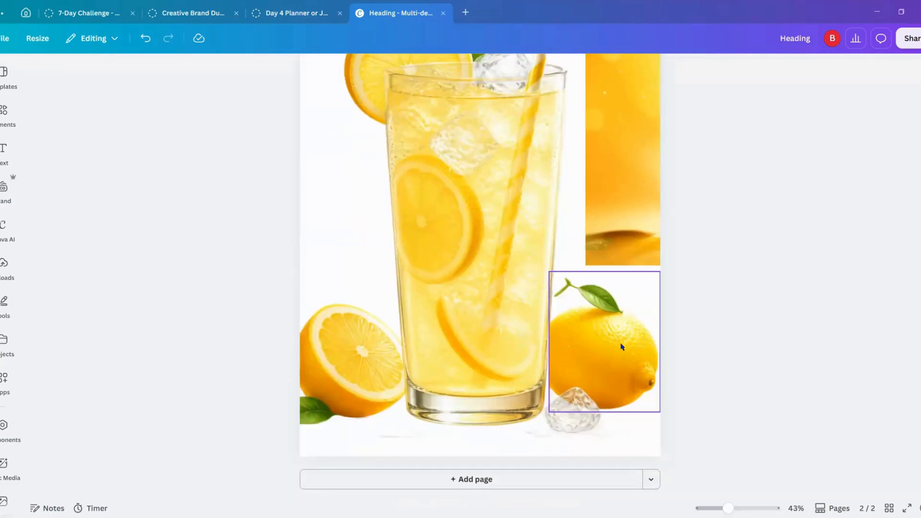
left_click(621, 346)
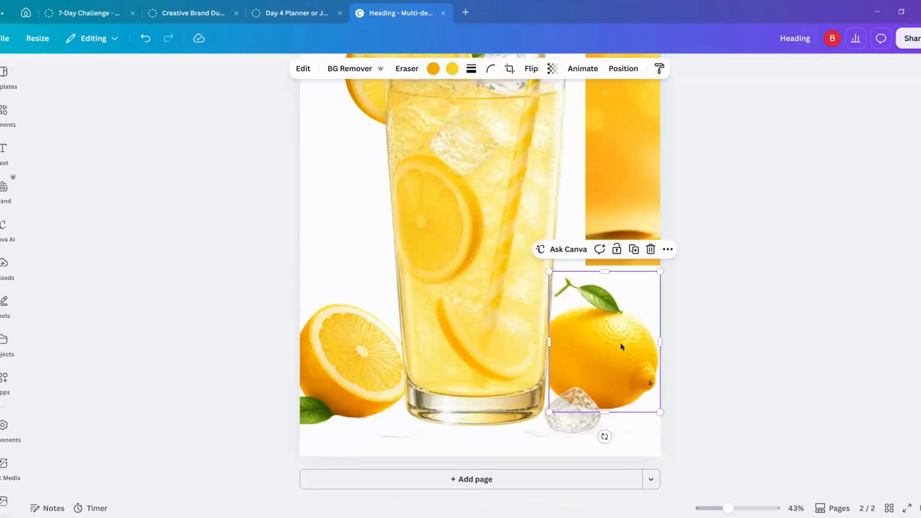
left_click(313, 371, "shift")
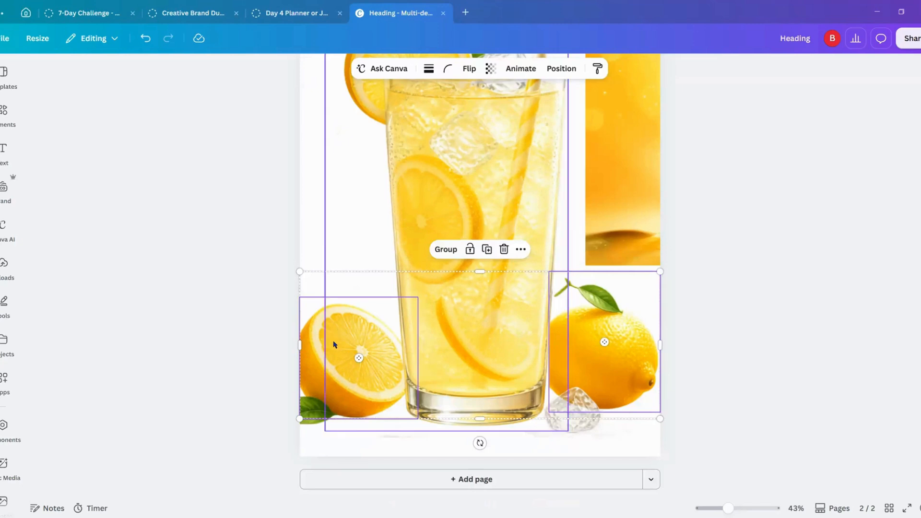
right_click(319, 349)
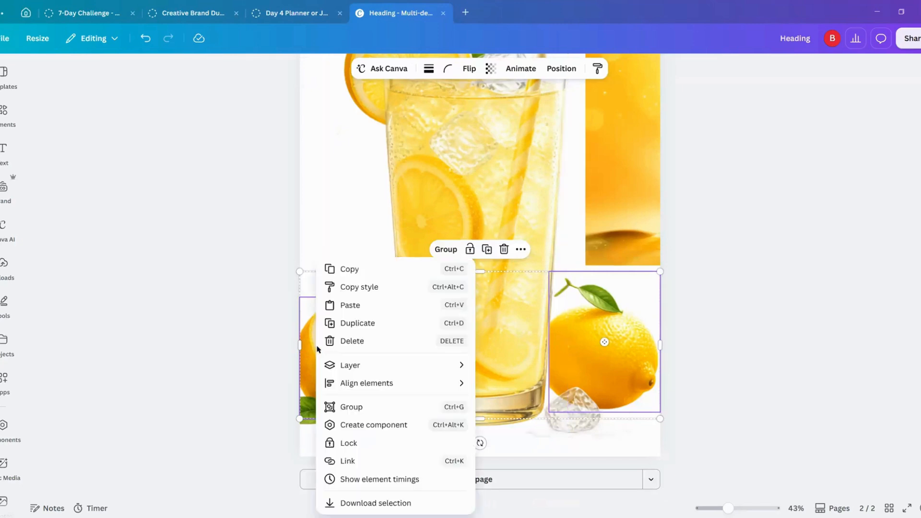
left_click(361, 270)
left_click(733, 283)
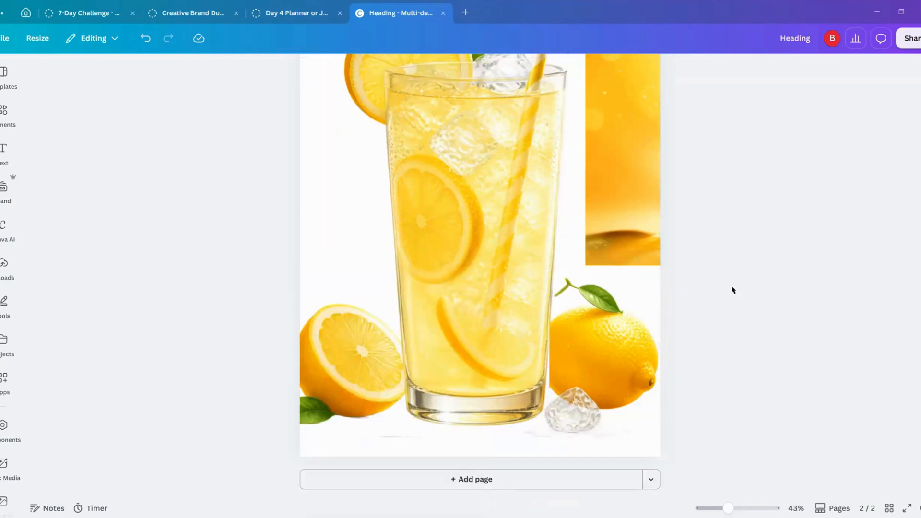
Step: Paste the two lemons onto the journal page, shrink them, and place the halved lemon beside the base of the lemonade glass
scroll(732, 290, "up", 7)
left_click(527, 215)
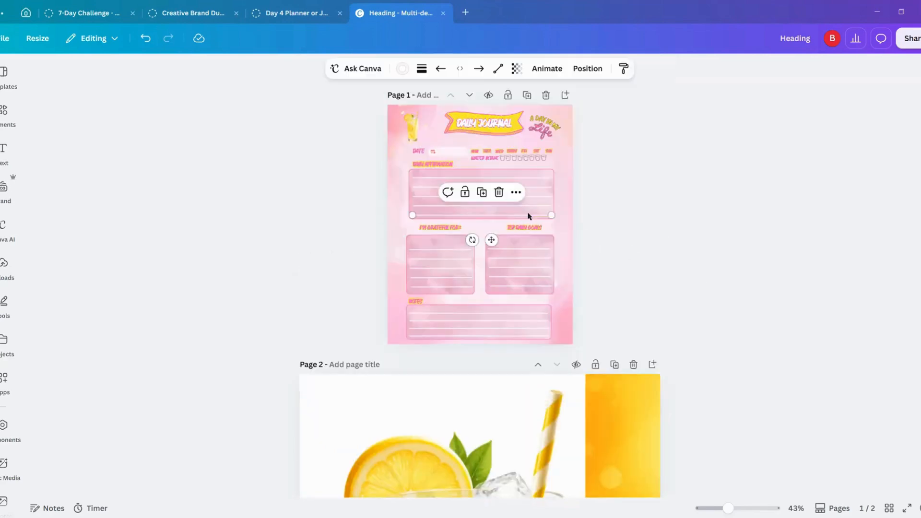
right_click(528, 216)
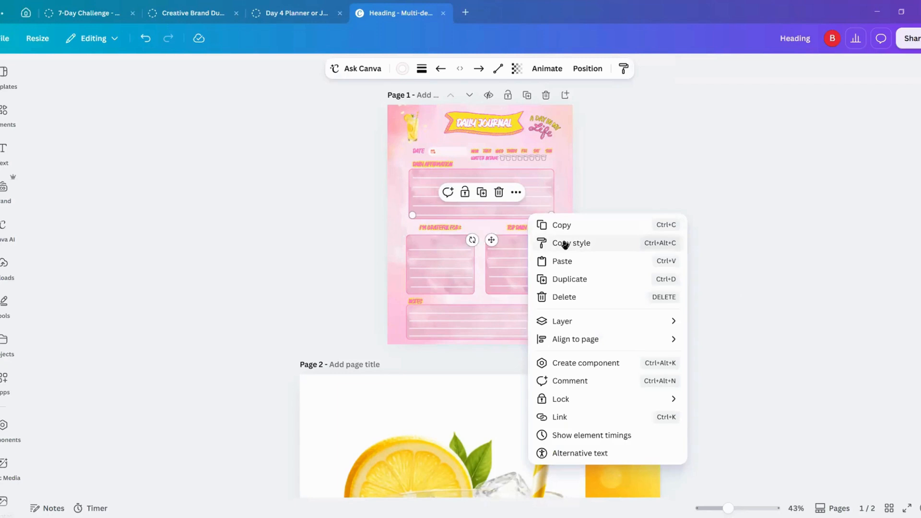
left_click(567, 263)
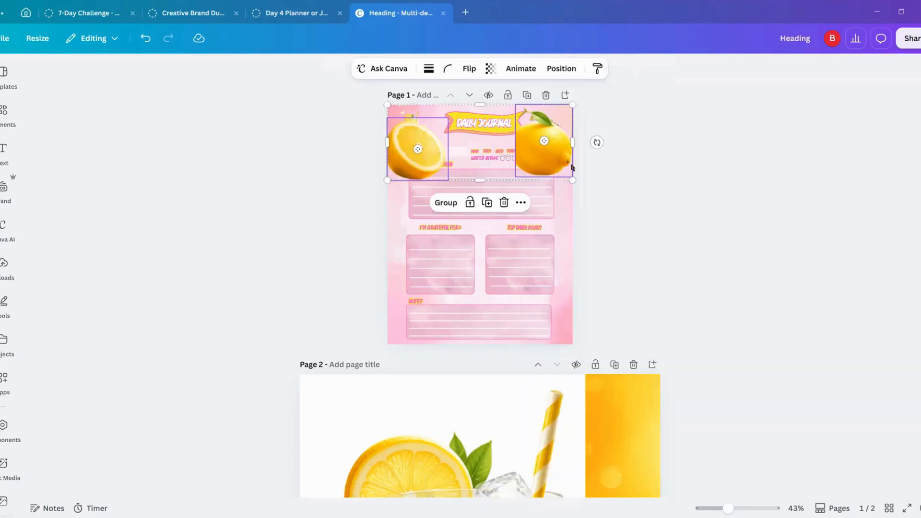
left_click_drag(557, 116, 400, 137)
left_click(638, 201)
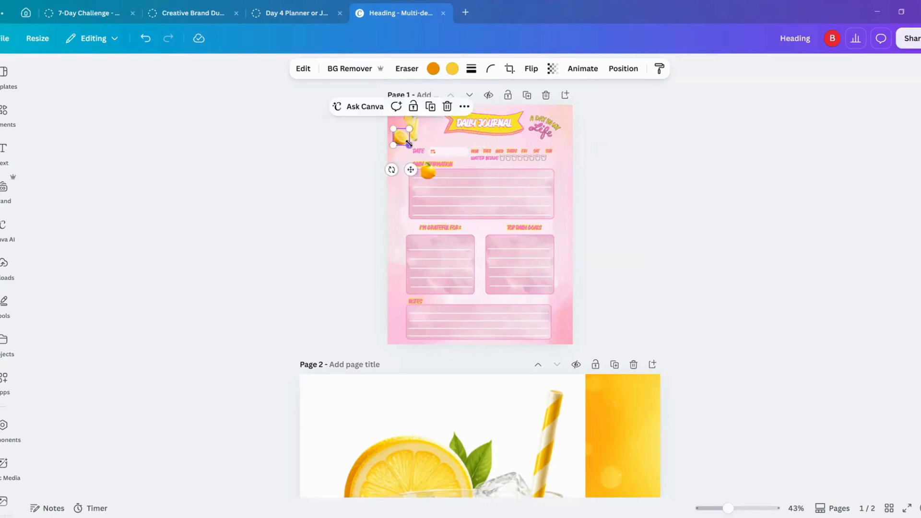
Step: Place the small whole lemon just below the "A Day in My Life" lettering near the journal page's upper-right corner
left_click_drag(407, 140, 480, 297)
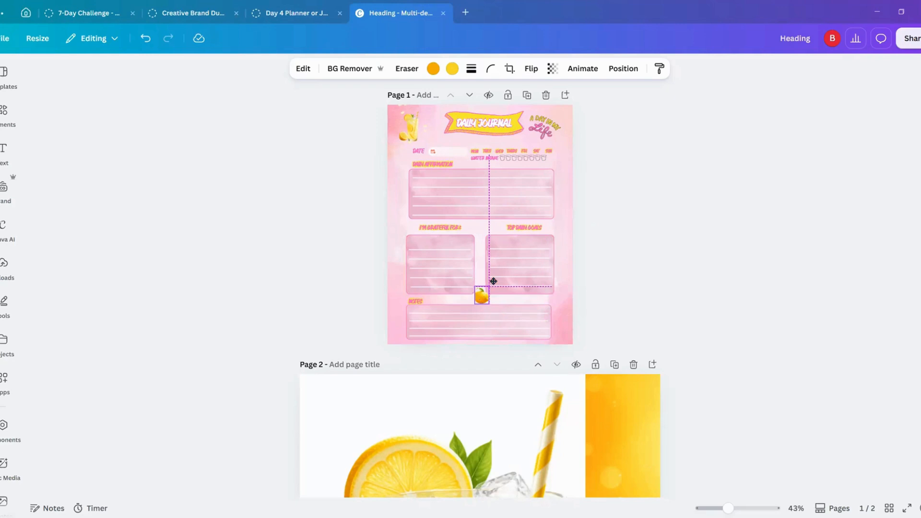
left_click_drag(493, 281, 545, 169)
left_click(643, 186)
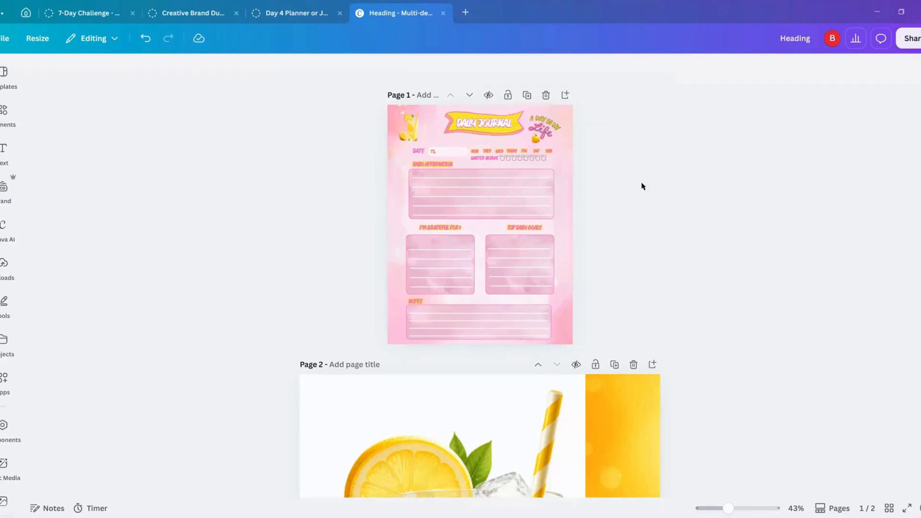
Step: Search the elements library for "books" and show all the matching graphics
left_click(6, 113)
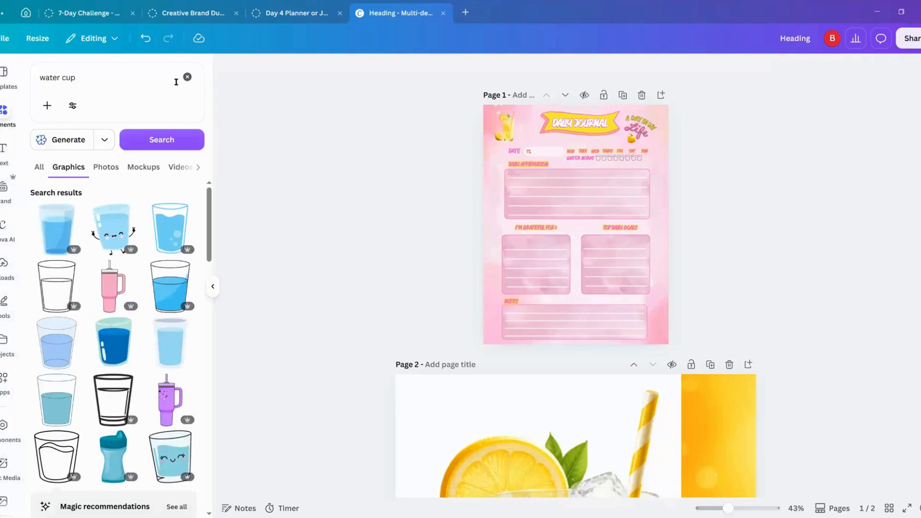
left_click(187, 78)
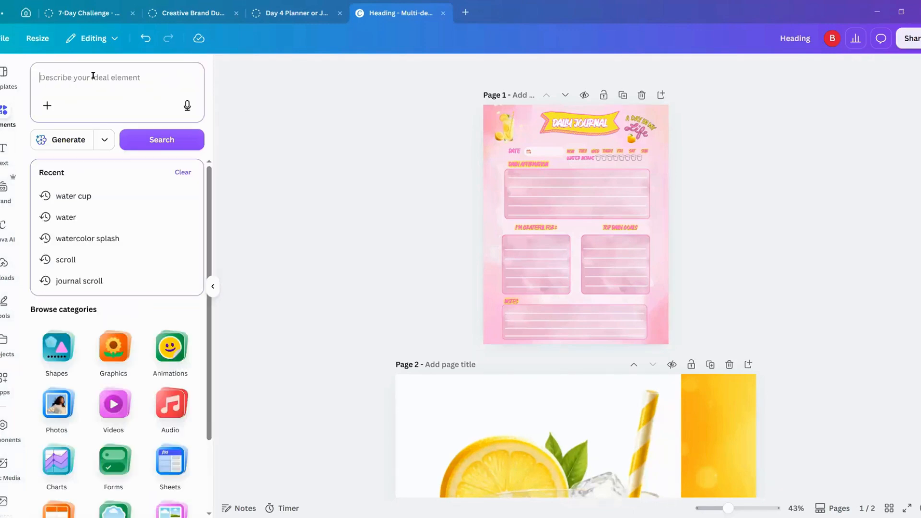
type("books")
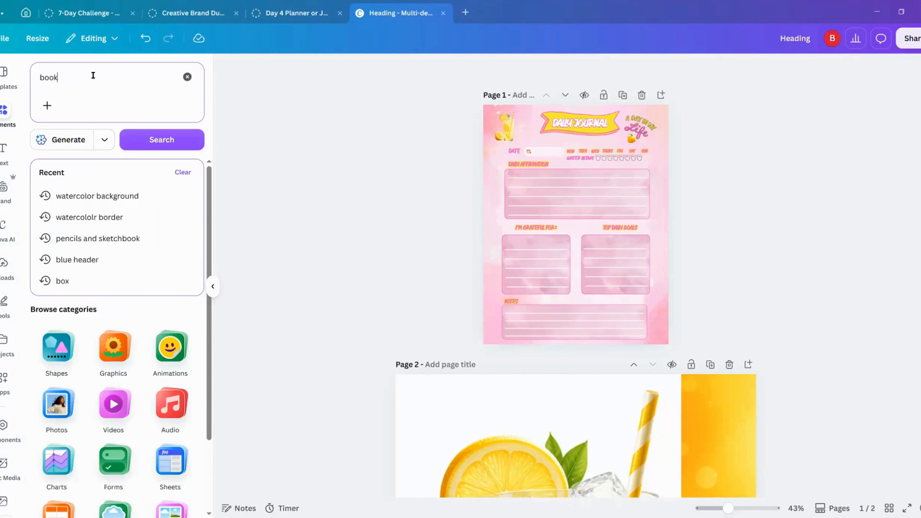
key("Return")
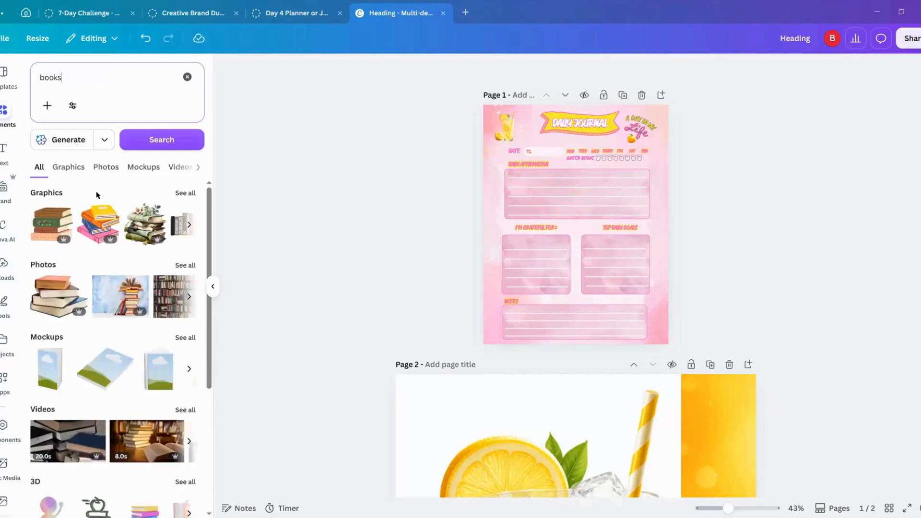
left_click(185, 193)
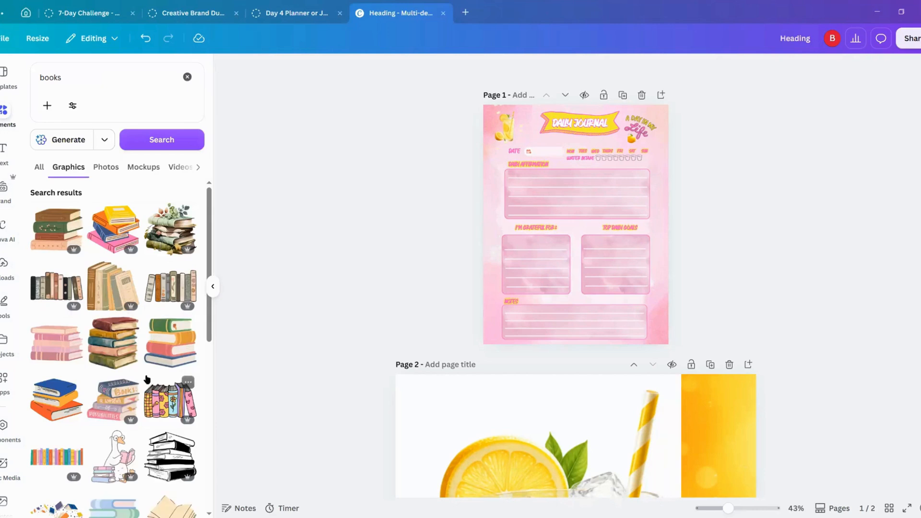
Step: Add the row of colorful patterned books and shrink it into the gap between the two lower writing boxes, just above the Notes box
scroll(147, 380, "down", 5)
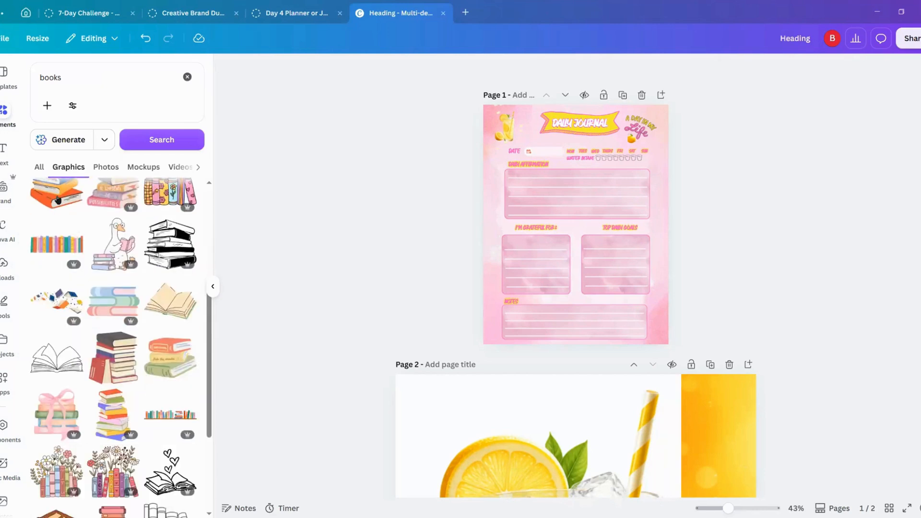
scroll(77, 287, "down", 4)
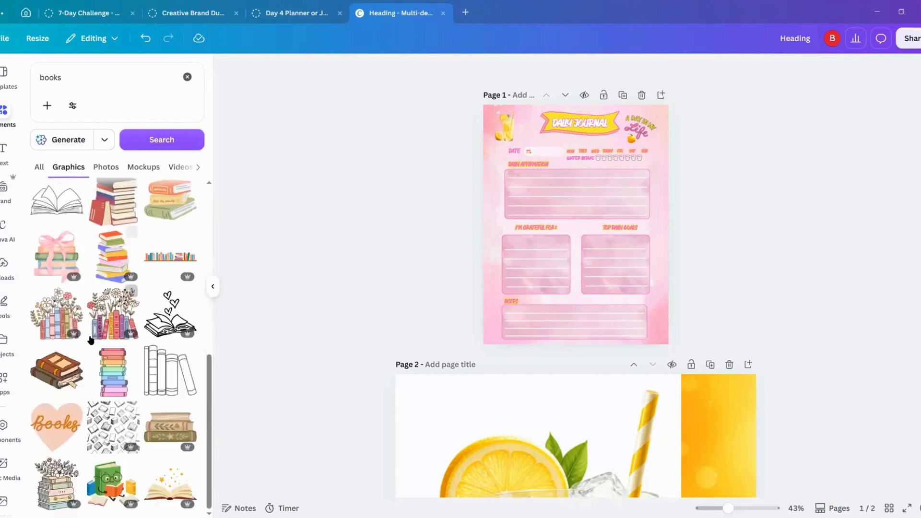
scroll(93, 338, "up", 5)
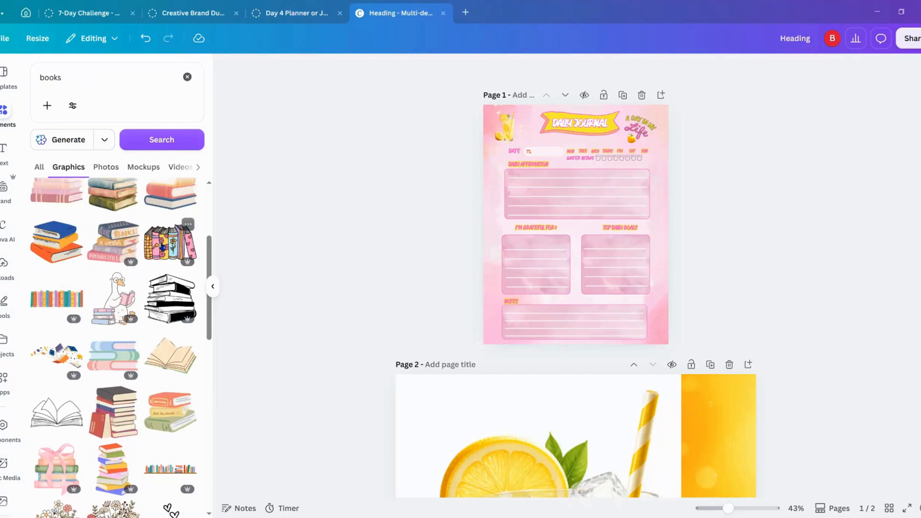
left_click(170, 242)
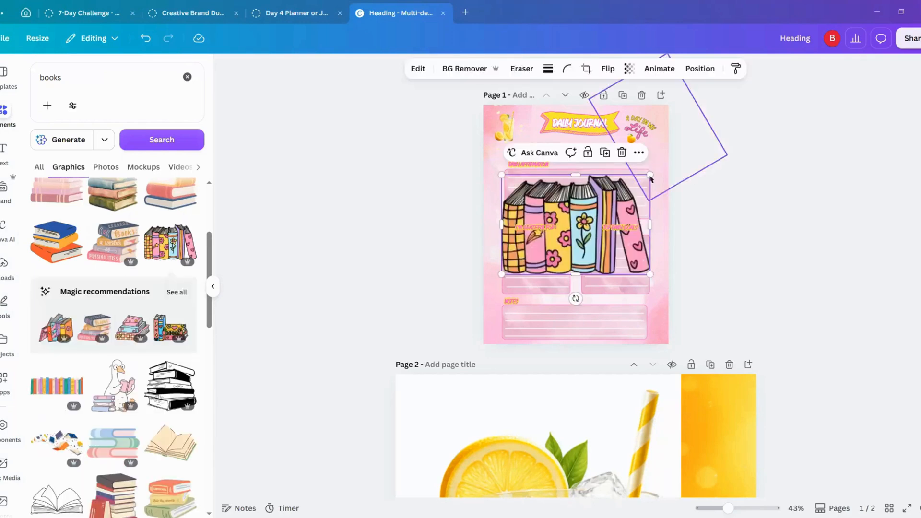
left_click_drag(649, 175, 581, 296)
left_click(739, 271)
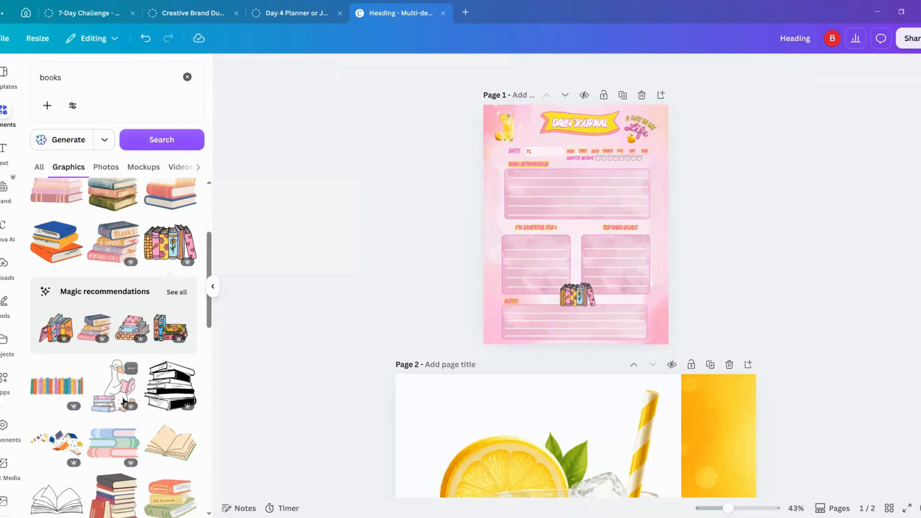
Step: Look through the remaining book graphics for further decorations
scroll(110, 401, "down", 5)
scroll(131, 406, "down", 3)
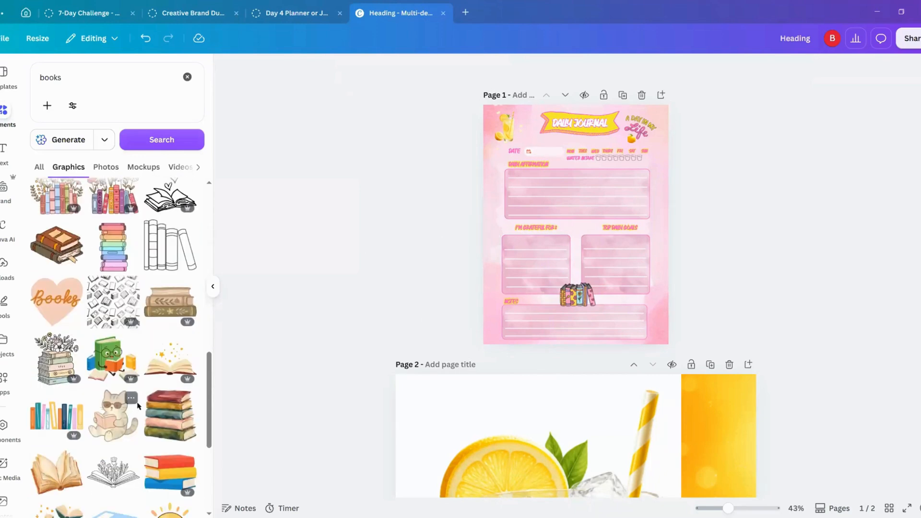
scroll(138, 406, "down", 2)
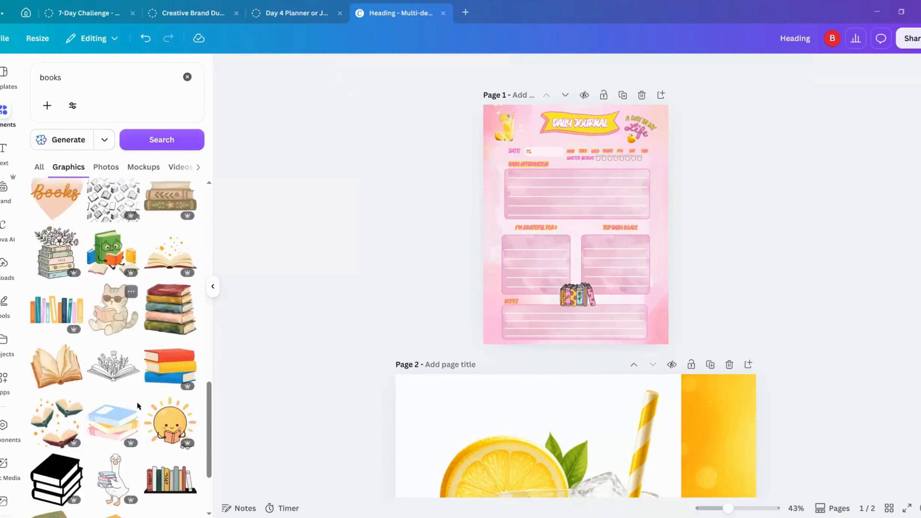
scroll(138, 406, "down", 2)
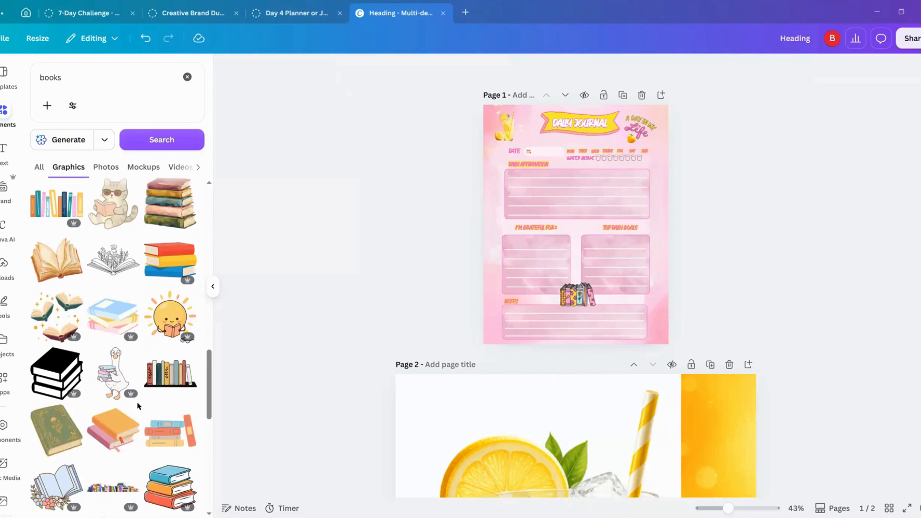
scroll(138, 407, "down", 3)
scroll(139, 407, "down", 5)
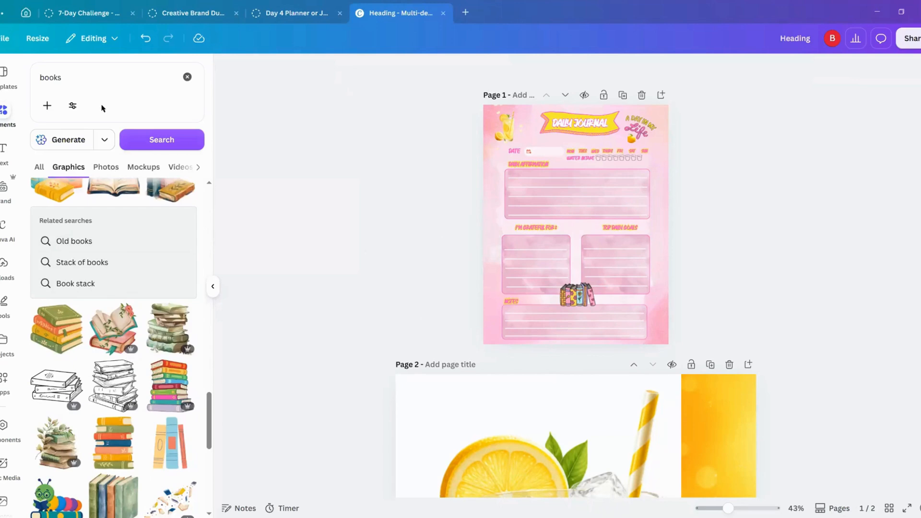
Step: Search the graphics for "sparkle" in place of "books"
left_click(69, 77)
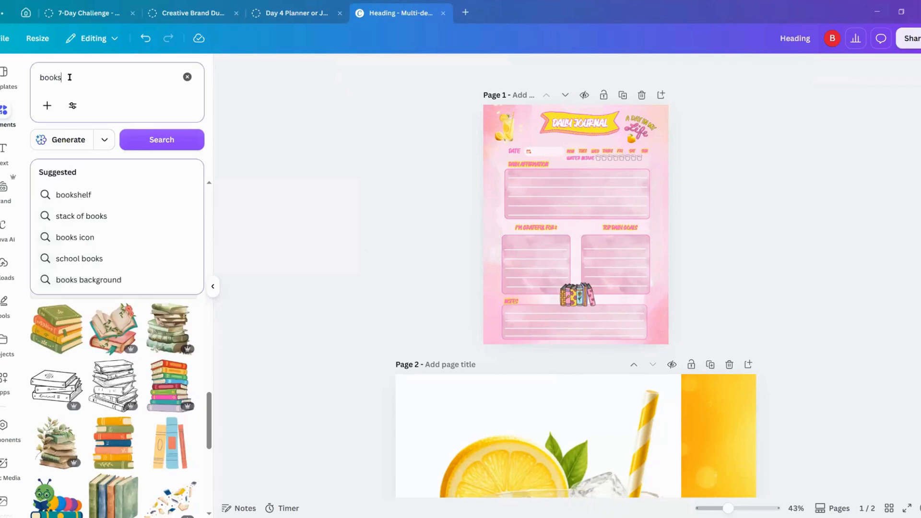
left_click_drag(64, 76, 37, 76)
type("sparkele")
key("Return")
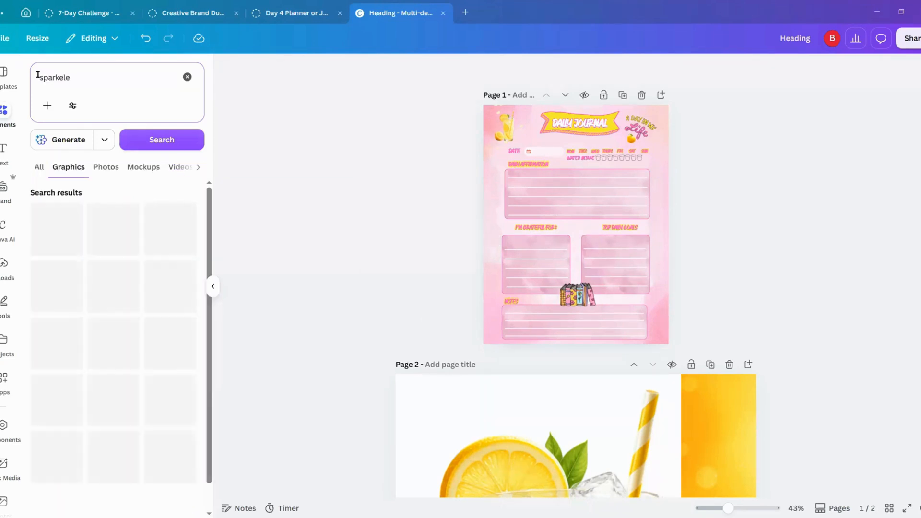
key("BackSpace")
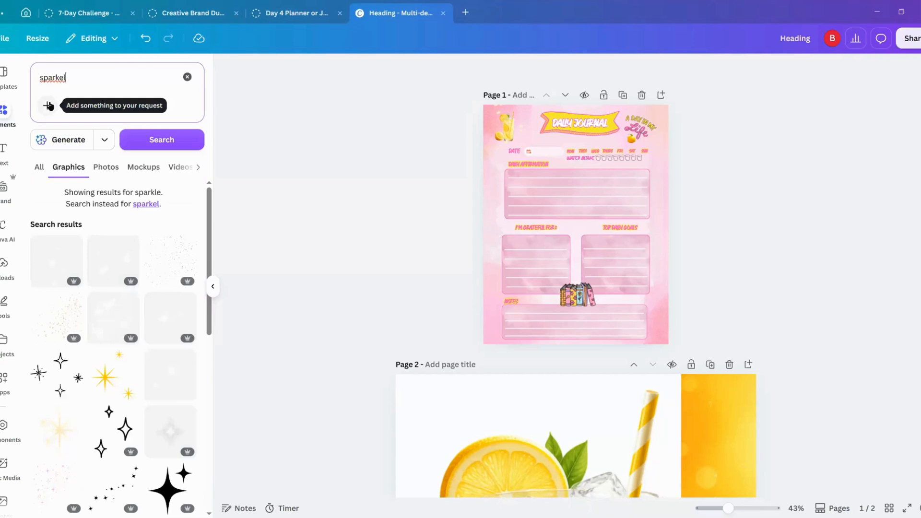
key("BackSpace")
key("BackSpace")
key("BackSpace")
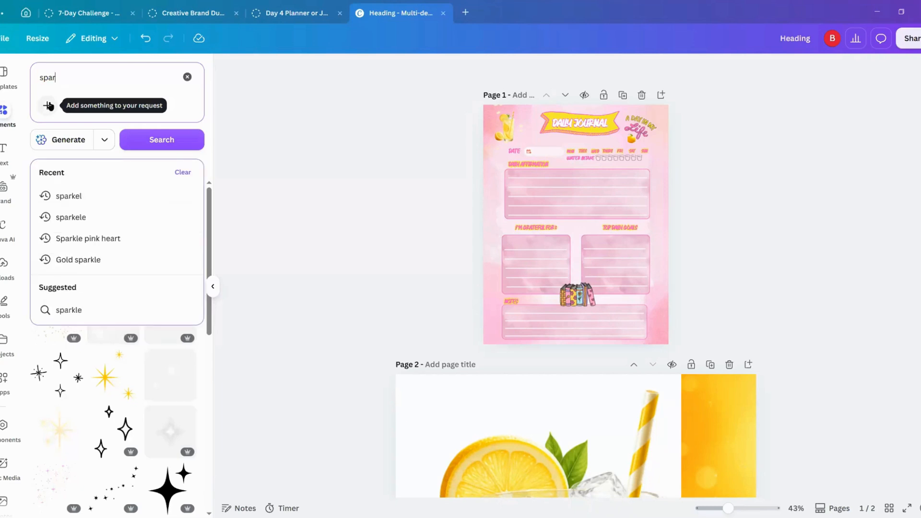
type("kle")
key("Return")
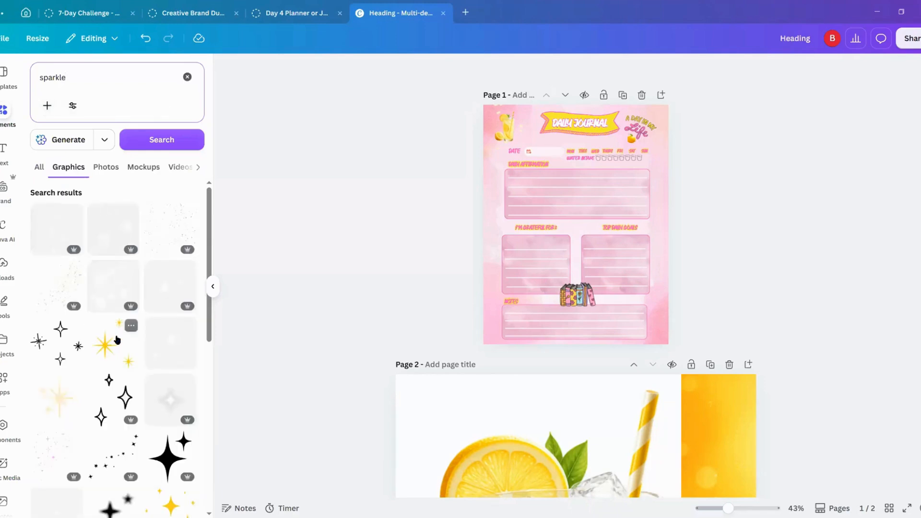
Step: Add two gold star clusters, shrinking one into the left margin beside "I'm Grateful For" and the other into the right margin near the weekday row
left_click(103, 348)
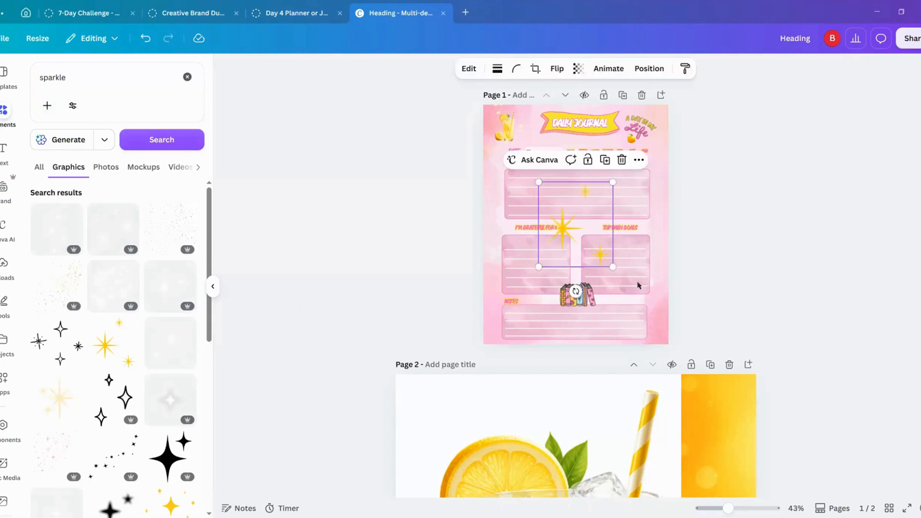
left_click_drag(612, 267, 508, 257)
left_click(50, 433)
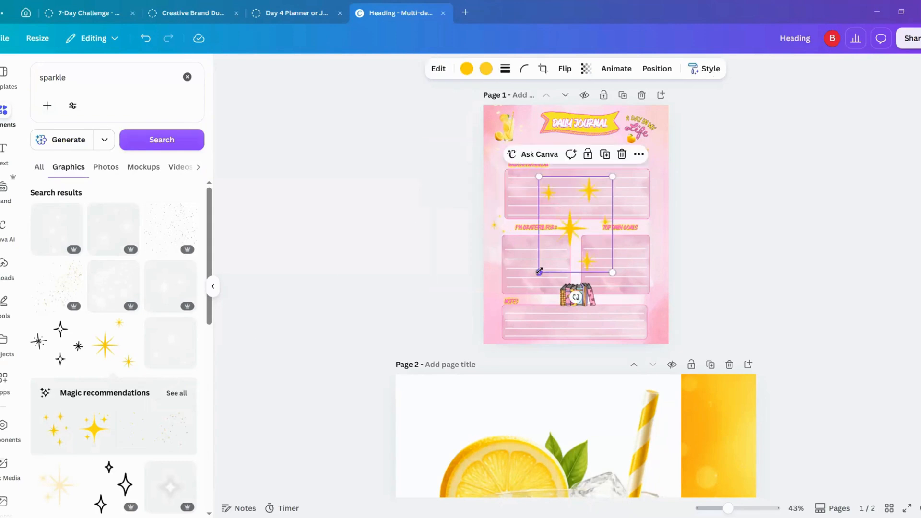
left_click_drag(539, 272, 663, 179)
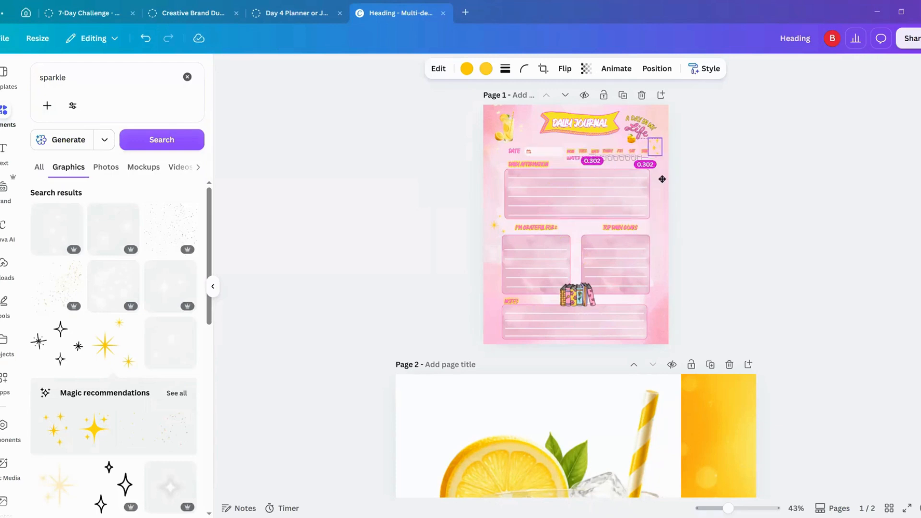
Step: Add the glowing golden sparkle, shrink it, and place it at the right end of the "A Day in My Life" lettering
scroll(61, 374, "down", 6)
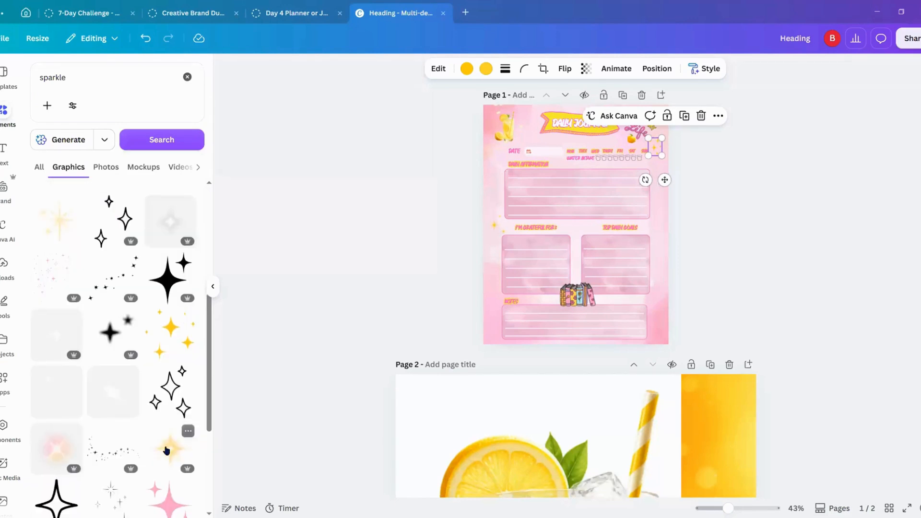
left_click(166, 450)
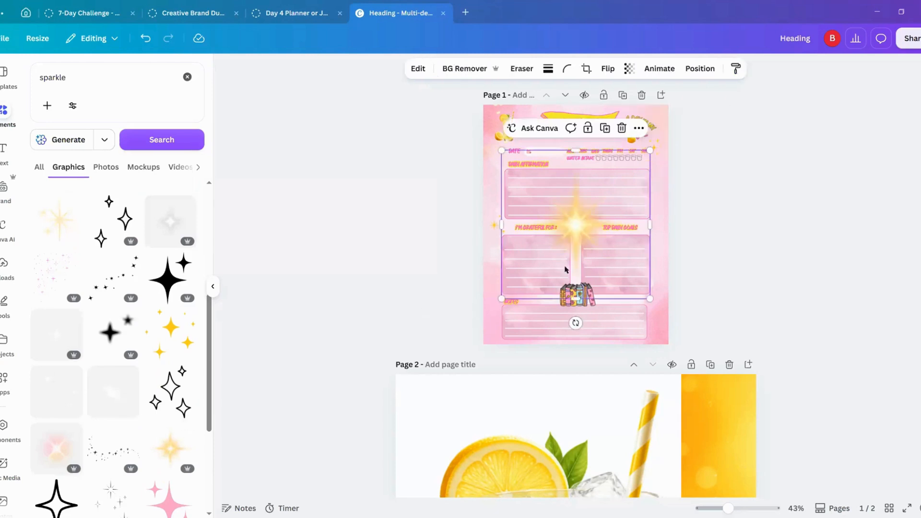
left_click_drag(501, 299, 633, 160)
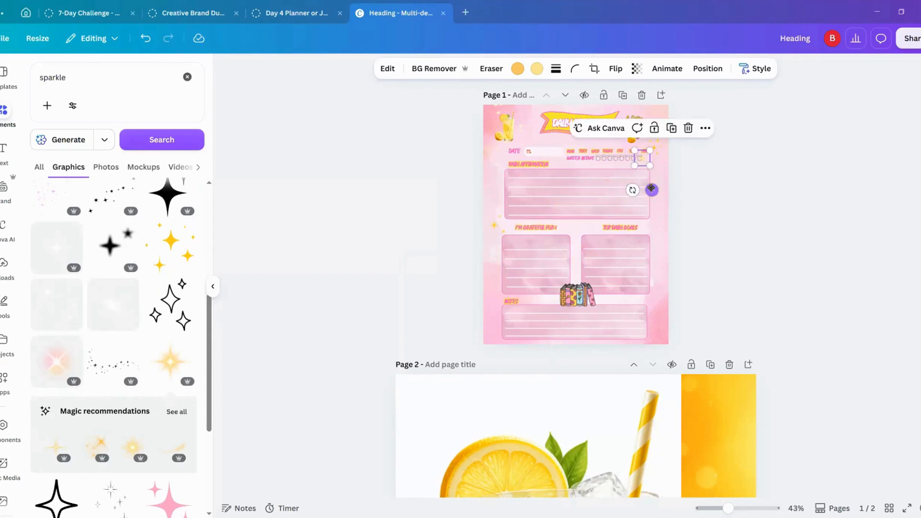
left_click_drag(651, 190, 663, 165)
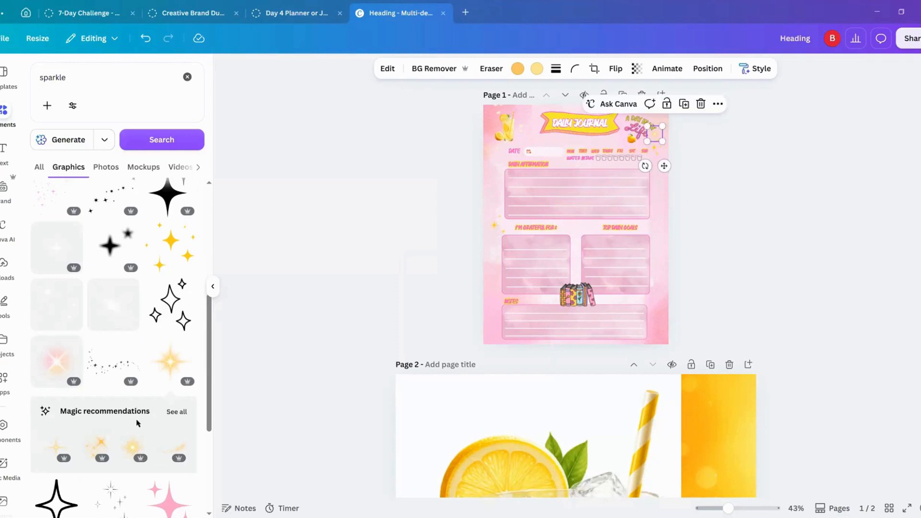
Step: Add the yellow four-pointed sparkle, shrink it, and place it in the left margin beside the "Notes" heading
scroll(129, 450, "down", 4)
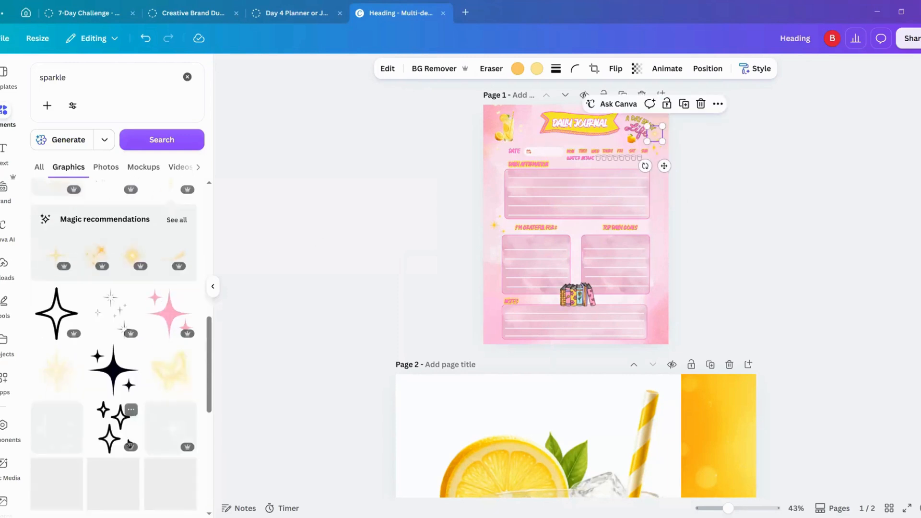
scroll(129, 444, "down", 3)
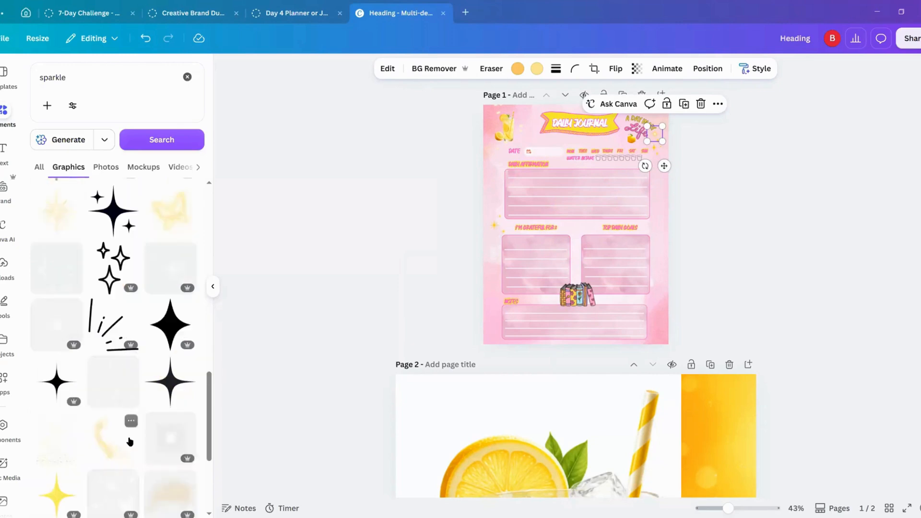
scroll(130, 441, "down", 2)
left_click(58, 342)
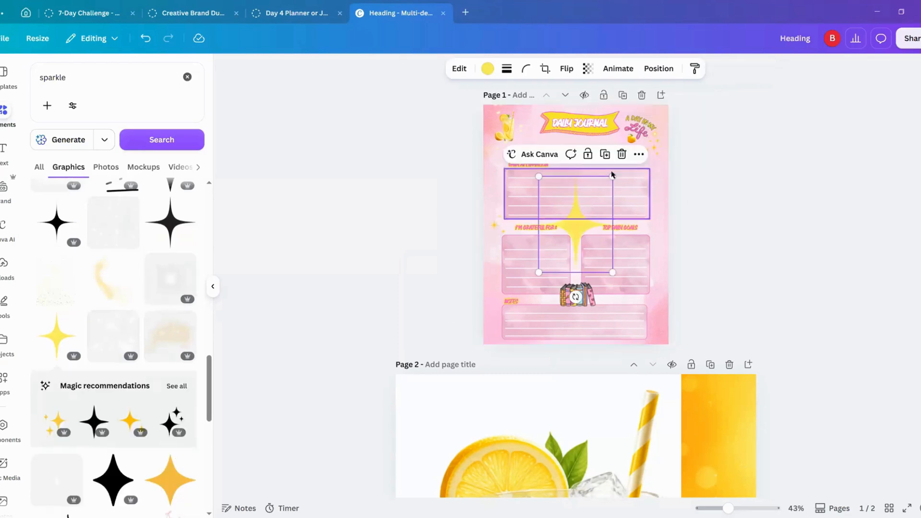
left_click_drag(600, 187, 550, 259)
left_click_drag(528, 300, 504, 331)
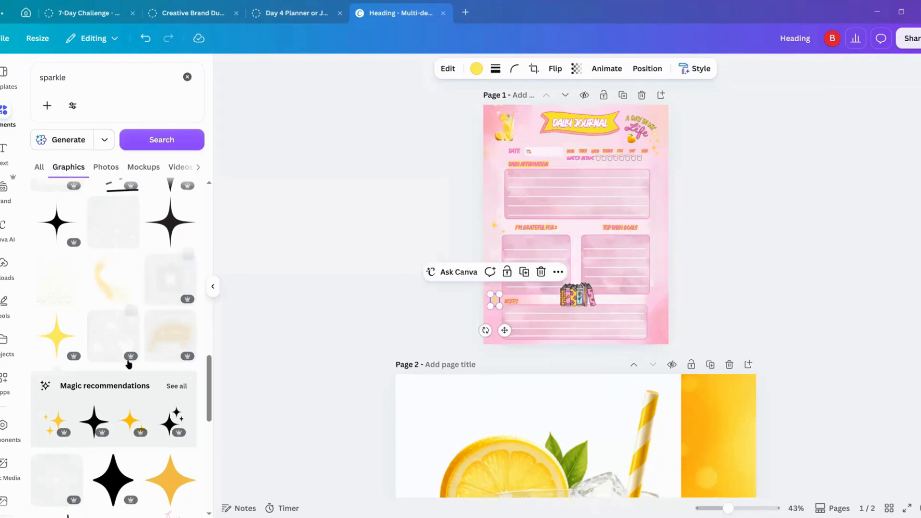
Step: Add the recommended gold star cluster, shrink and flip it horizontally, and place it in the right margin beside the Notes box
scroll(129, 309, "down", 3)
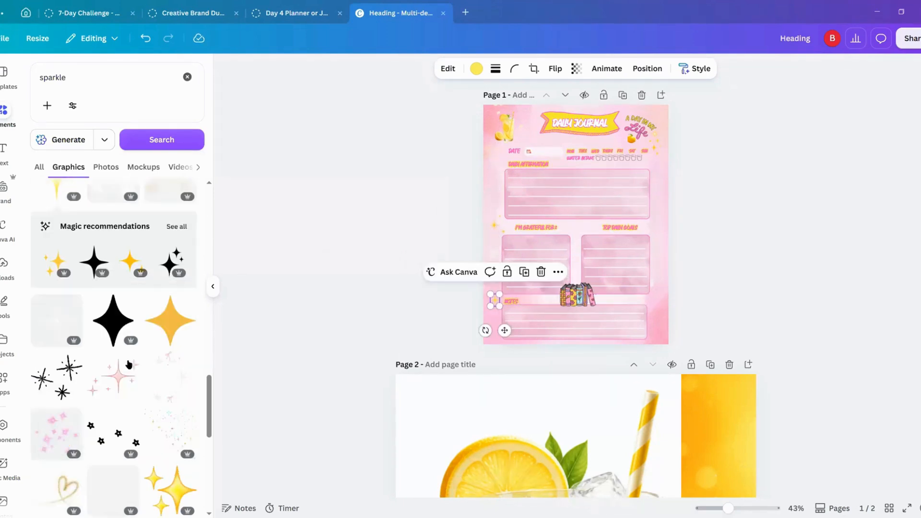
left_click(54, 265)
left_click_drag(538, 179, 591, 255)
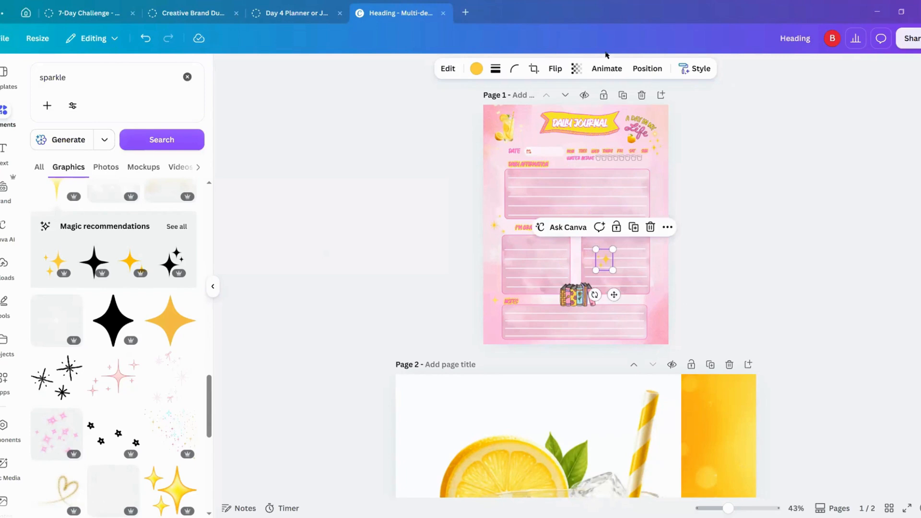
left_click(556, 70)
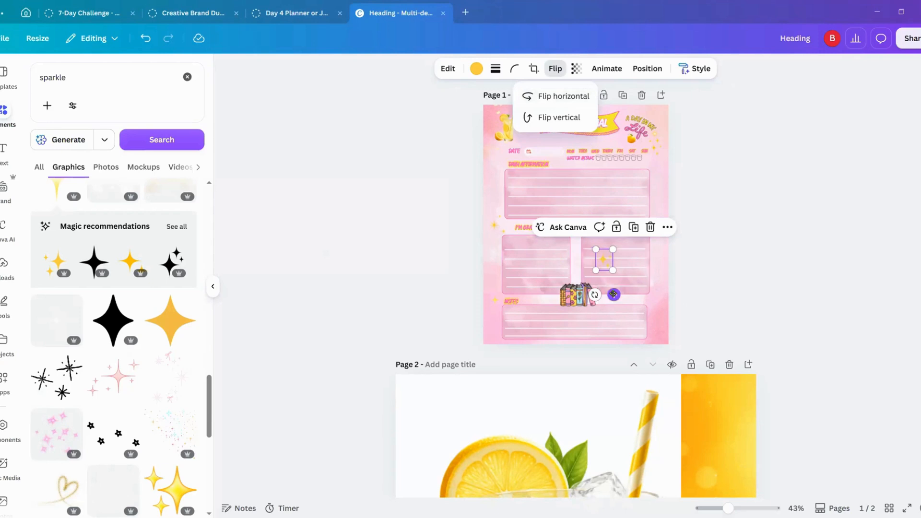
left_click_drag(614, 294, 664, 341)
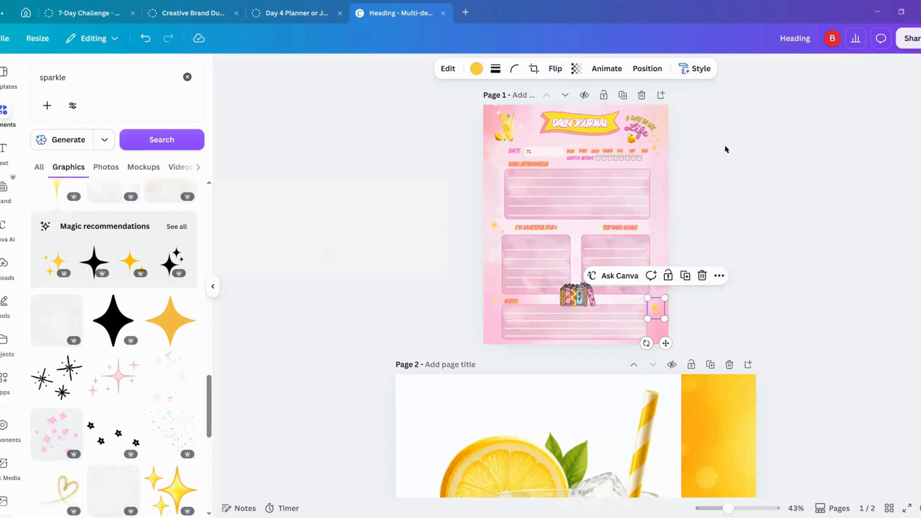
left_click(509, 135)
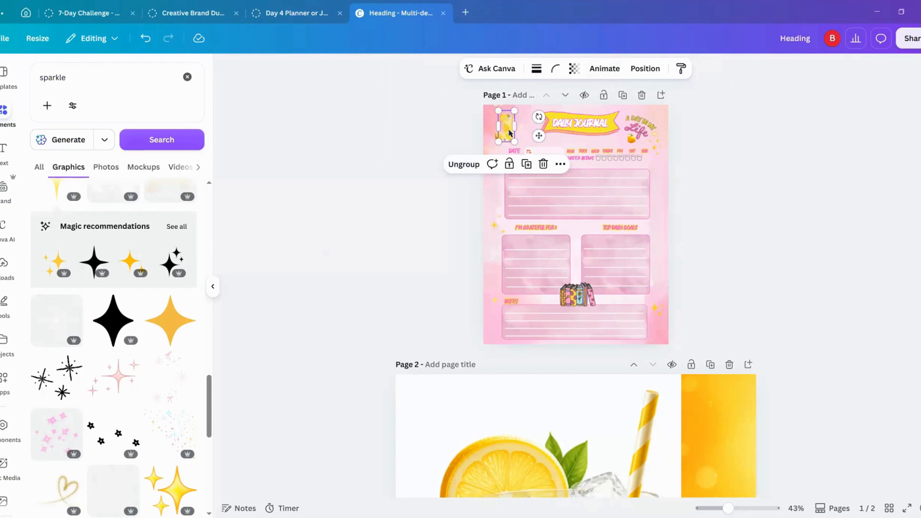
left_click(509, 135)
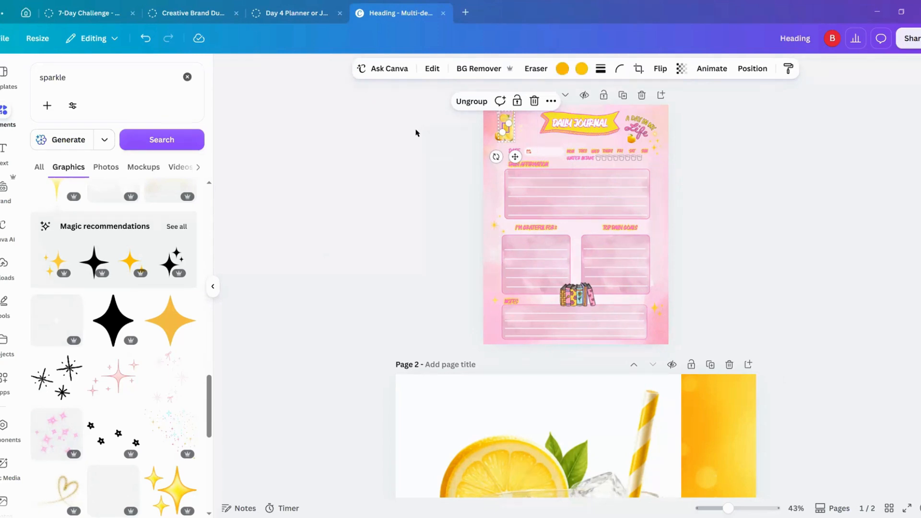
left_click(429, 136)
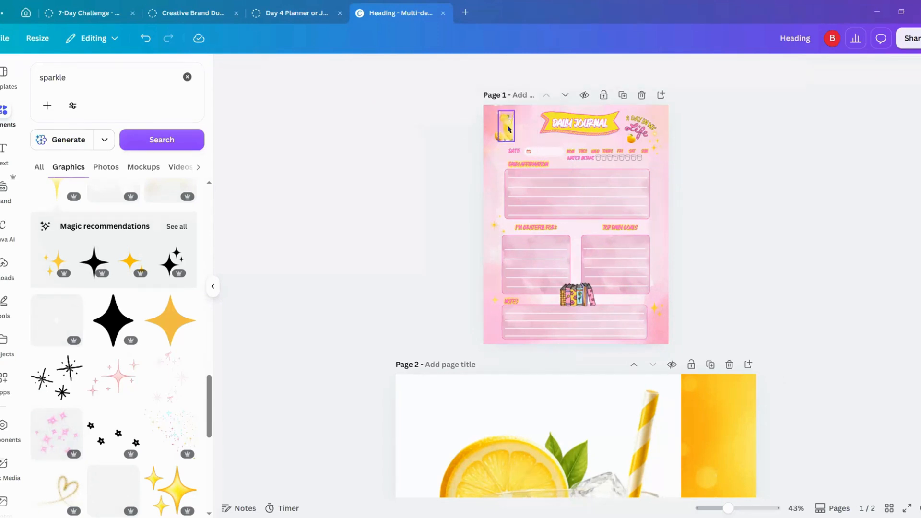
left_click(508, 128)
left_click(413, 120)
Step: Recolor the pastel gray cyan parts of the books graphic to light magenta #f0bbd6
left_click(575, 293)
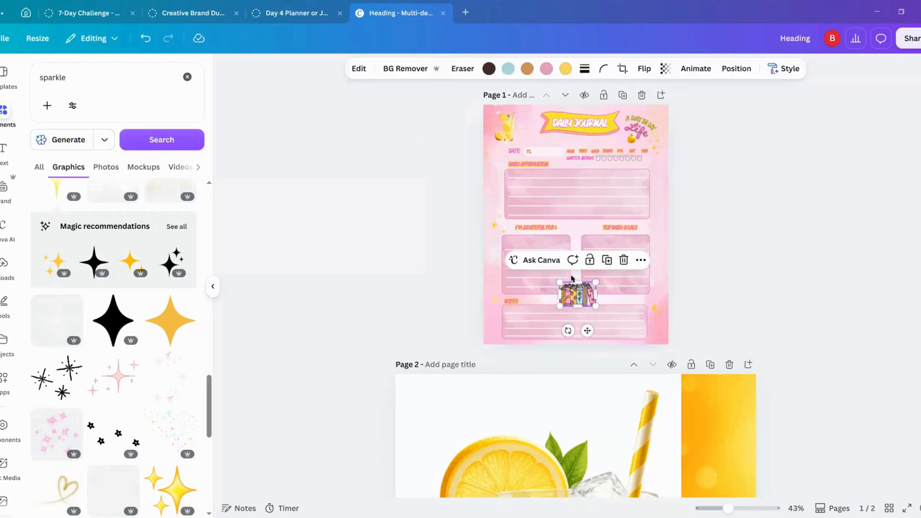
left_click(507, 70)
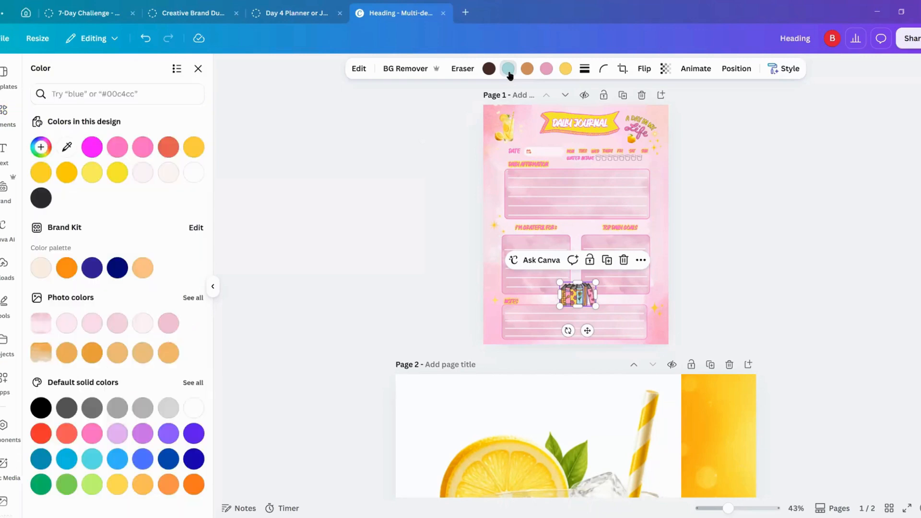
left_click(169, 322)
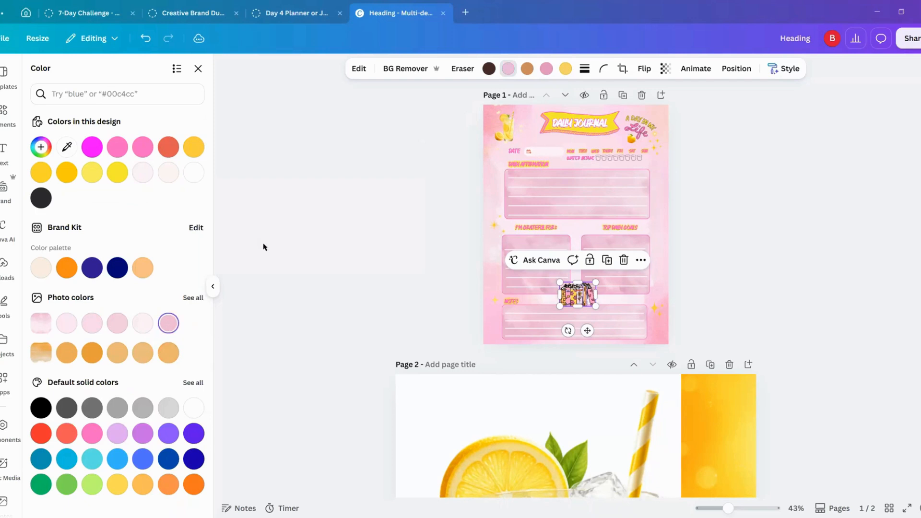
key("Escape")
left_click(310, 212)
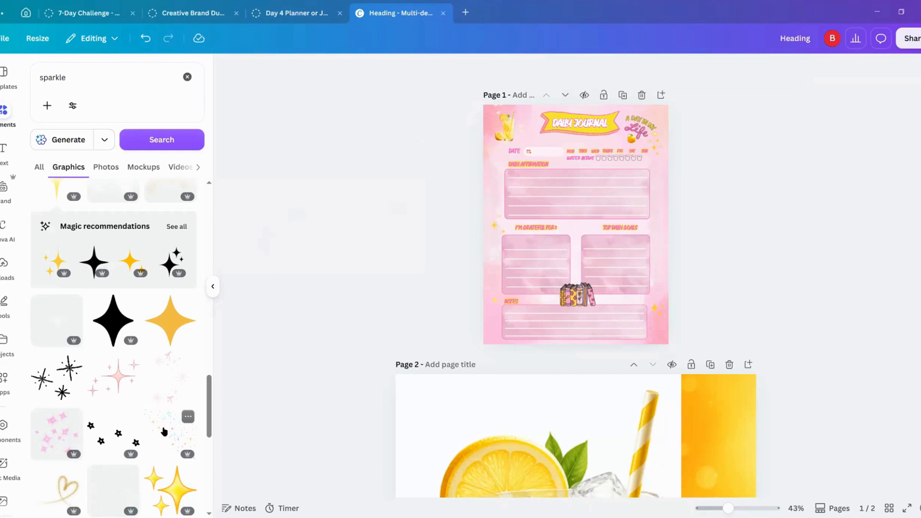
Step: Look through the remaining sparkle graphics and search for "watercolor" instead
scroll(164, 432, "down", 2)
scroll(164, 431, "up", 5)
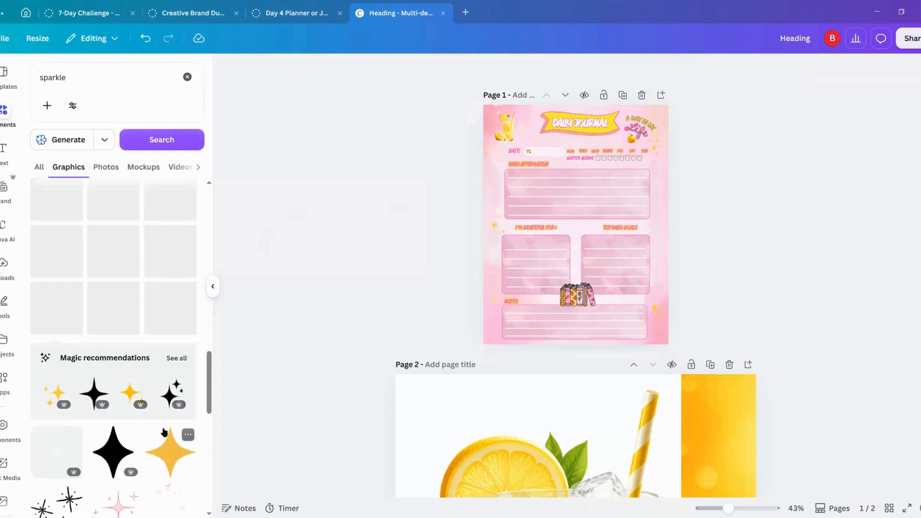
scroll(164, 432, "up", 3)
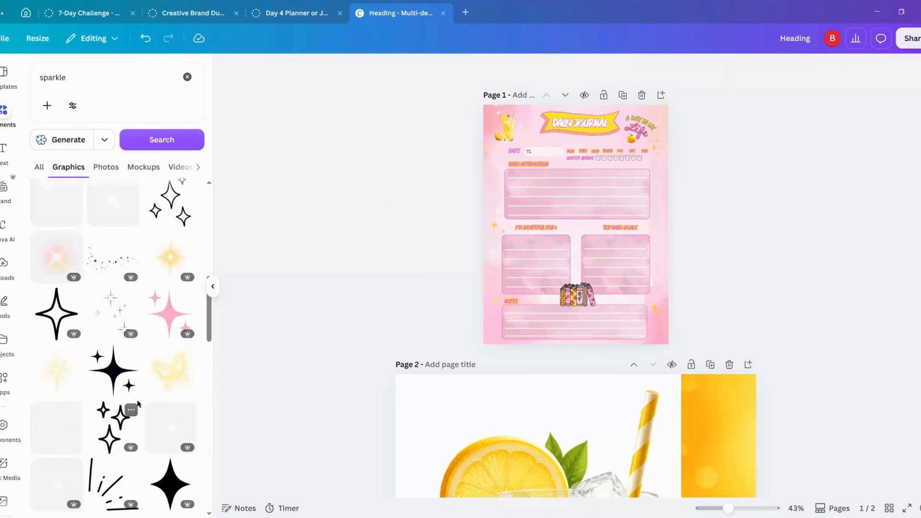
scroll(137, 404, "up", 3)
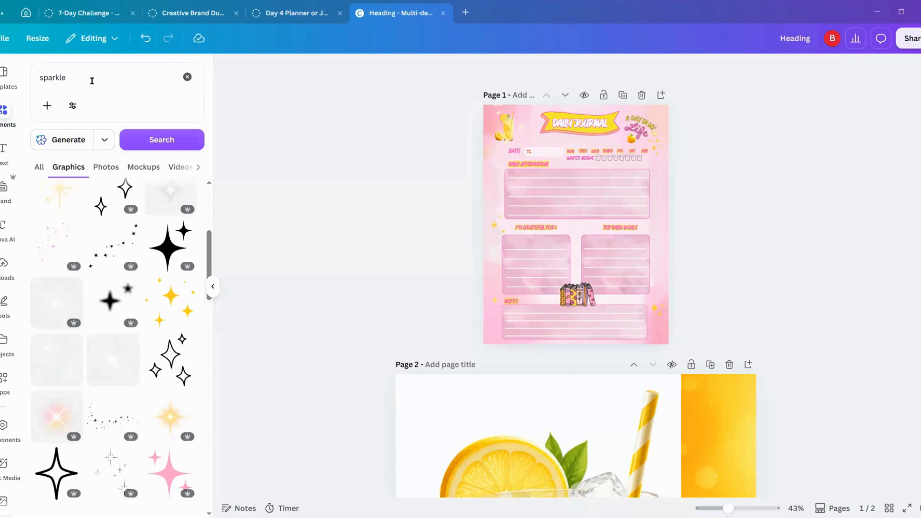
left_click_drag(86, 79, 30, 75)
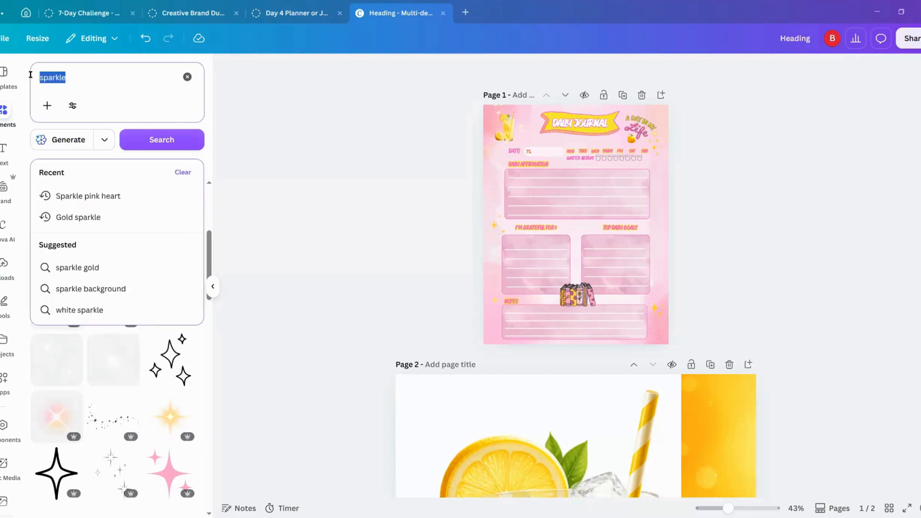
type("war")
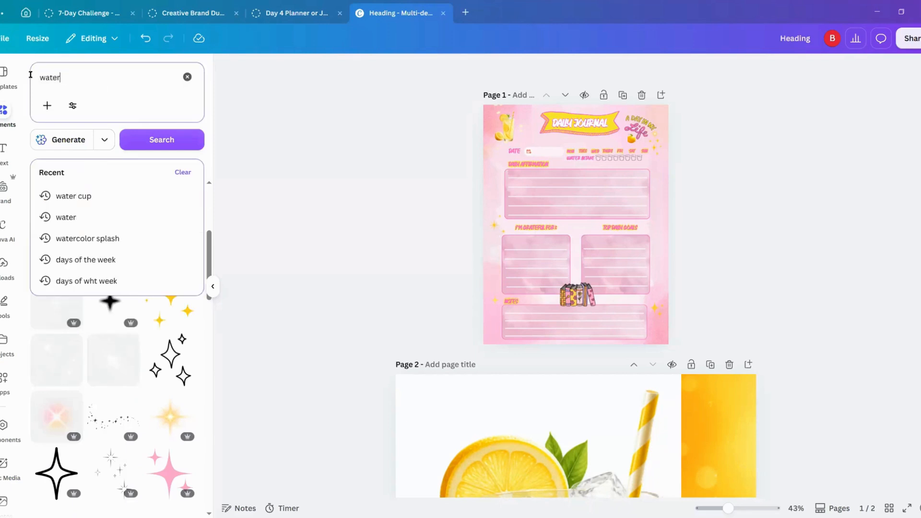
type("ercolor")
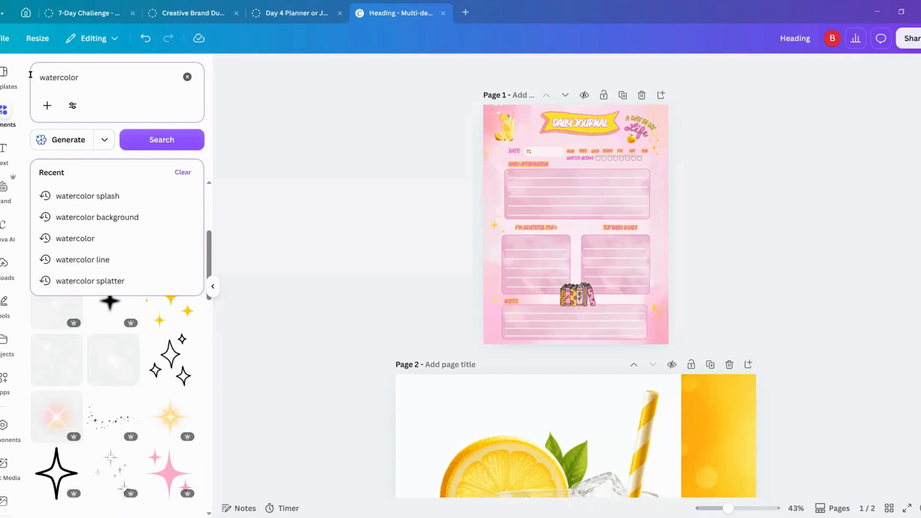
key("Return")
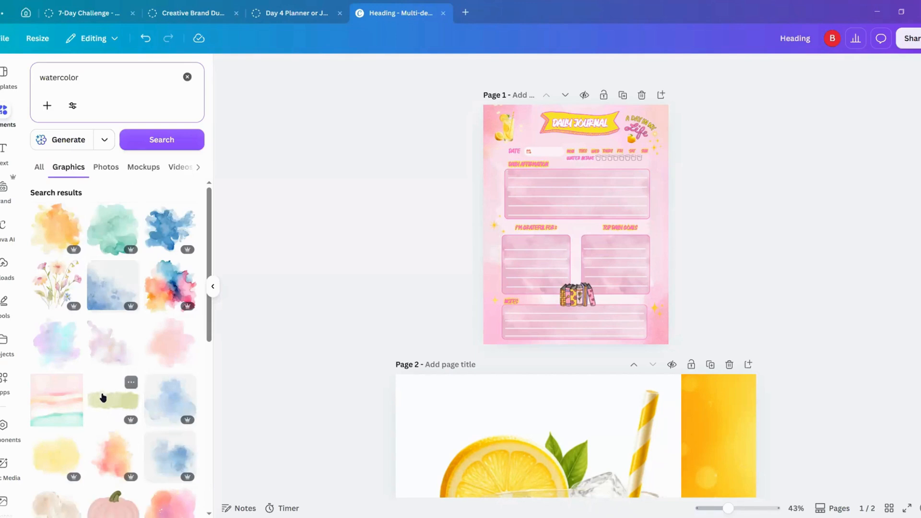
Step: Try a pink watercolor brush stroke sent to the back of the page and a pale pink watercolor blot, removing both
scroll(110, 406, "down", 4)
scroll(109, 406, "down", 3)
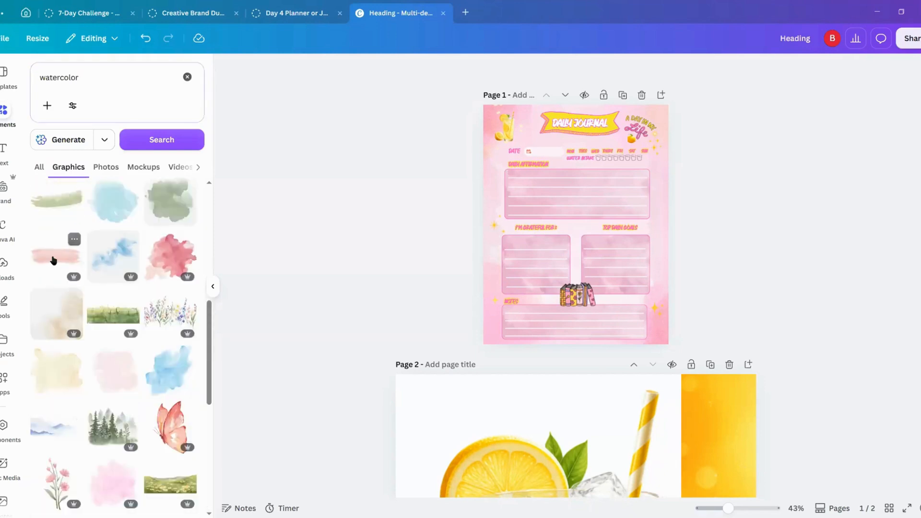
left_click(89, 262)
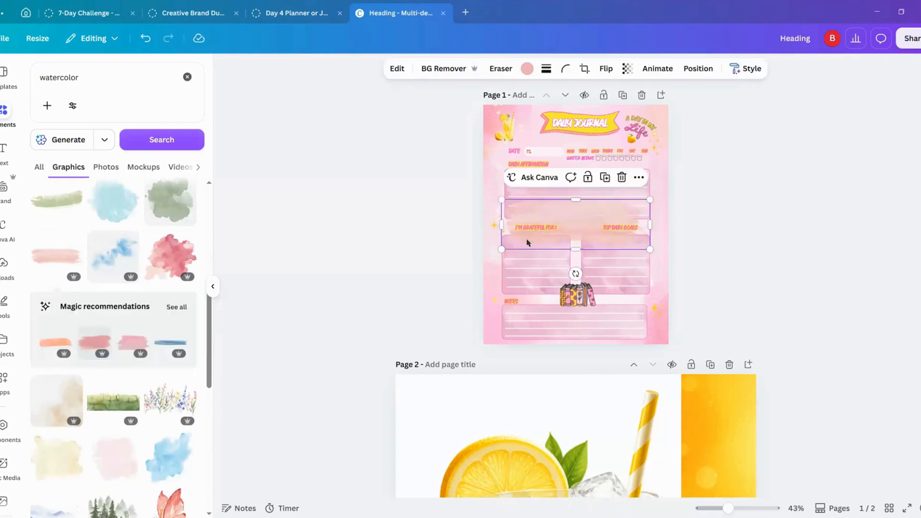
left_click(638, 177)
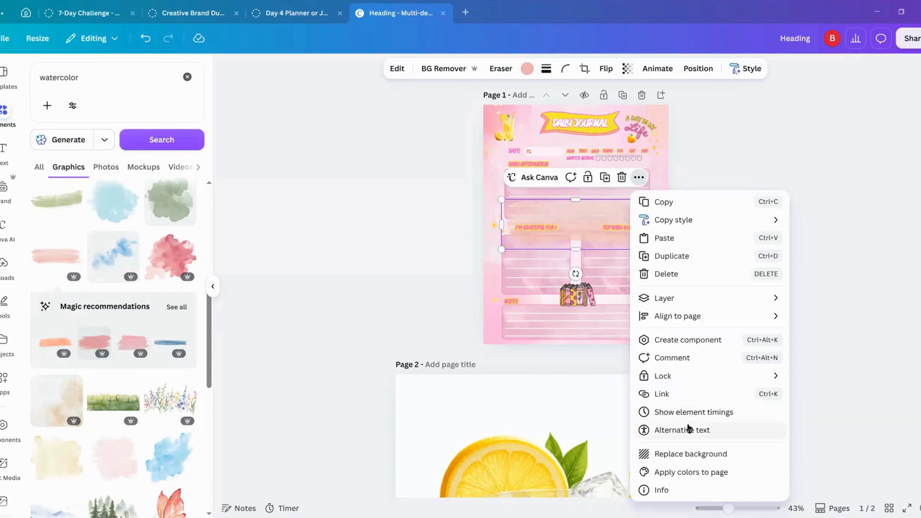
left_click(688, 298)
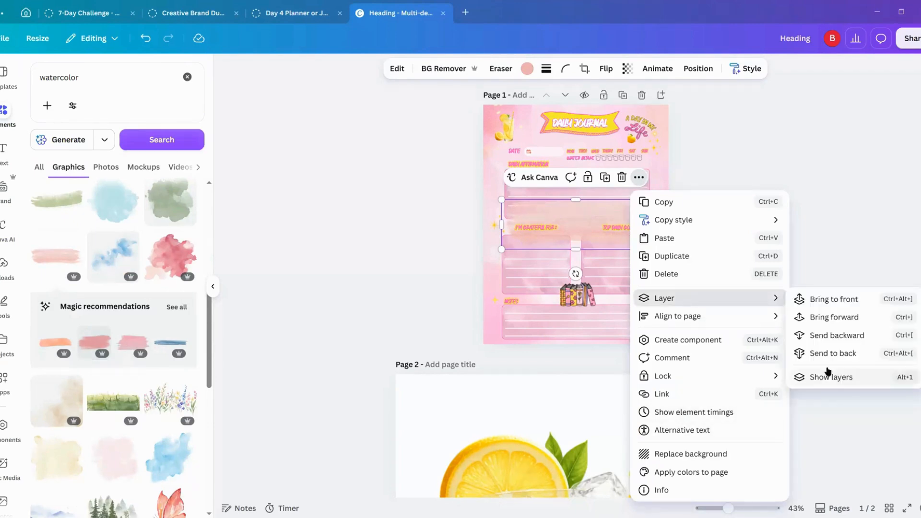
left_click(825, 351)
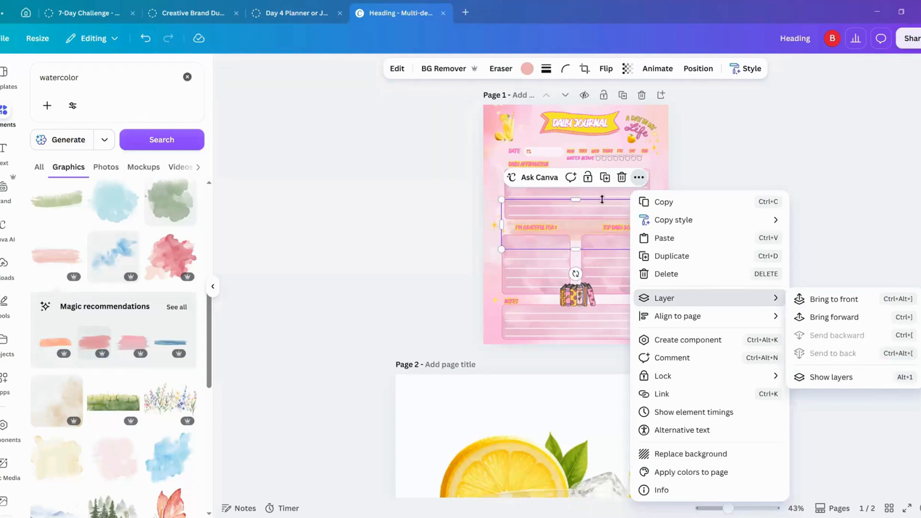
left_click(574, 232)
mouse_move(574, 229)
left_mouse_down()
mouse_move(585, 132)
mouse_move(489, 157)
mouse_move(369, 158)
left_mouse_up()
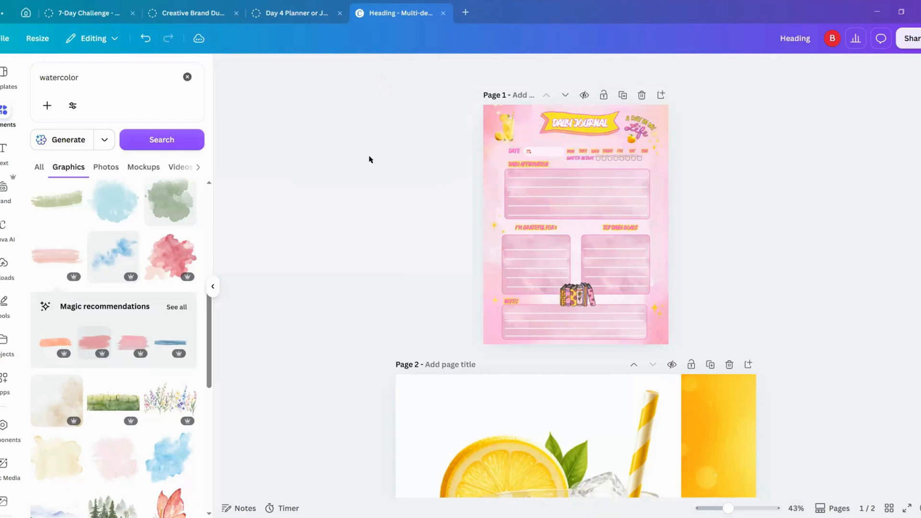
left_click(120, 453)
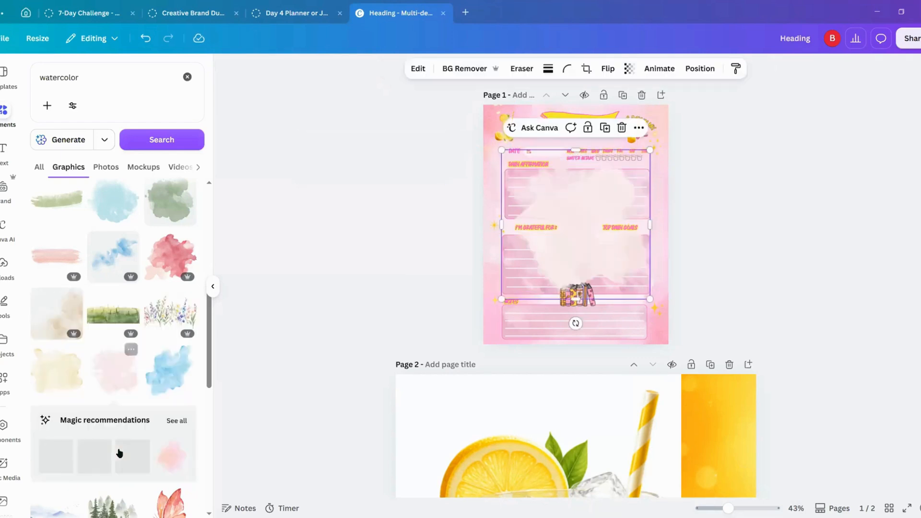
left_click(622, 131)
Step: Try a pale pink watercolor smear from the graphics results in several pinks, including #FF0082, #F47FBB and #F73E9C, and delete it
scroll(144, 364, "down", 1)
scroll(122, 397, "down", 5)
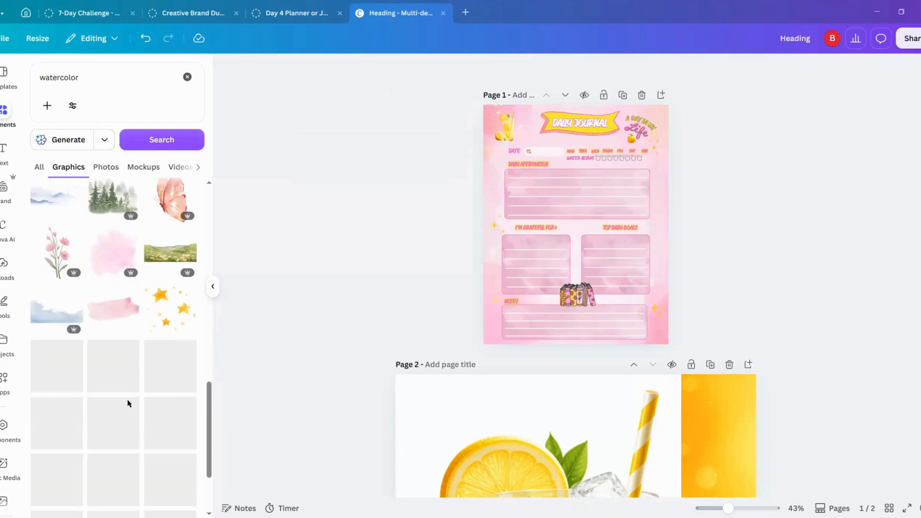
scroll(123, 364, "down", 2)
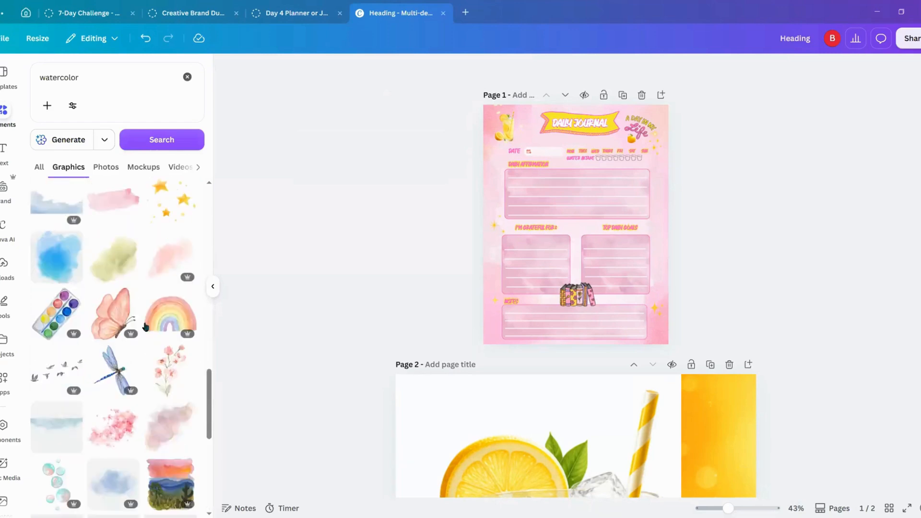
left_click(174, 255)
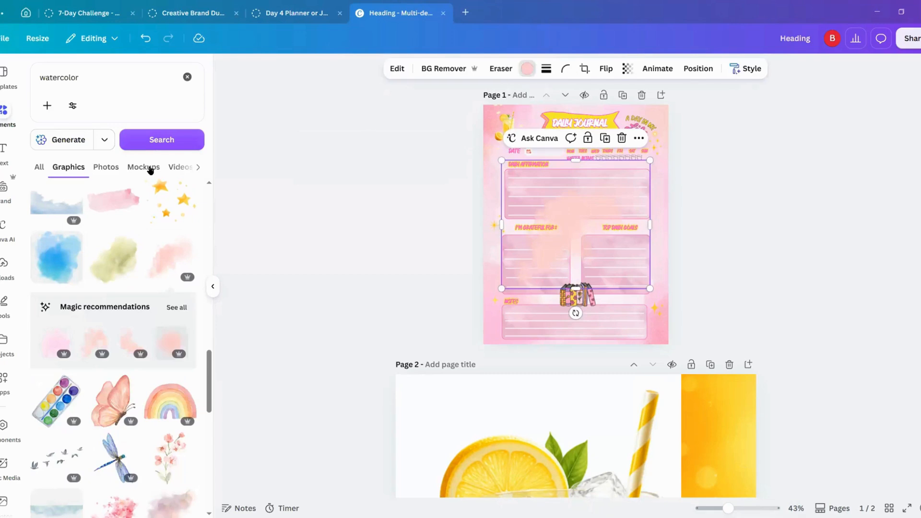
left_click(91, 147)
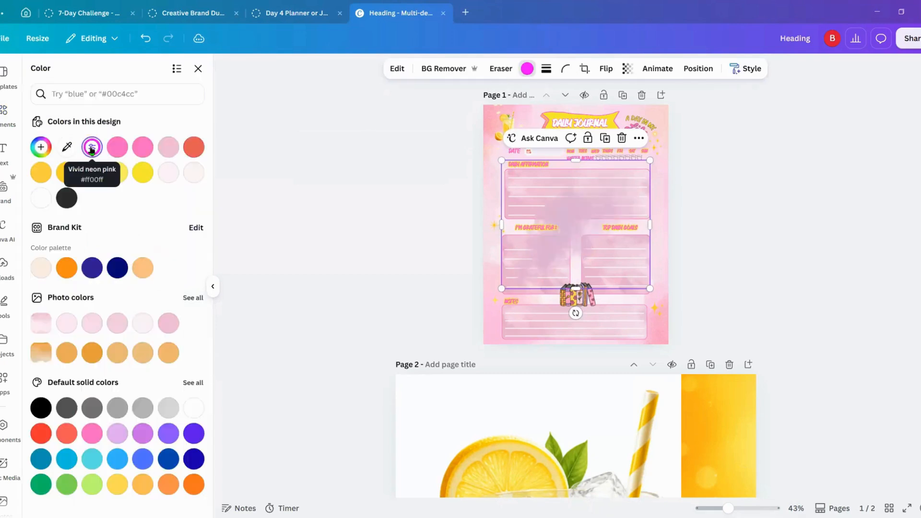
left_click(41, 147)
left_click_drag(166, 241, 177, 242)
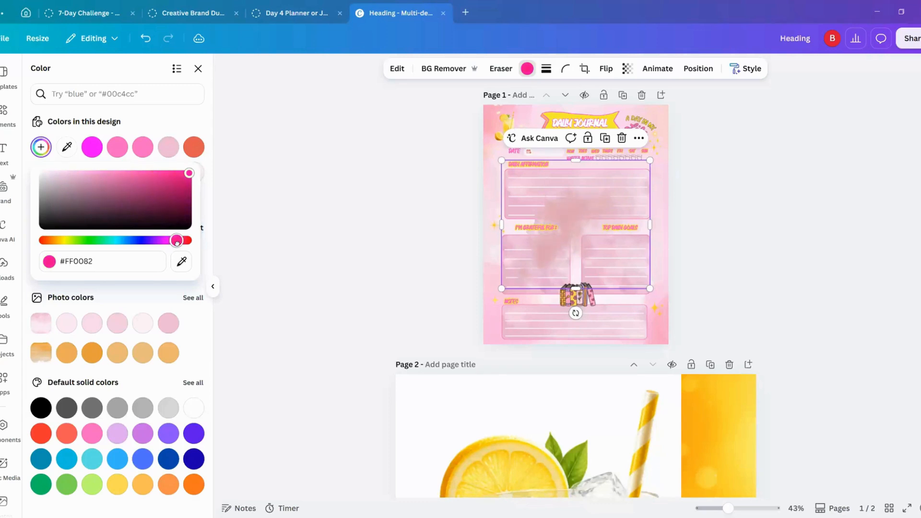
left_click(112, 176)
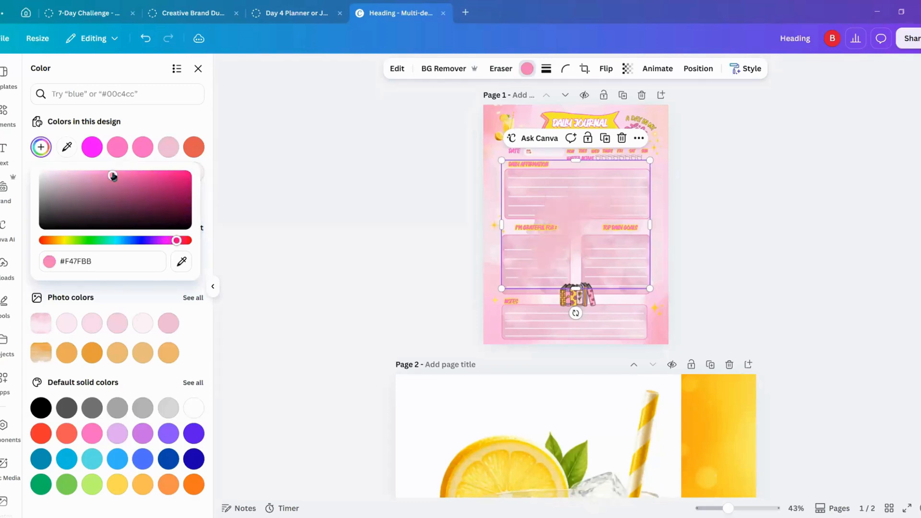
left_click(154, 177)
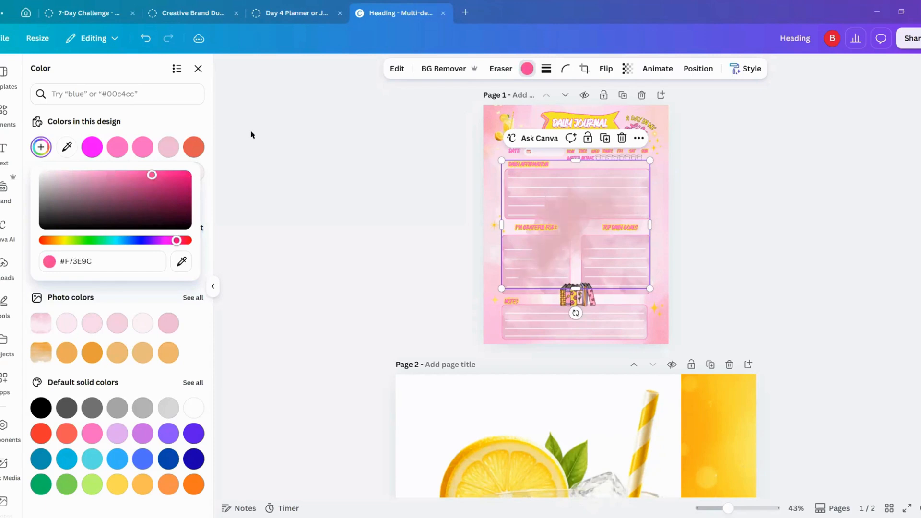
left_click(618, 139)
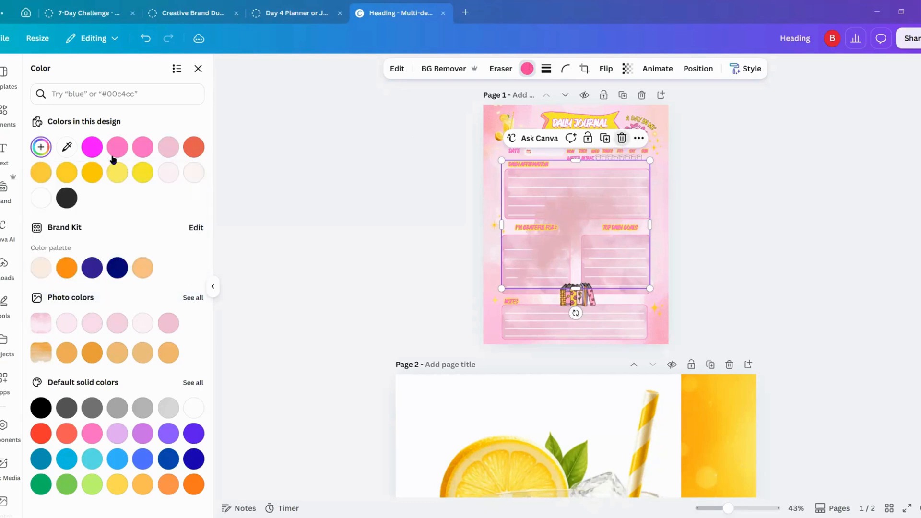
key("Escape")
Step: Search the graphics for "watercolor pink" and add the soft round coral-pink blot to the journal page
left_click(105, 78)
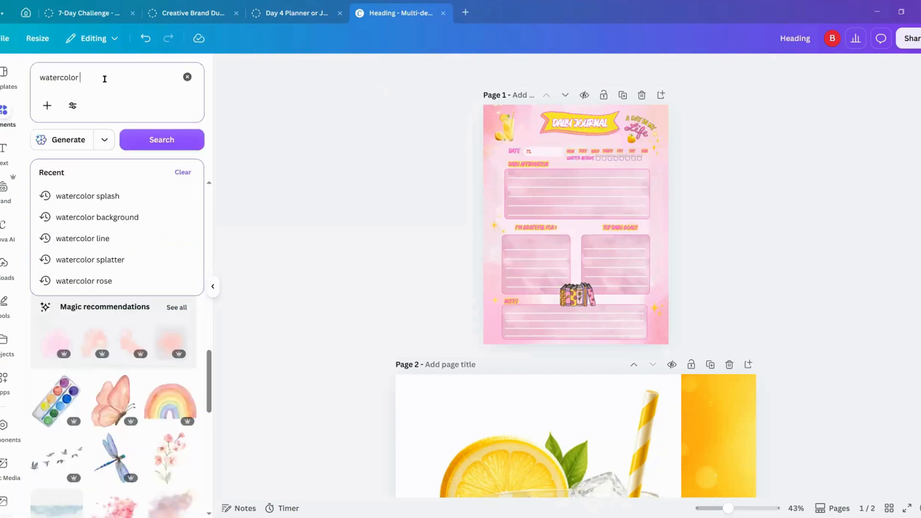
type("pink")
key("Return")
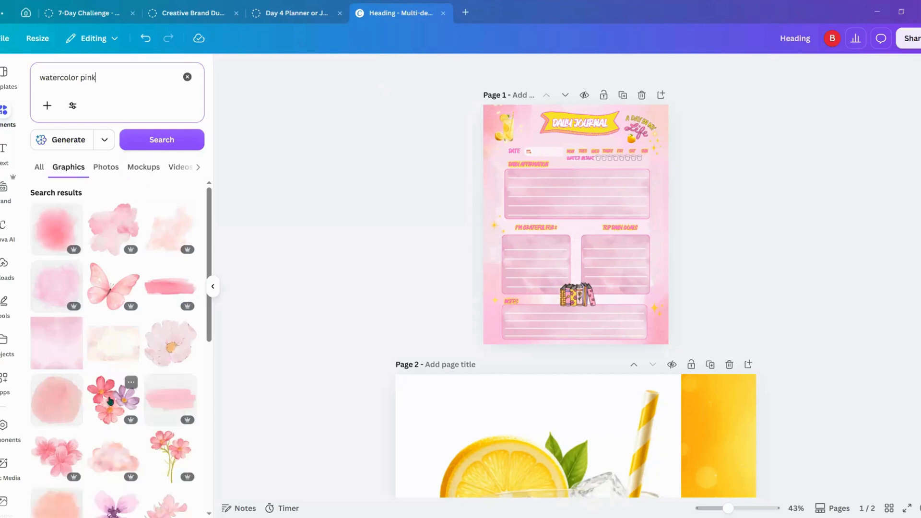
left_click(58, 235)
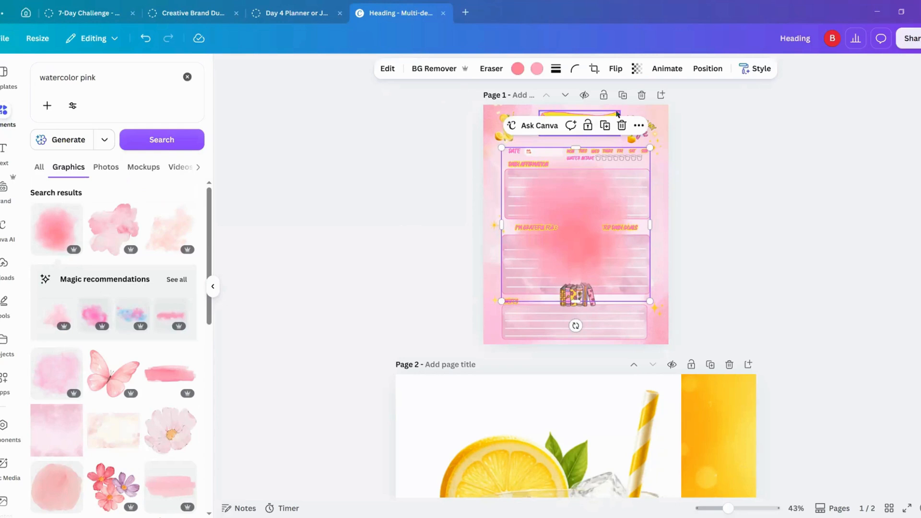
Step: Send the coral-pink blot behind the writing boxes to the back of the page and set its transparency to 51
left_click(638, 125)
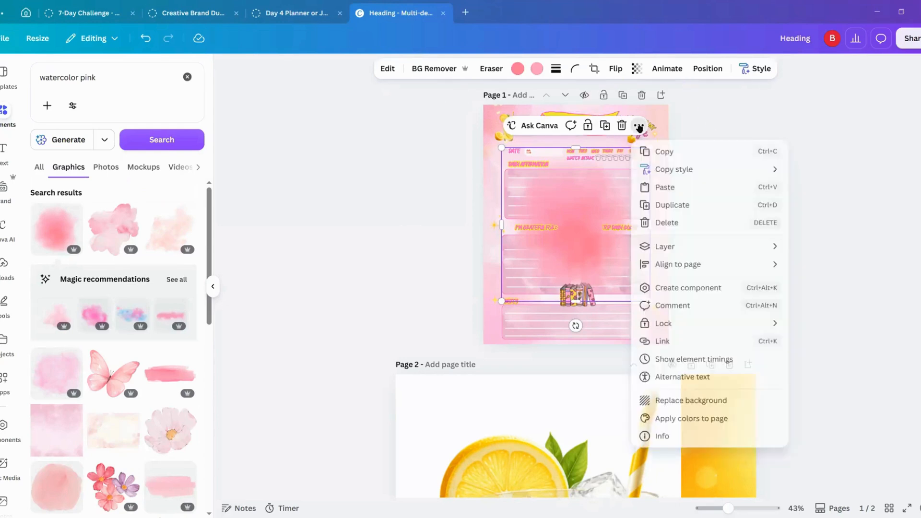
mouse_move(693, 248)
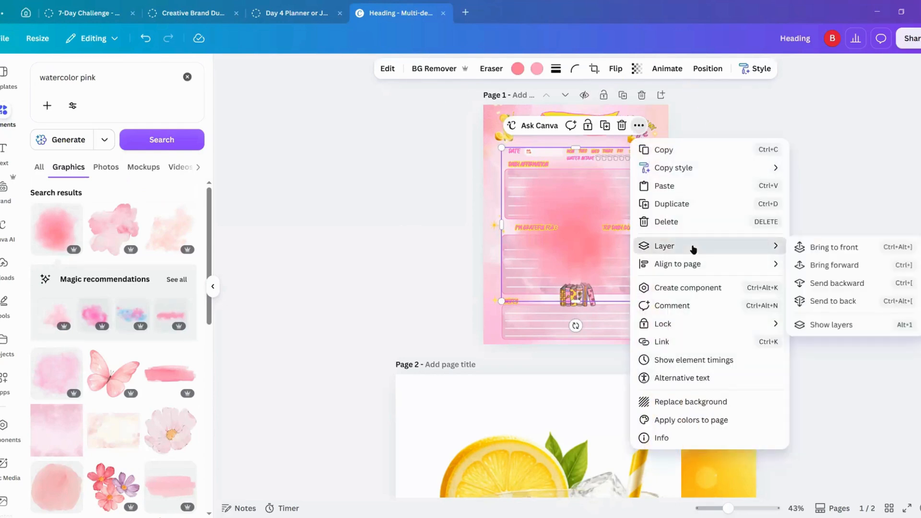
left_click(820, 301)
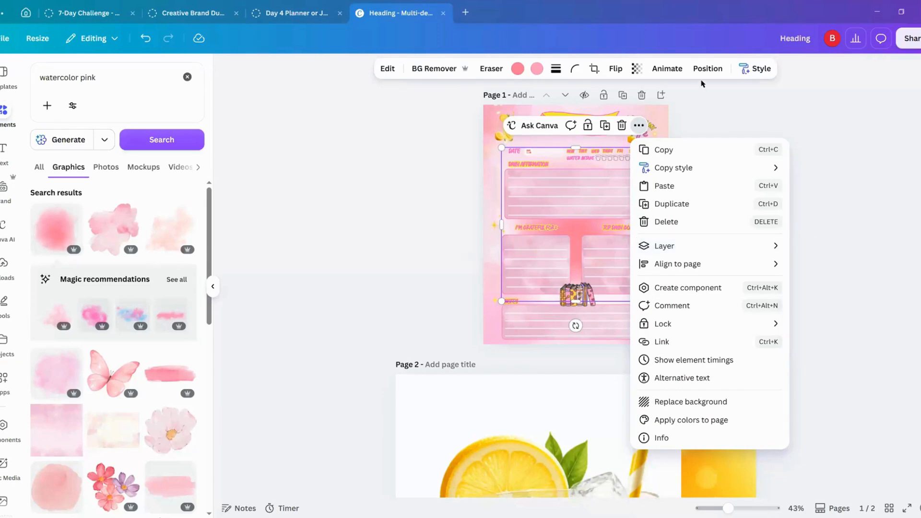
left_click(637, 69)
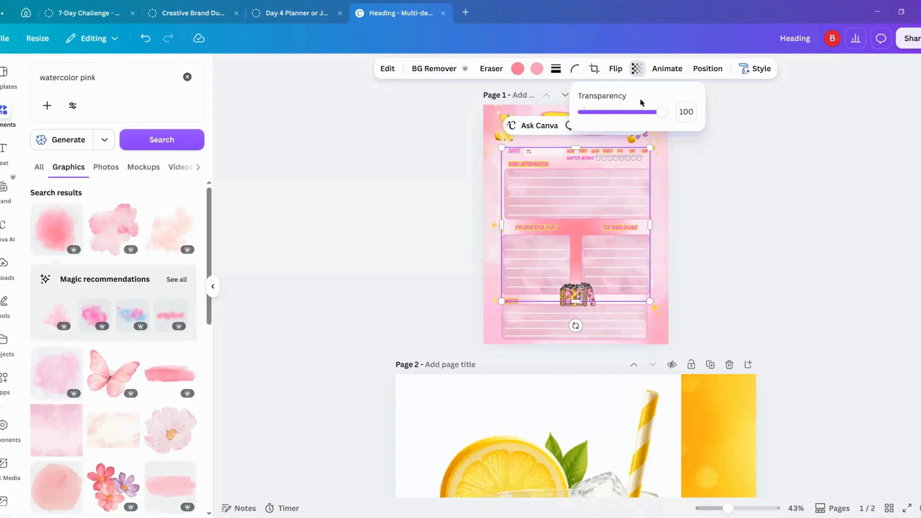
left_click(623, 112)
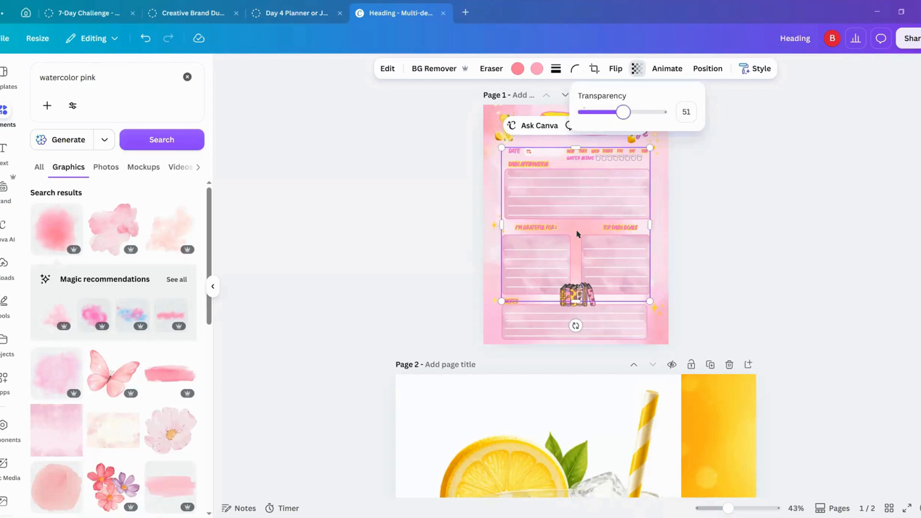
Step: Place a coral-pink blot over the page's lower-right corner and send it to the back
left_click_drag(578, 234, 637, 301)
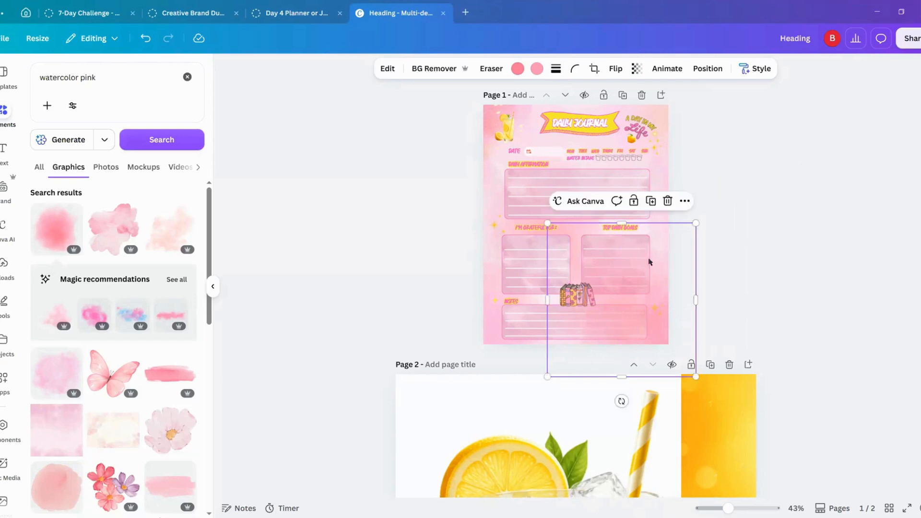
left_click(684, 201)
mouse_move(708, 321)
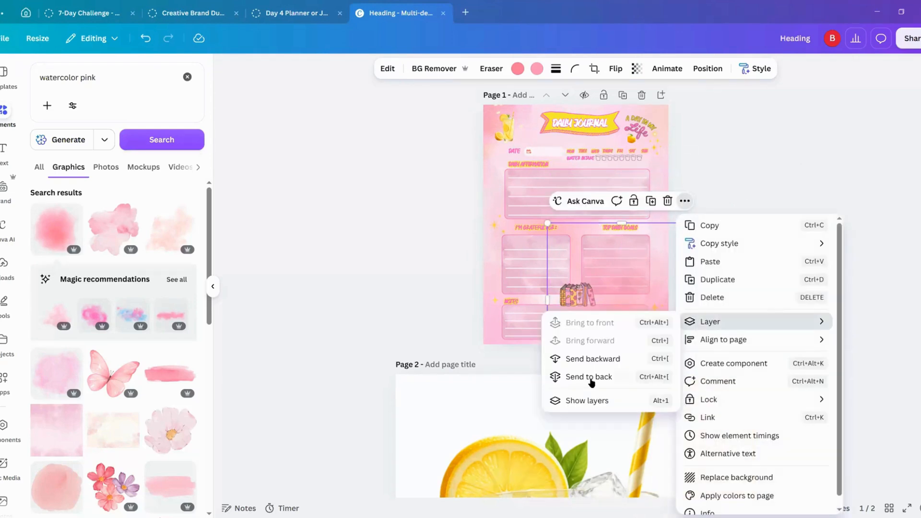
left_click(589, 376)
left_click(437, 260)
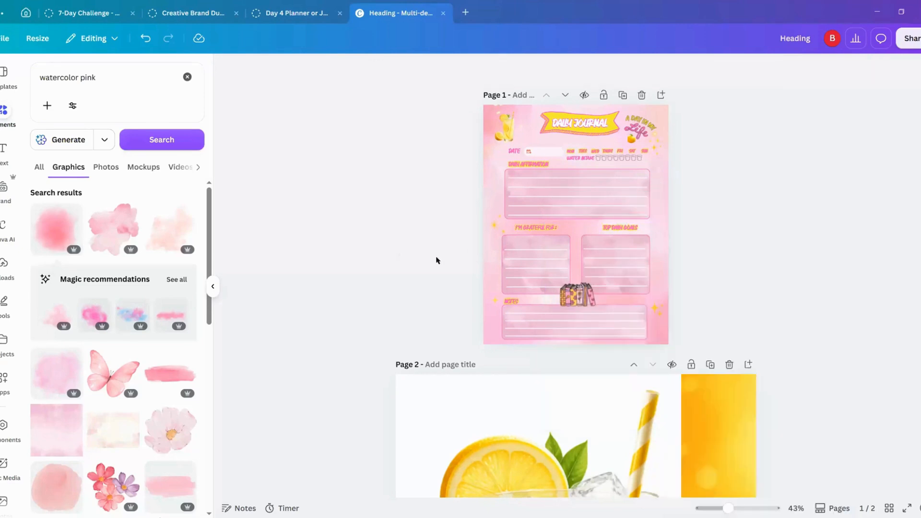
Step: Move the other coral-pink blot to the page's lower-left area behind the gratitude and notes boxes, keeping it on the back layer
left_click(570, 229)
left_click_drag(564, 240, 557, 295)
left_click_drag(557, 296, 557, 296)
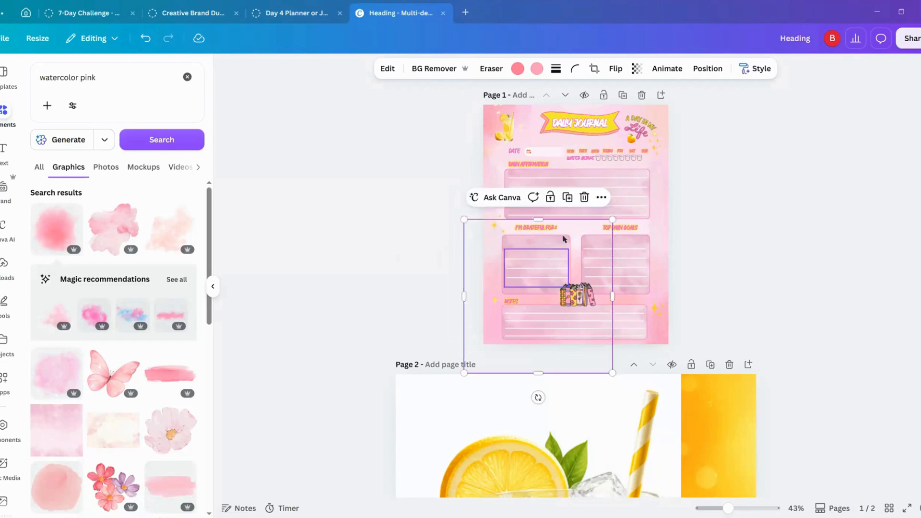
left_click(600, 197)
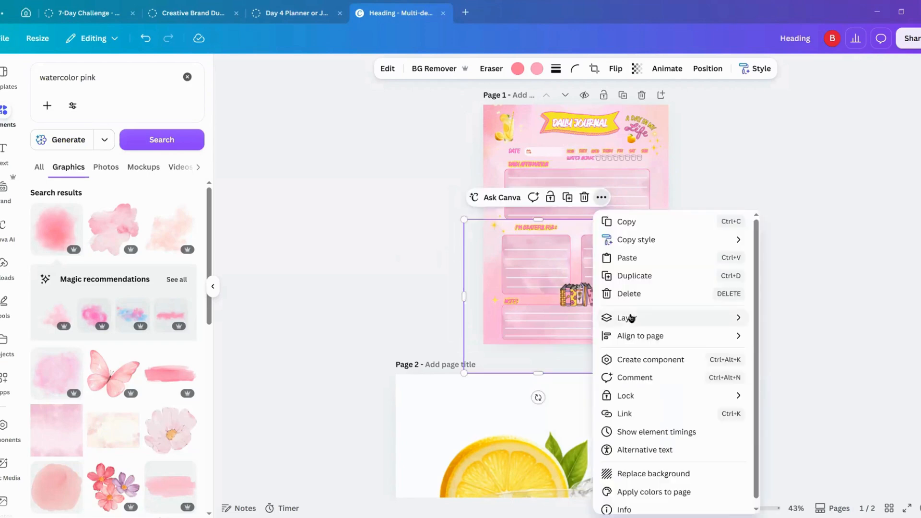
mouse_move(629, 317)
left_click(776, 375)
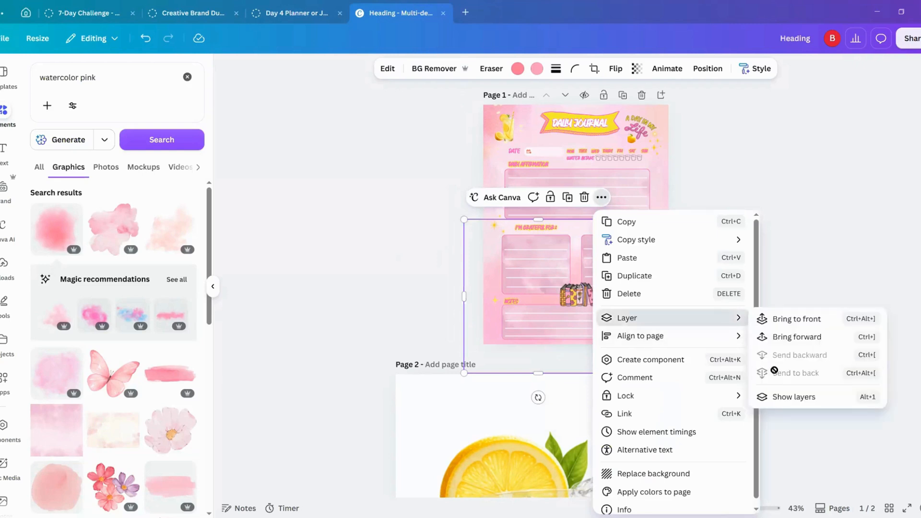
left_click(782, 133)
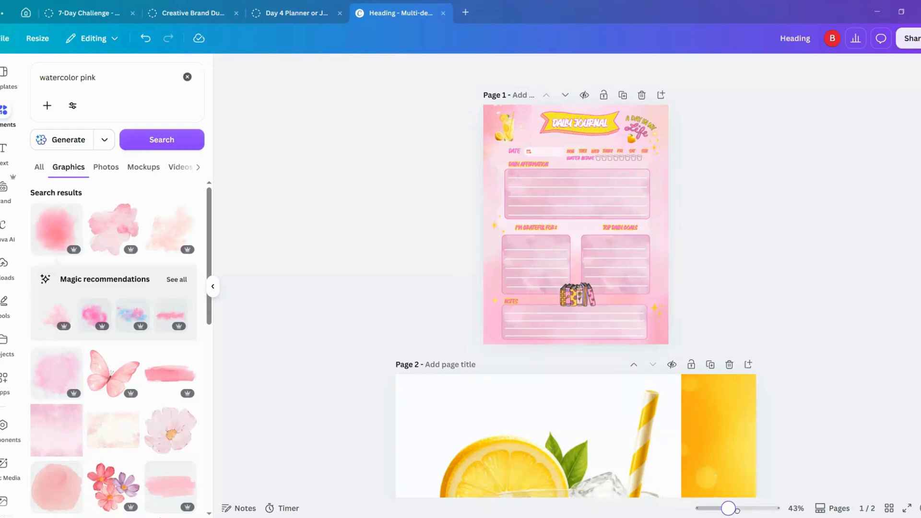
Step: Look over the finished journal page and examine the file types offered for downloading the design
left_click_drag(742, 509, 739, 509)
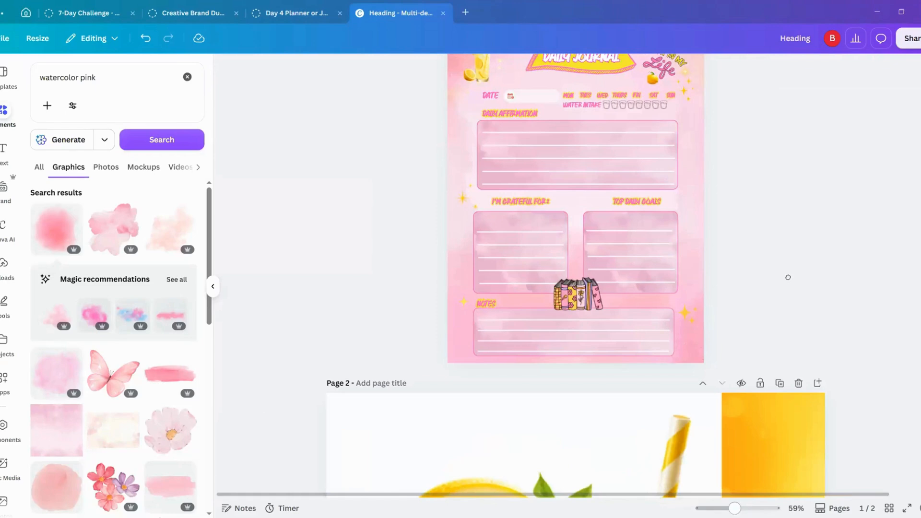
scroll(791, 295, "down", 2)
scroll(790, 295, "up", 2)
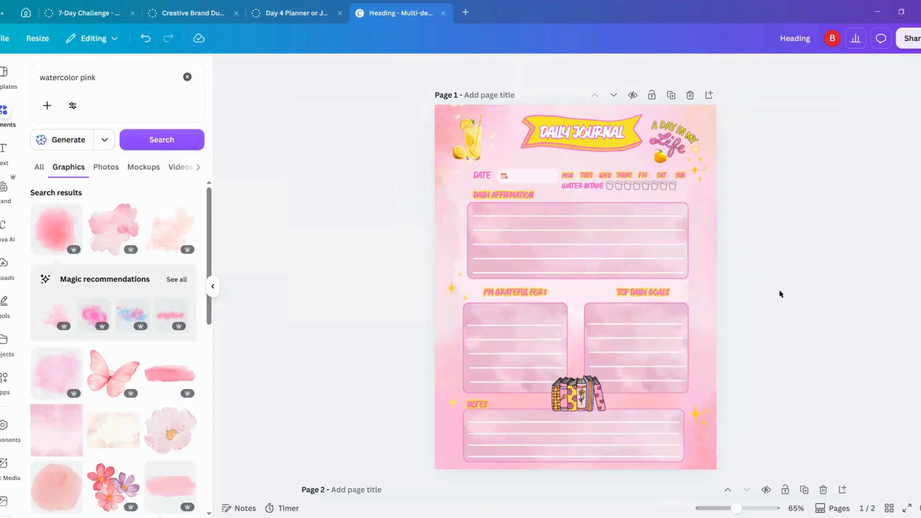
left_click(916, 40)
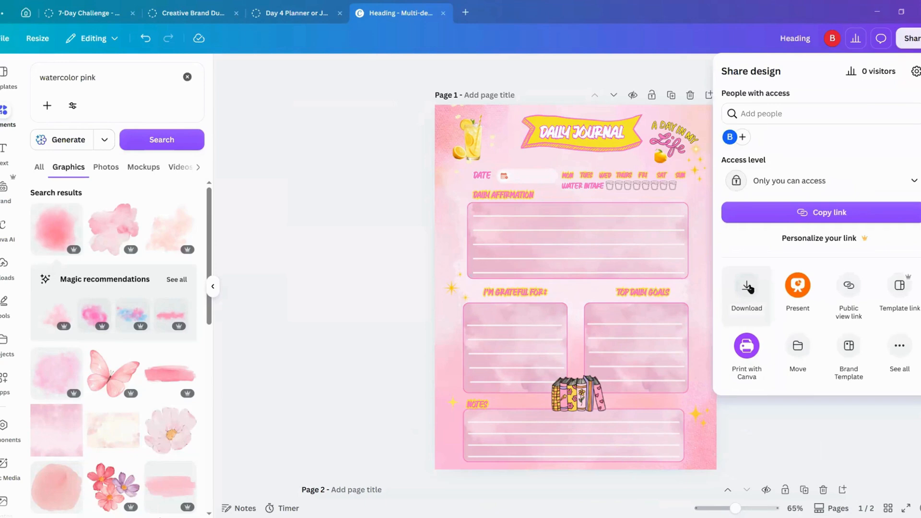
left_click(748, 286)
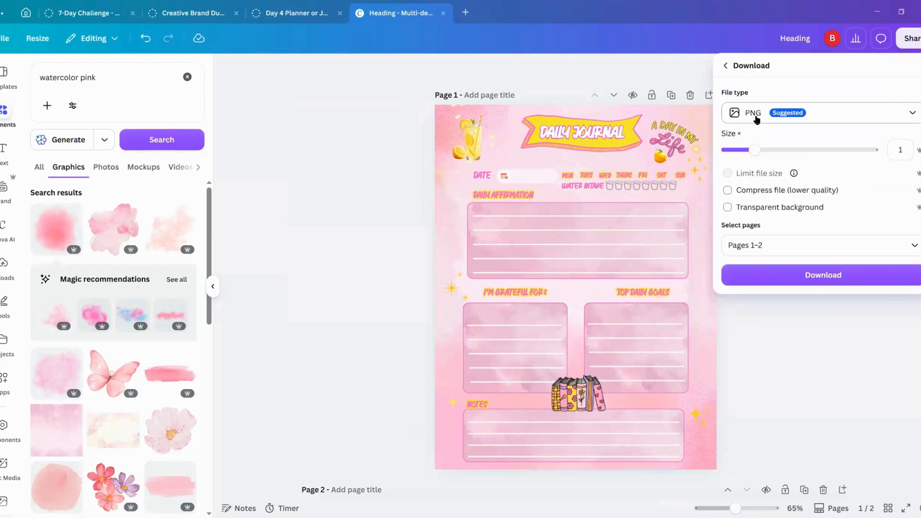
left_click(913, 114)
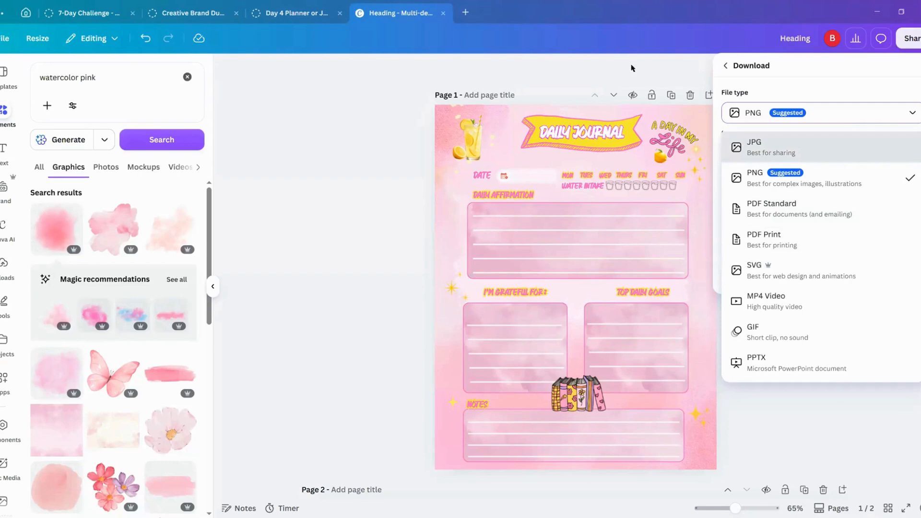
left_click(589, 72)
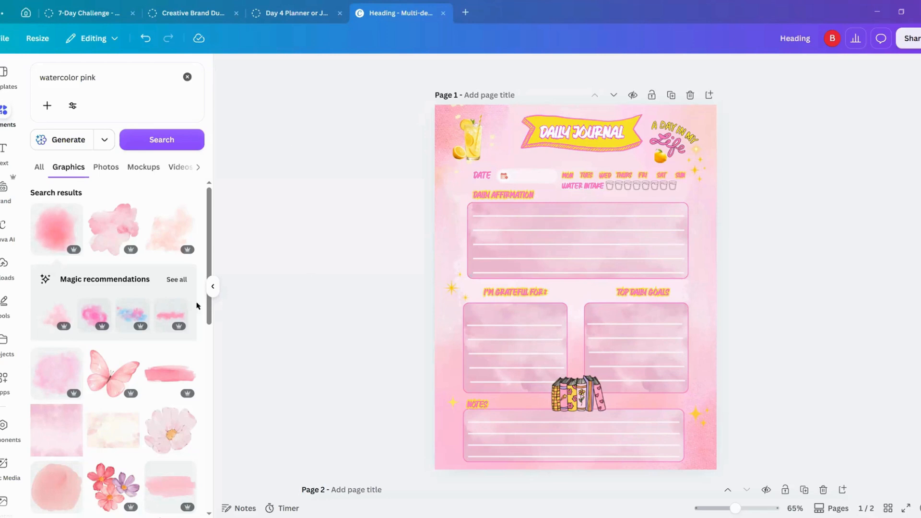
left_click(212, 291)
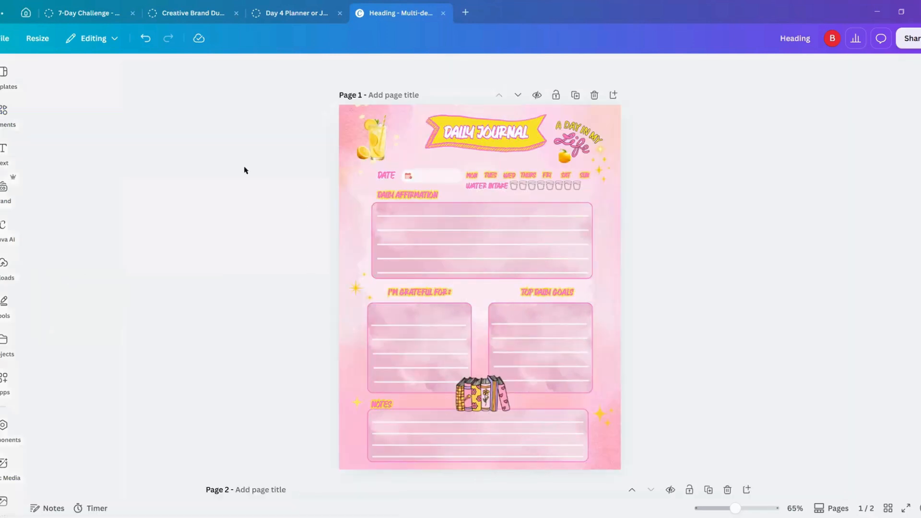